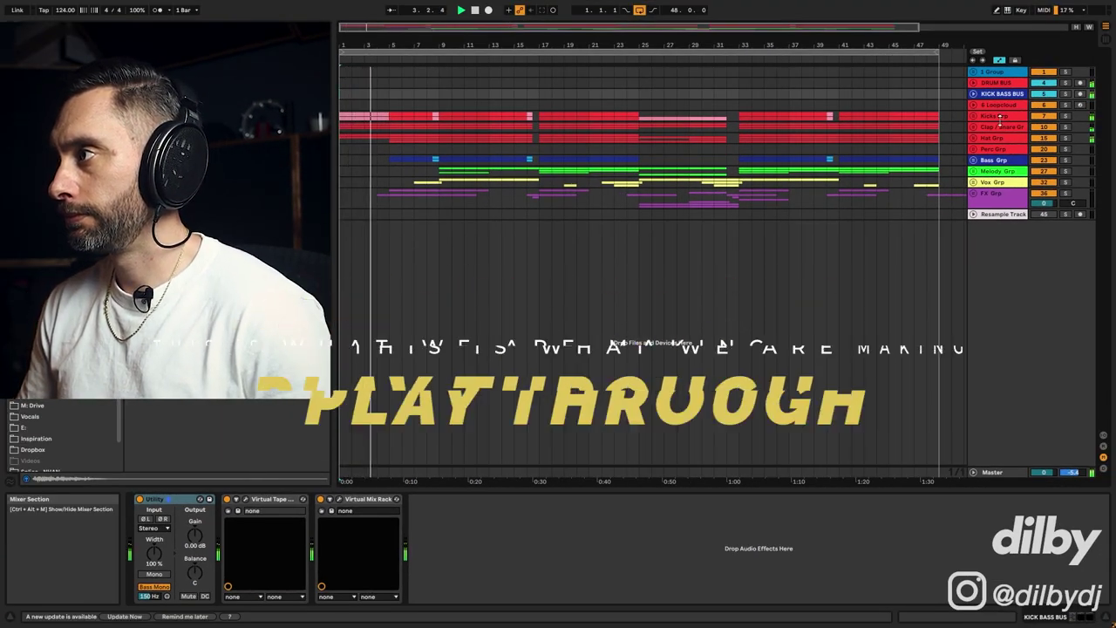
Briefly unfold and refold the Kicks, Clap / Snare, Hat, Bass and Melody groups.
click(974, 116)
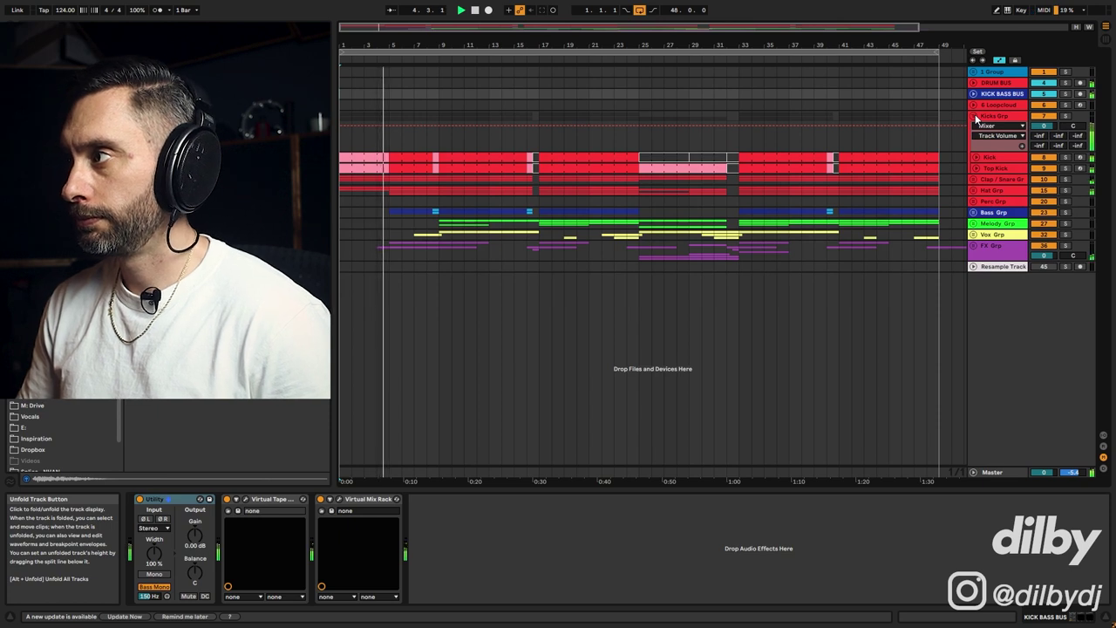
click(974, 116)
click(973, 128)
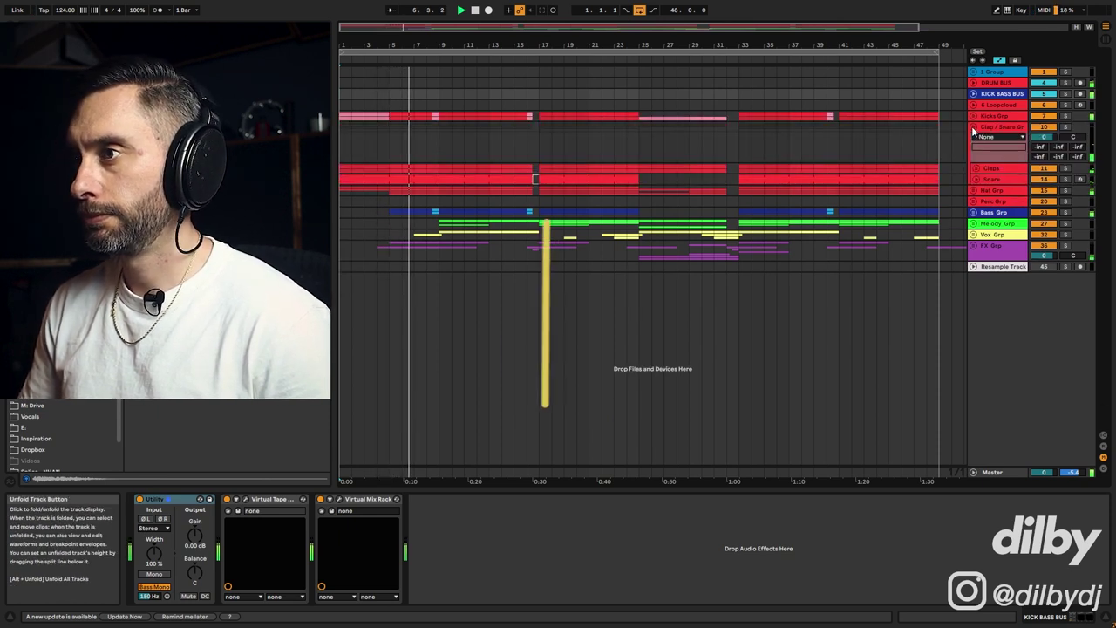
click(974, 127)
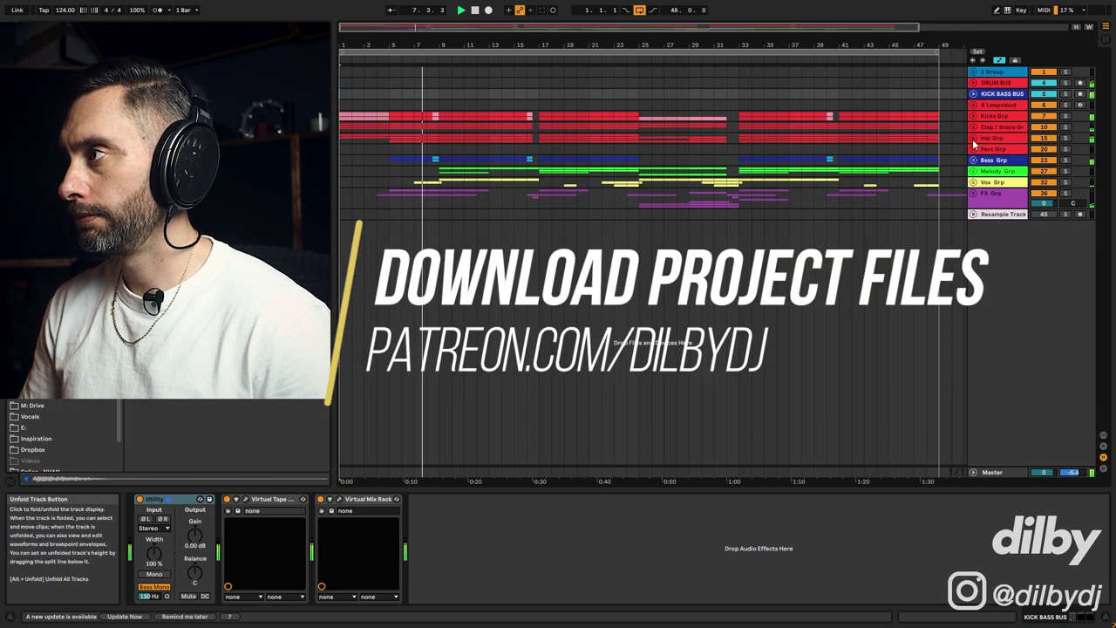
click(974, 138)
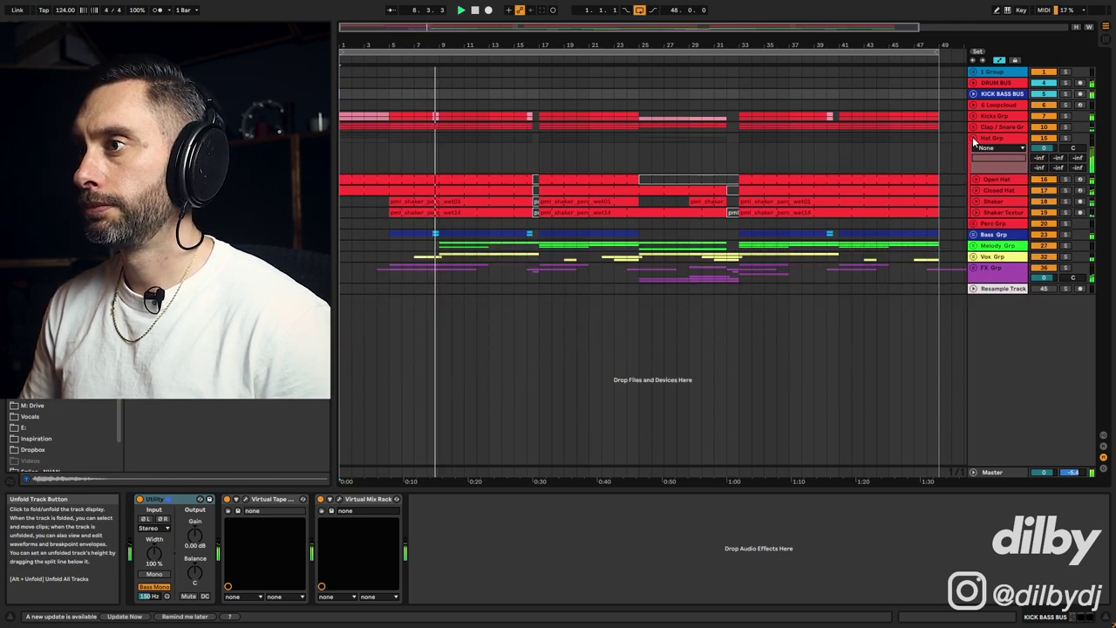
click(974, 140)
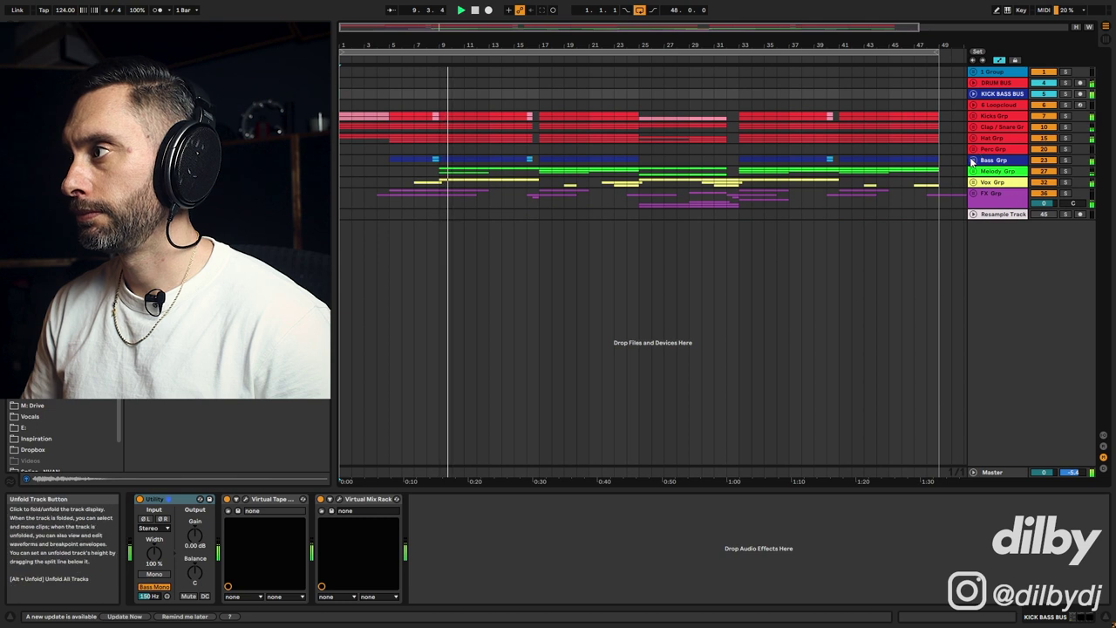
click(974, 161)
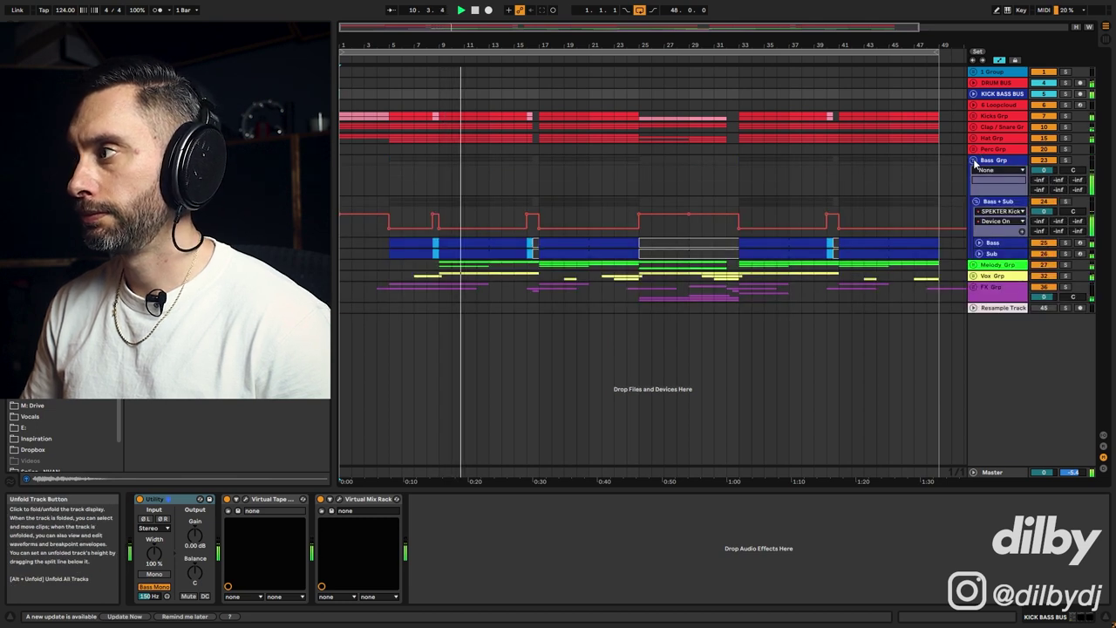
click(974, 161)
click(974, 171)
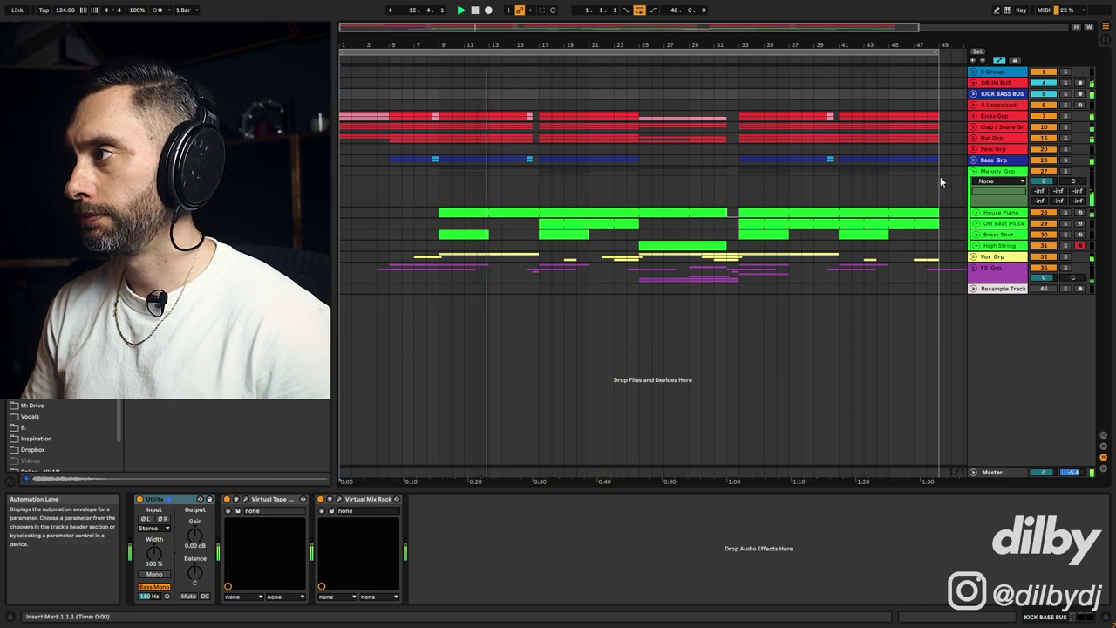
click(974, 171)
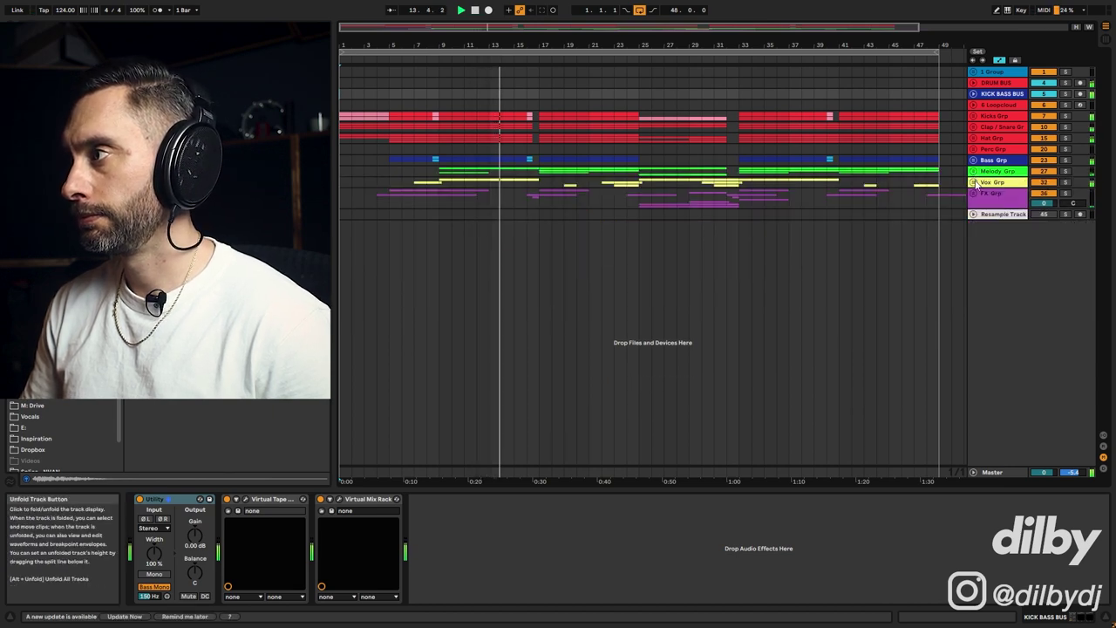
Unfold Vox Grp and expand track 35 LTBB_105 to show its EQ Eight, Redux and Vinyl chain.
click(974, 183)
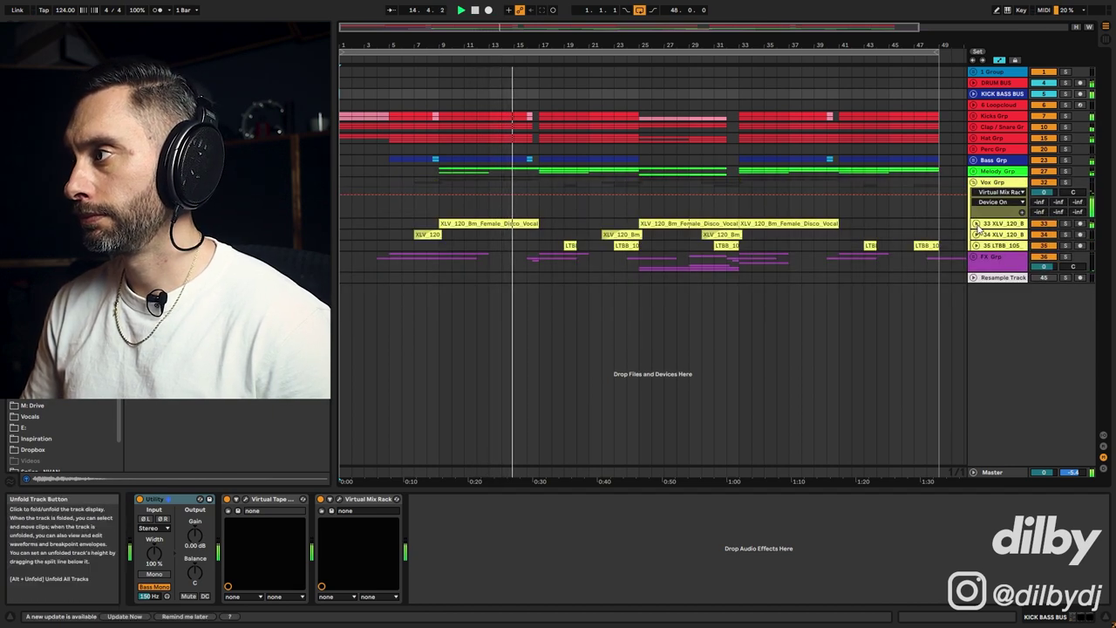
click(975, 223)
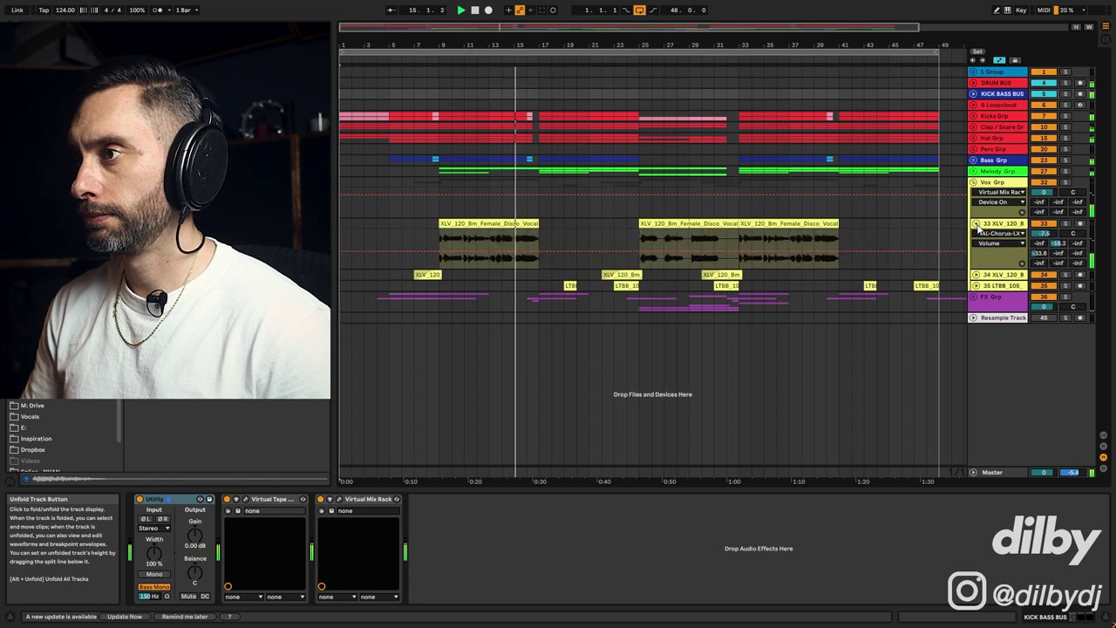
click(975, 224)
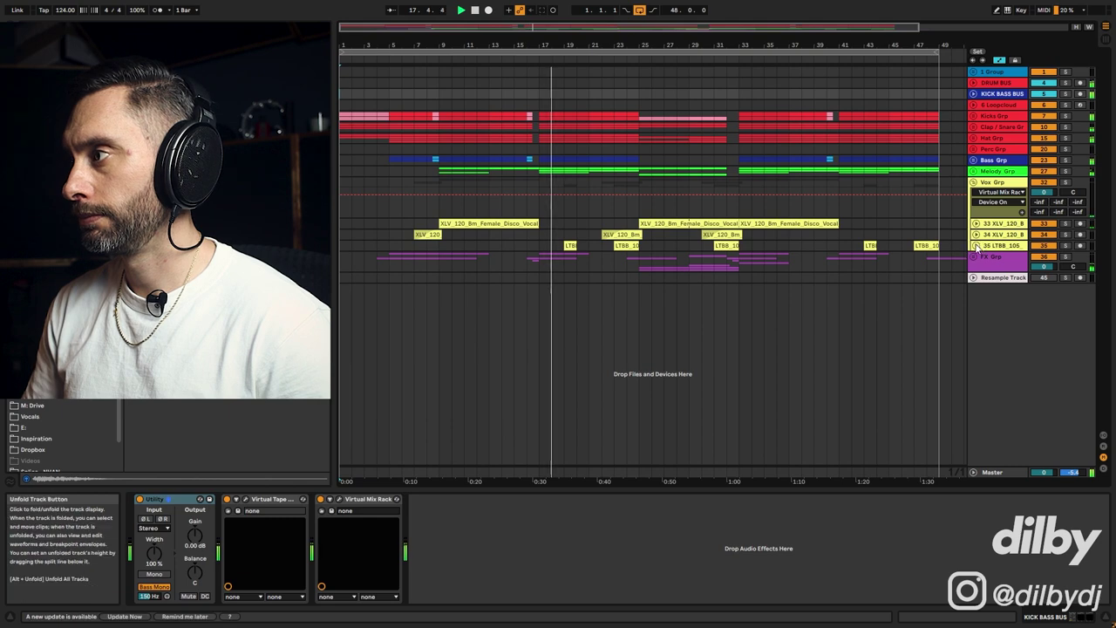
click(975, 245)
click(568, 248)
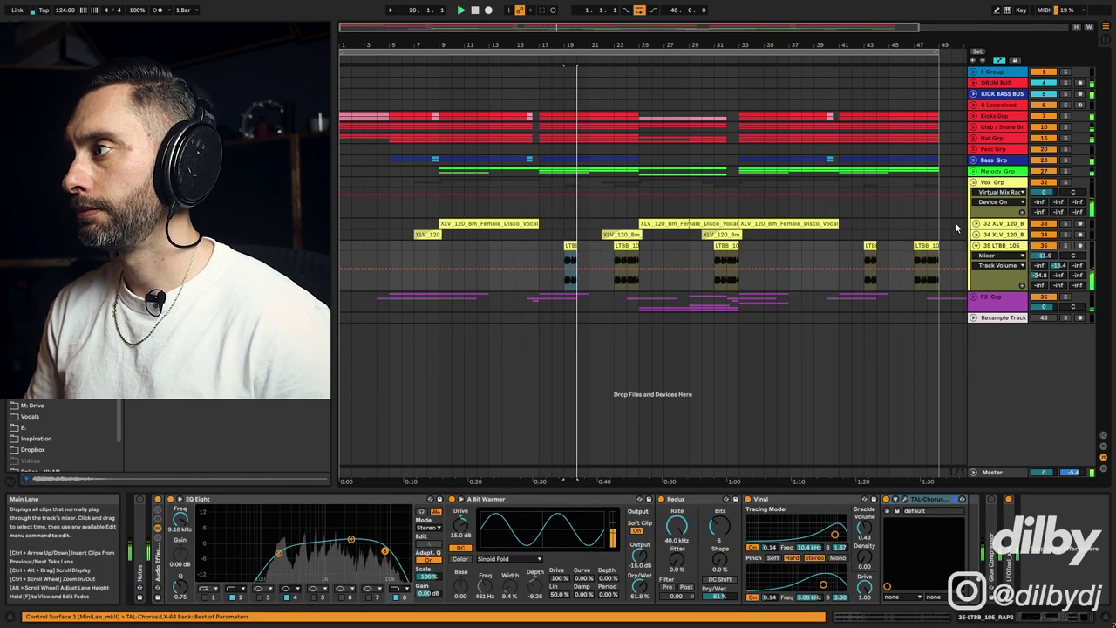
Fold track 35 LTBB_105, unfold FX Grp, and show the 33 XLV_120_B vocal waveforms.
click(975, 246)
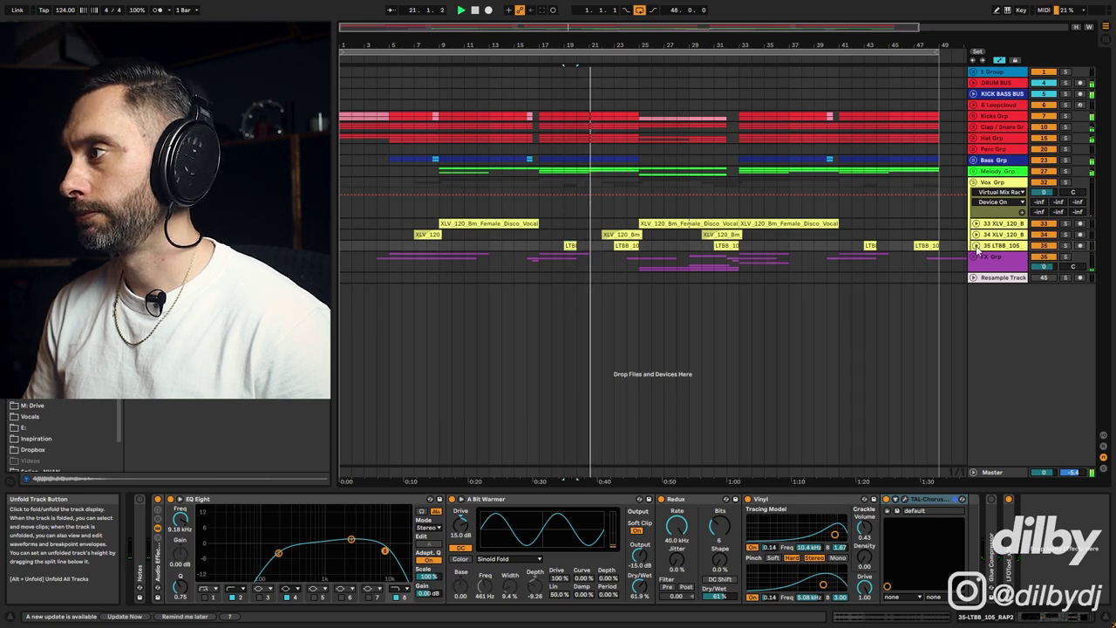
click(975, 257)
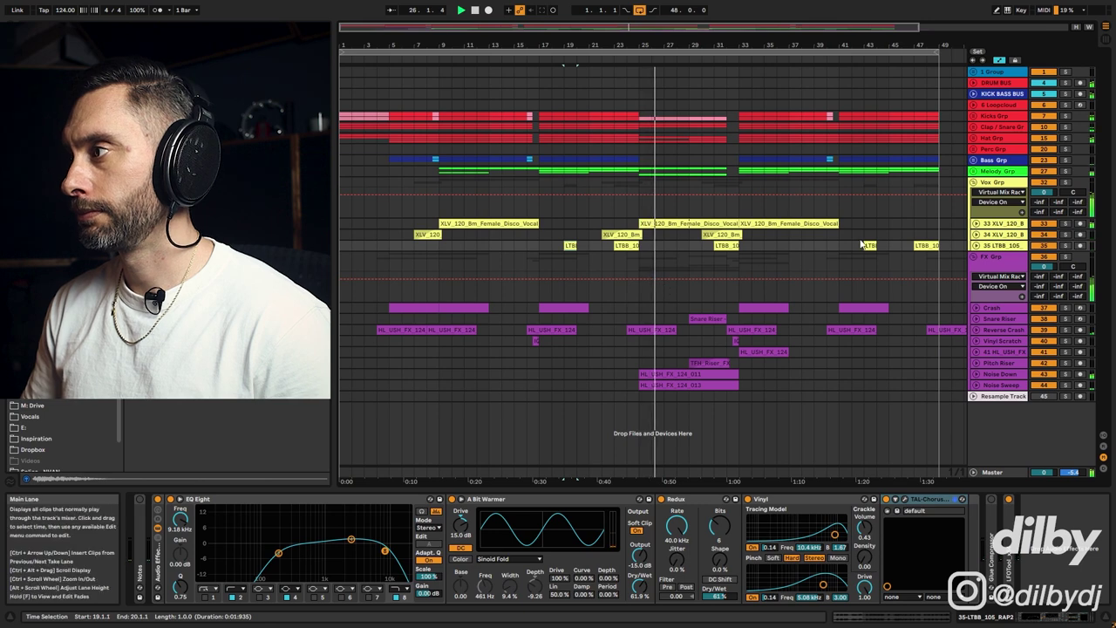
click(975, 223)
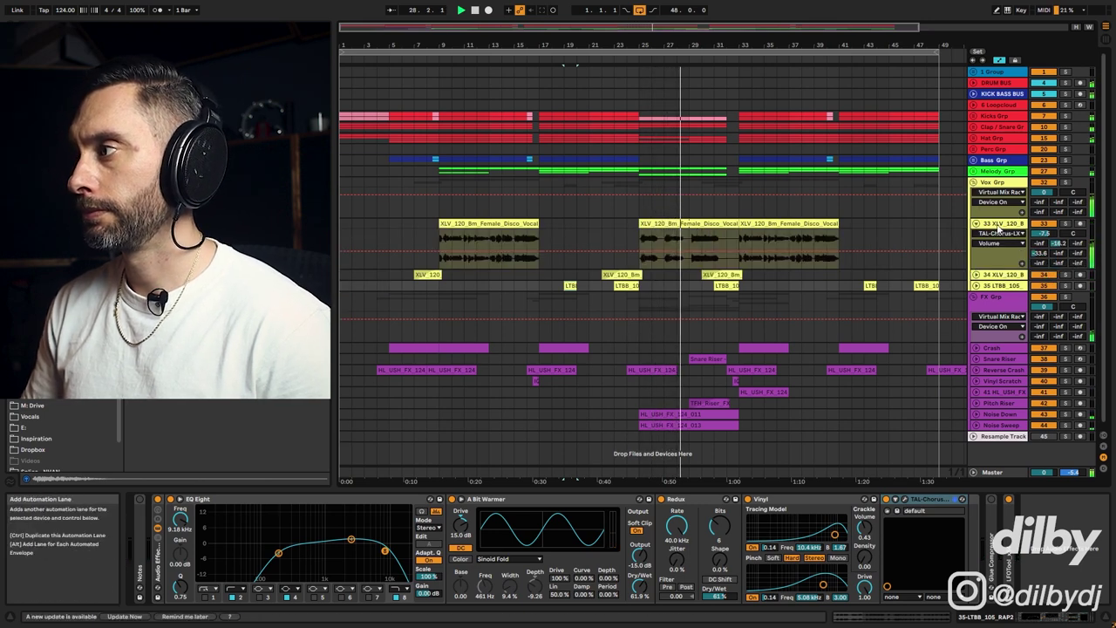
Open the Snare Riser clip's MIDI notes in FX Grp, then fold FX Grp closed.
click(977, 297)
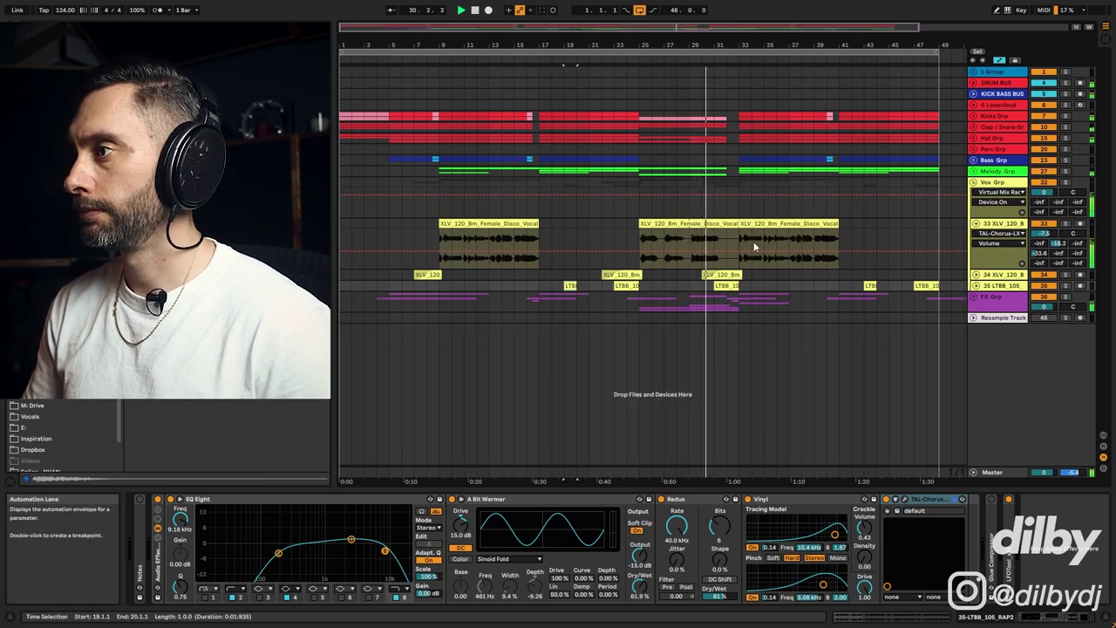
click(973, 299)
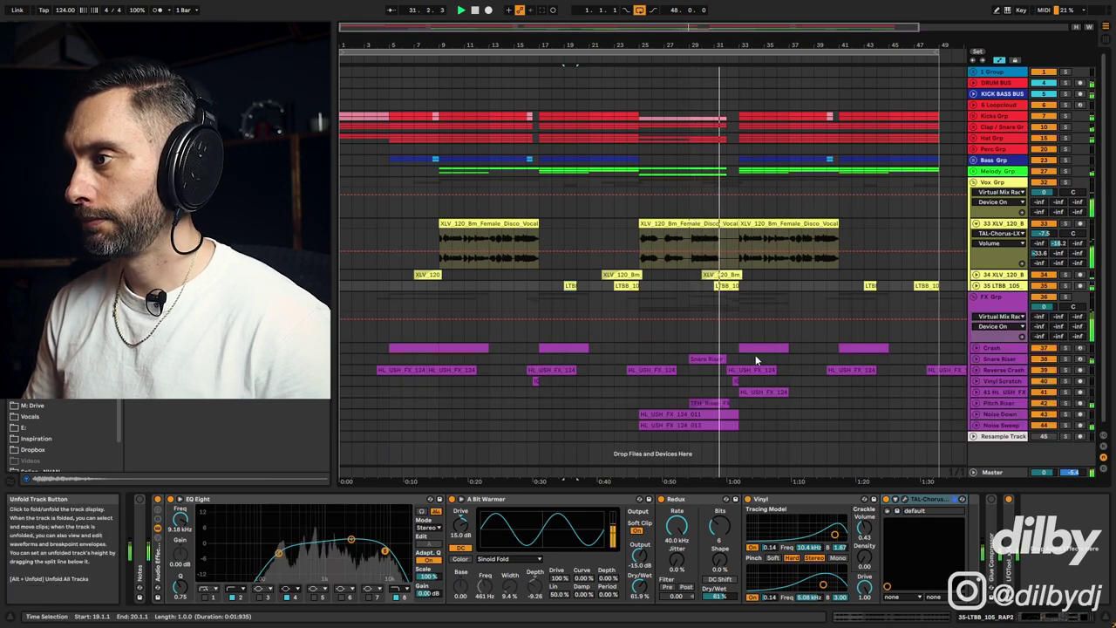
click(716, 359)
double_click(716, 359)
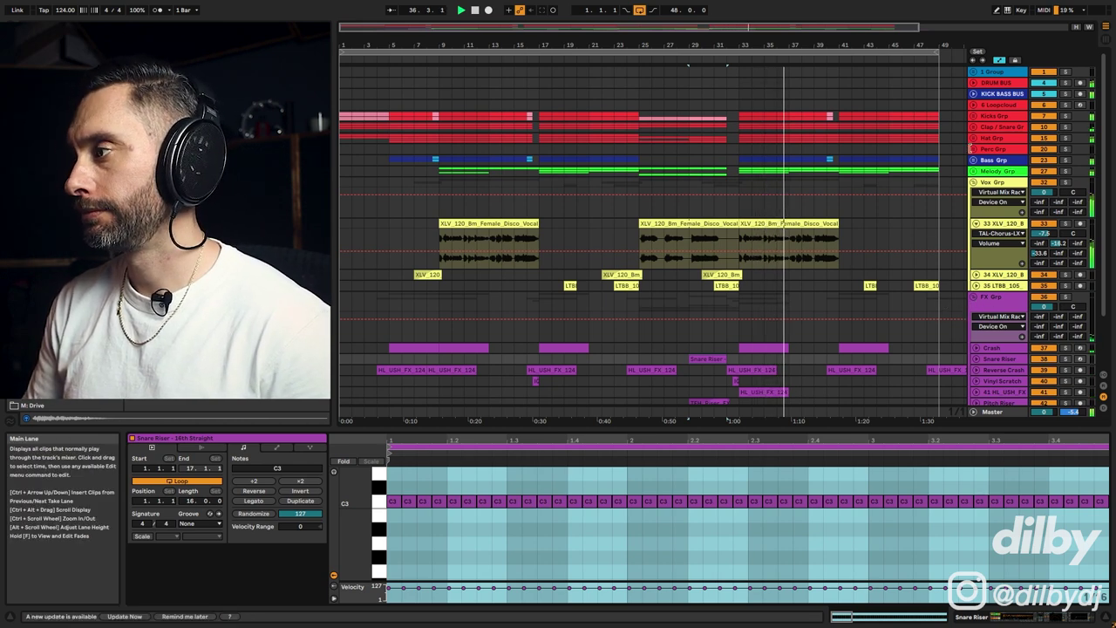
click(975, 299)
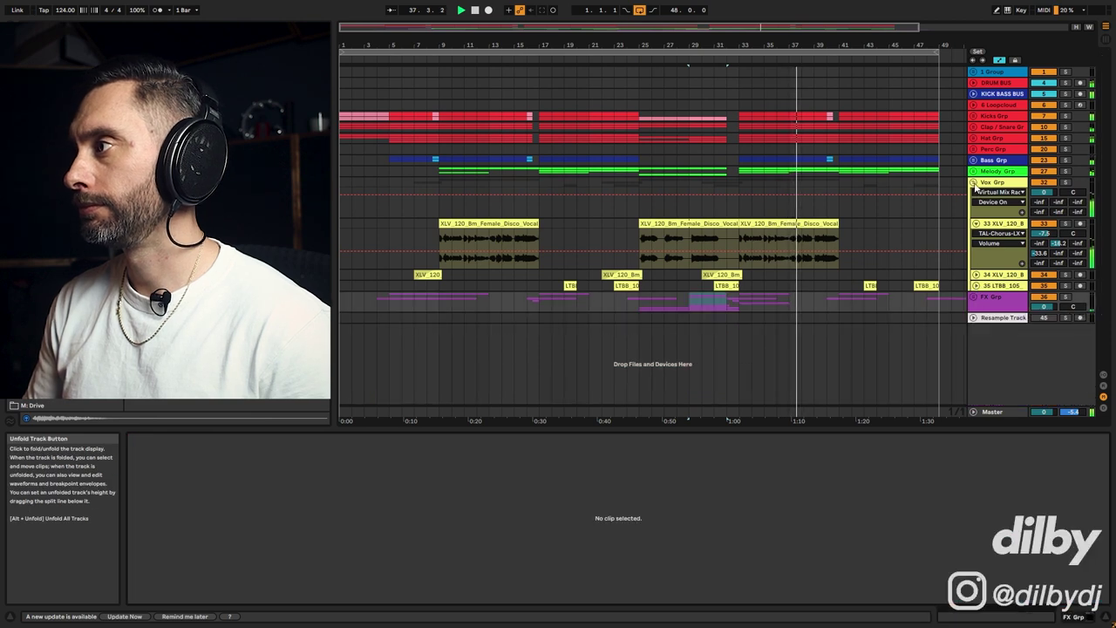
Fold Vox Grp and unfold Kicks Grp to reveal the Kick and Top Kick tracks.
click(974, 182)
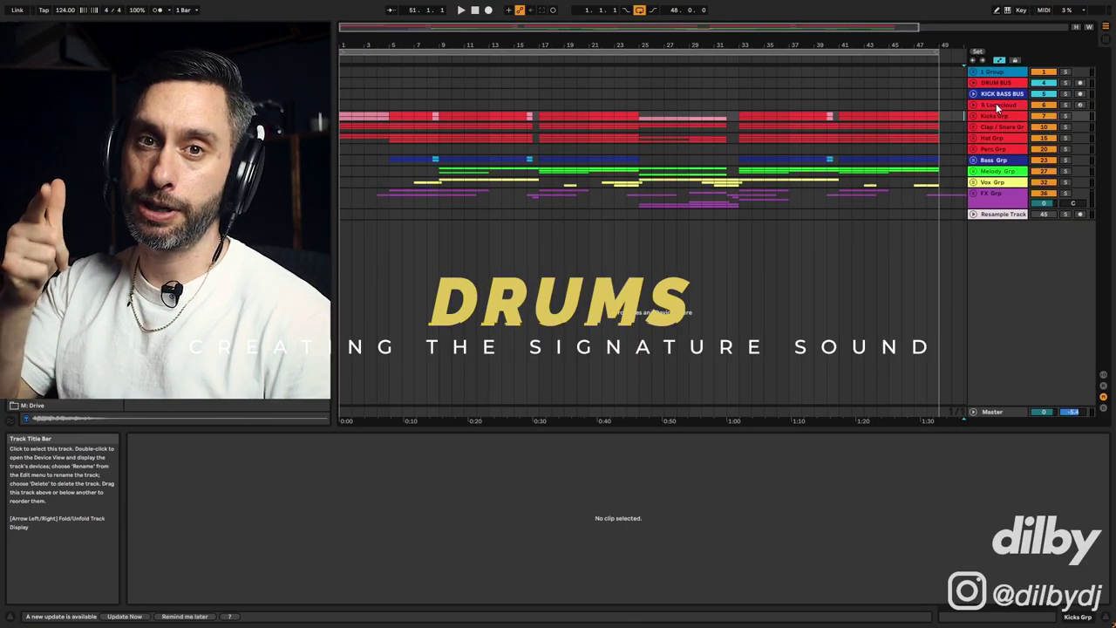
key(Right)
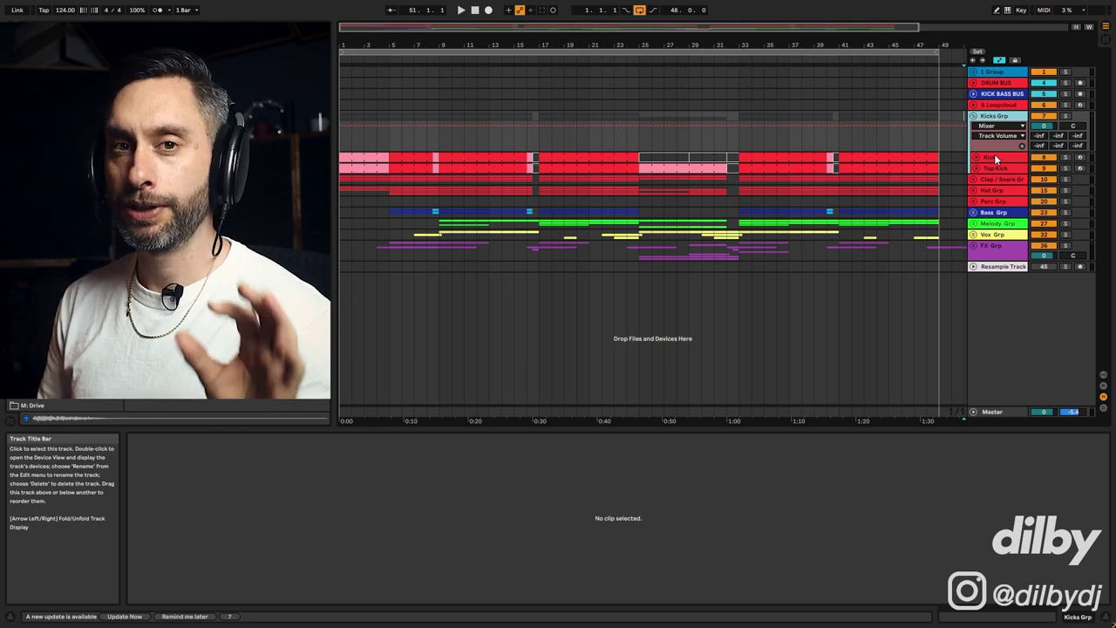
Solo the Kick track, play its clip from bar 9, and expand its EQ Eight display.
double_click(993, 155)
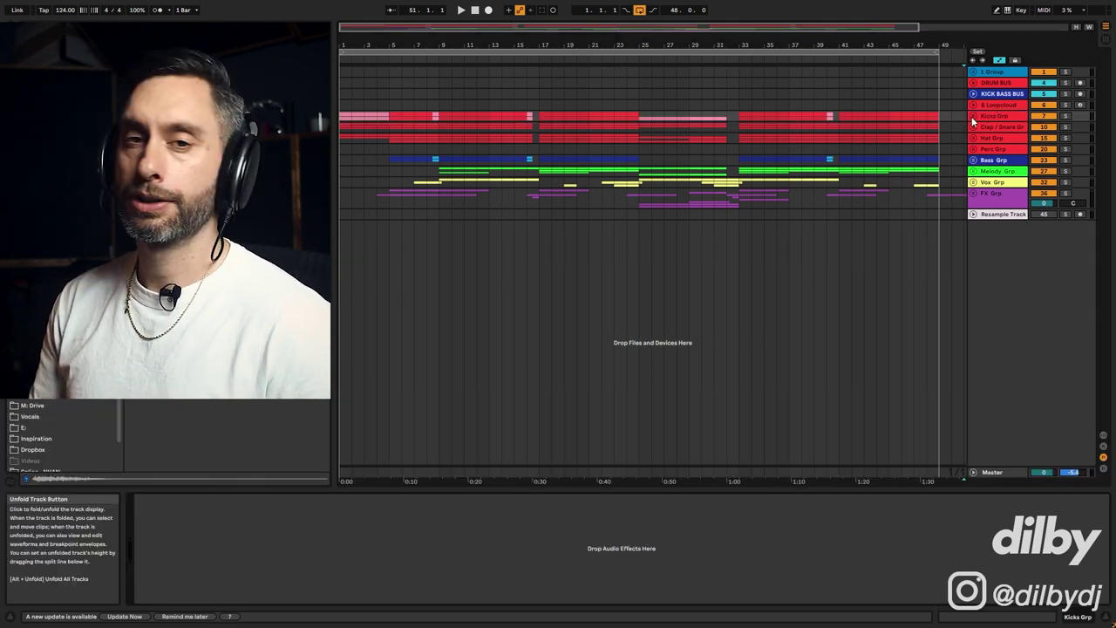
click(992, 161)
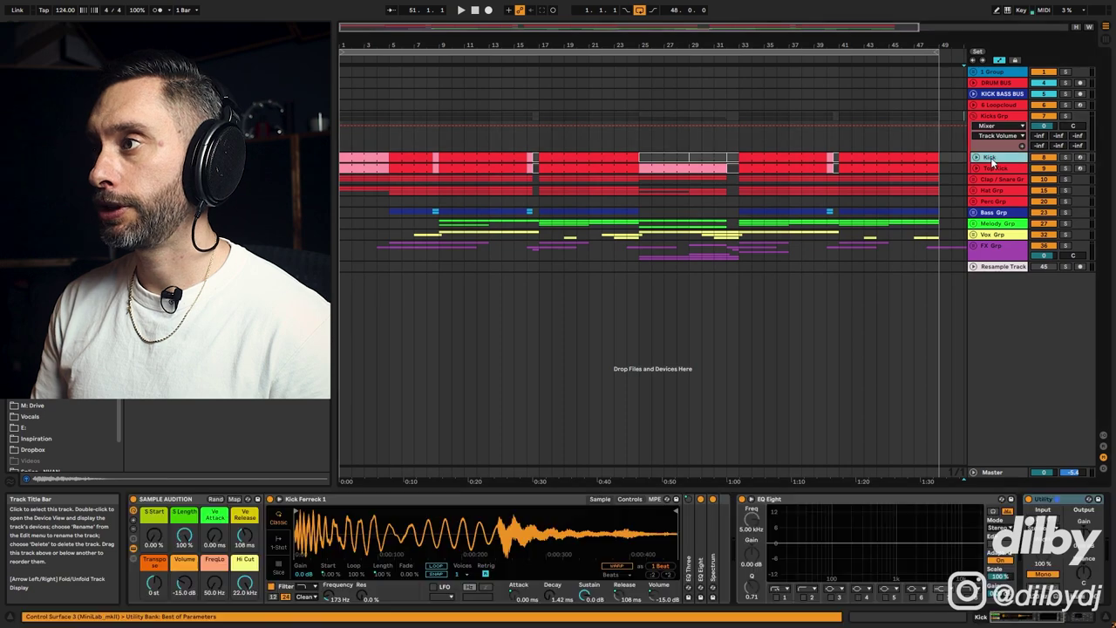
click(484, 160)
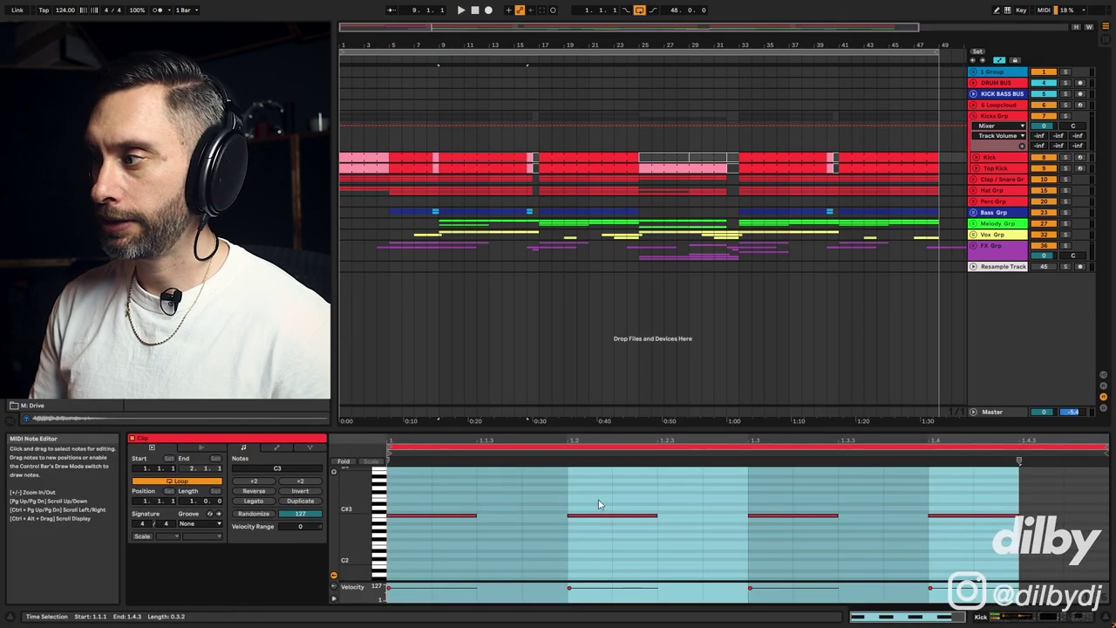
click(661, 316)
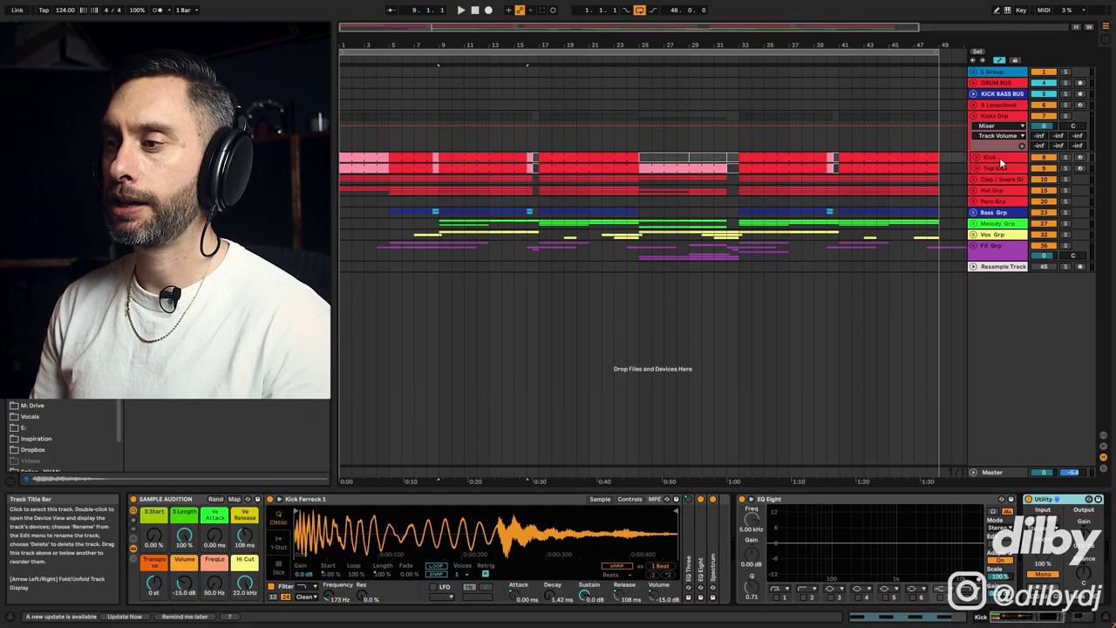
key(s)
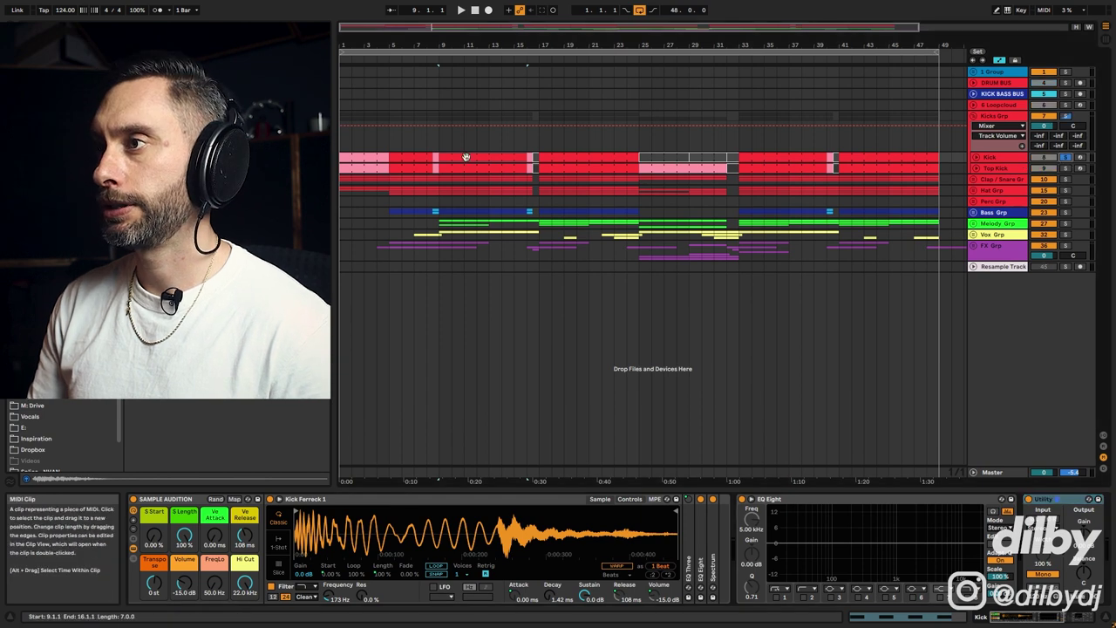
key(space)
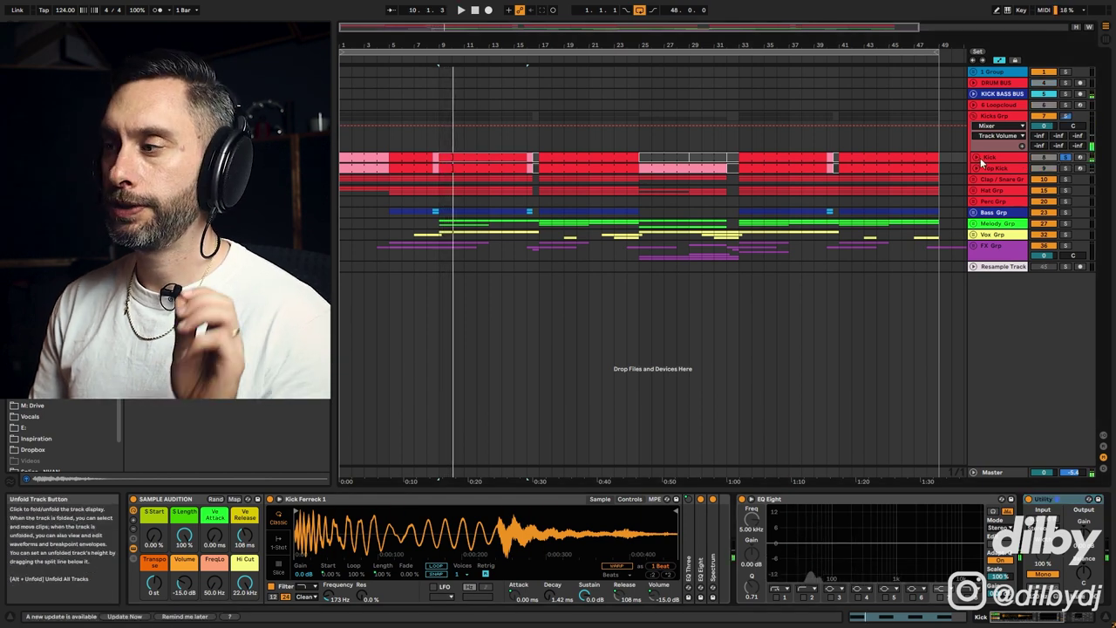
click(751, 502)
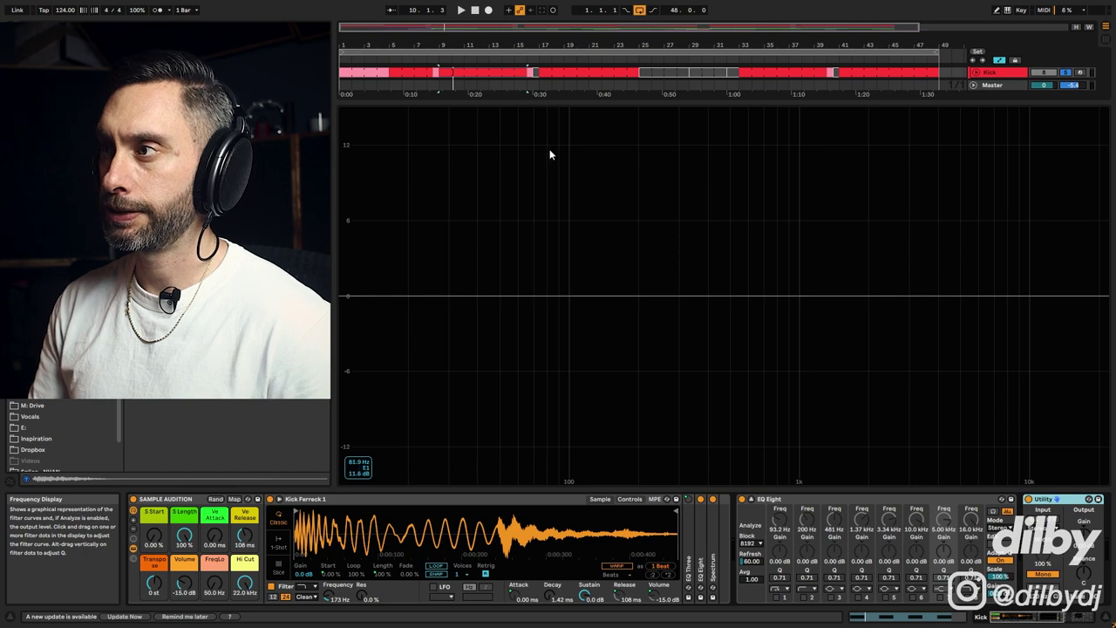
key(space)
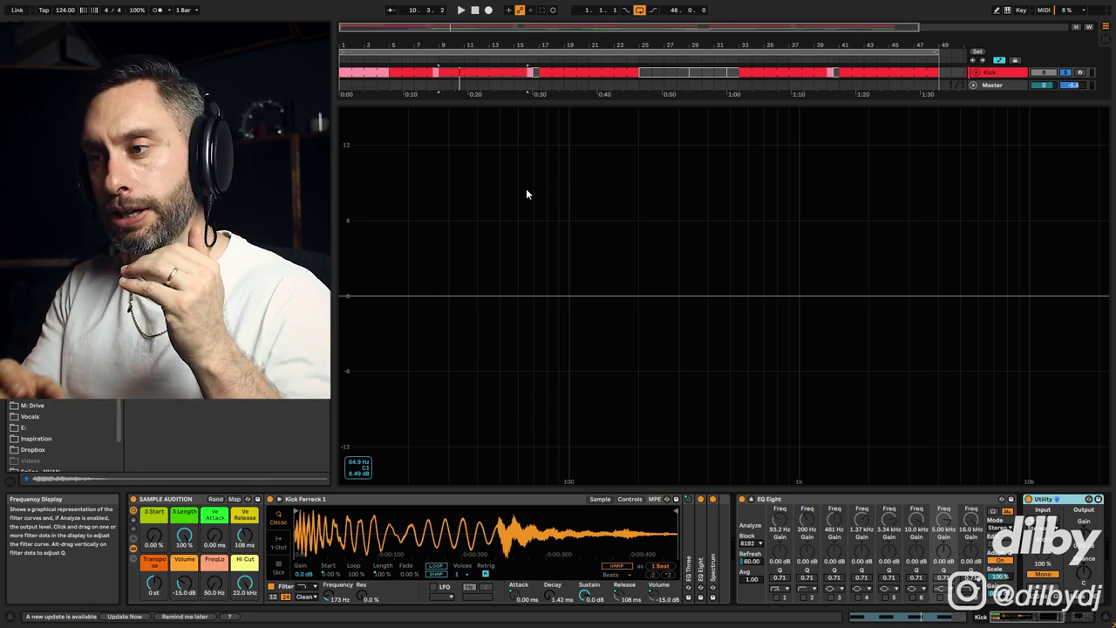
key(Escape)
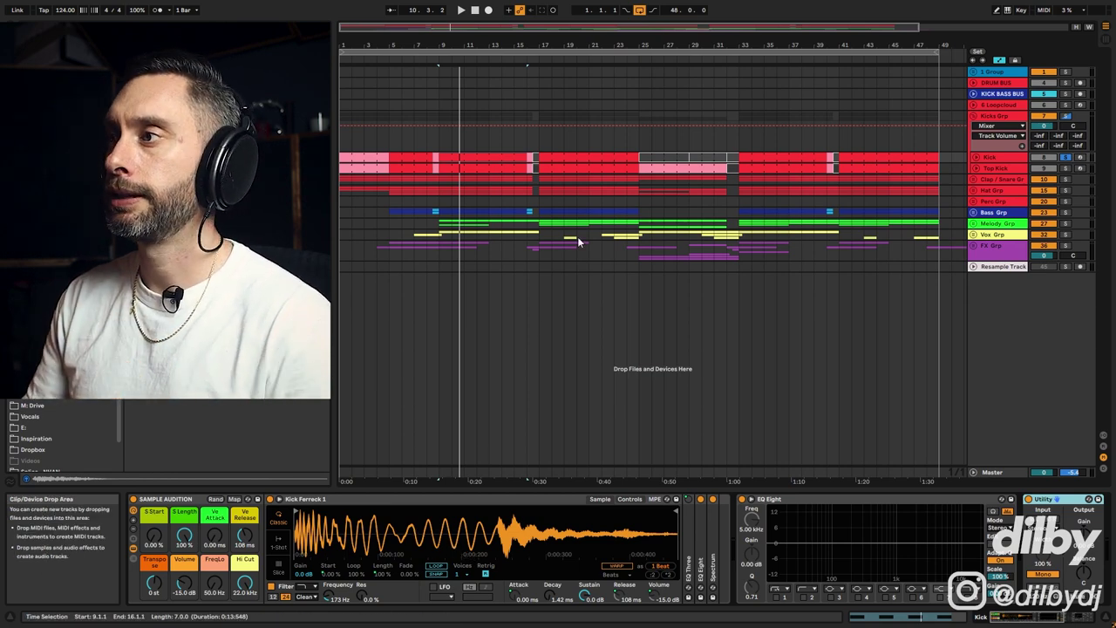
Select Top Kick, switch the track off to compare, and play the kicks.
click(1000, 168)
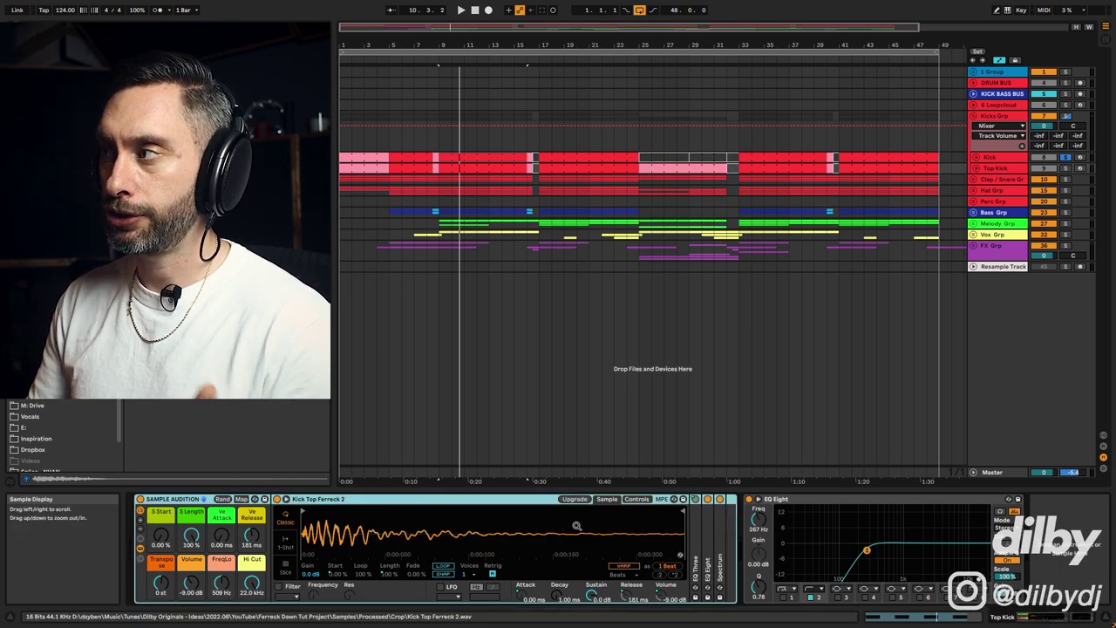
click(1025, 165)
key(space)
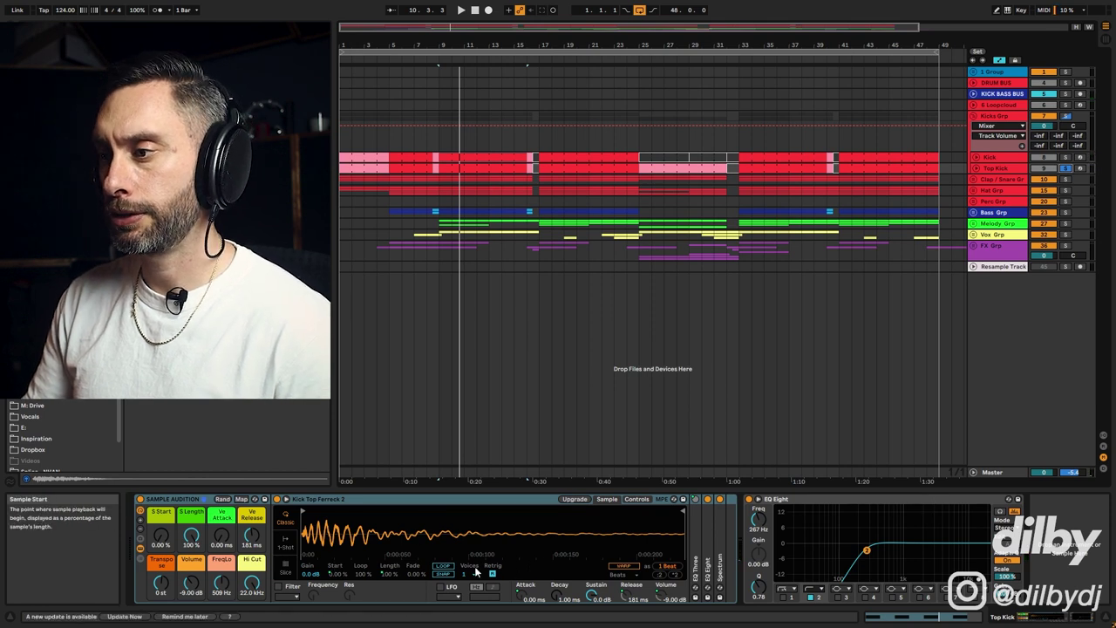
Set Top Kick's Simpler to 1-Shot, trim the sample end, and raise Fade Out to 42.9 ms.
click(284, 540)
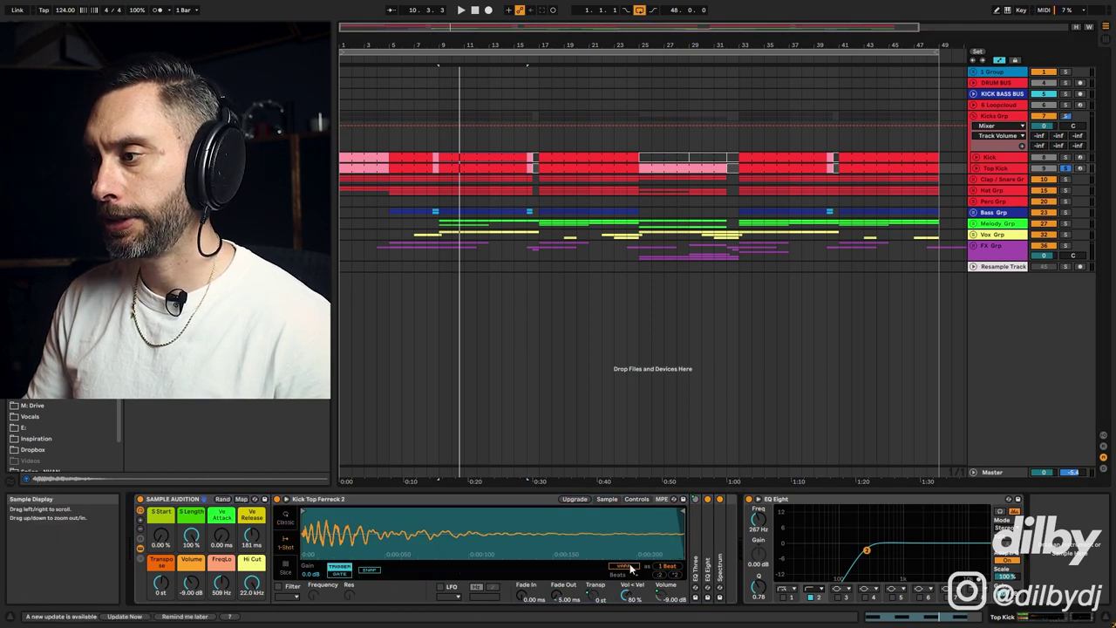
drag(561, 579, 561, 571)
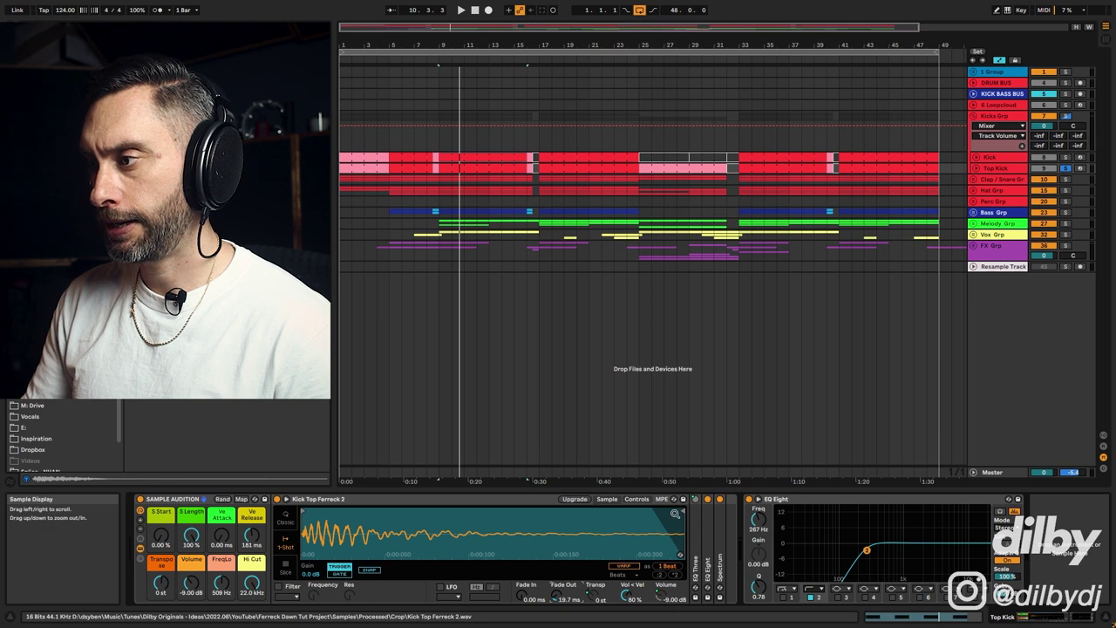
mouse_move(681, 512)
mouse_down()
mouse_move(553, 520)
mouse_move(573, 513)
mouse_up()
key(space)
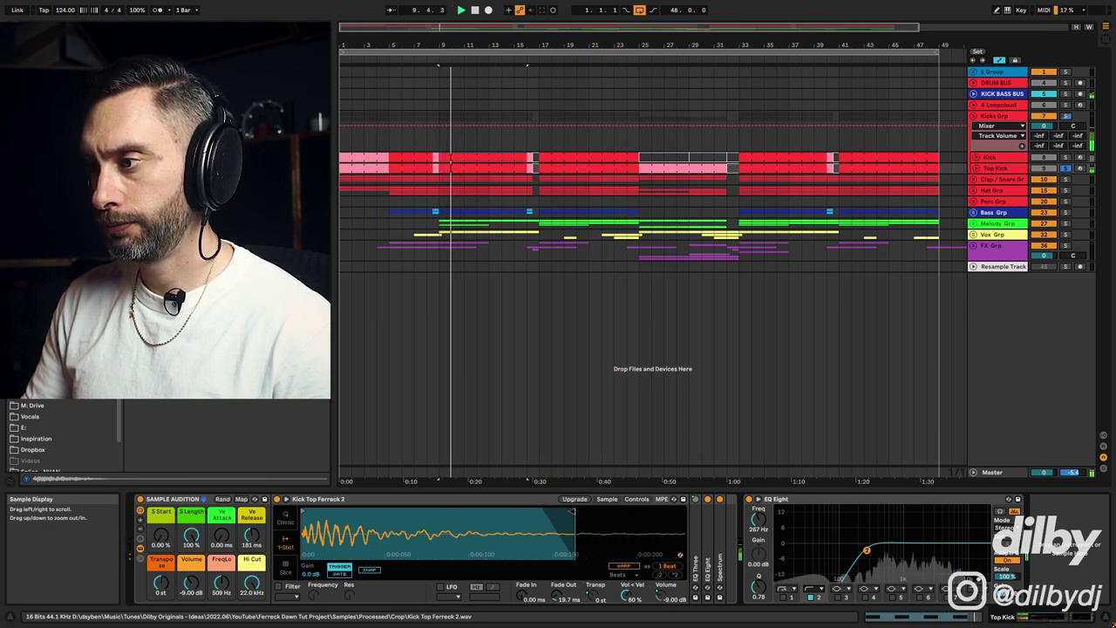
drag(562, 606, 570, 532)
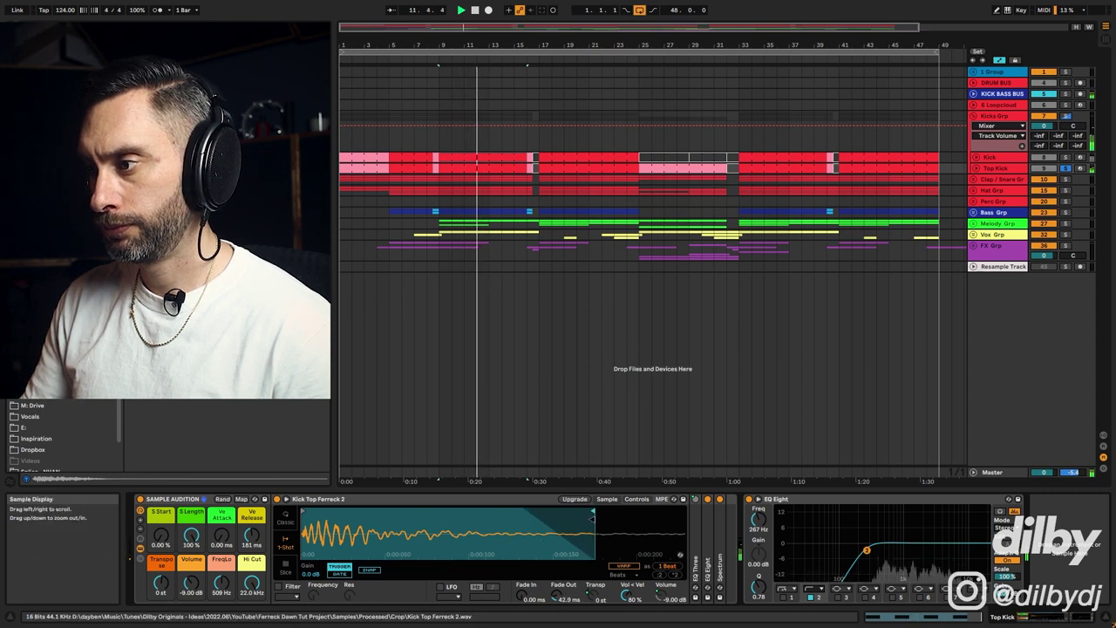
key(space)
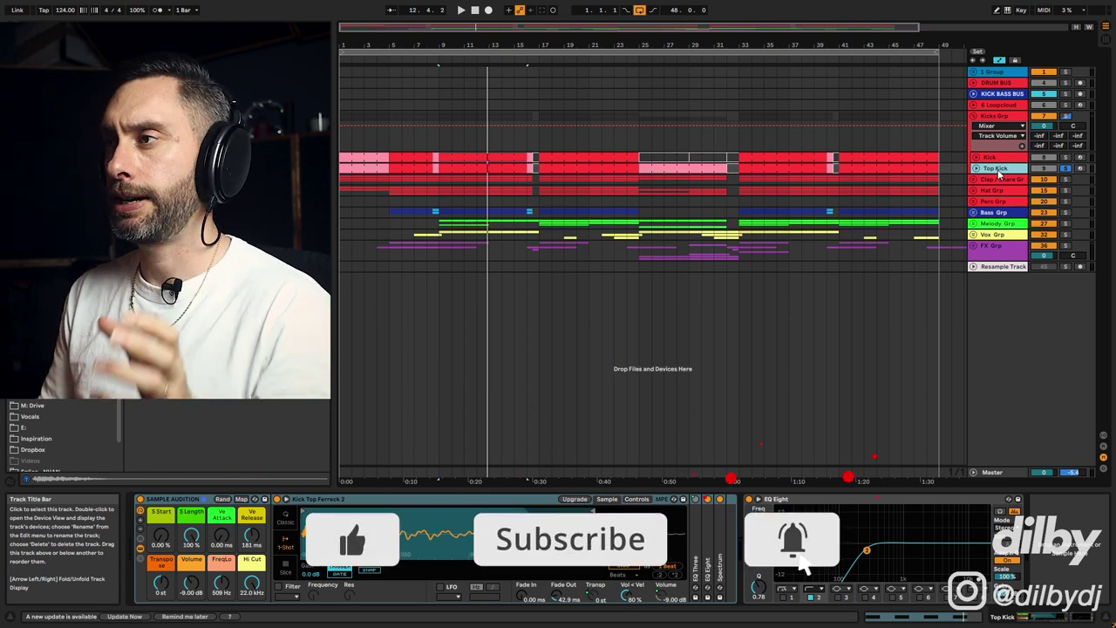
Solo Kicks Grp and play from bar 9, then fold Kicks Grp and unfold Clap / Snare Grp.
key(space)
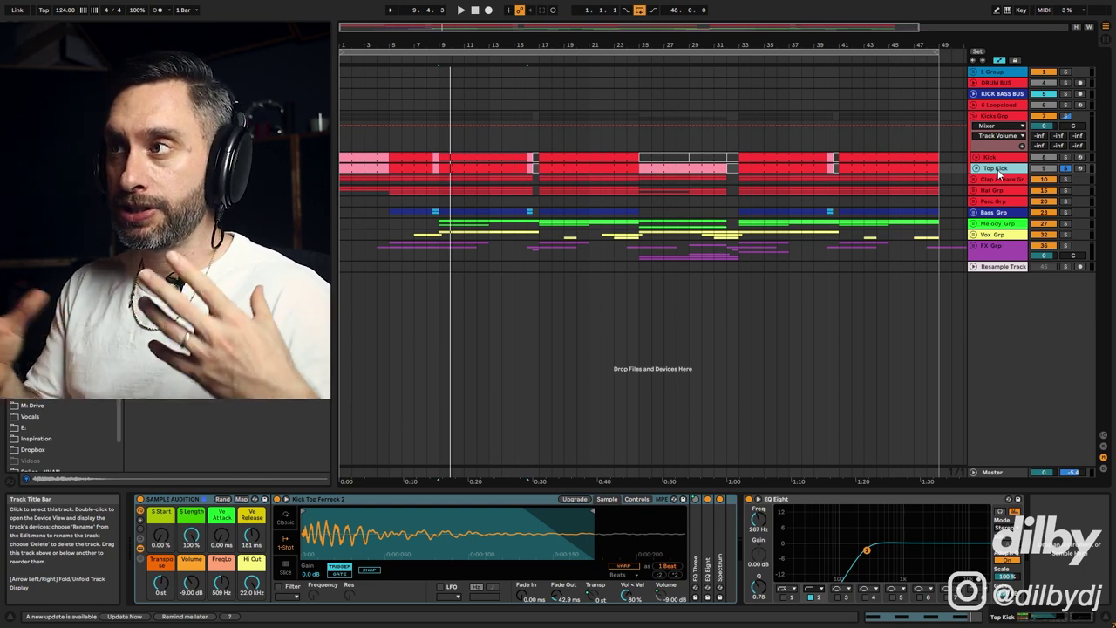
click(1066, 117)
click(461, 157)
key(space)
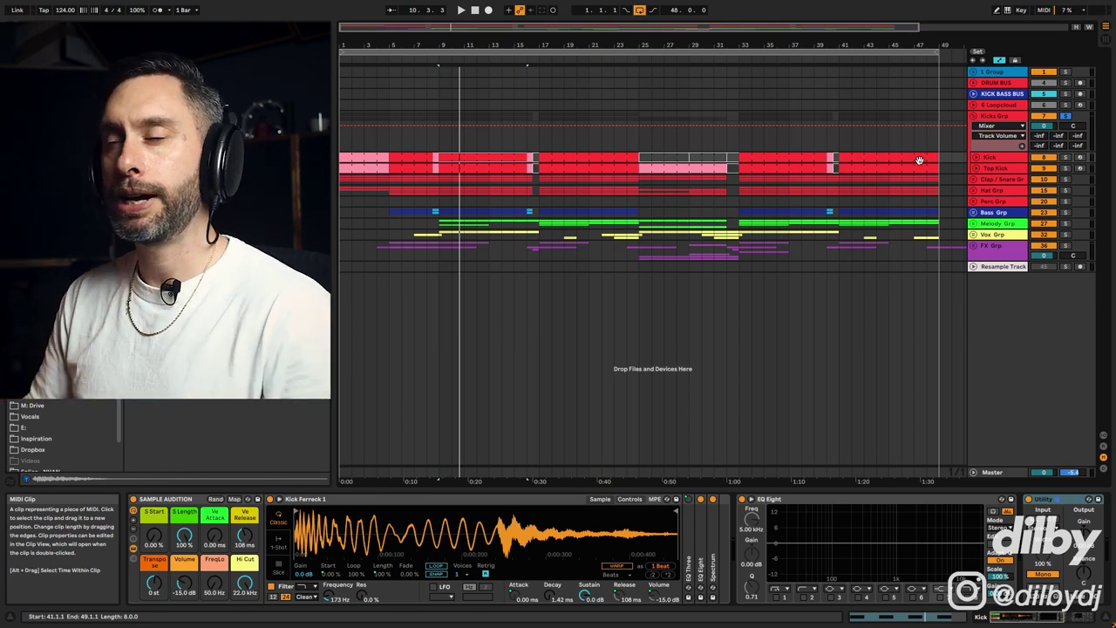
click(973, 115)
click(975, 126)
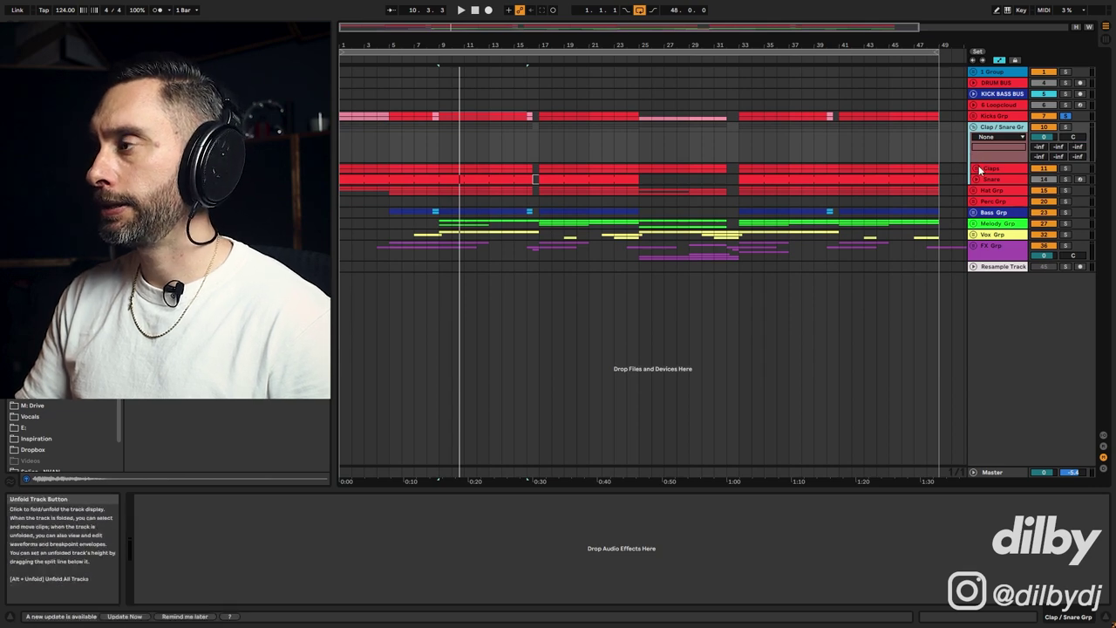
Unfold the Claps group, view the Clap tracks' devices, and open the first Clap clip's C3 notes.
click(975, 168)
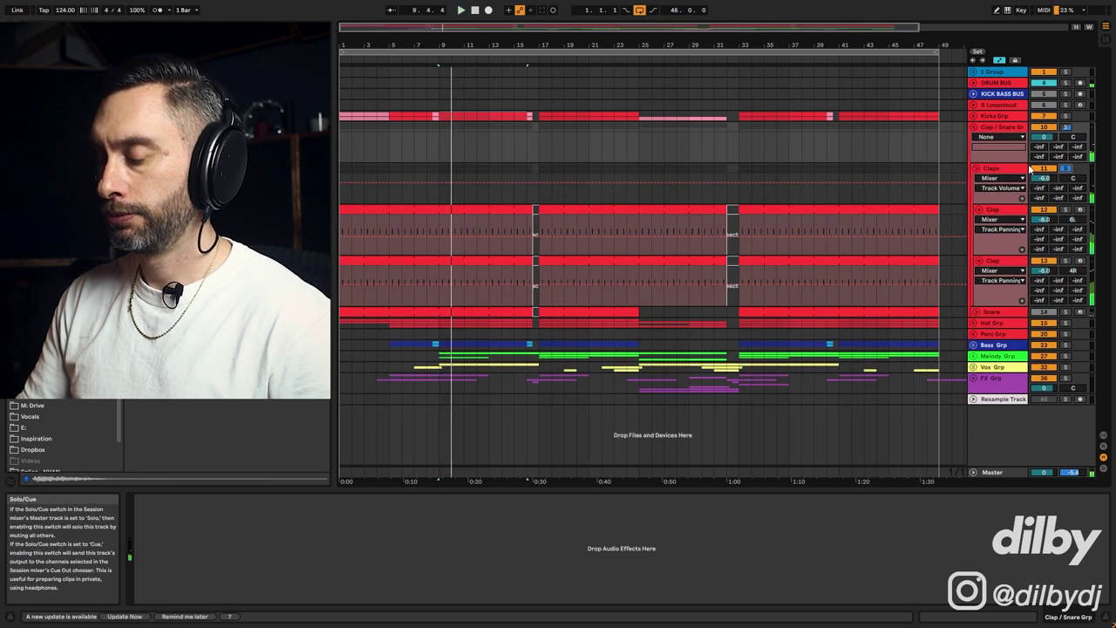
click(1000, 211)
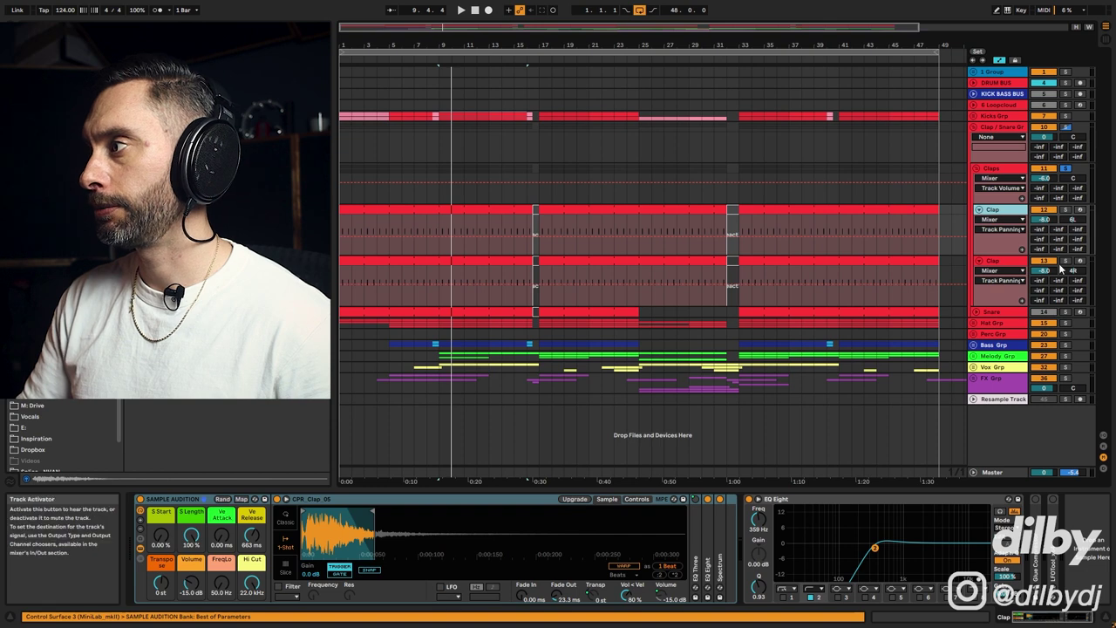
click(458, 222)
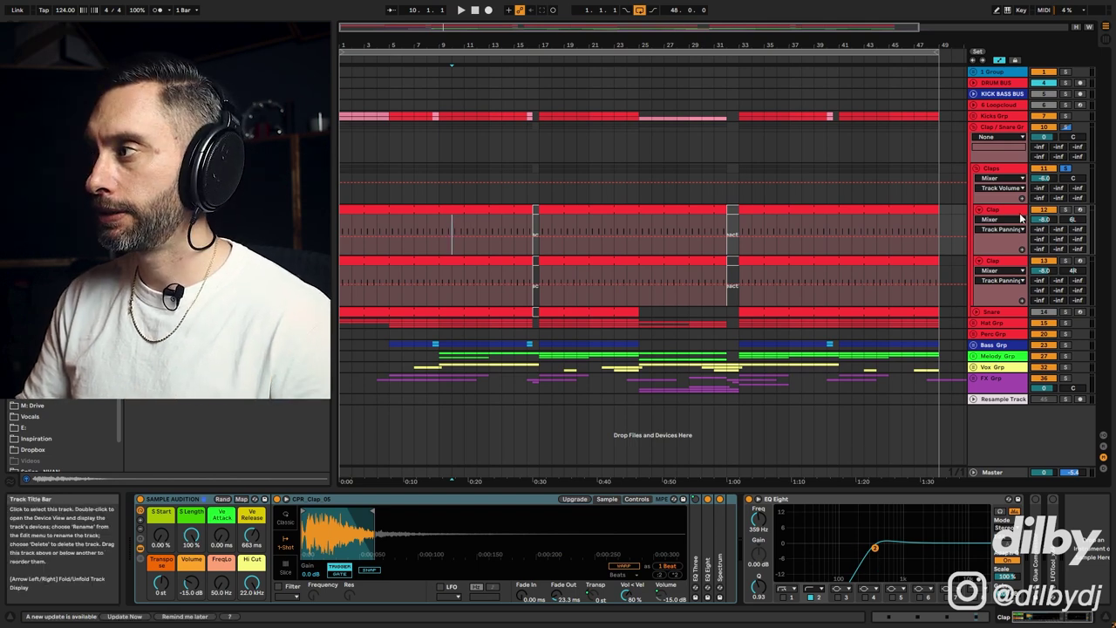
click(992, 261)
click(530, 231)
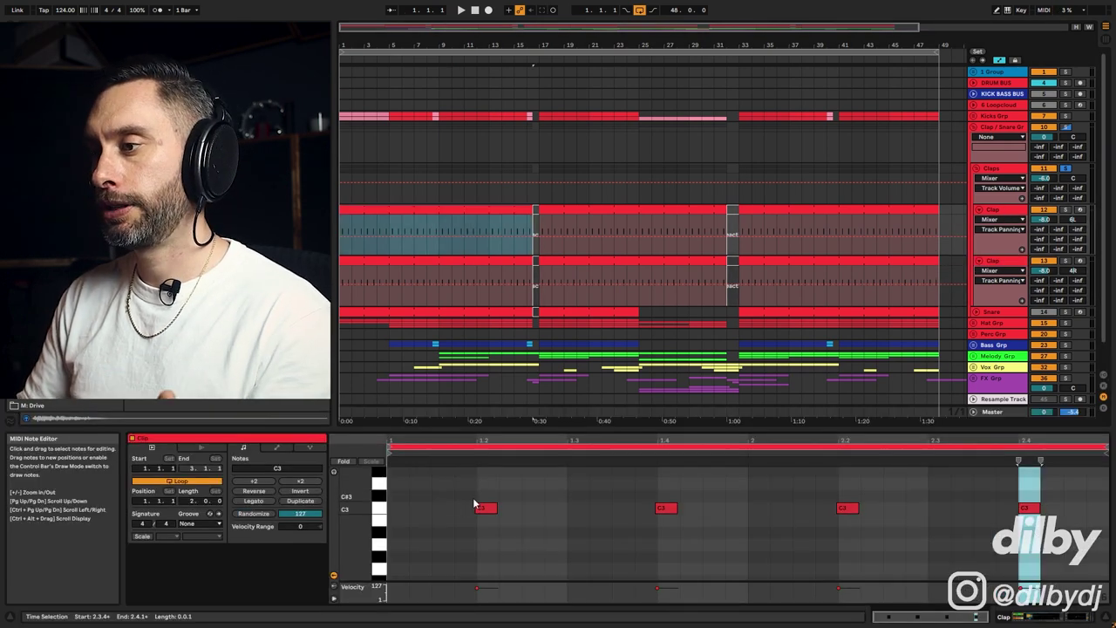
Inspect the C3 notes of both Clap clips, zooming in on the first note.
click(484, 508)
click(863, 507)
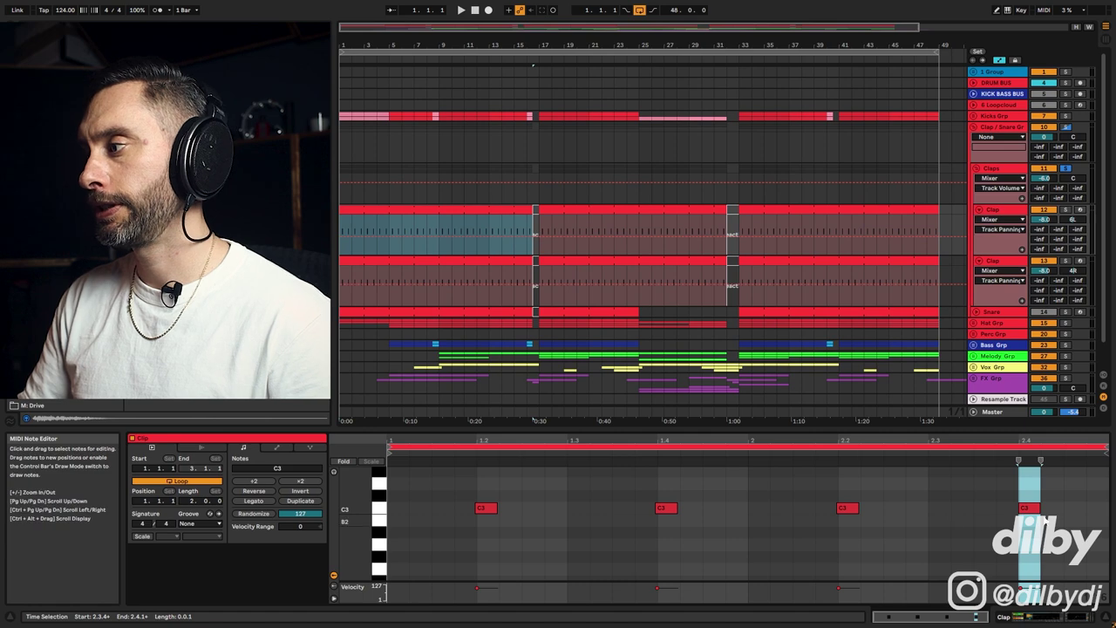
click(389, 316)
click(451, 261)
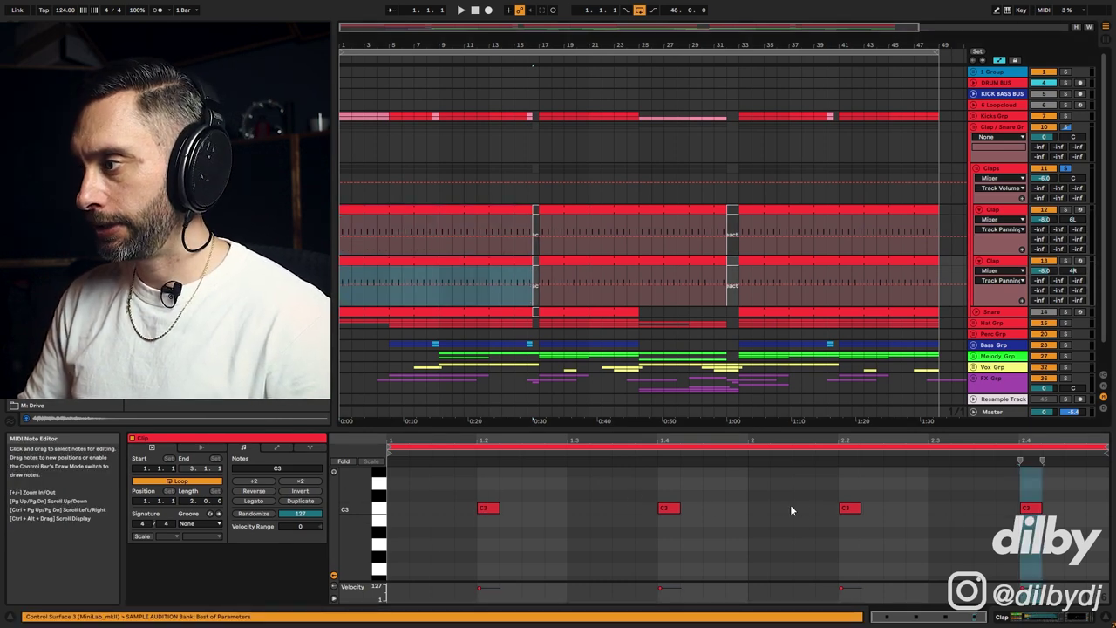
mouse_move(477, 442)
mouse_down()
mouse_move(477, 557)
mouse_move(477, 471)
mouse_move(994, 459)
mouse_move(884, 438)
mouse_move(884, 462)
mouse_move(666, 440)
mouse_up()
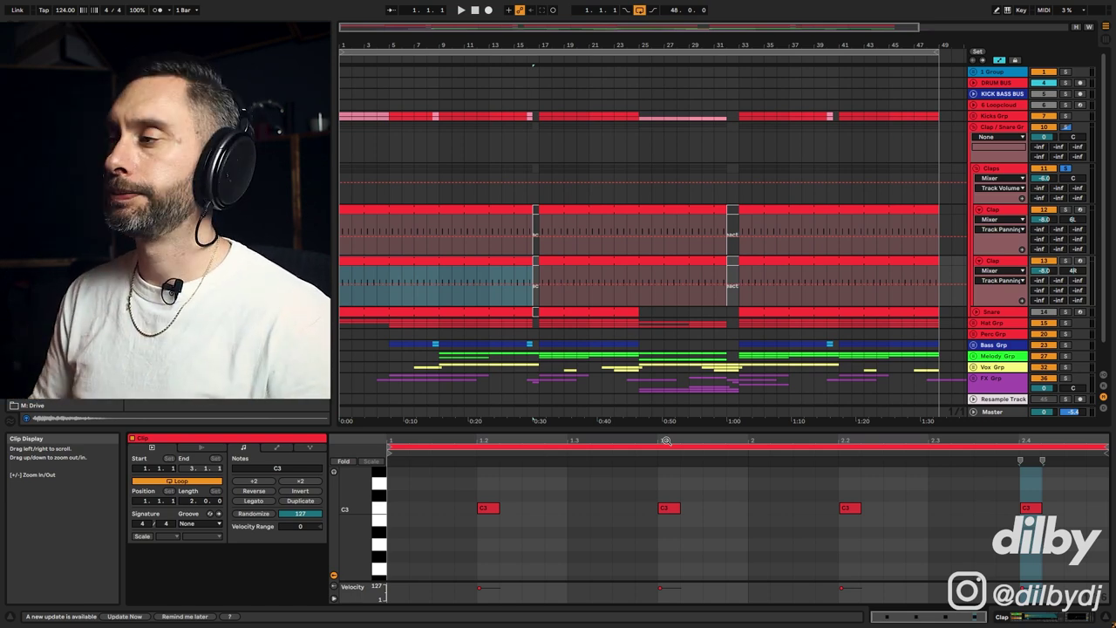
Solo the third Clap track, then the Clap / Snare group, and play the claps.
click(1020, 212)
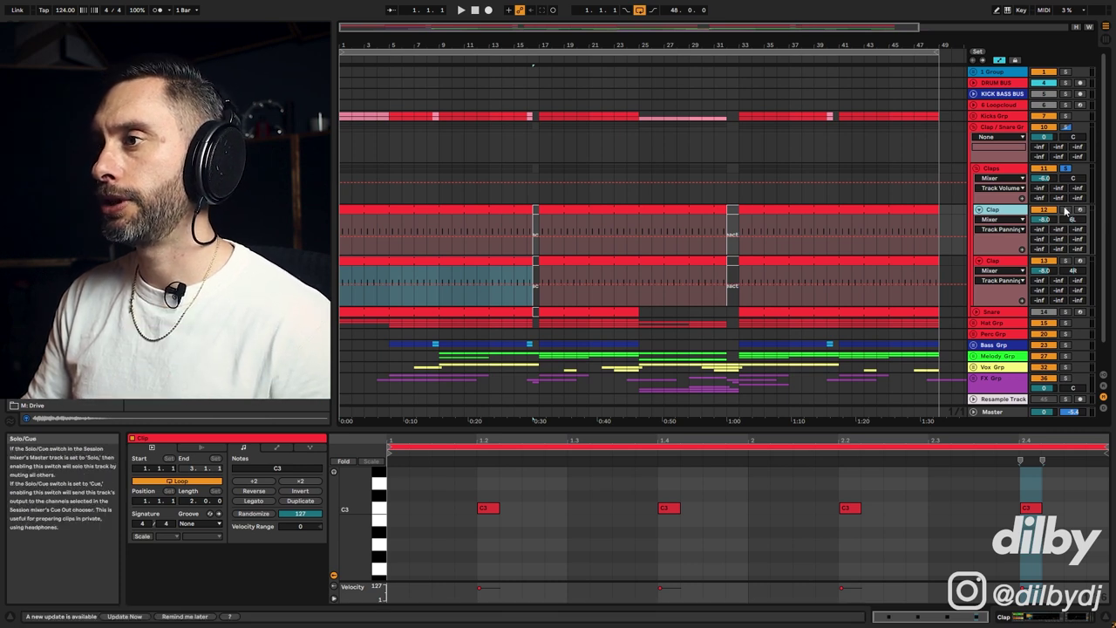
key(space)
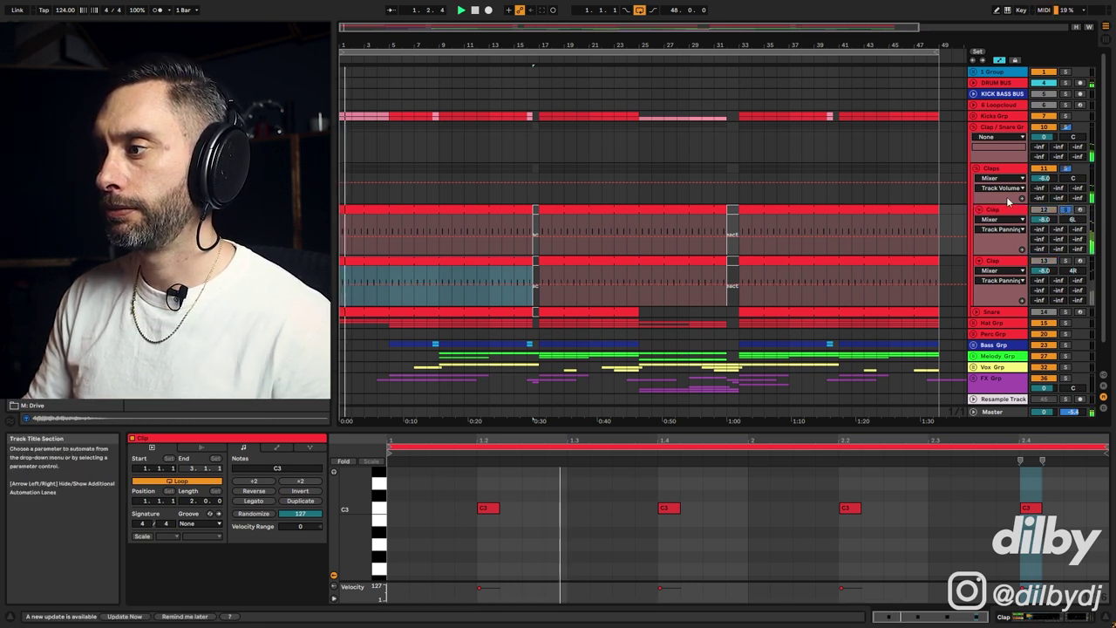
click(1065, 260)
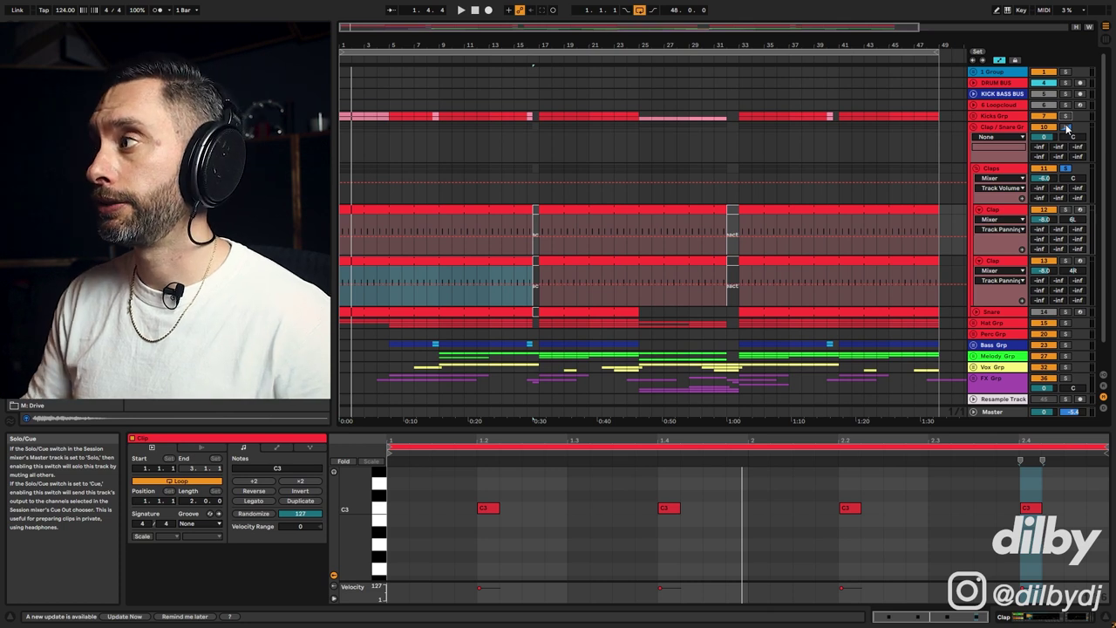
click(1065, 128)
key(space)
Trim the second Clap track's CPR_Clap_01 sample tail shorter, then show the Claps group's chain.
click(388, 133)
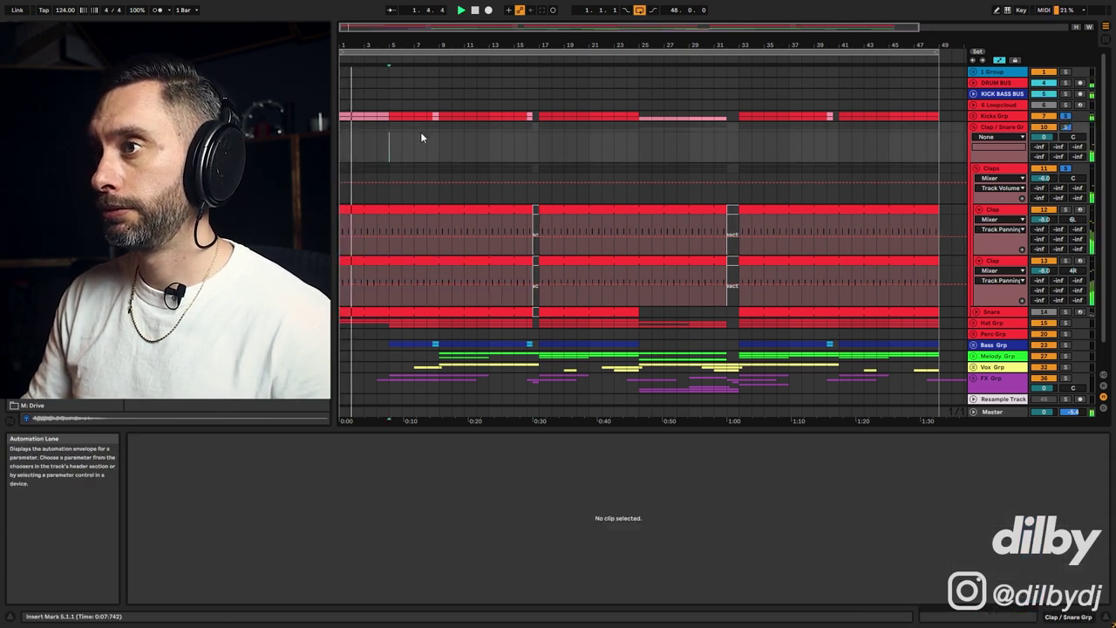
key(space)
click(523, 235)
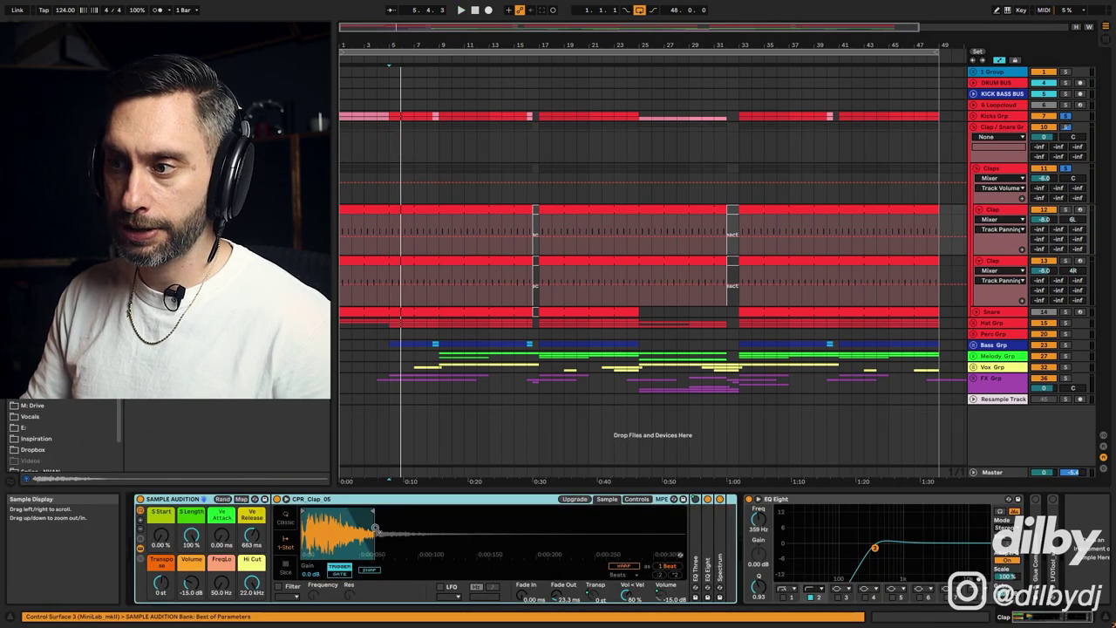
key(Down)
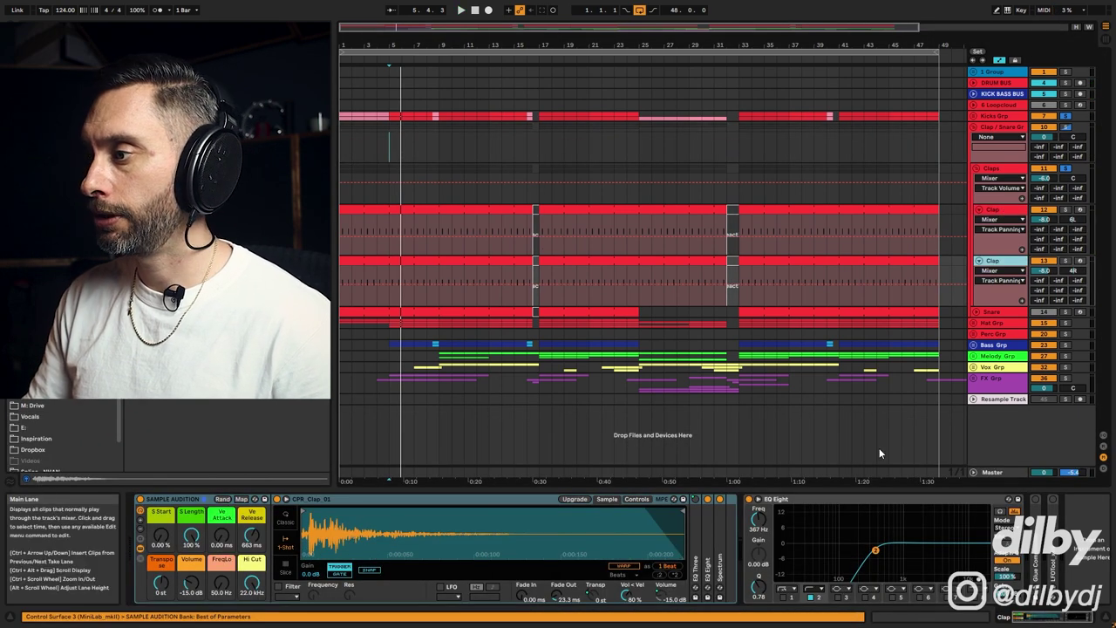
key(space)
drag(680, 510, 427, 524)
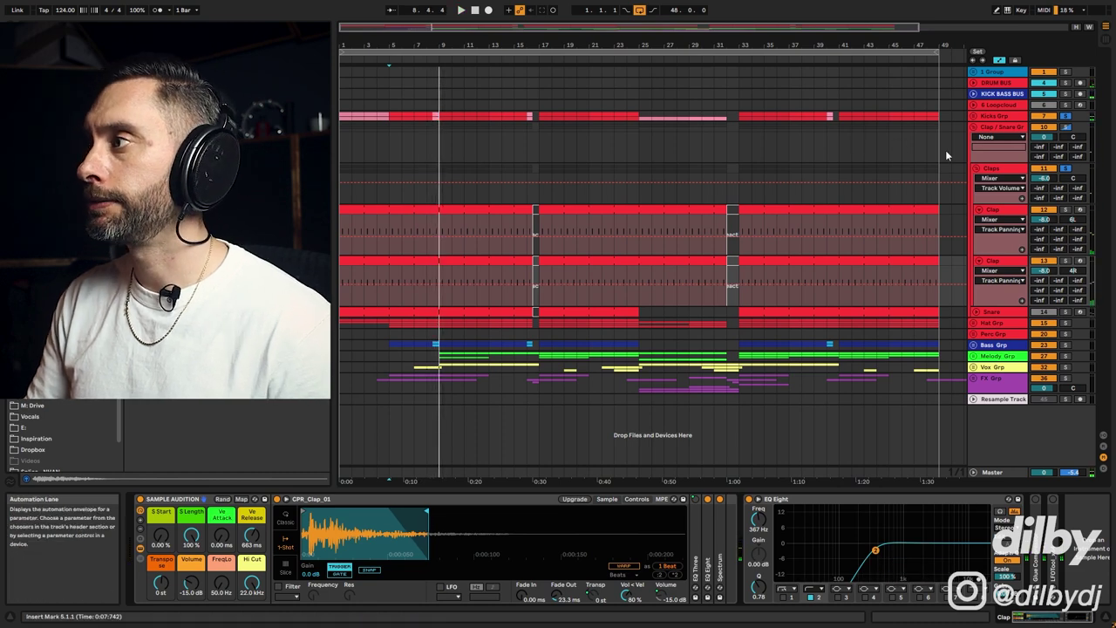
click(991, 168)
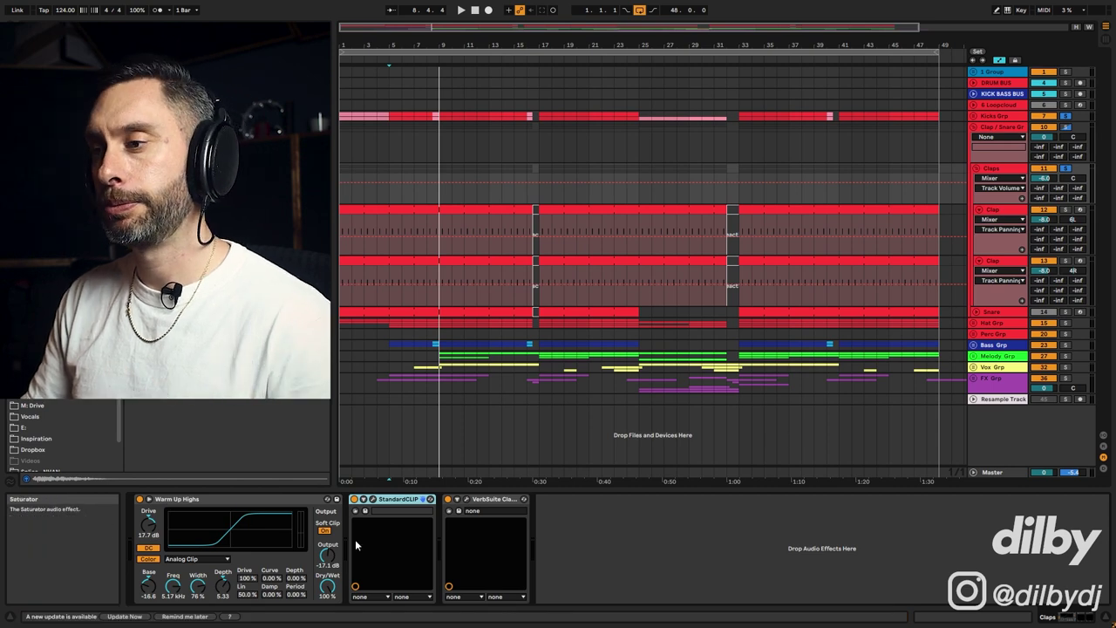
Inspect the Claps group's VerbSuite reverb settings window.
click(466, 500)
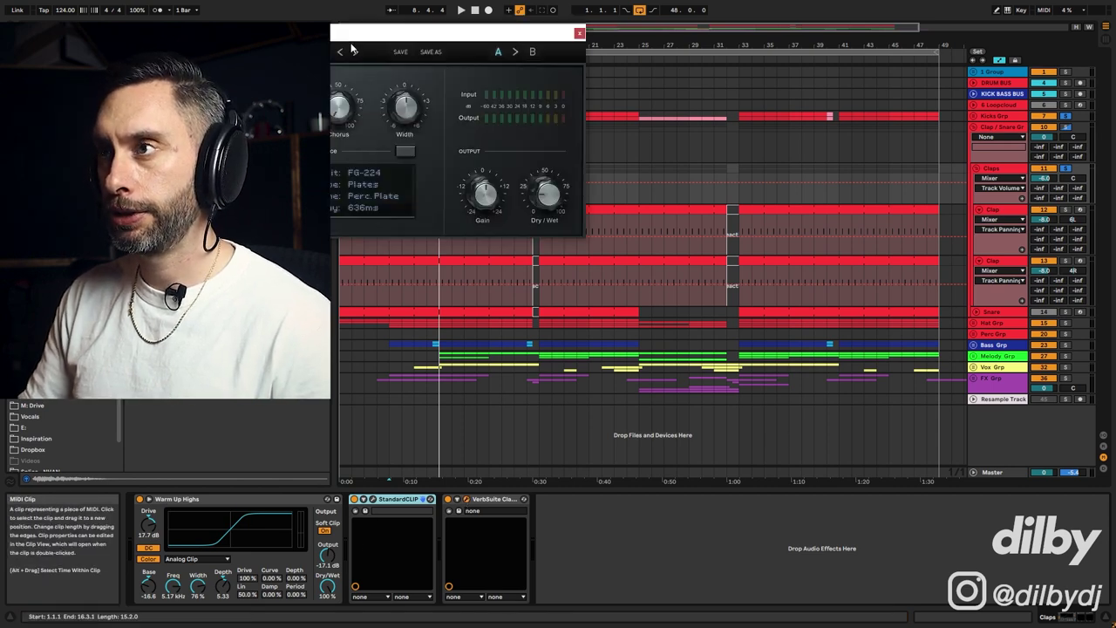
drag(367, 36, 759, 173)
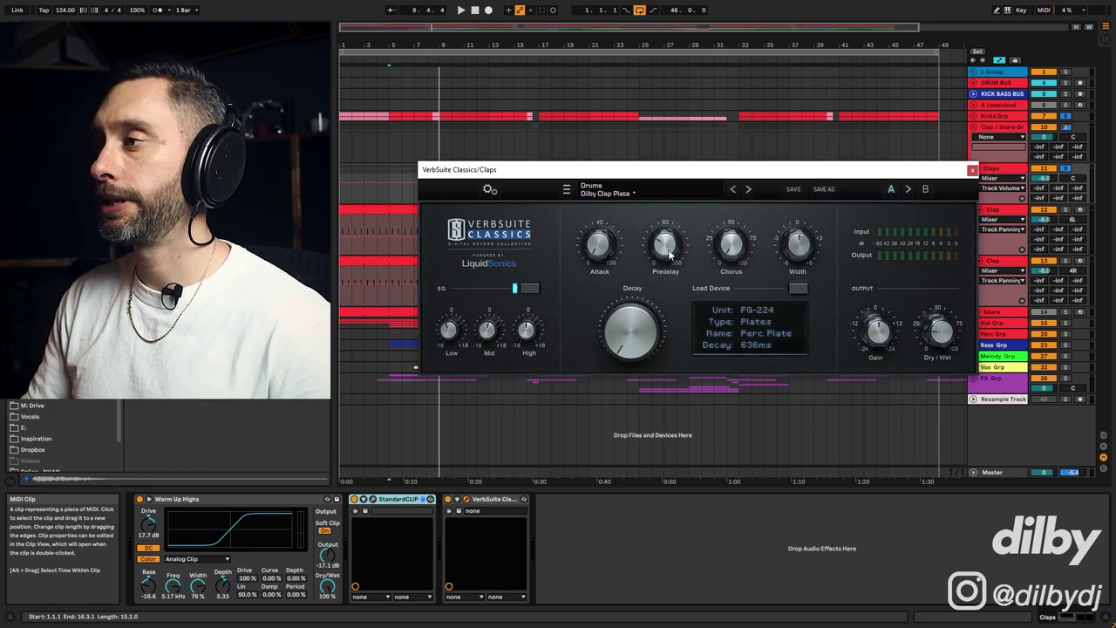
click(972, 170)
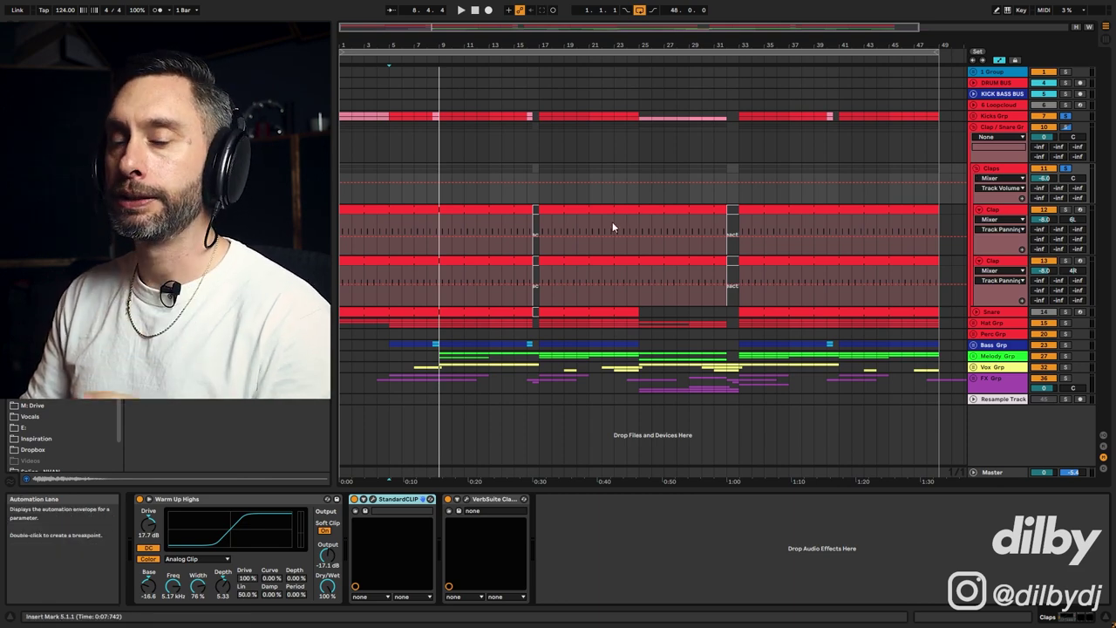
Bypass the StandardCLIP clipper on the Claps during playback and show the Snare track's devices.
click(373, 499)
drag(360, 59, 703, 100)
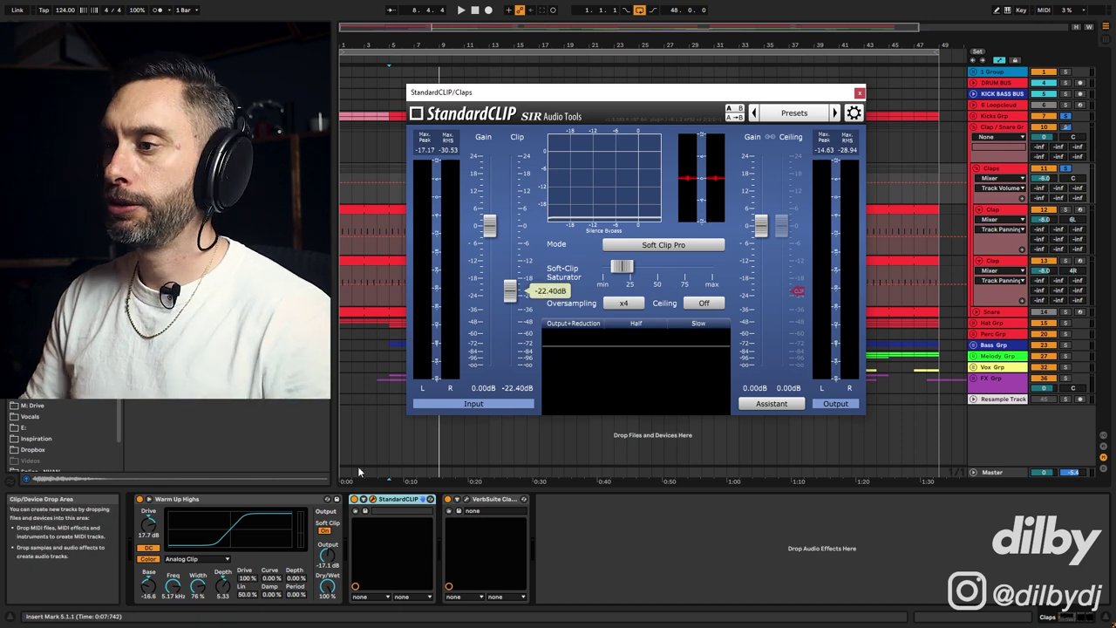
key(space)
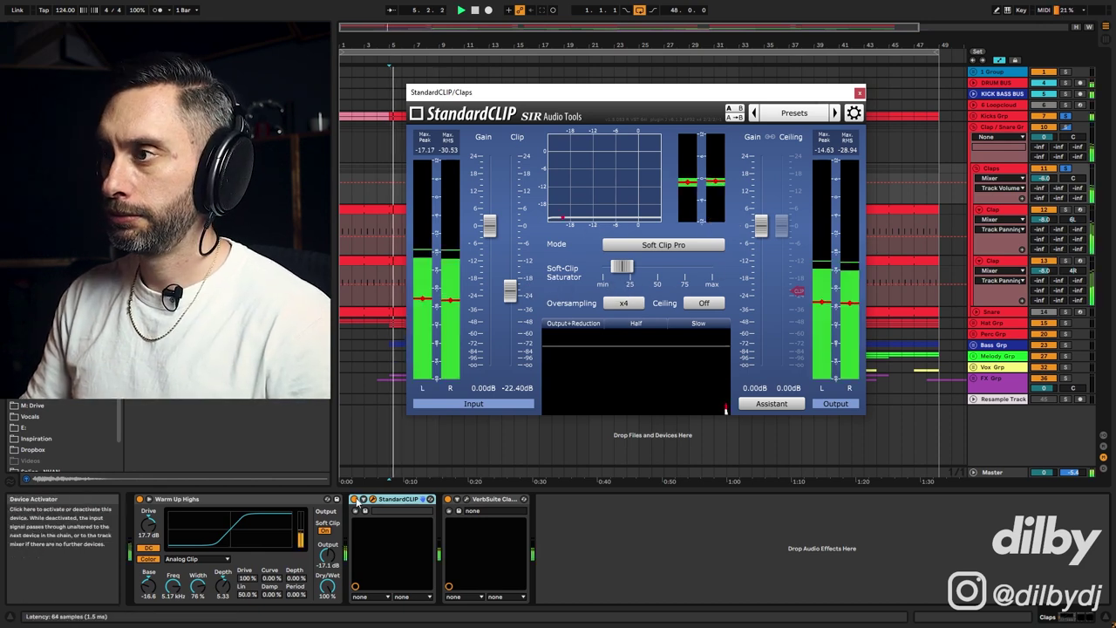
click(356, 501)
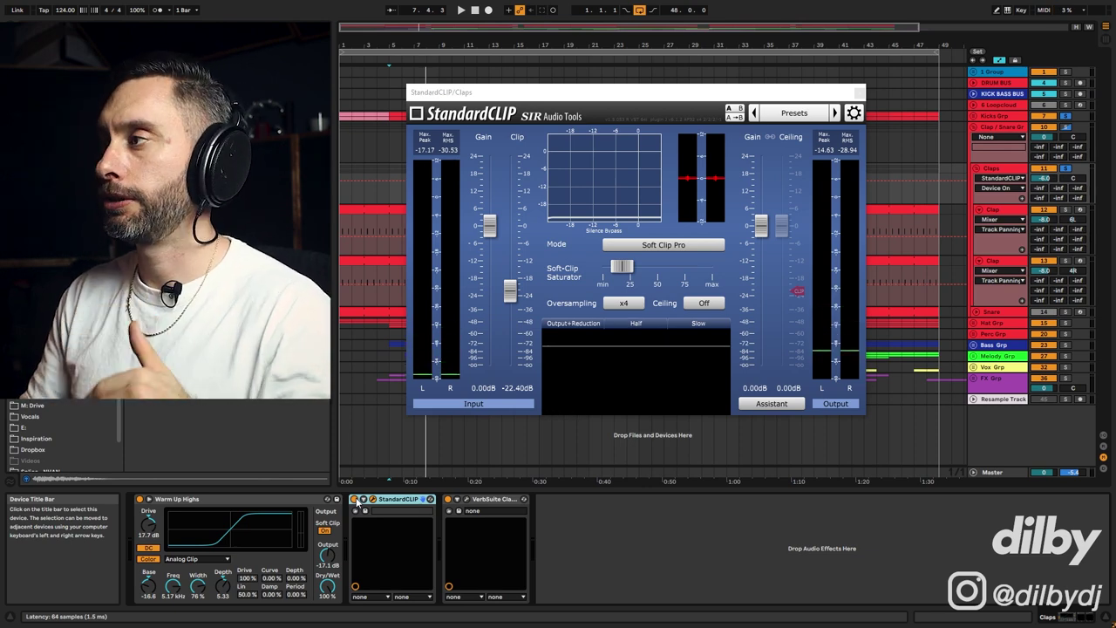
click(995, 310)
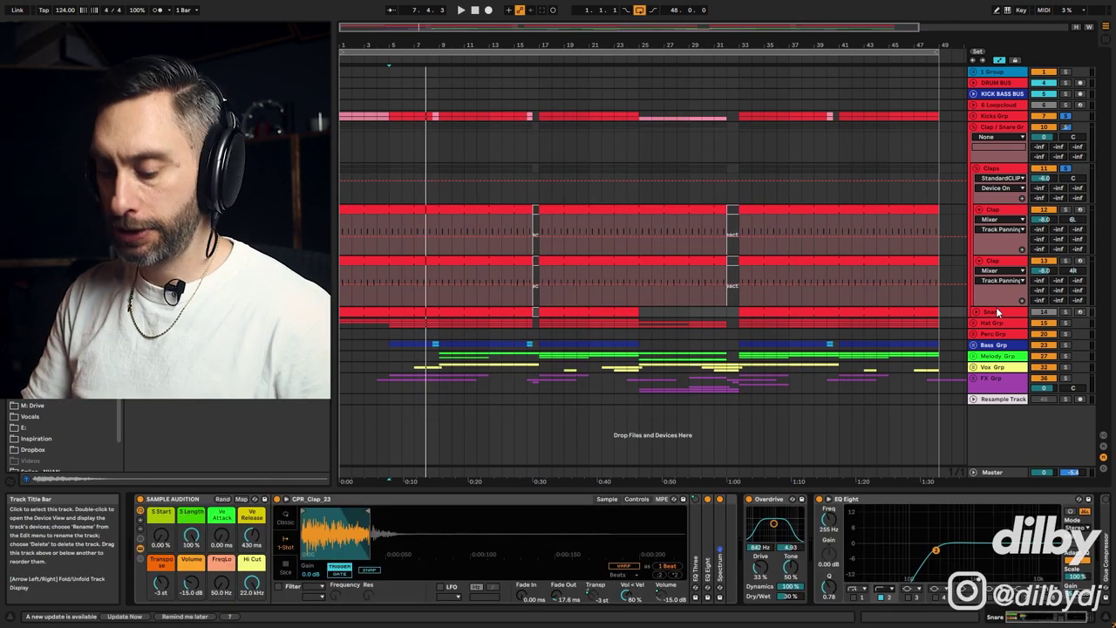
Unfold and solo the Snare track, then play it from the bar 5 marker.
click(749, 321)
click(973, 312)
click(1064, 312)
click(655, 319)
key(space)
key(space)
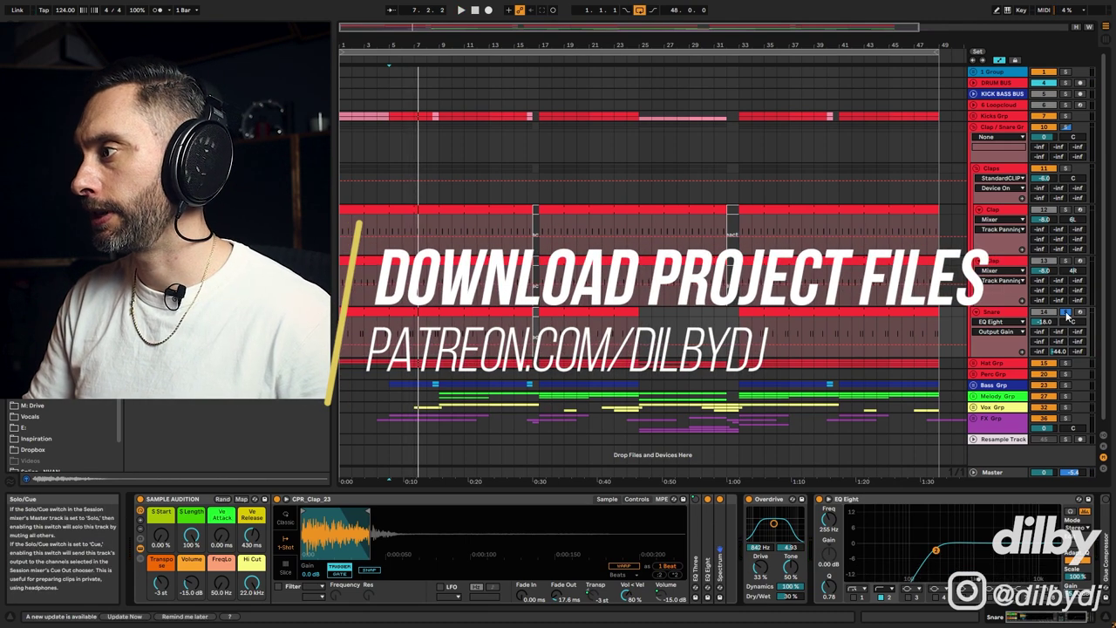
key(space)
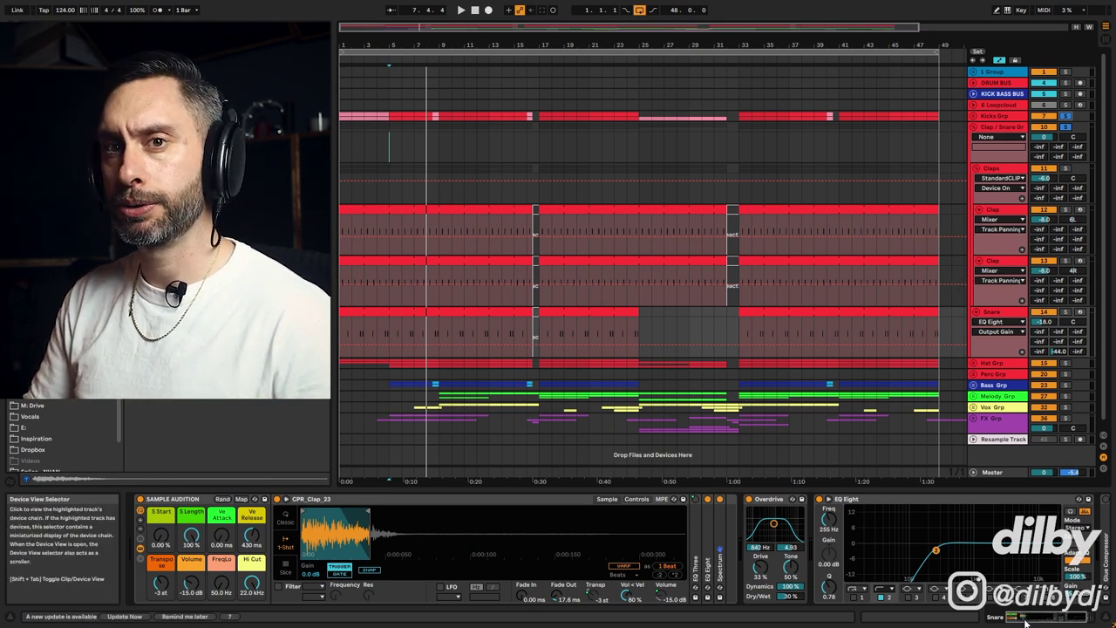
Show the Snare's Overdrive Device On automation, re-enable Overdrive, then fold Clap/Snare and unfold Hat Grp.
click(1025, 621)
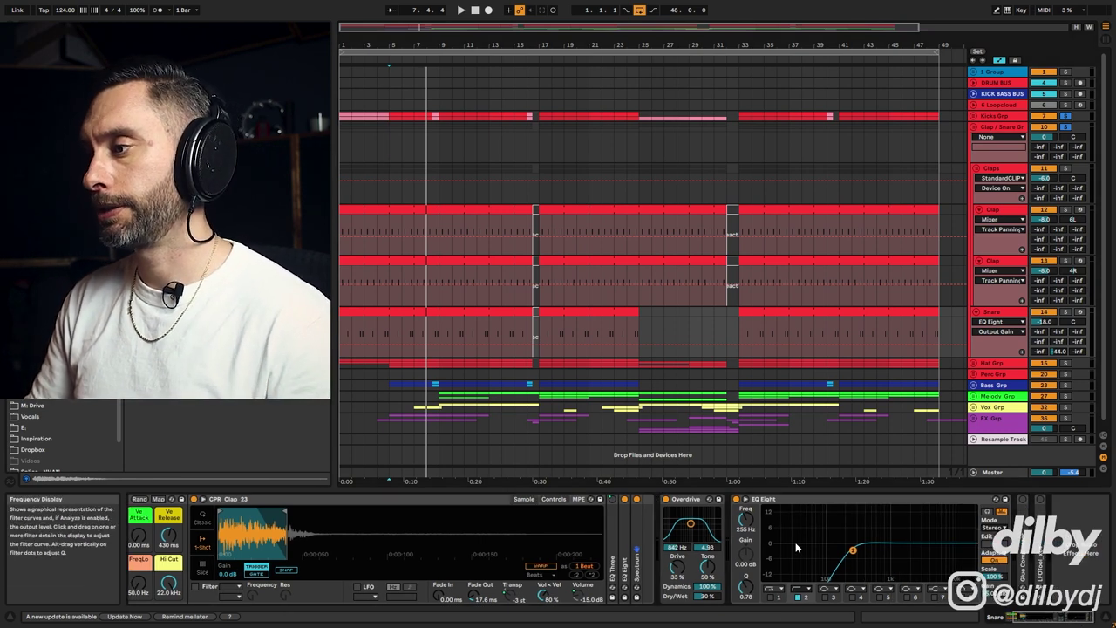
click(666, 499)
key(space)
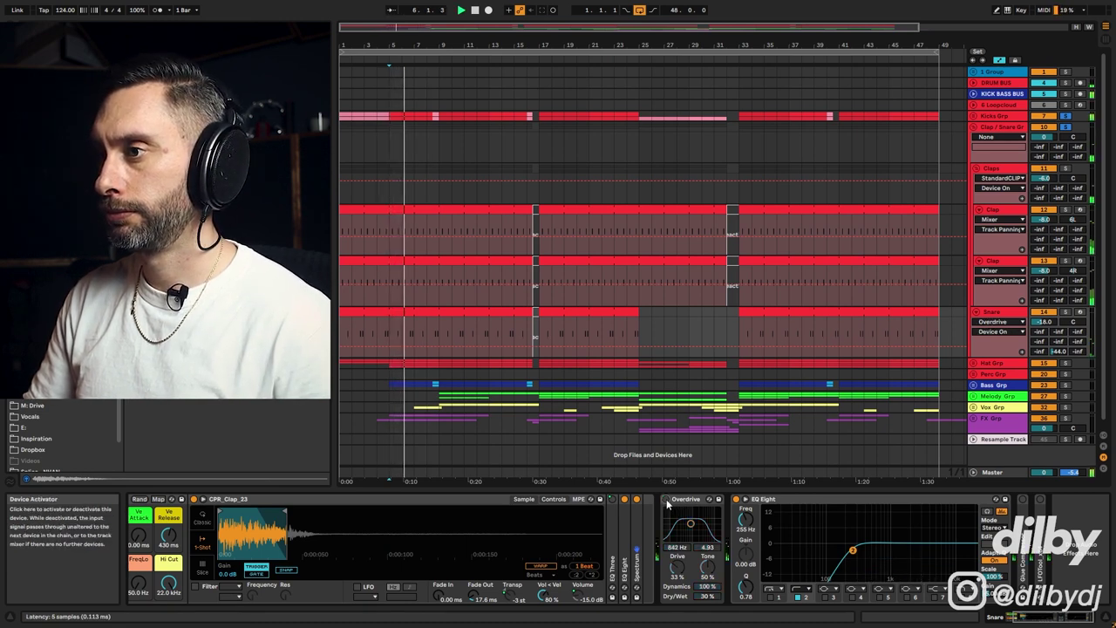
click(666, 499)
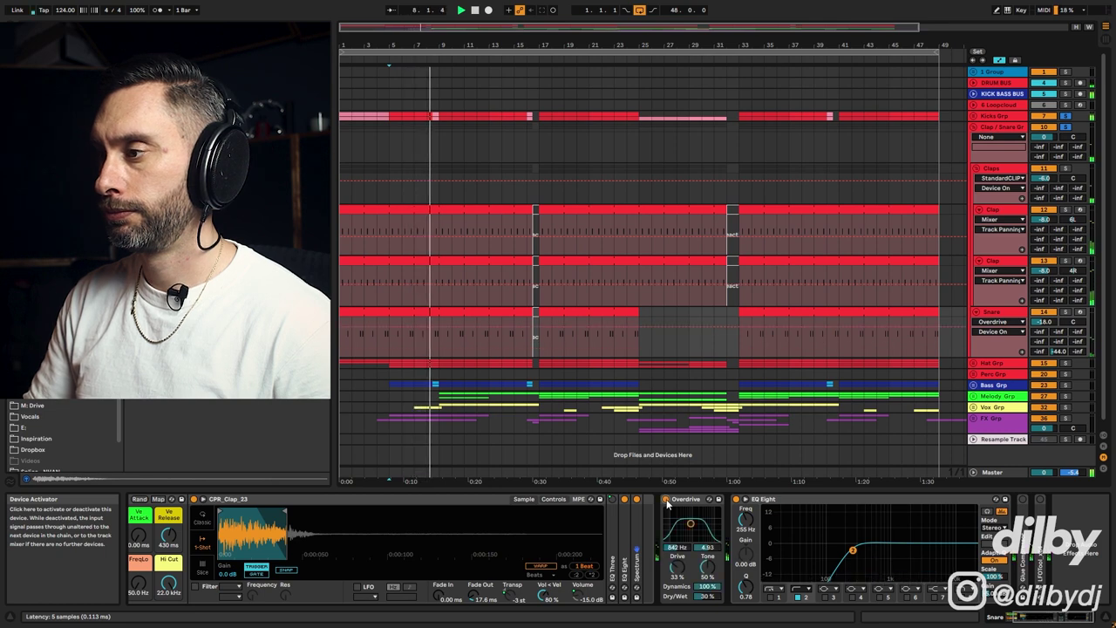
click(974, 126)
click(973, 138)
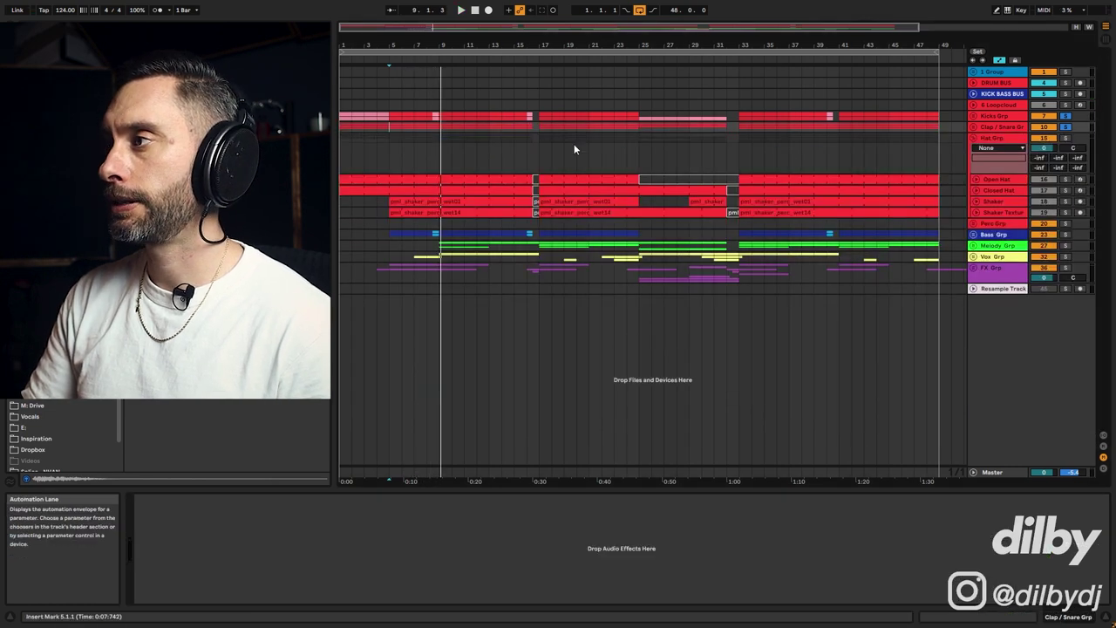
Select the Closed Hat track and audition the hats from bar 5.
click(999, 190)
key(space)
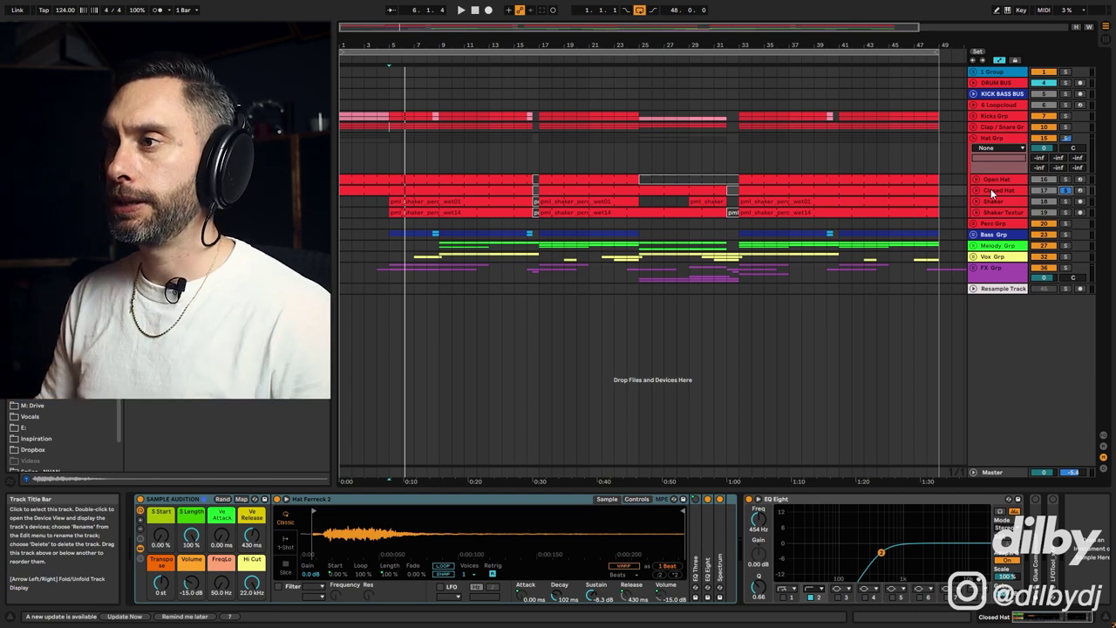
key(space)
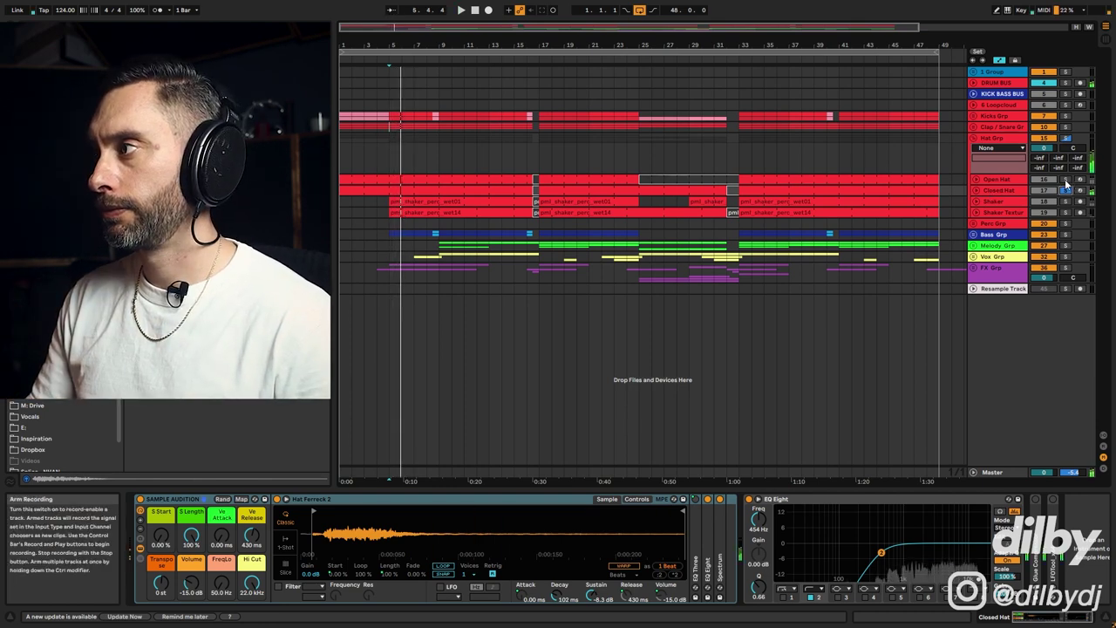
Solo the Open Hat track, play from bar 9, then select the first Shaker clip.
click(1062, 181)
click(1064, 179)
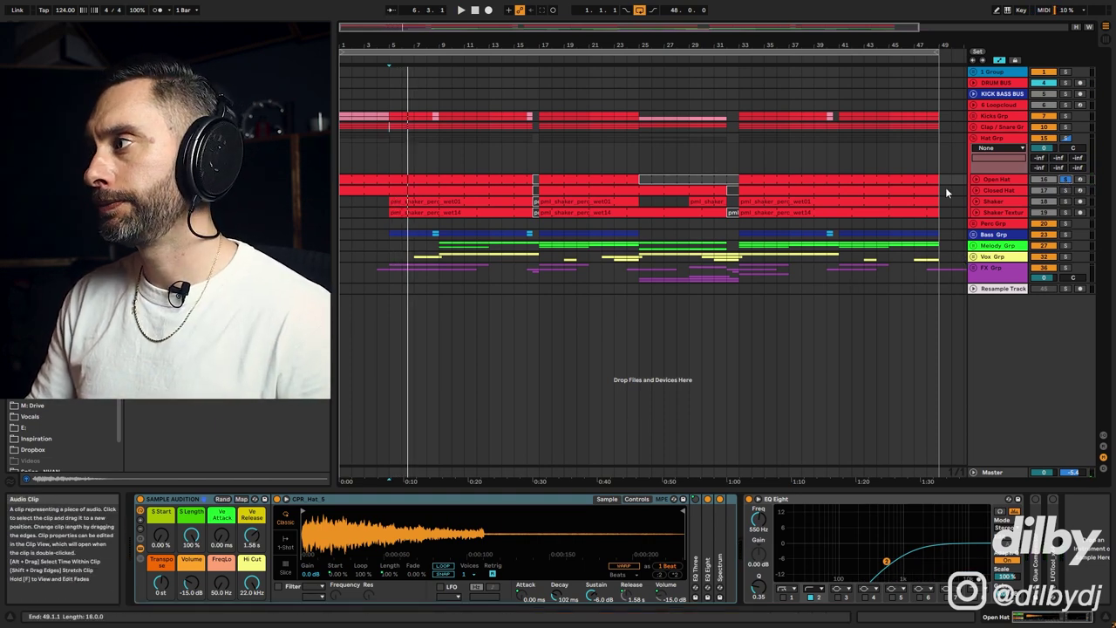
click(440, 147)
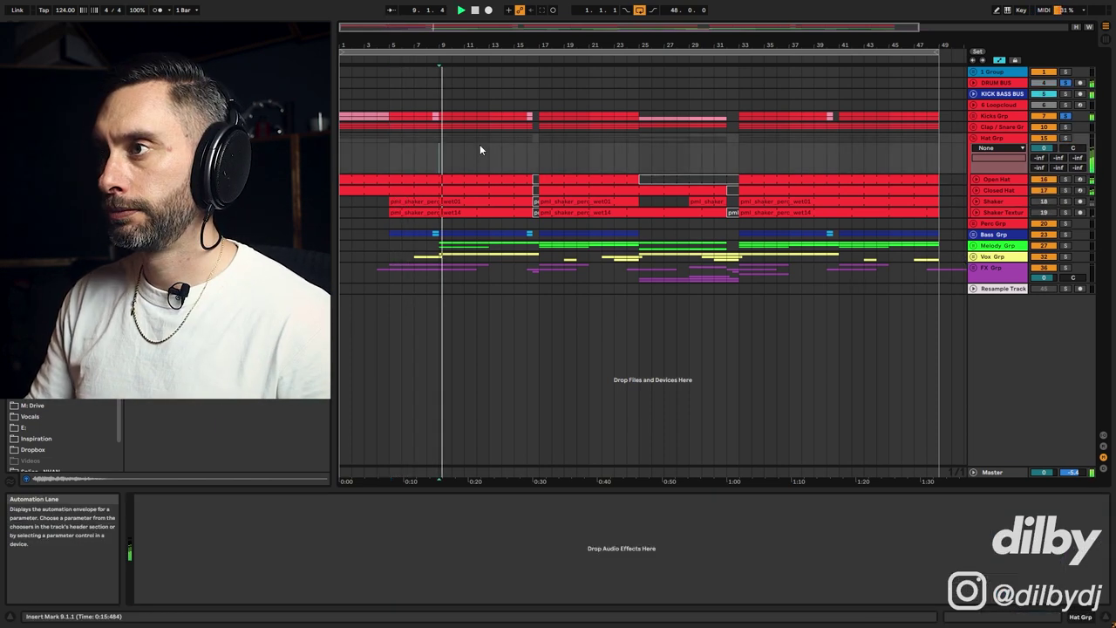
click(997, 180)
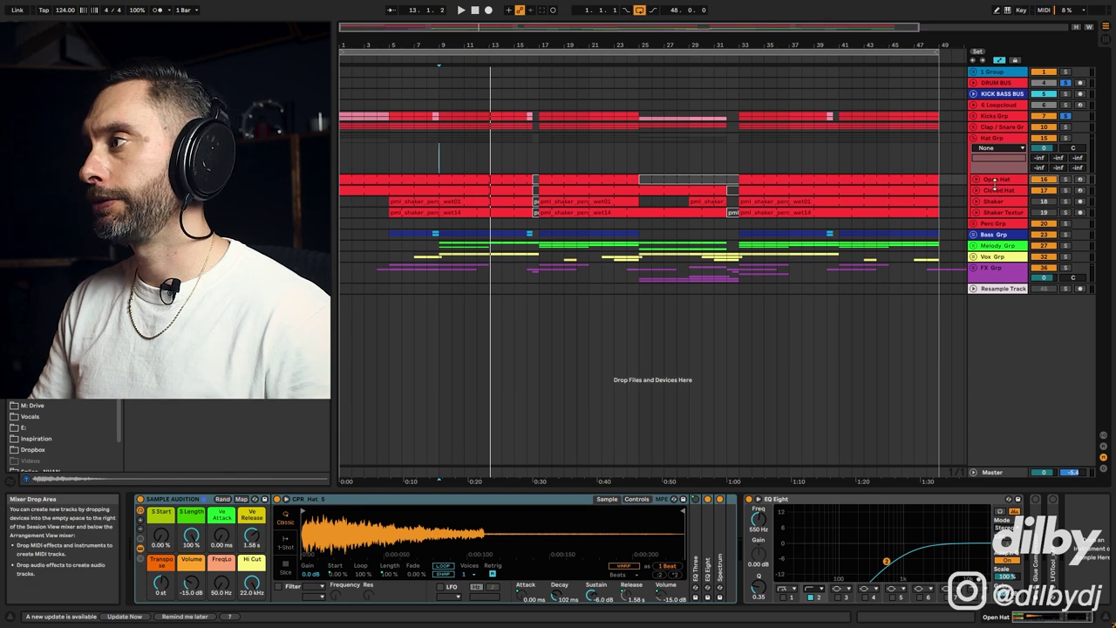
click(482, 202)
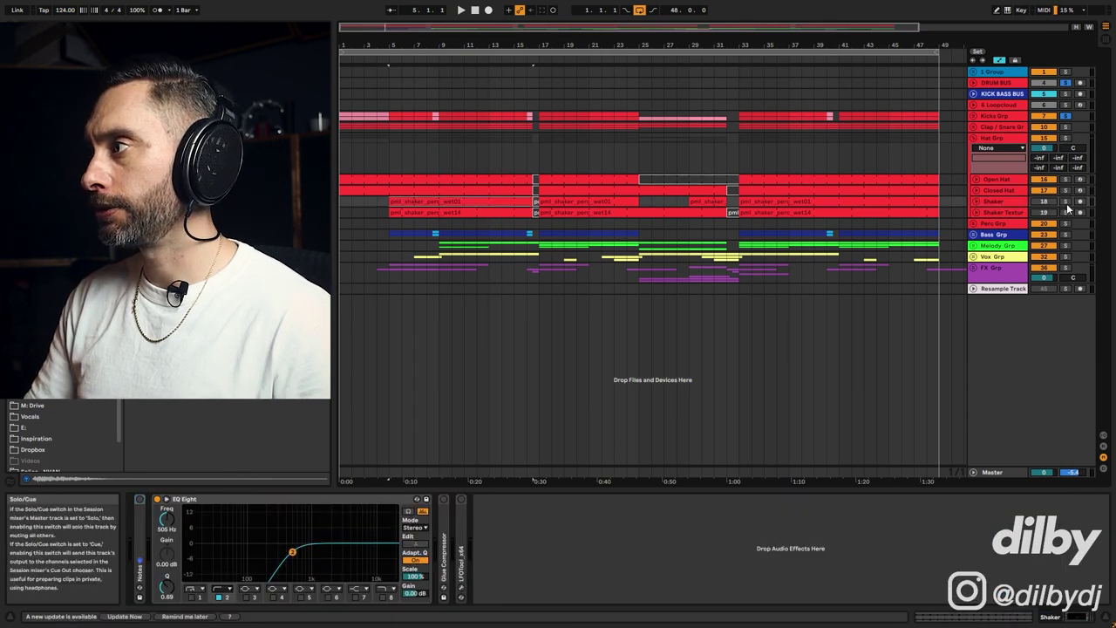
Unfold and solo Shaker Texture and open its pml_shaker_perc_wet14 clip in Clip View.
key(space)
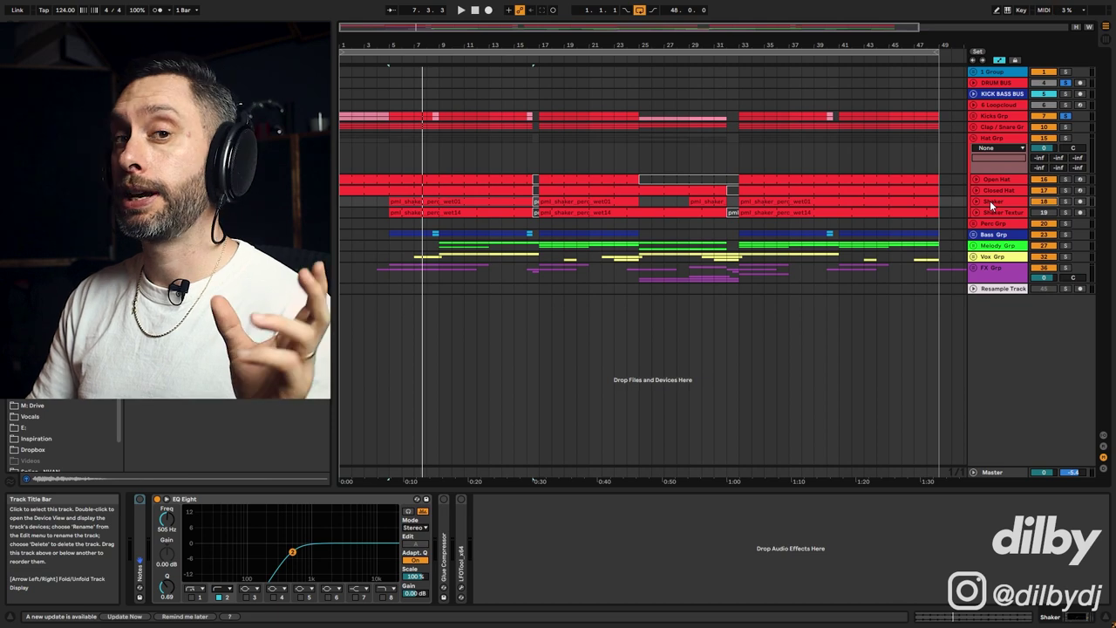
click(519, 213)
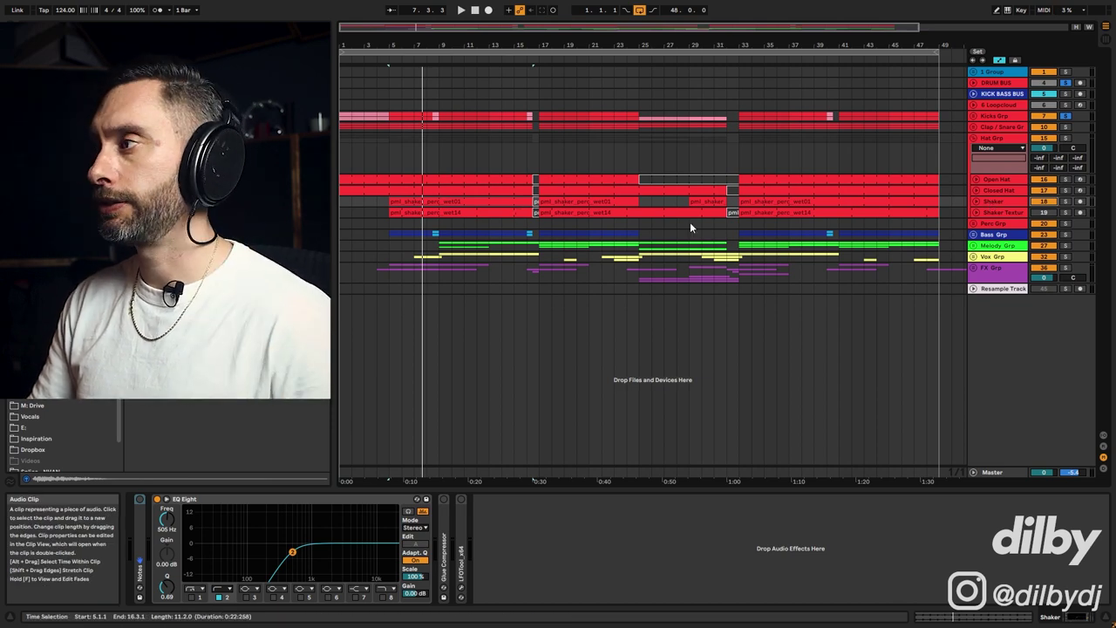
key(ctrl+alt+a)
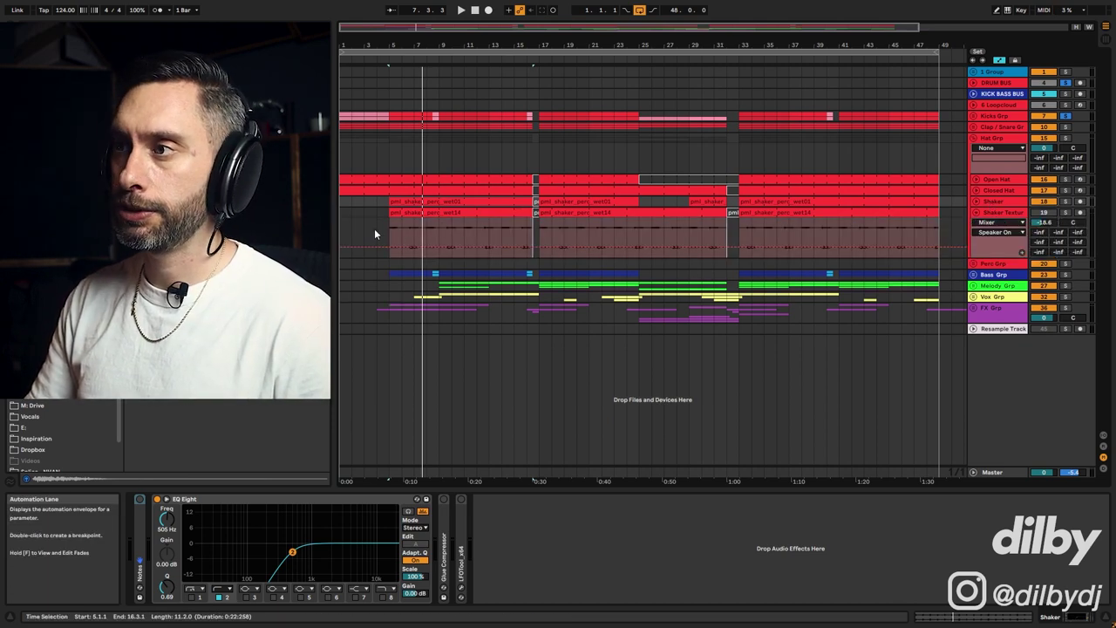
click(1066, 212)
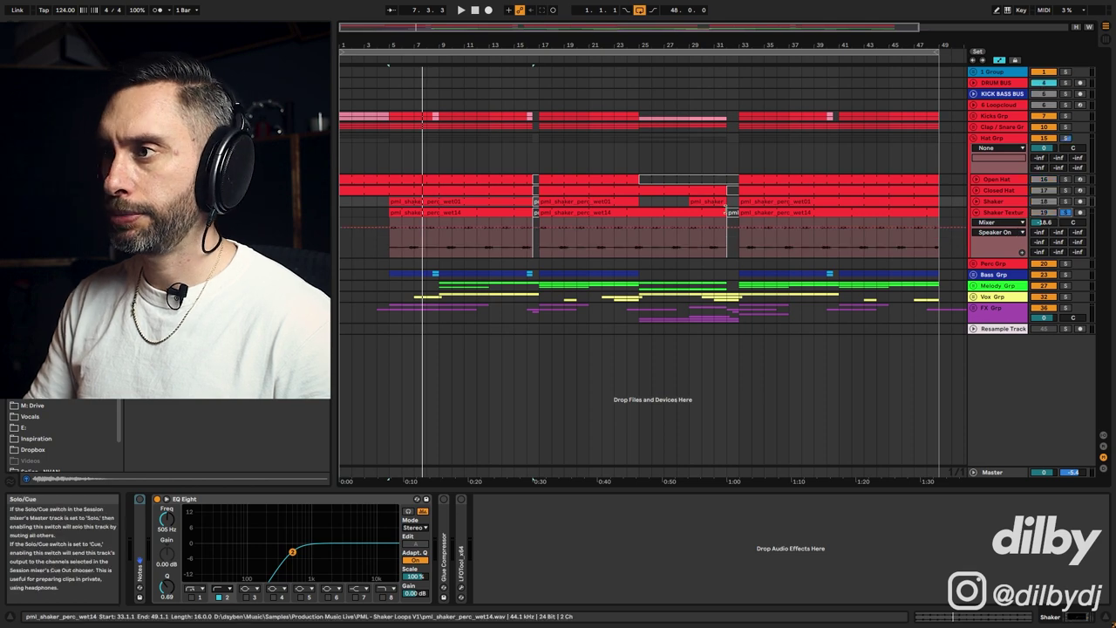
double_click(507, 211)
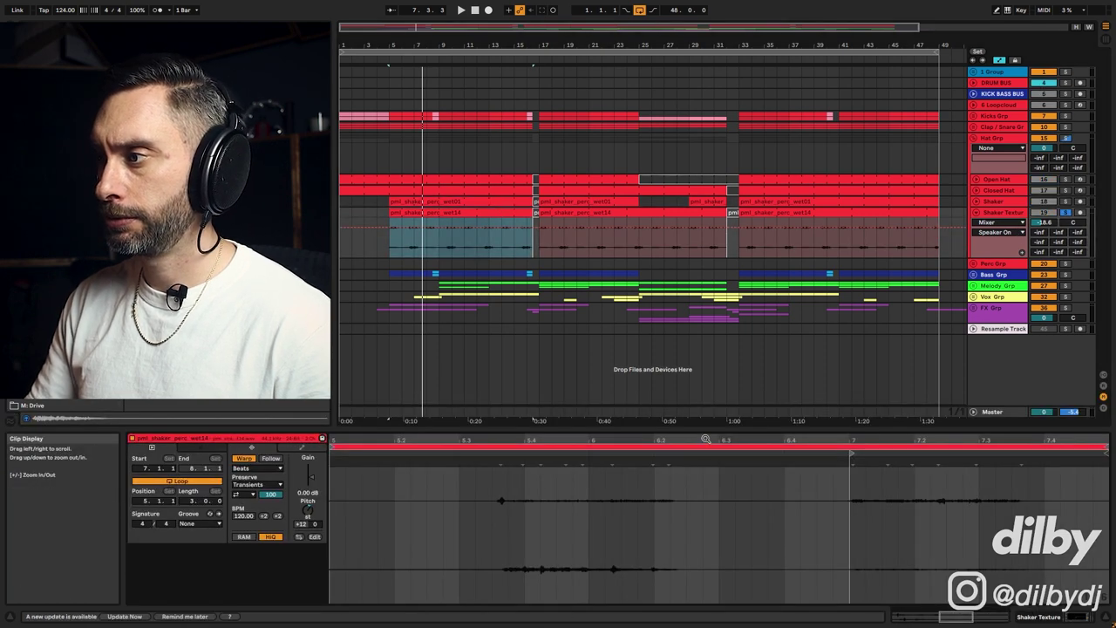
Warp bars 5–8 of the shaker loop to 124.77 BPM and apply the MPC 16 Swing groove.
key(space)
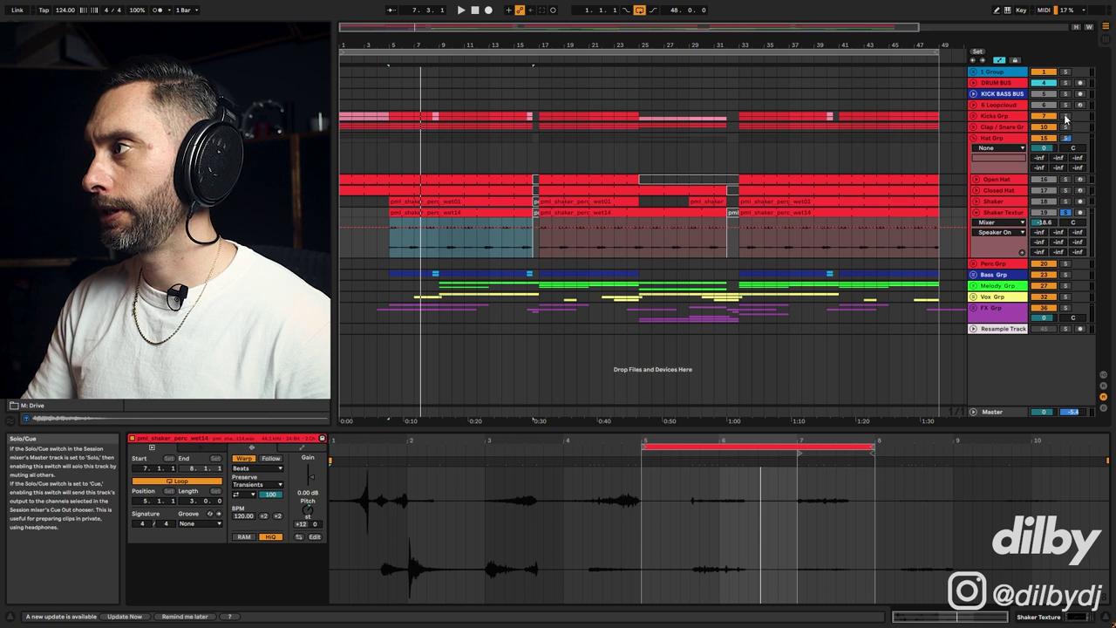
key(space)
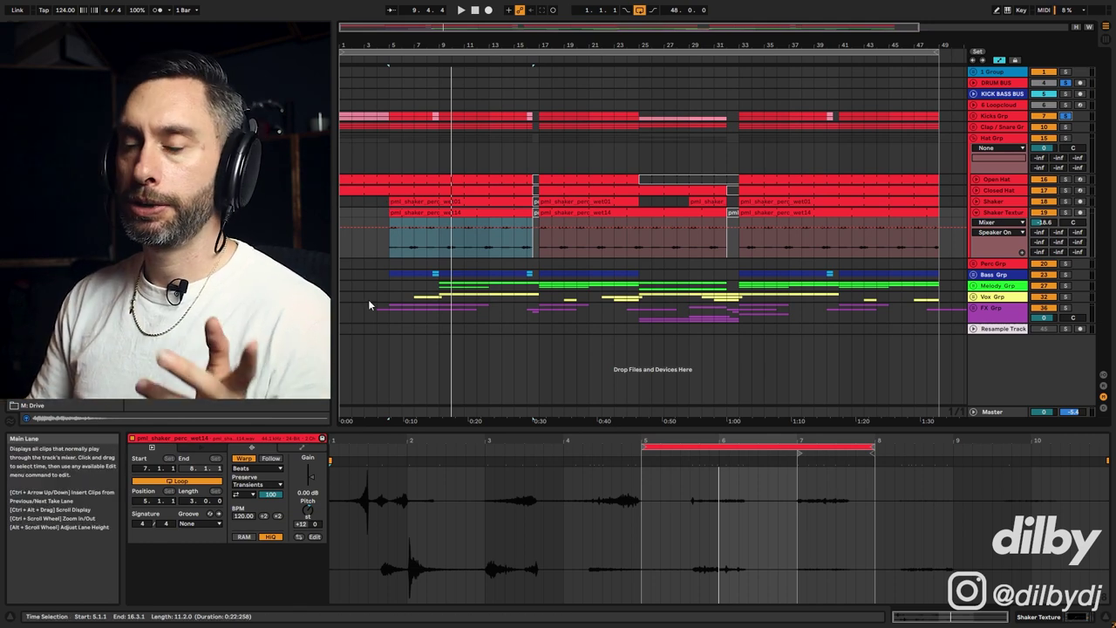
drag(876, 479, 642, 475)
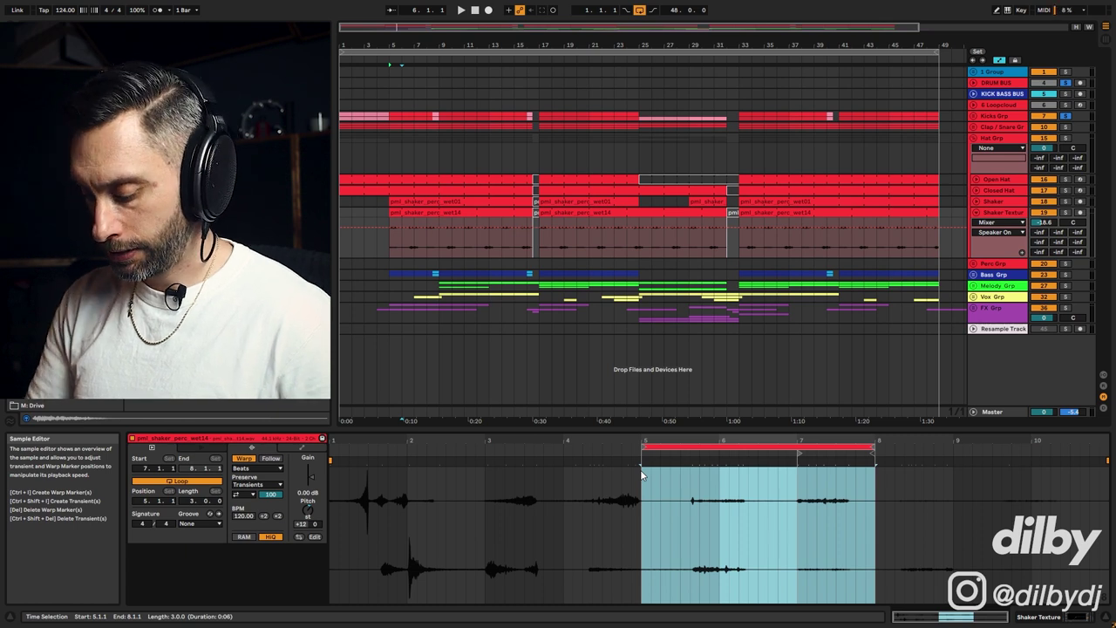
key(ctrl+i)
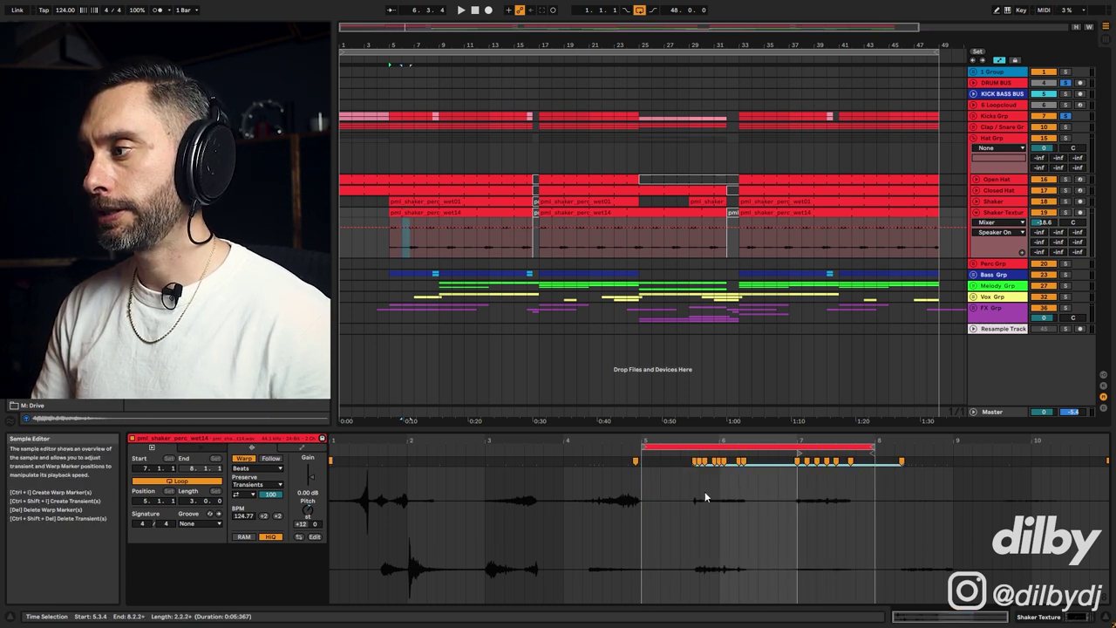
click(209, 524)
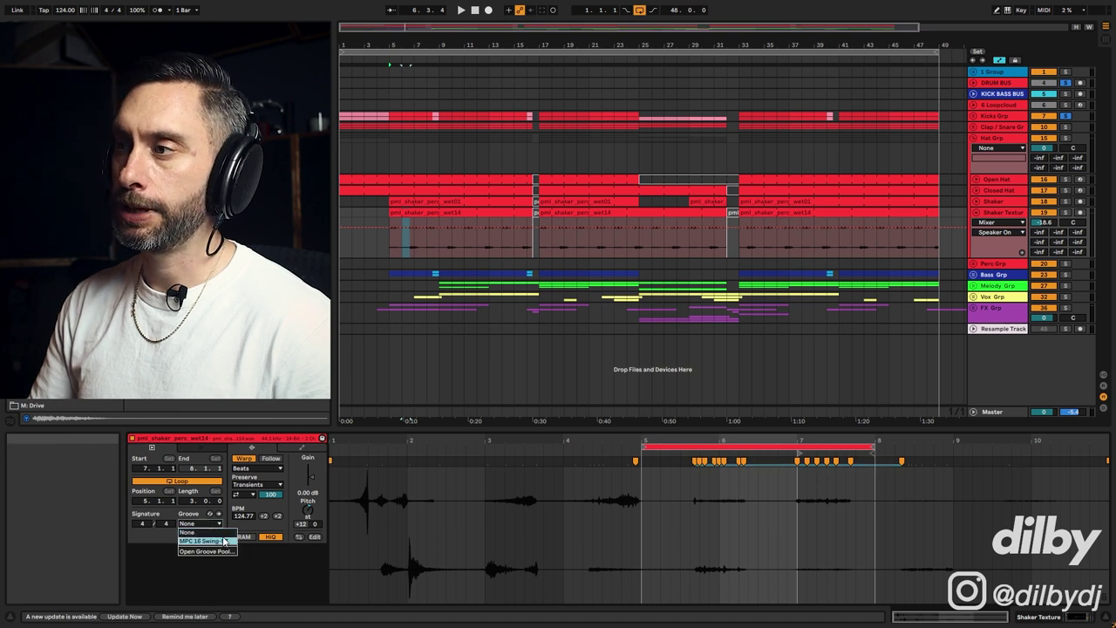
click(223, 541)
key(space)
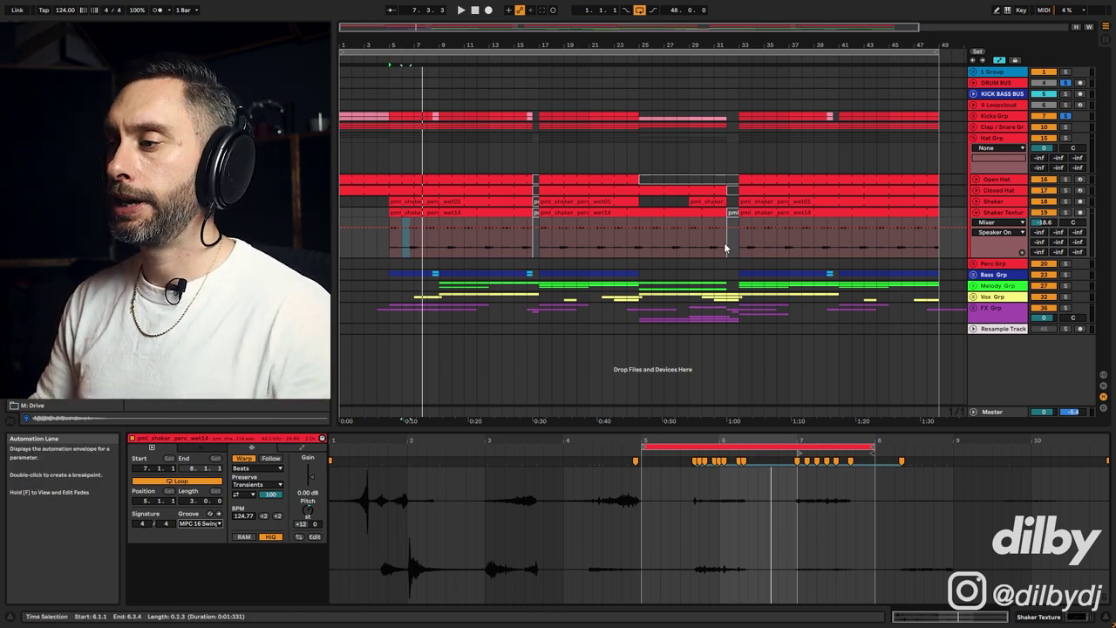
Show Shaker Texture's EQ Eight, Glue Compressor and LFOTool chain, opening and closing LFOTool.
key(shift+Tab)
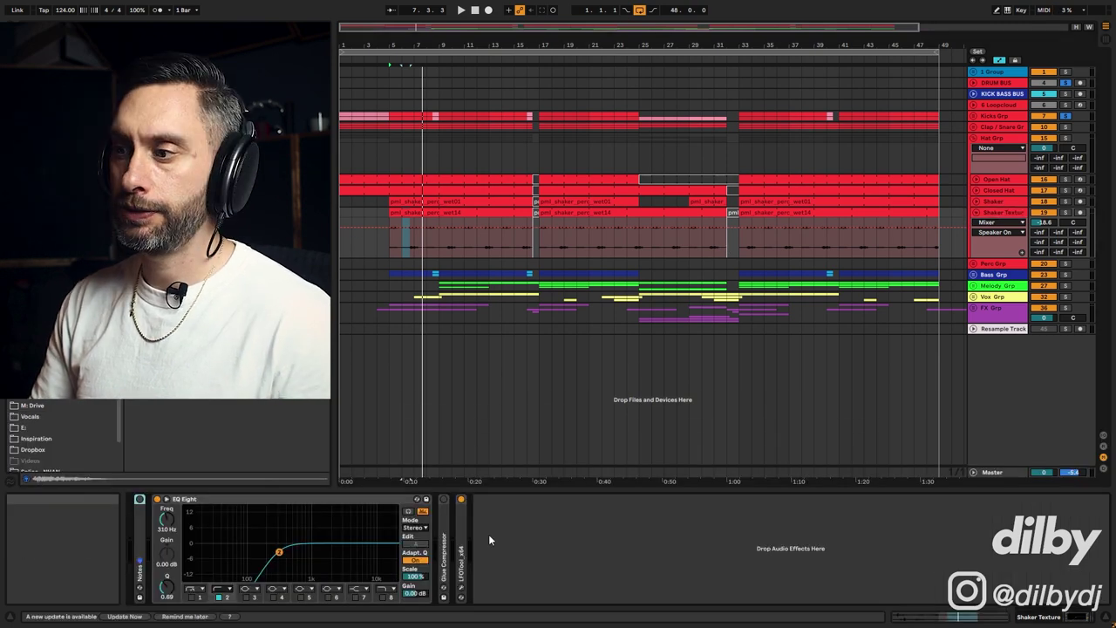
click(462, 587)
drag(793, 200, 753, 179)
click(843, 179)
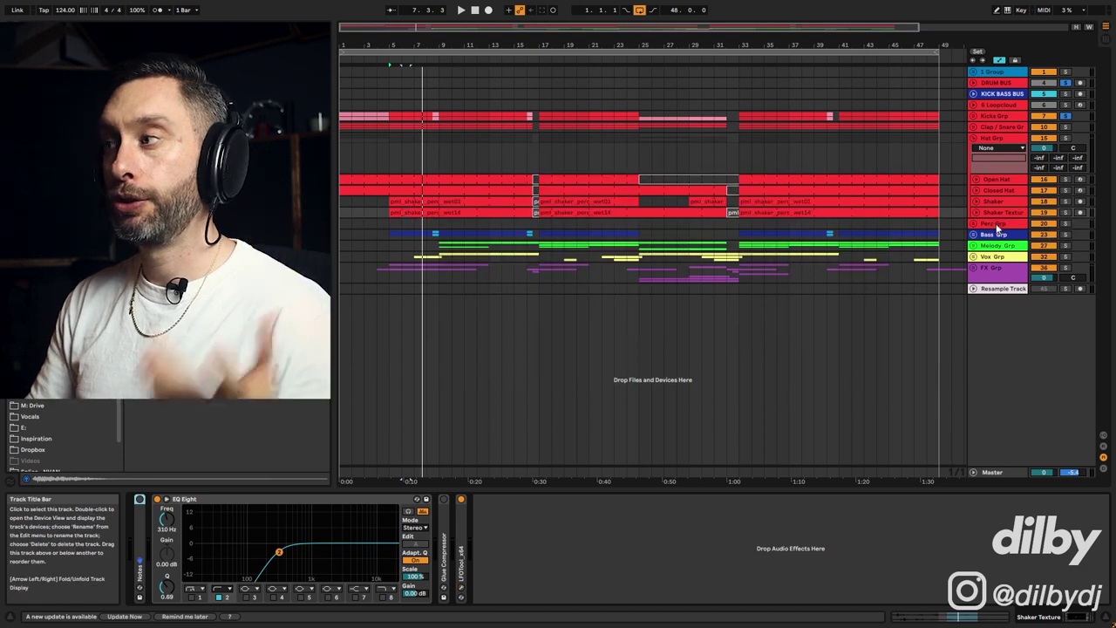
click(998, 224)
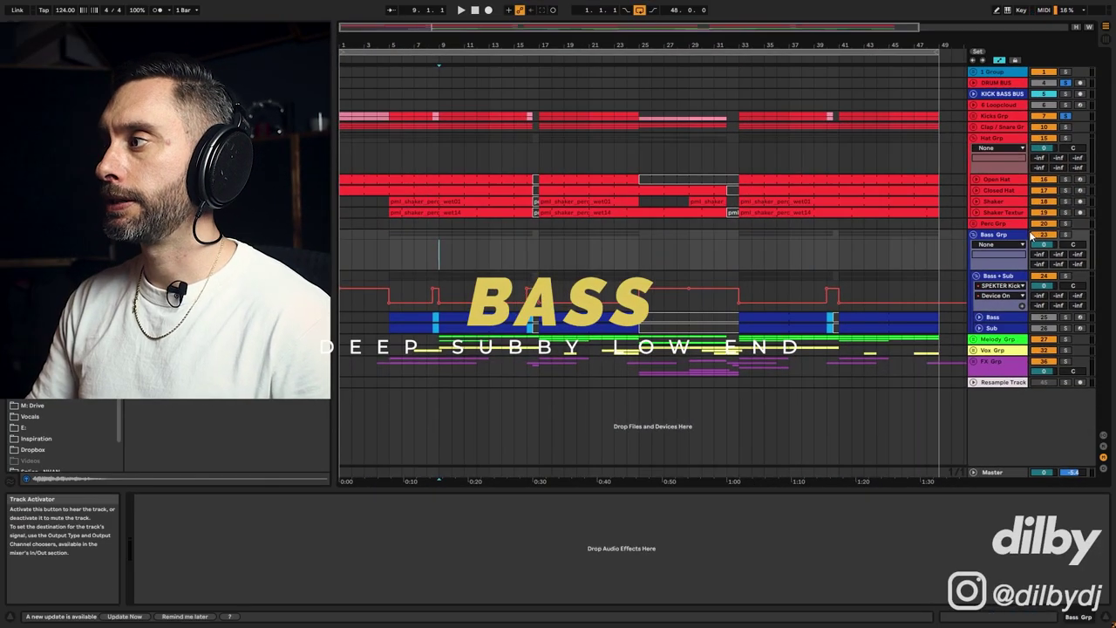
Select Bass + Sub, then the Bass lane at bars 9–16 to show Chord, Wavetable and Warm Up Lows.
click(999, 276)
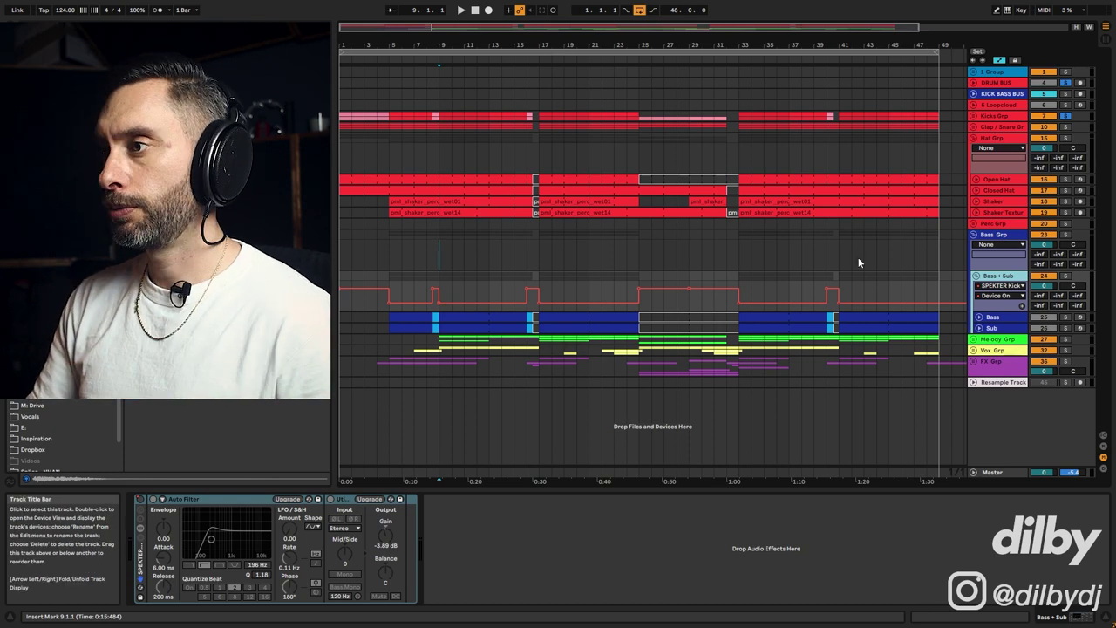
shift+click(526, 318)
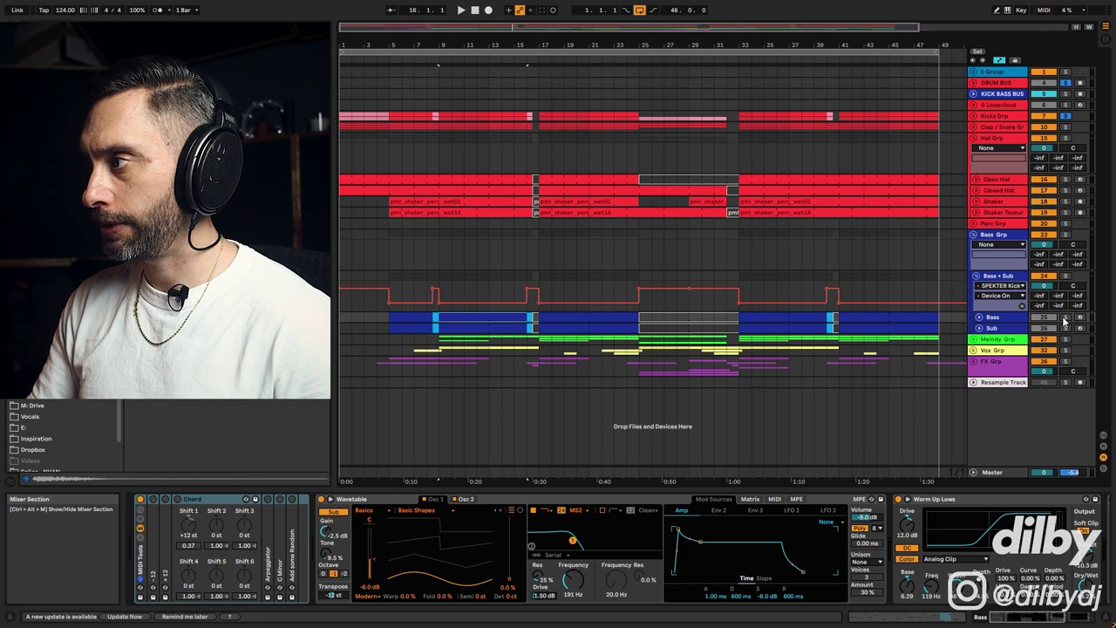
Play from bar 9 and switch off the Wavetable filter to compare the sound.
key(space)
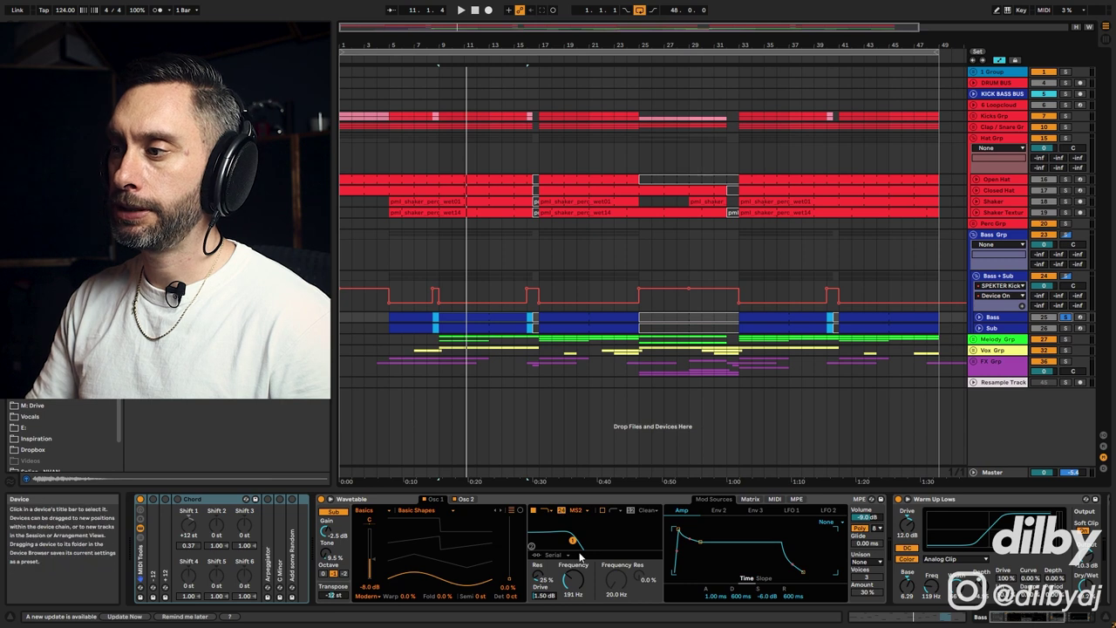
click(534, 511)
key(space)
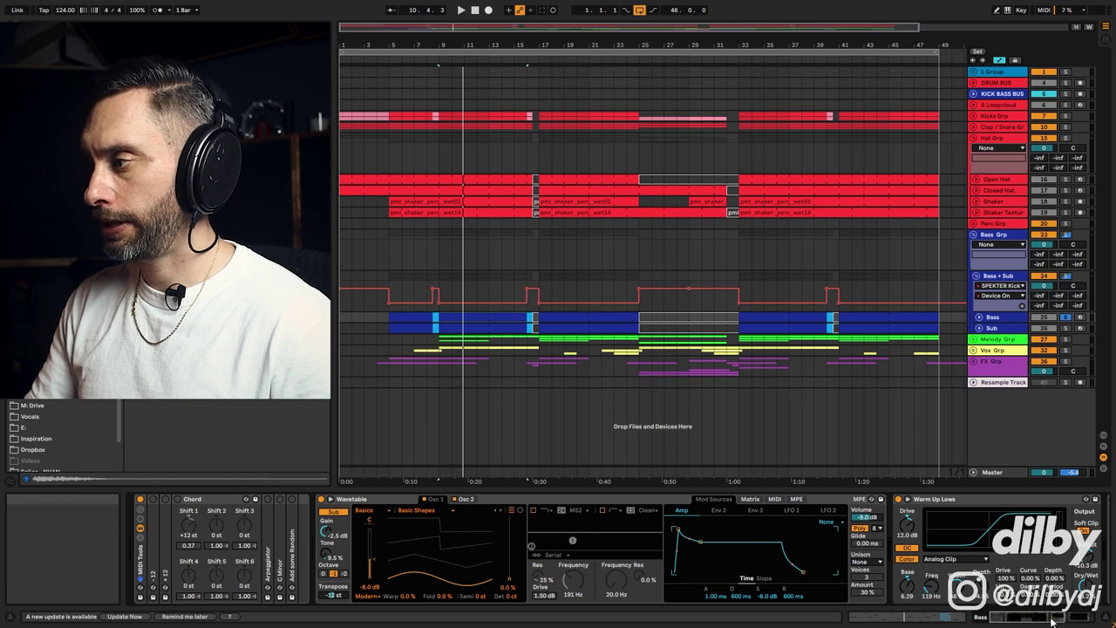
Scroll down to the Sub track and unfold it to reveal its clip.
scroll(663, 550, down, 5)
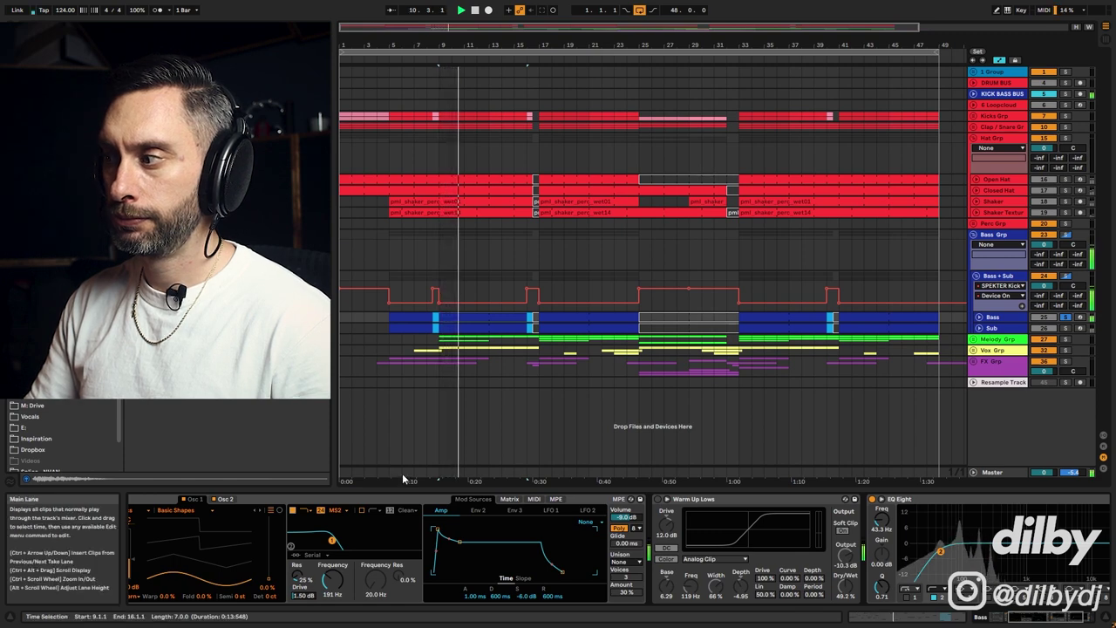
scroll(607, 586, left, 3)
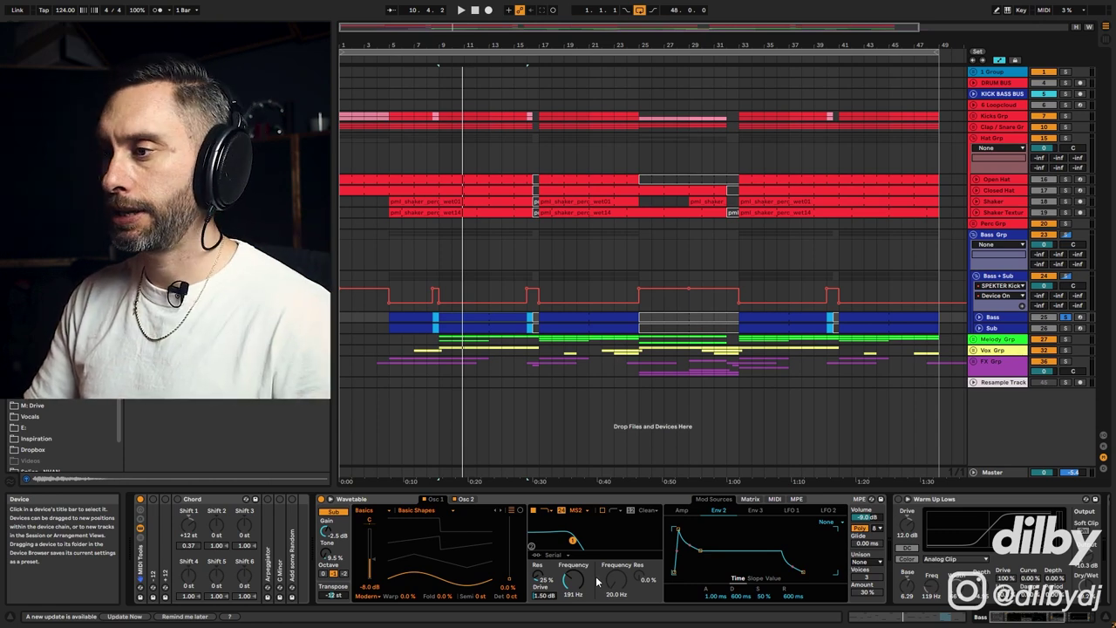
click(663, 416)
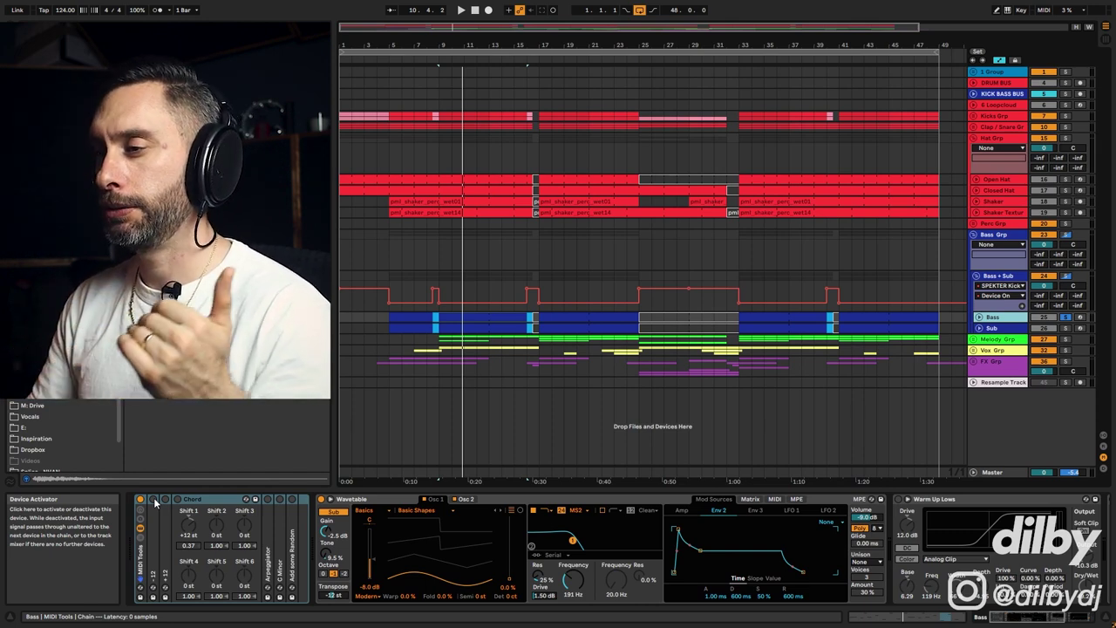
click(994, 328)
key(Right)
Open the Sub clip in an enlarged note editor, play its bassline from bar 9, then show its devices.
double_click(506, 338)
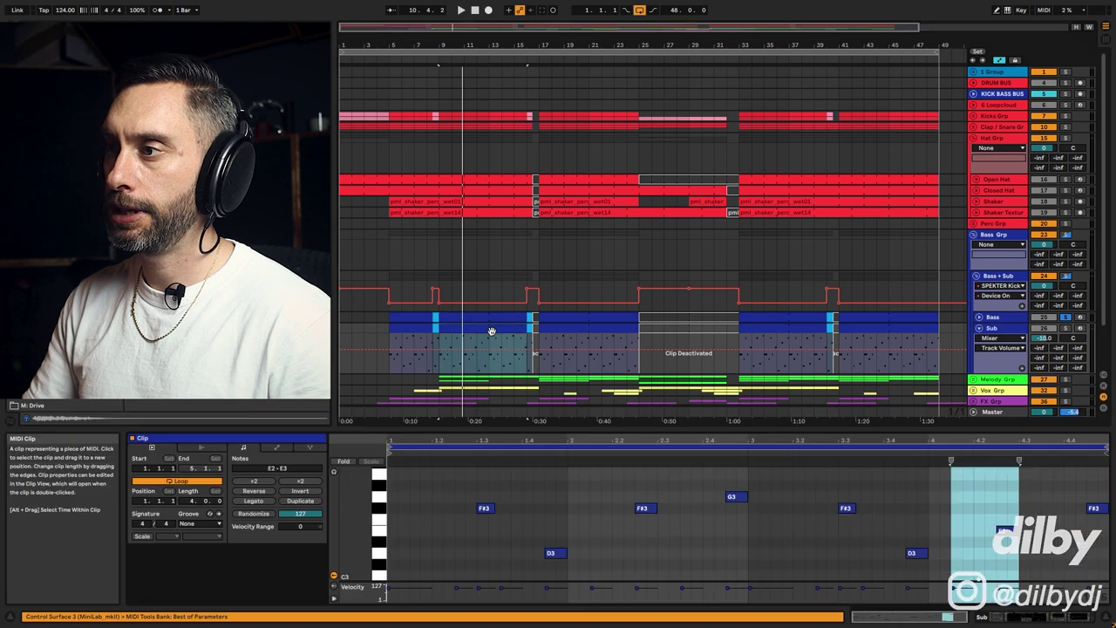
key(ctrl+alt+e)
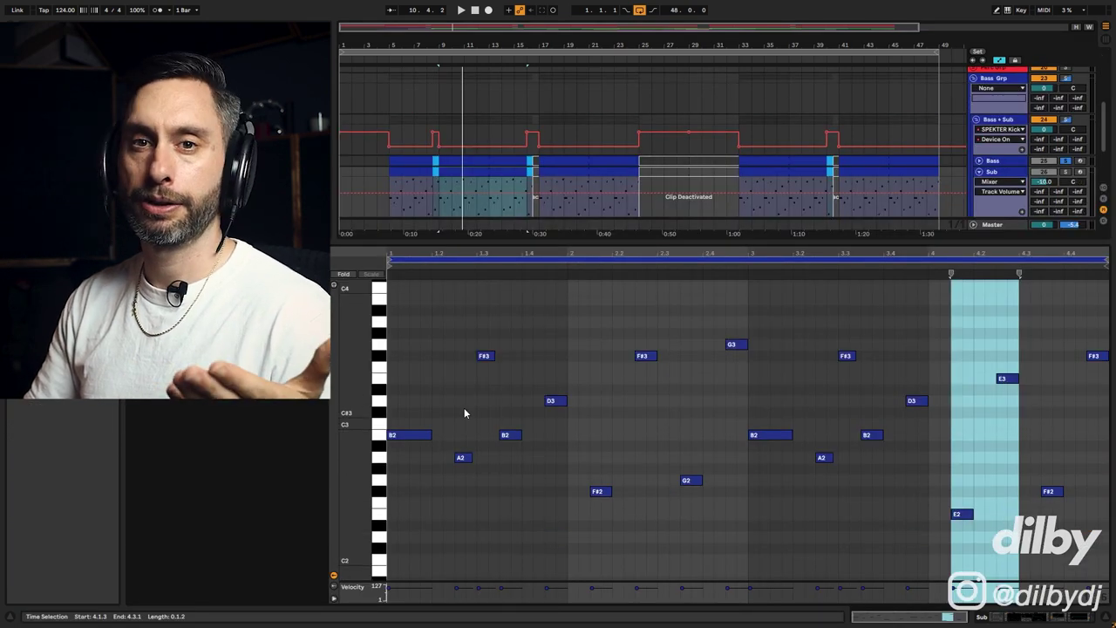
click(511, 386)
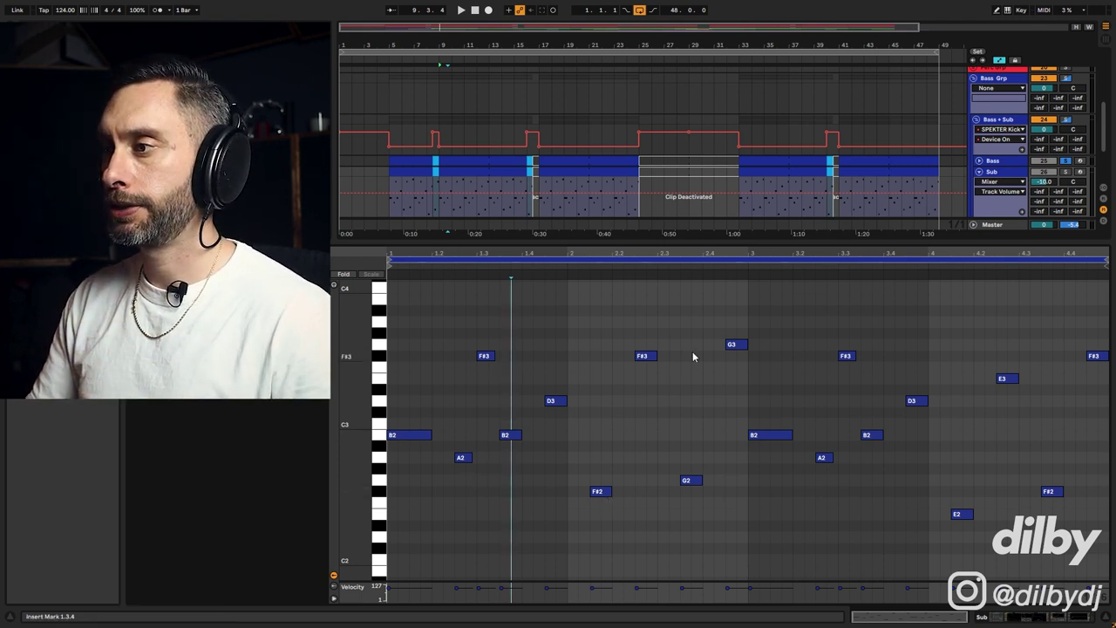
click(522, 146)
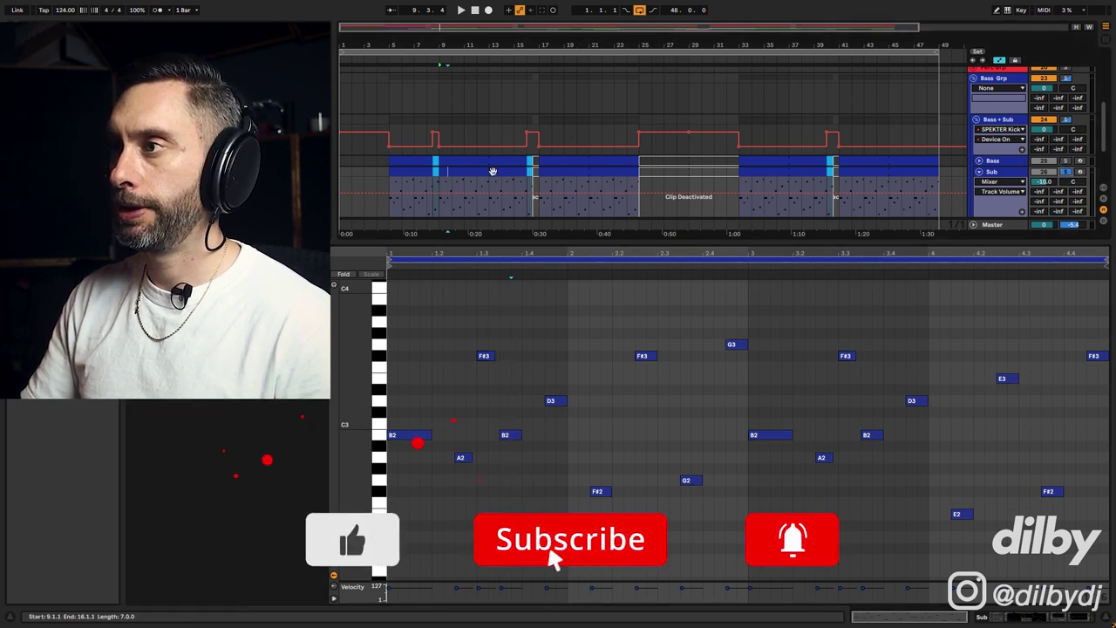
key(space)
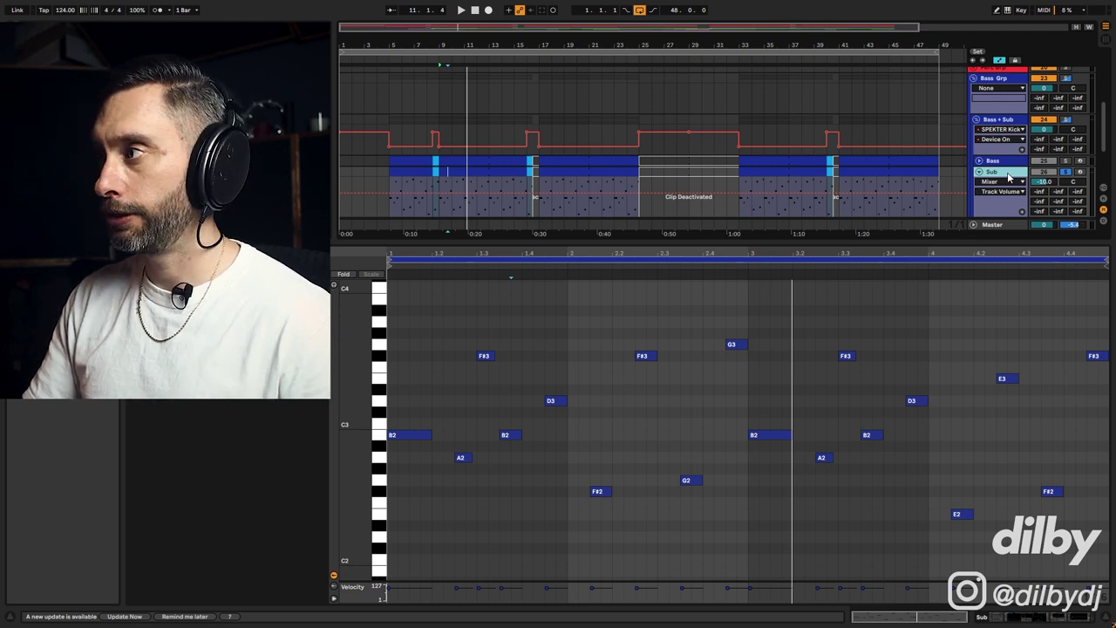
key(shift+Tab)
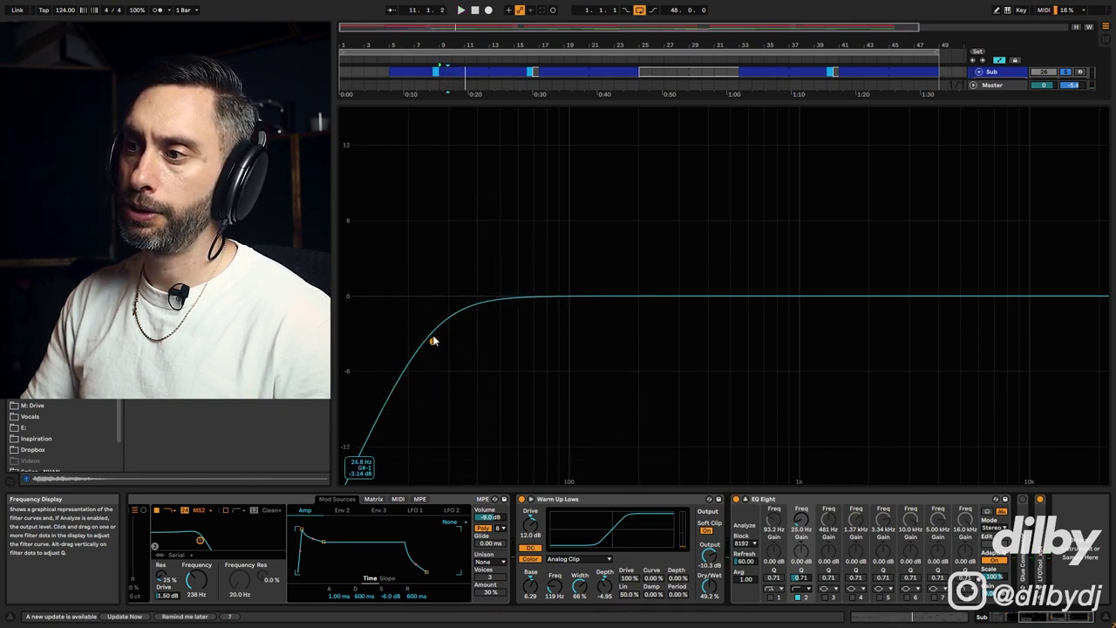
Collapse the enlarged EQ Eight display and set the Sub clip's start point to bar 13.
click(996, 499)
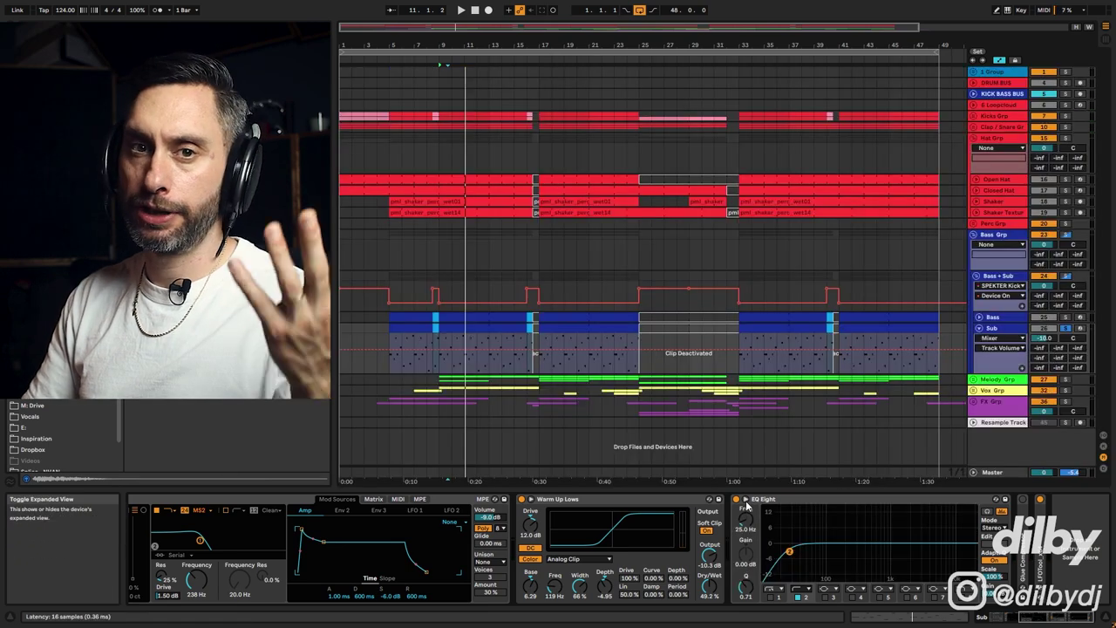
click(497, 325)
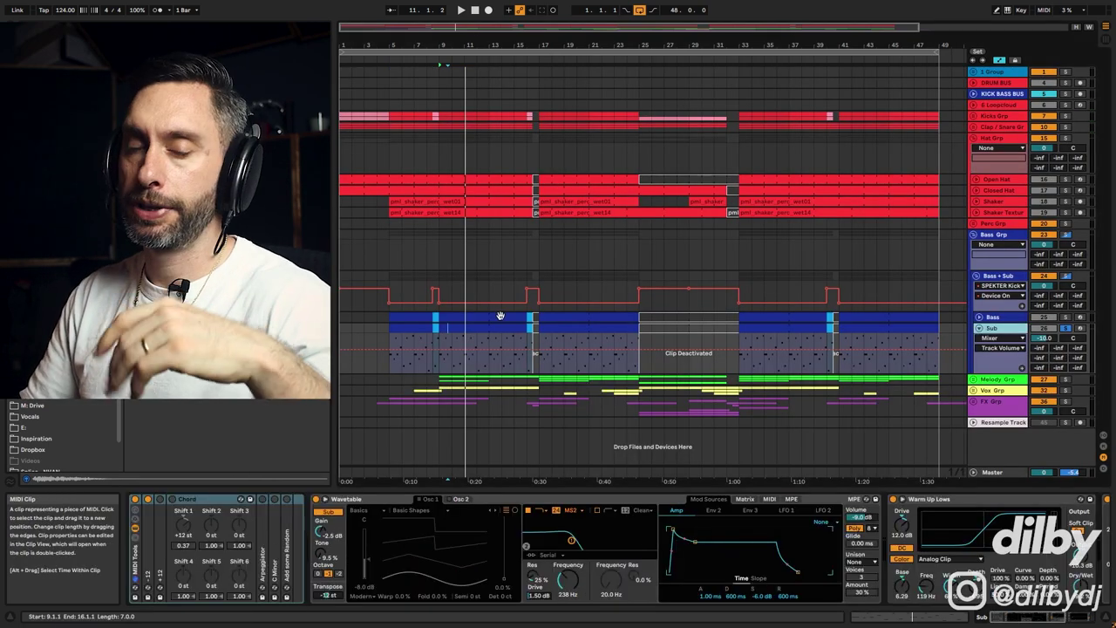
click(494, 332)
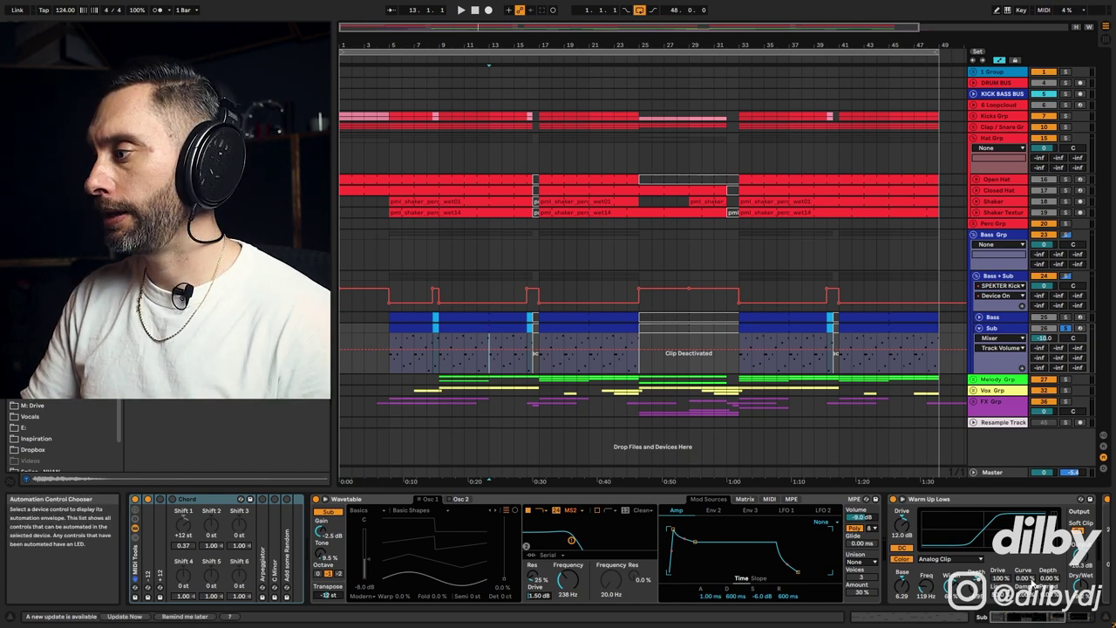
Inspect the Sub's LFOtool volume curve, close it, and play the Bass group from bar 9.
click(1023, 617)
click(1050, 617)
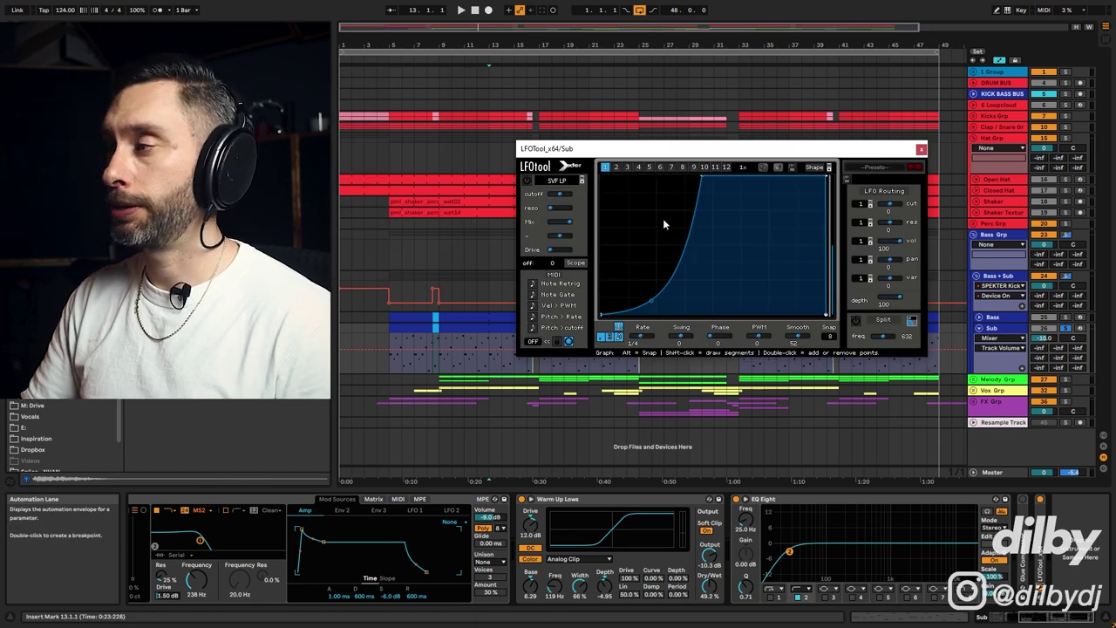
drag(786, 150, 706, 257)
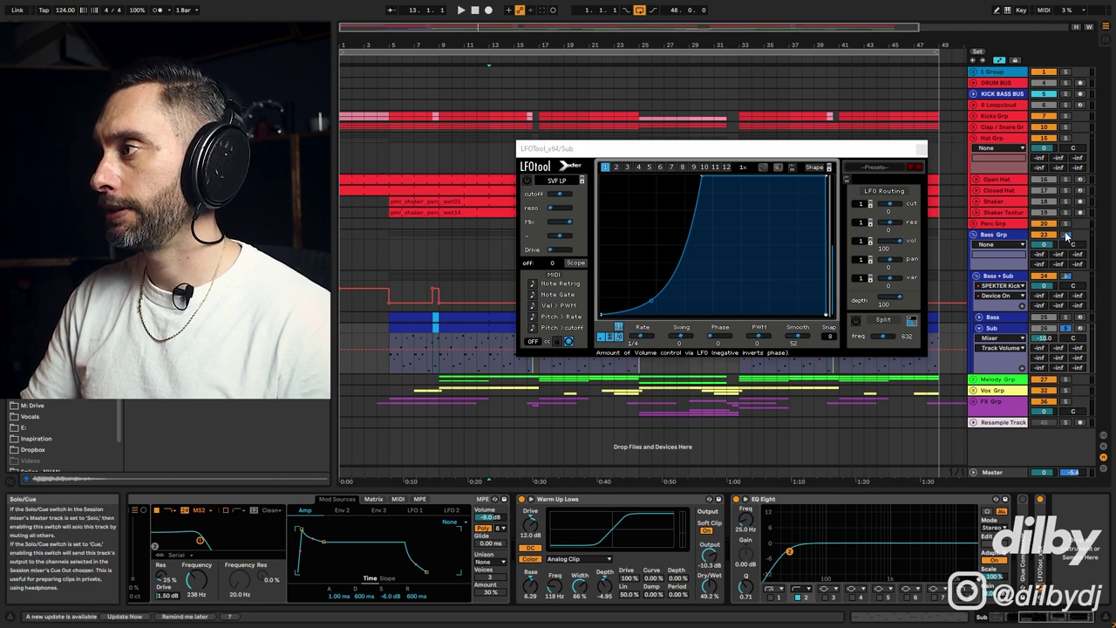
click(441, 274)
key(space)
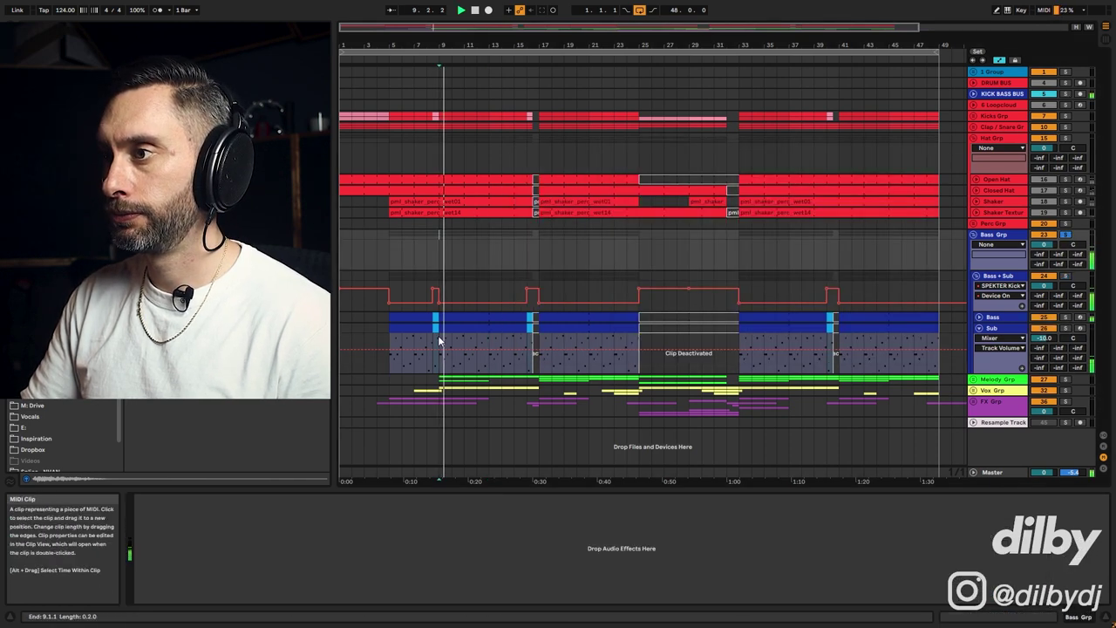
Check the Bass + Sub Auto Filter and Utility chain, unsolo the Bass group, and play the full mix.
click(441, 276)
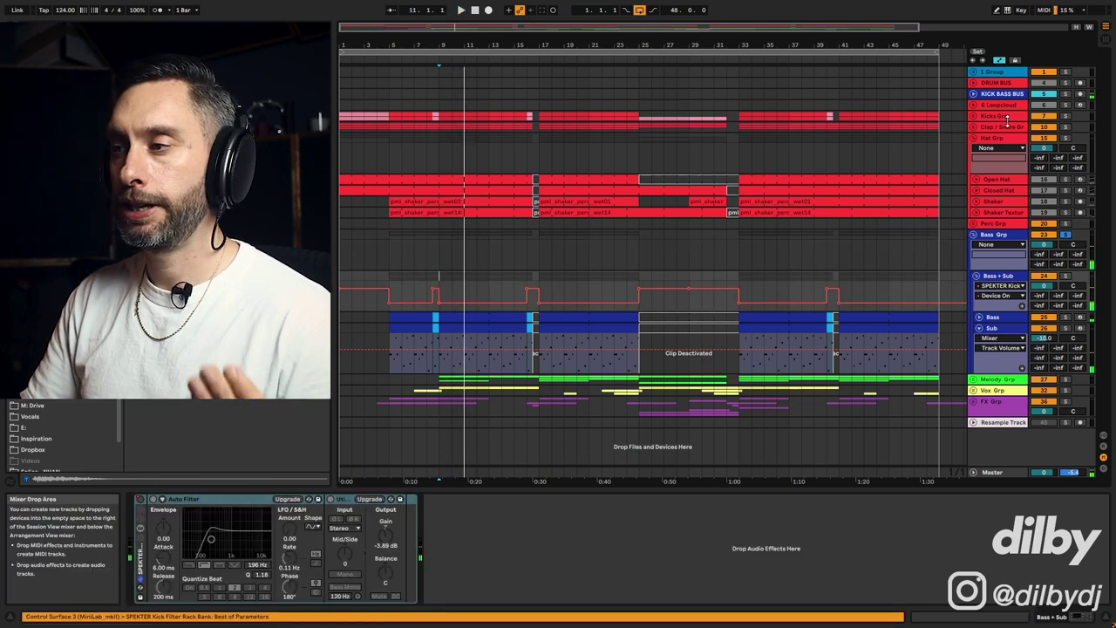
click(1065, 93)
key(space)
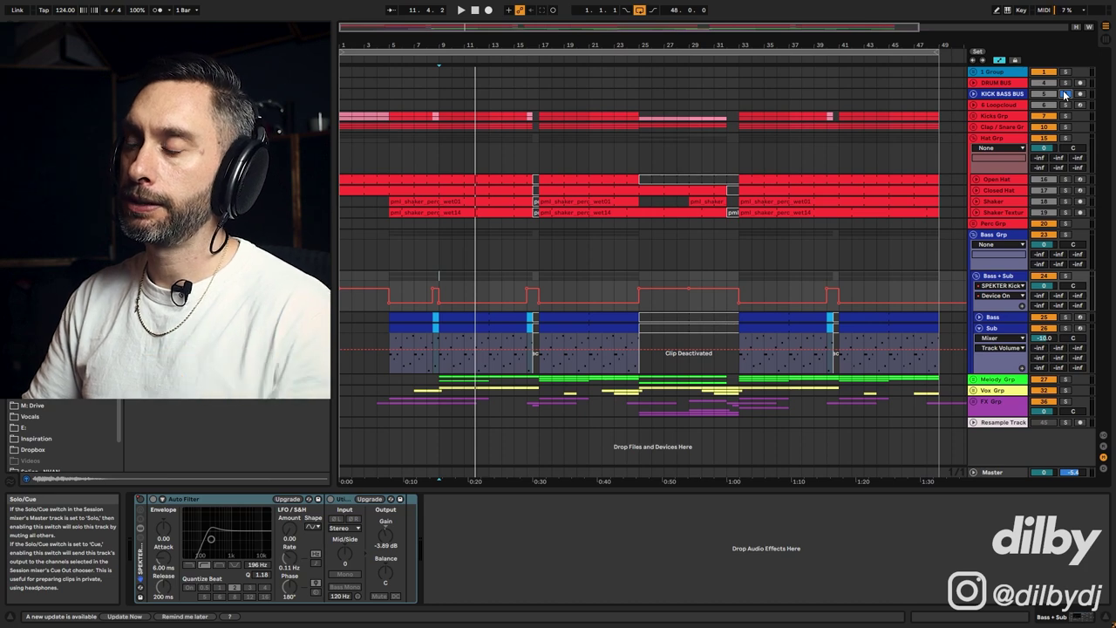
click(1000, 277)
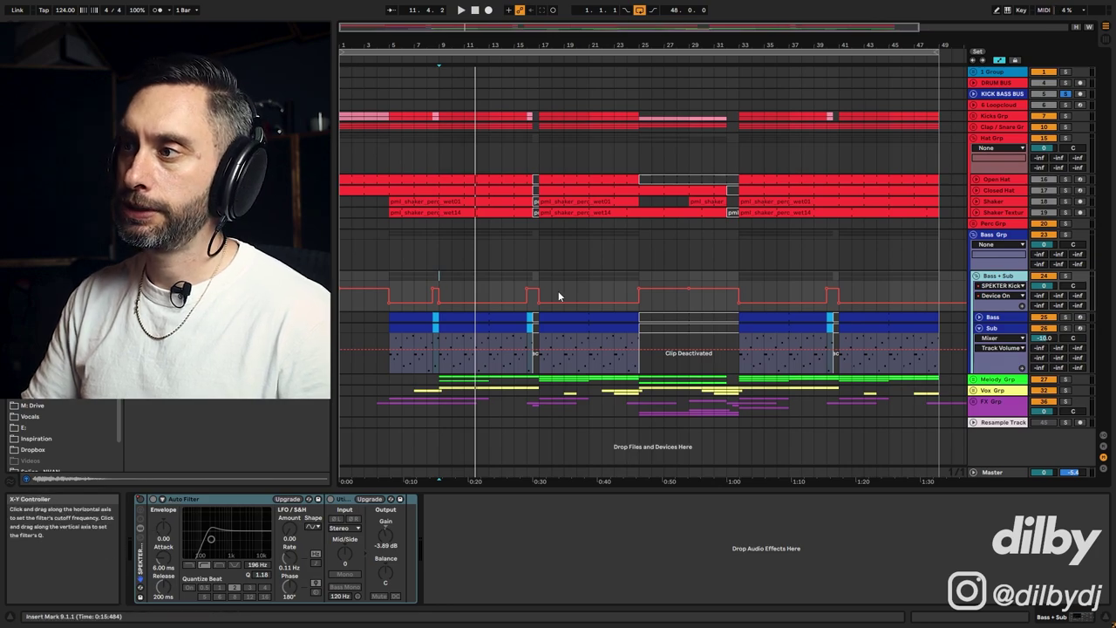
drag(527, 278, 537, 277)
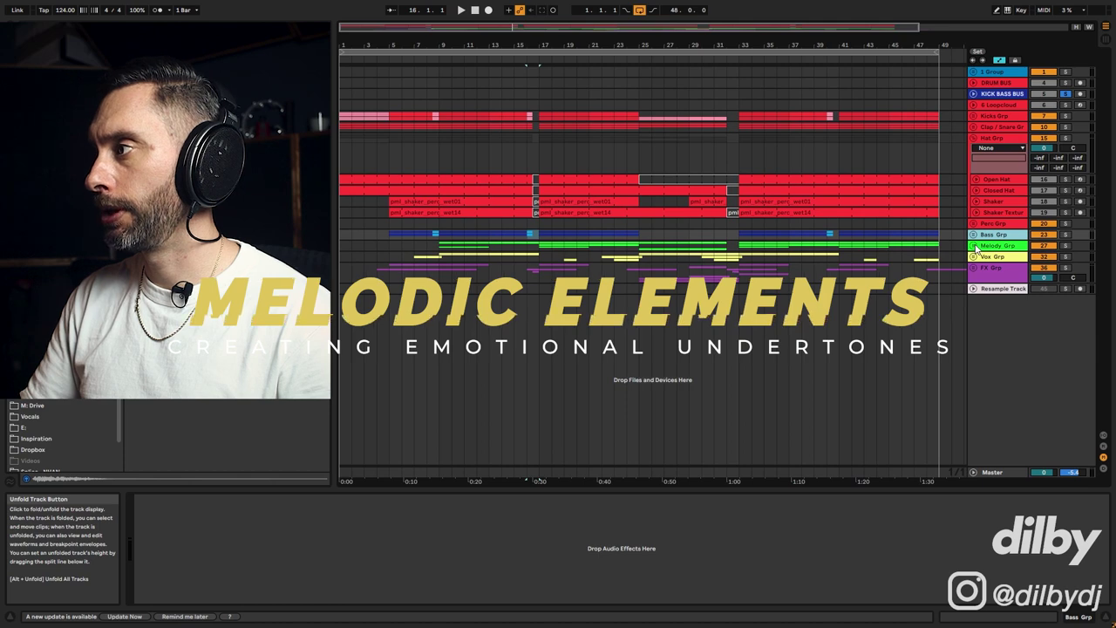
Unfold Melody Grp, play the House Piano clip from bar 9, then show its Chord and EQ Eight chain.
click(973, 246)
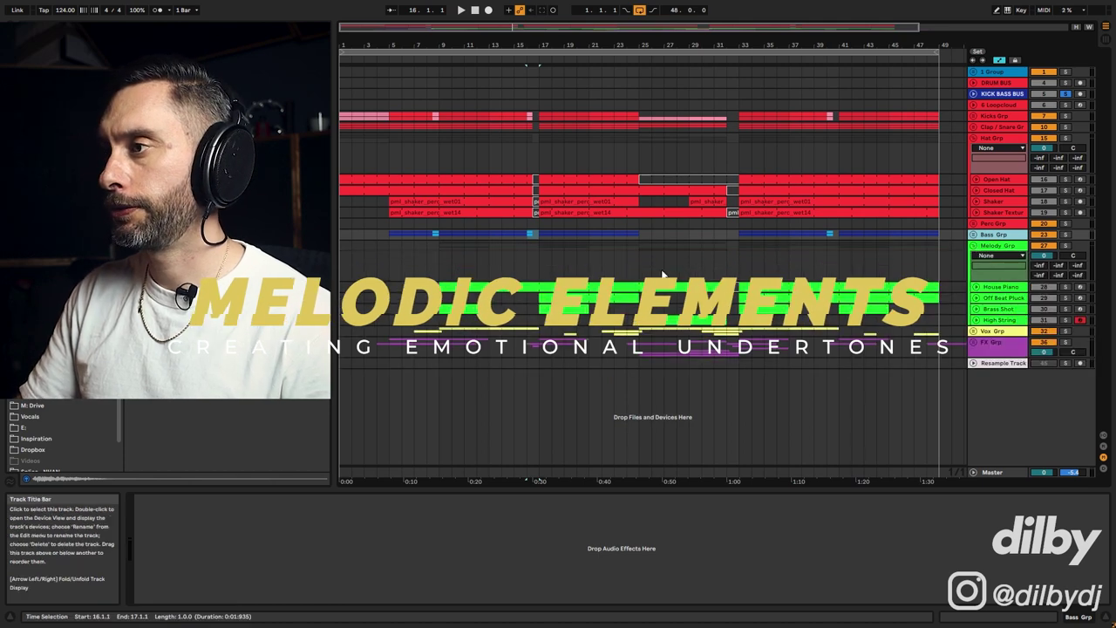
double_click(477, 292)
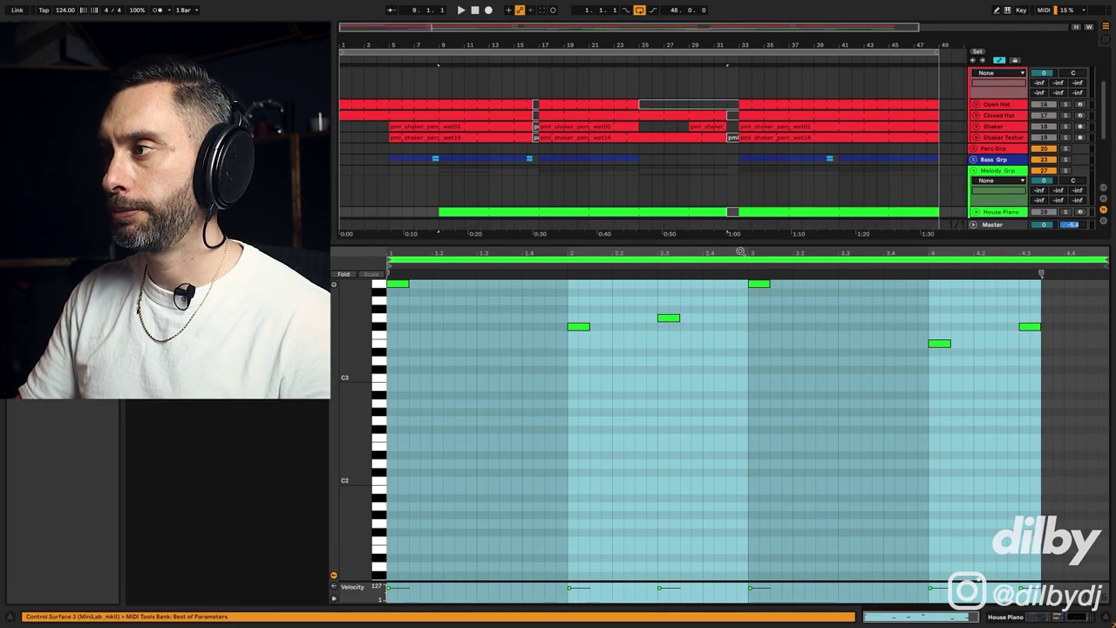
scroll(535, 331, up, 2)
click(532, 331)
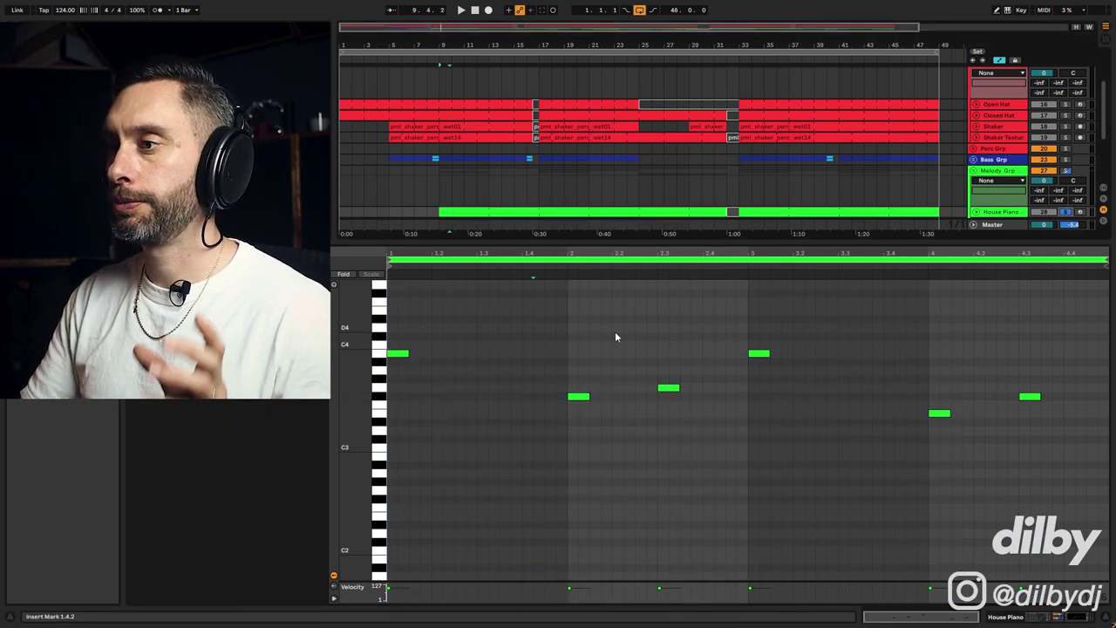
key(space)
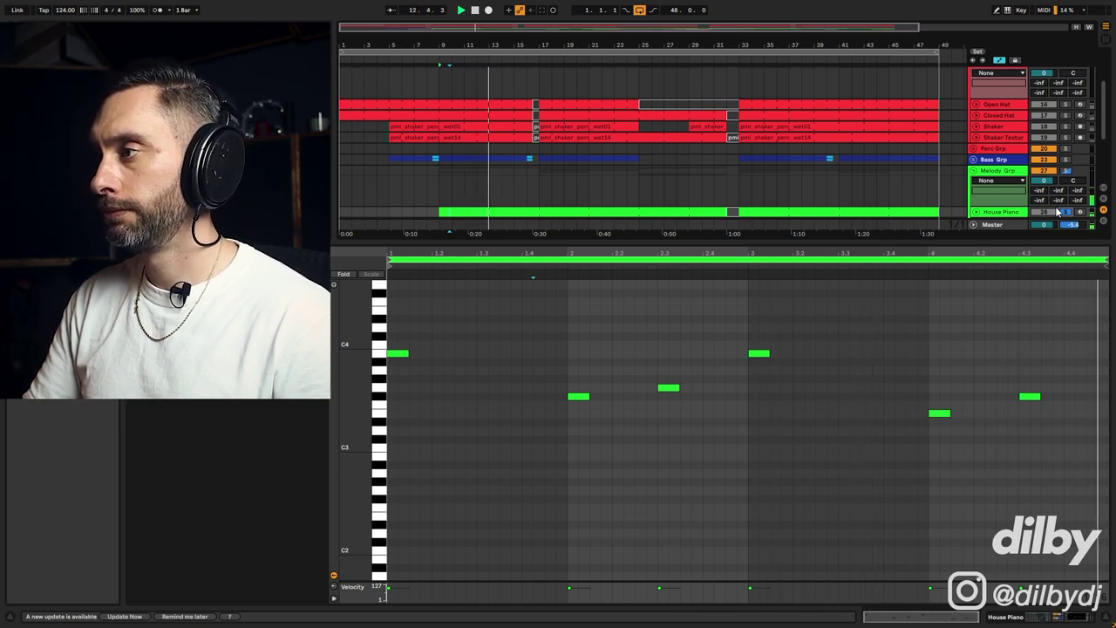
key(space)
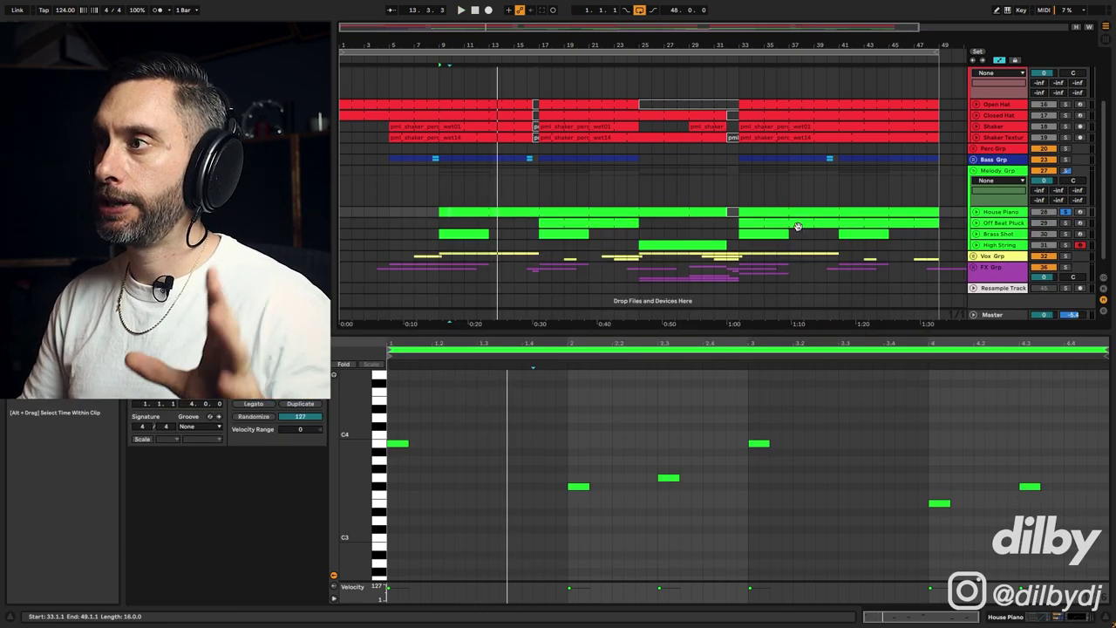
click(553, 421)
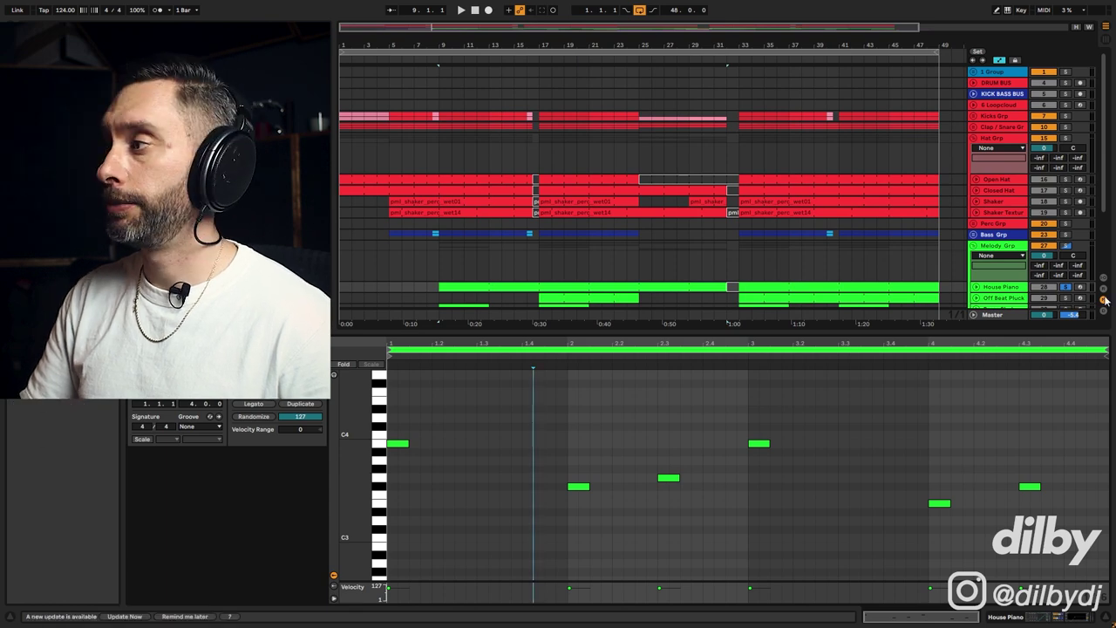
key(shift+Tab)
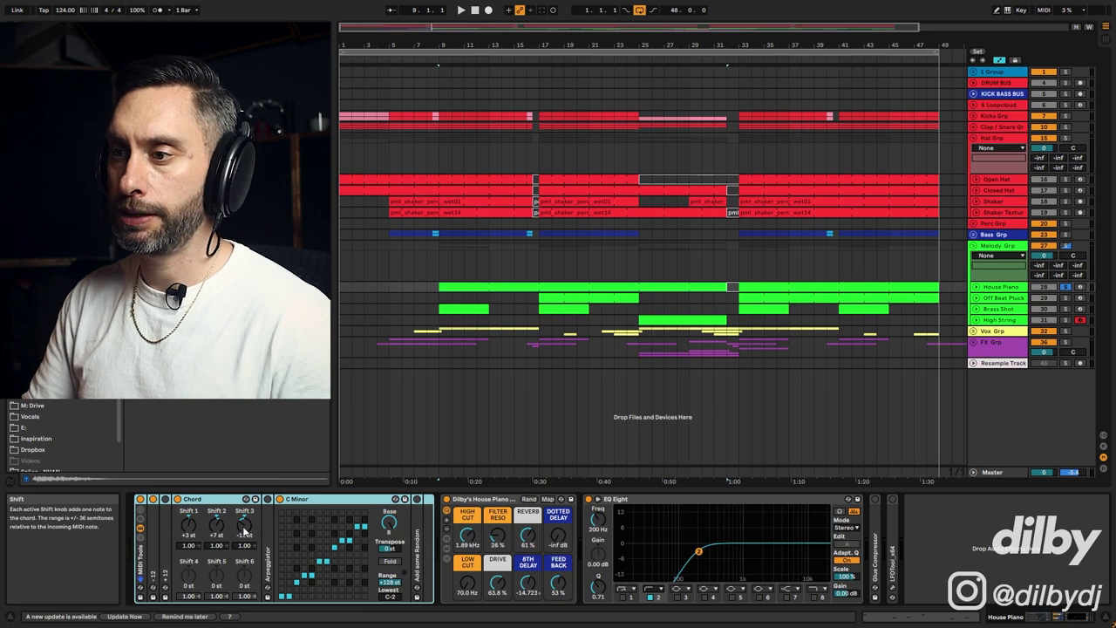
Add a note at the clip start and copy the opening chord stacks a beat later, lower, then one step up.
key(shift+Tab)
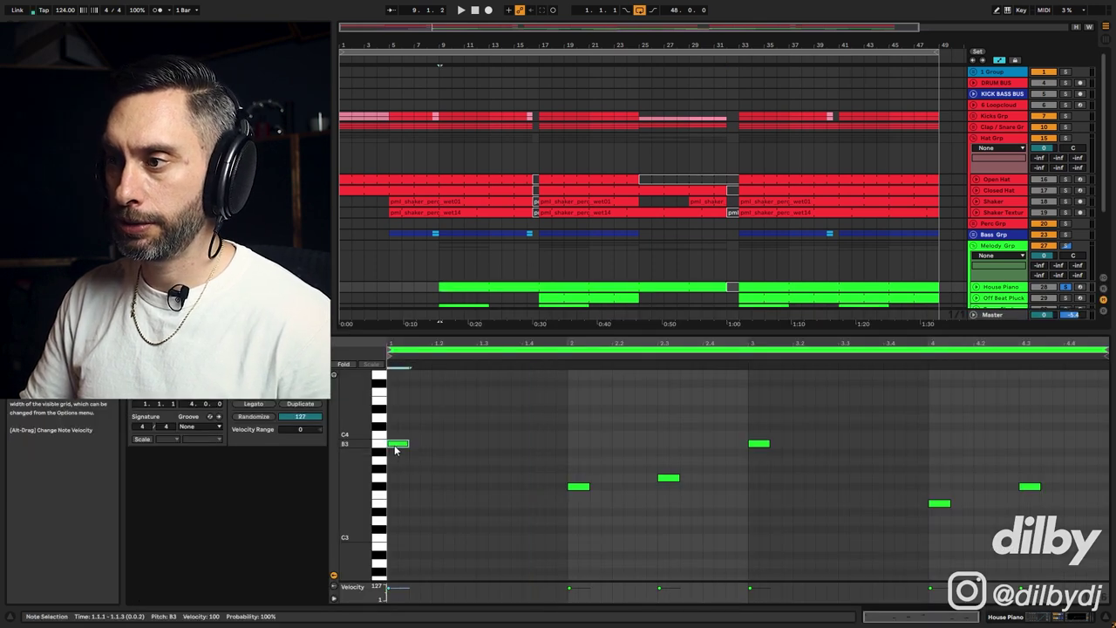
mouse_move(396, 452)
mouse_down()
mouse_move(397, 375)
mouse_move(401, 547)
mouse_move(392, 377)
mouse_up()
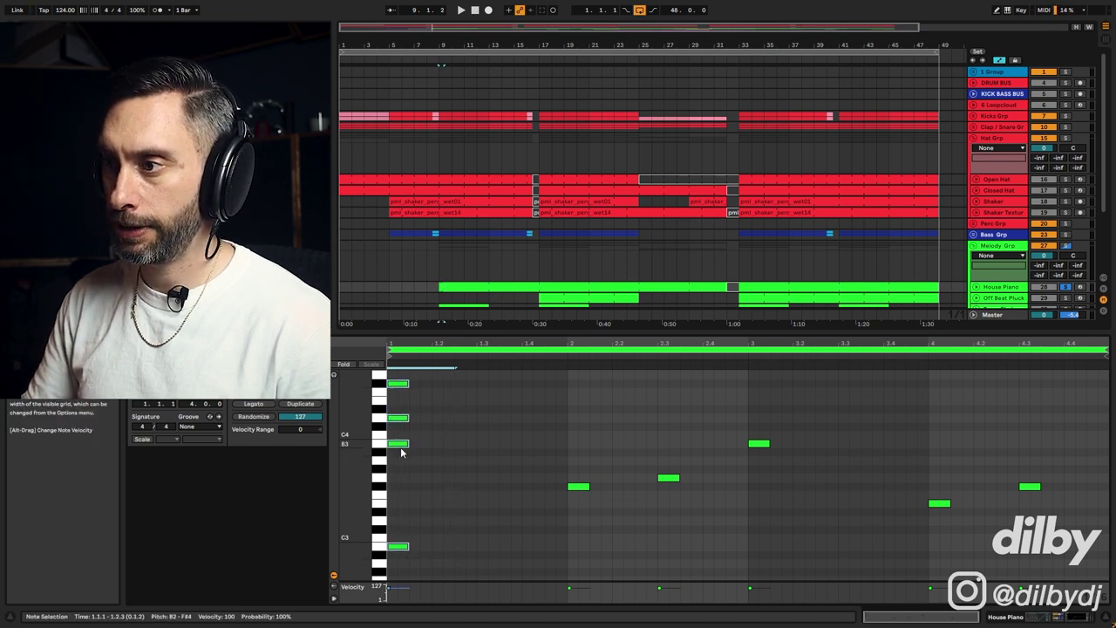
drag(397, 447, 576, 490)
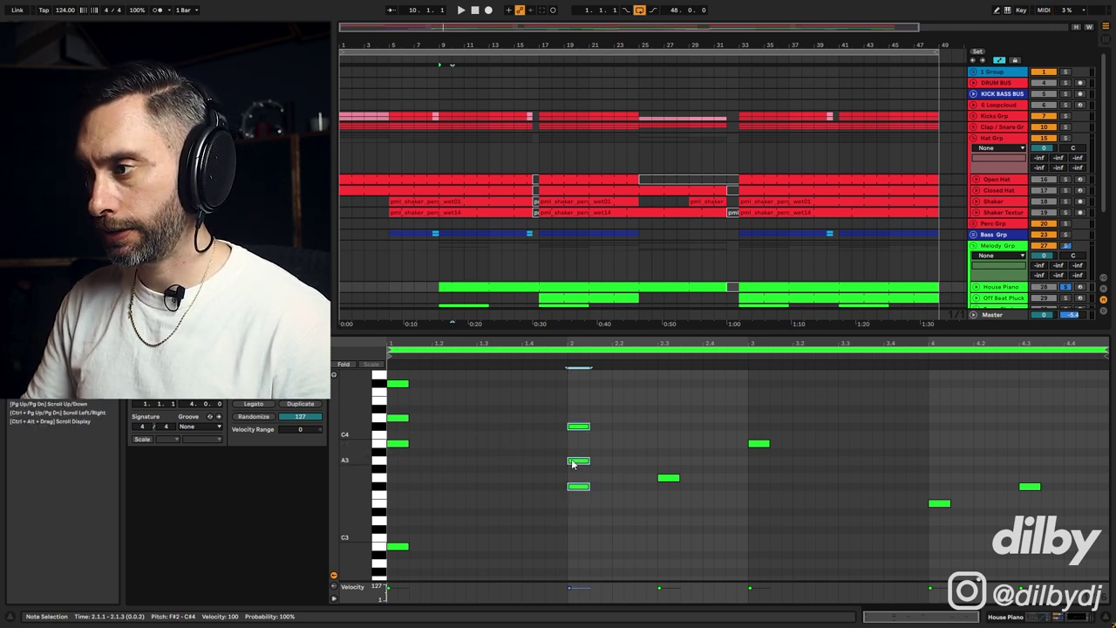
drag(576, 491, 668, 482)
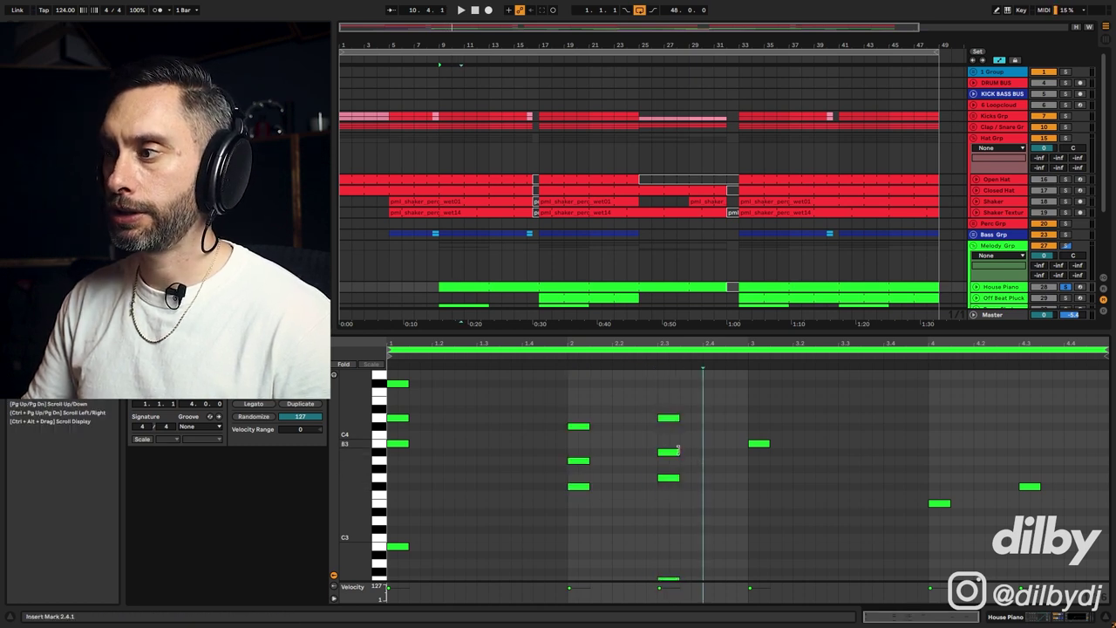
Check the C Minor scale device, then raise the A#3 note a semitone to B3.
key(shift+Tab)
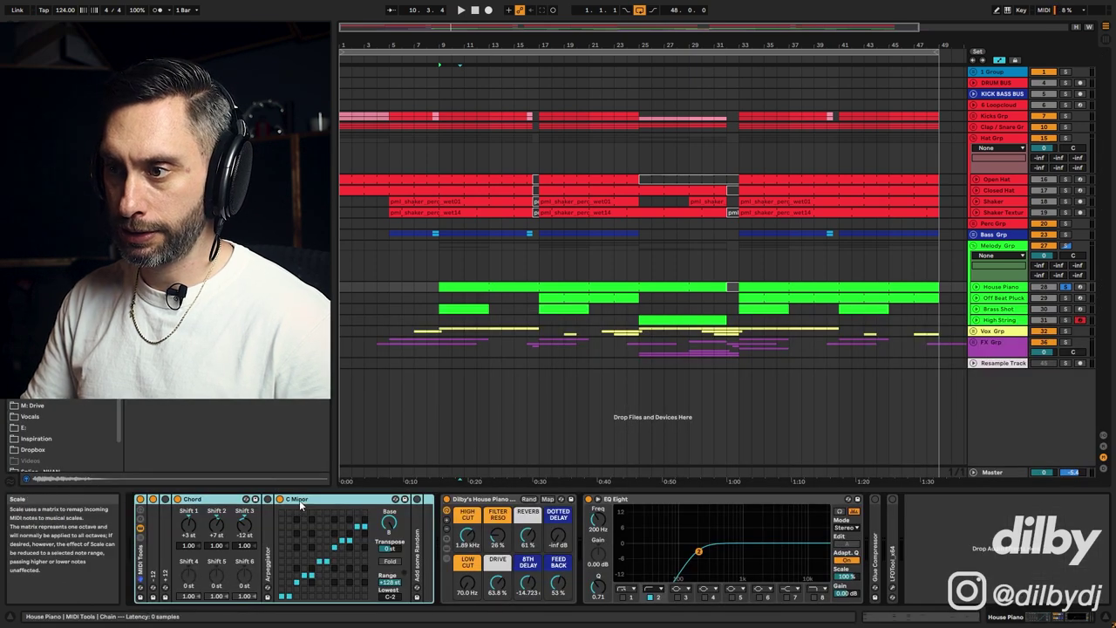
click(389, 524)
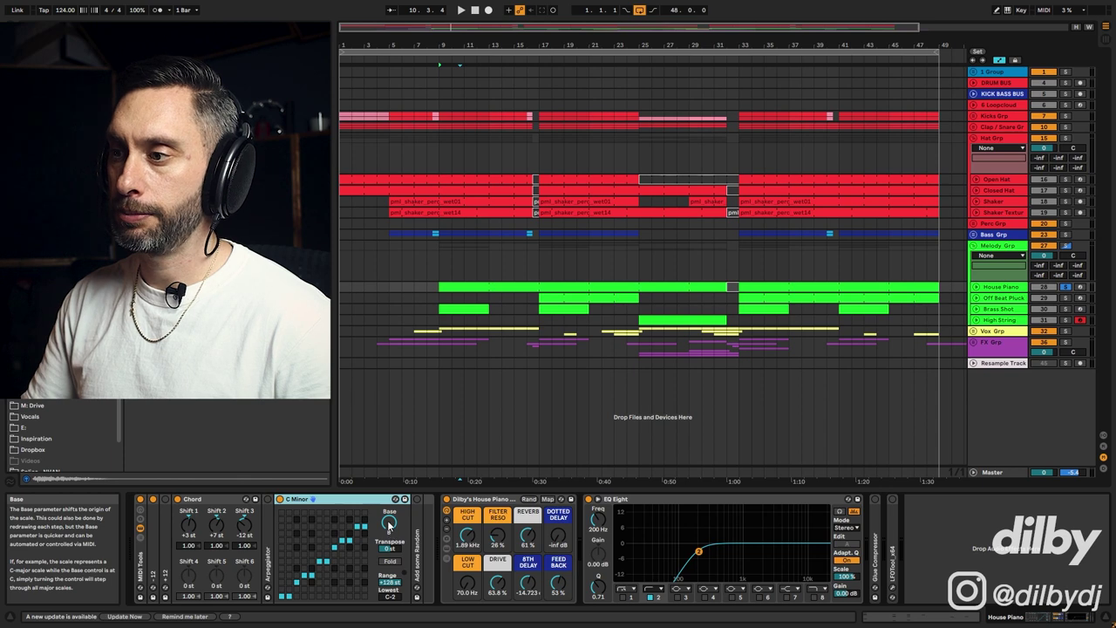
key(shift+Tab)
click(666, 454)
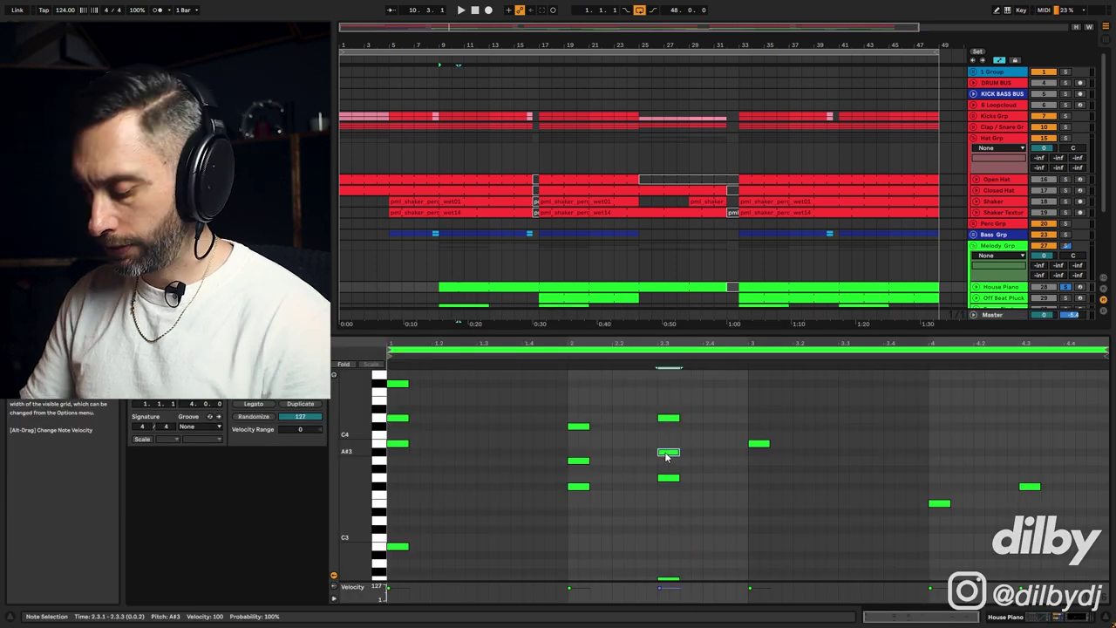
key(Up)
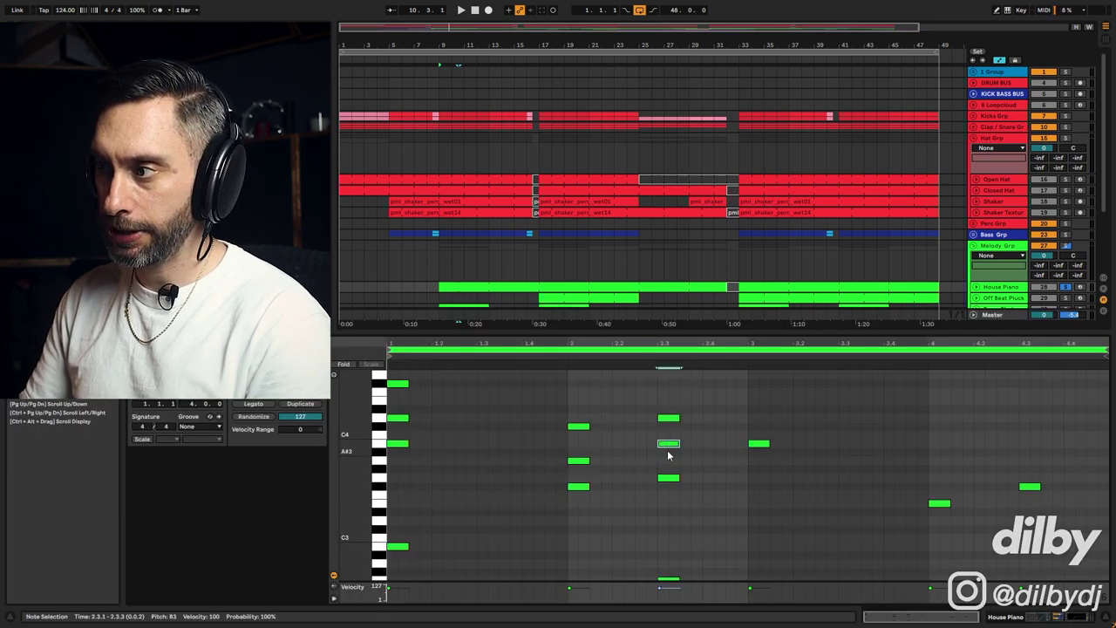
Delete a marquee-selected group of notes, leaving the notes from 1.4 to 2.4 selected.
scroll(691, 524, down, 1)
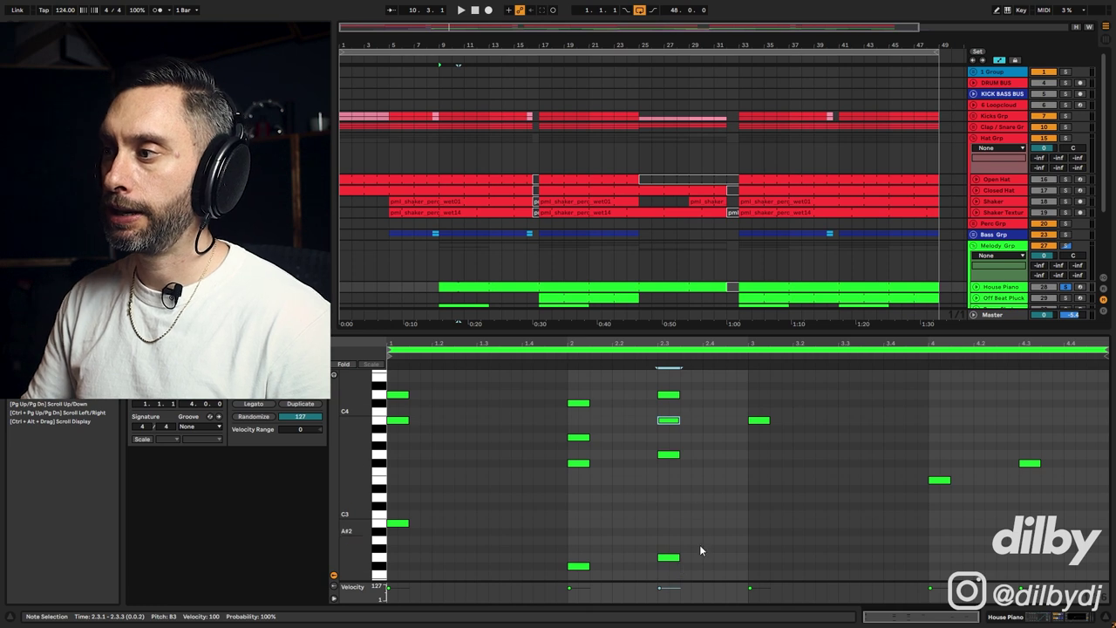
drag(688, 434, 541, 392)
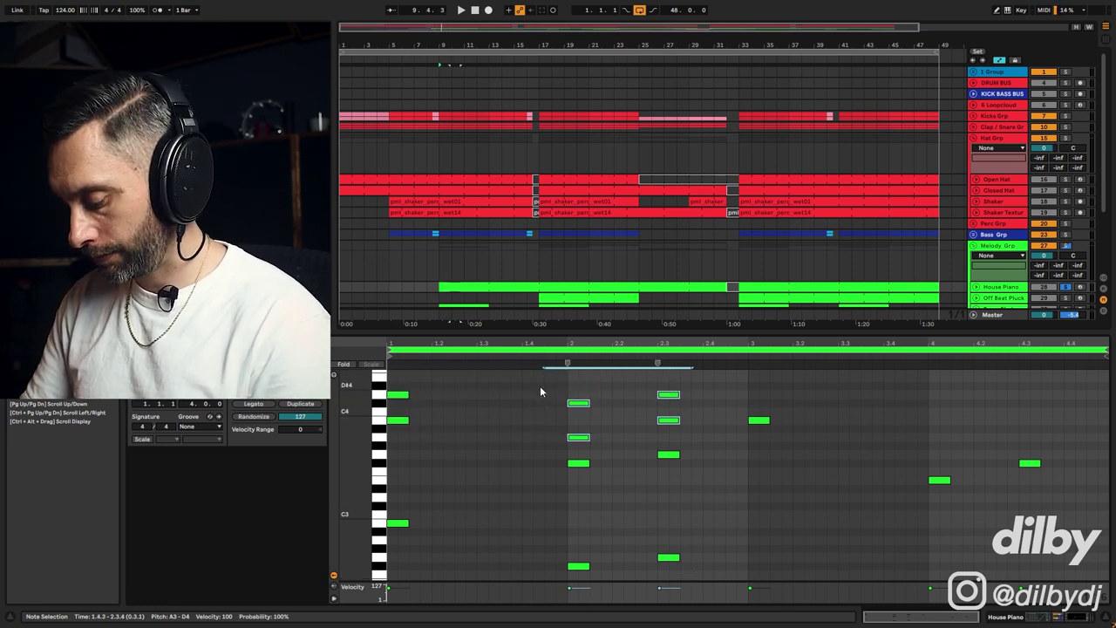
key(Delete)
scroll(471, 436, up, 3)
click(403, 450)
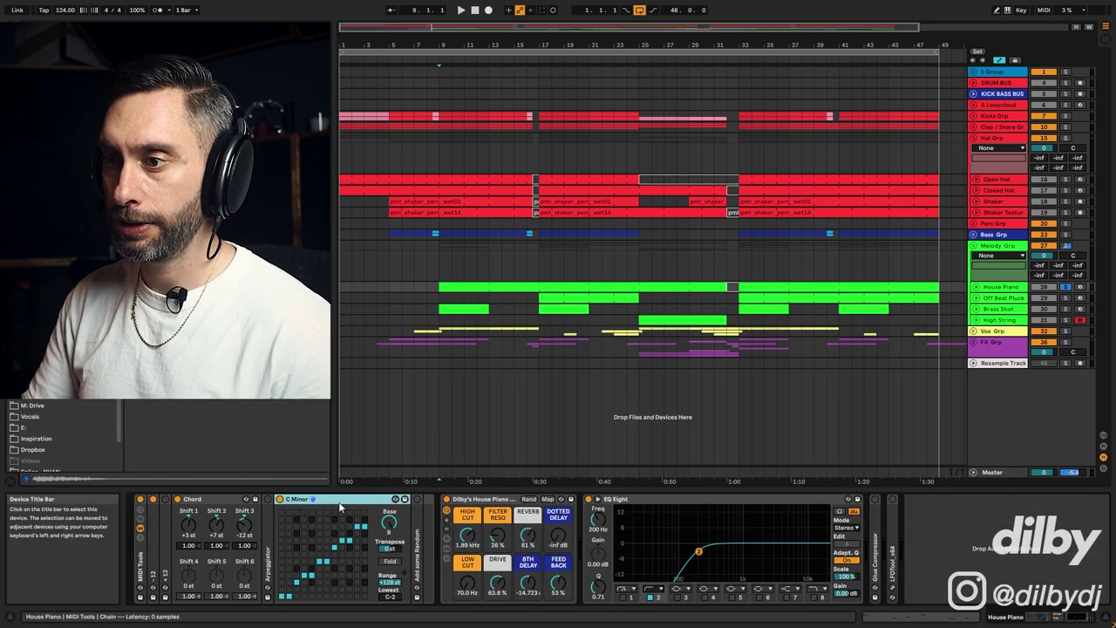
Collapse the Chord device, select Dilby's House Piano rack and start playback.
double_click(216, 500)
click(286, 500)
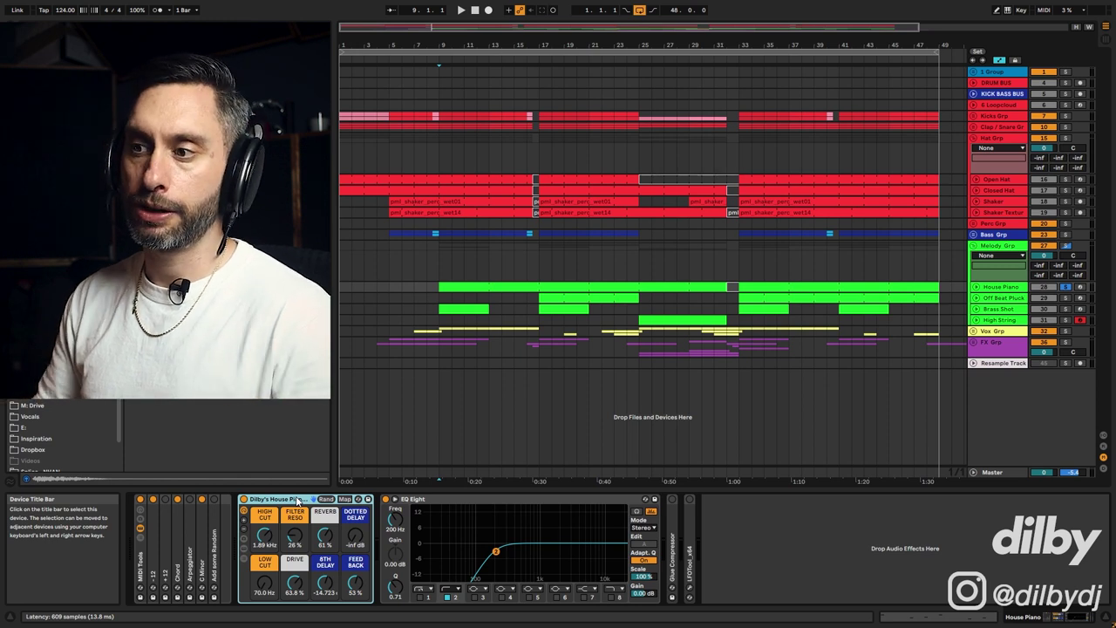
key(space)
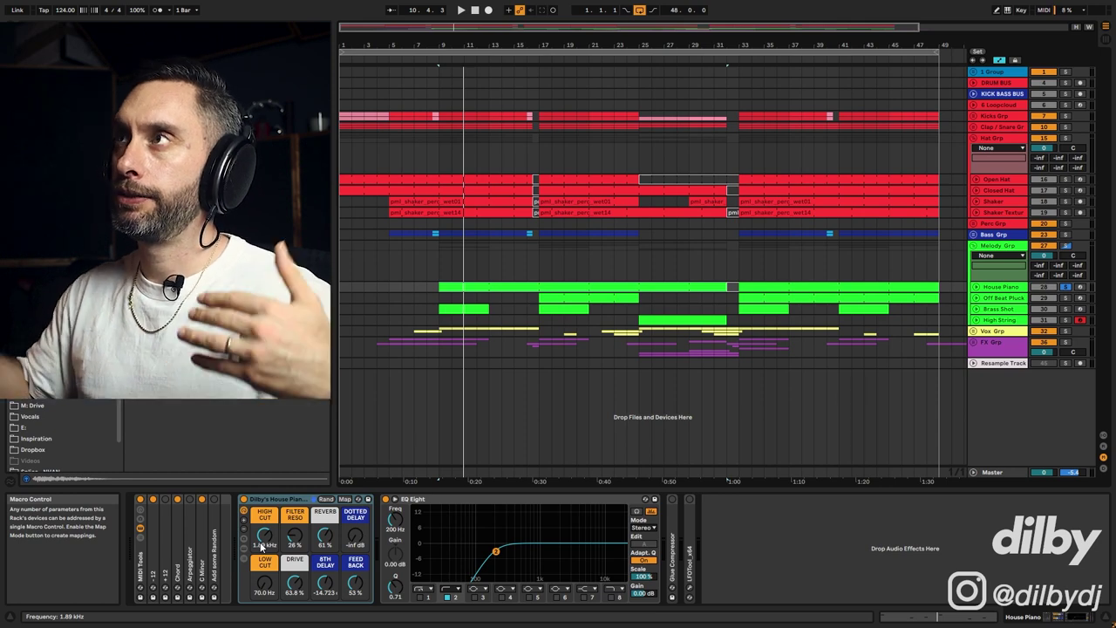
Play from bar 8 while sweeping the High Cut macro to 19.9 kHz and back to 1.89 kHz.
key(space)
drag(261, 545, 271, 539)
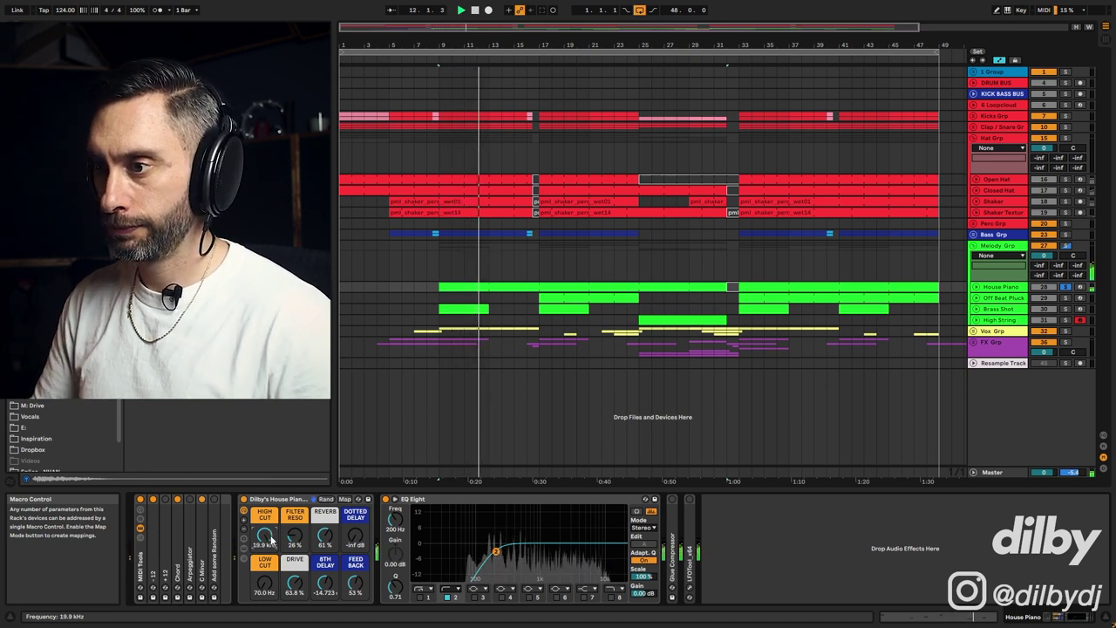
drag(270, 539, 270, 567)
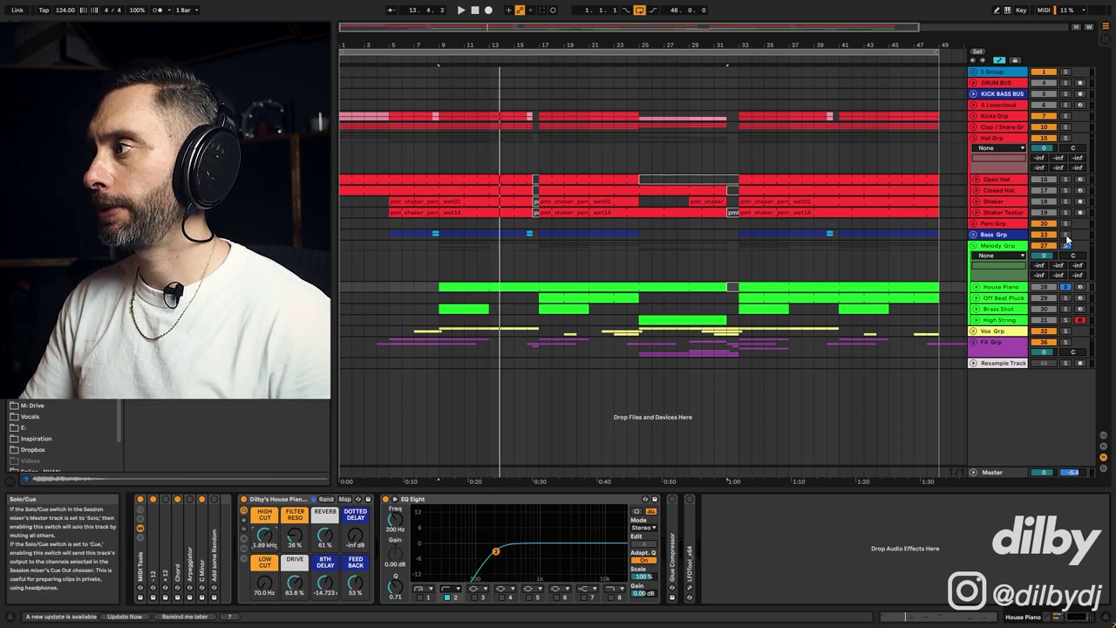
Solo the Kick Bass Bus and Drum Bus and play from bar 9.
click(1065, 94)
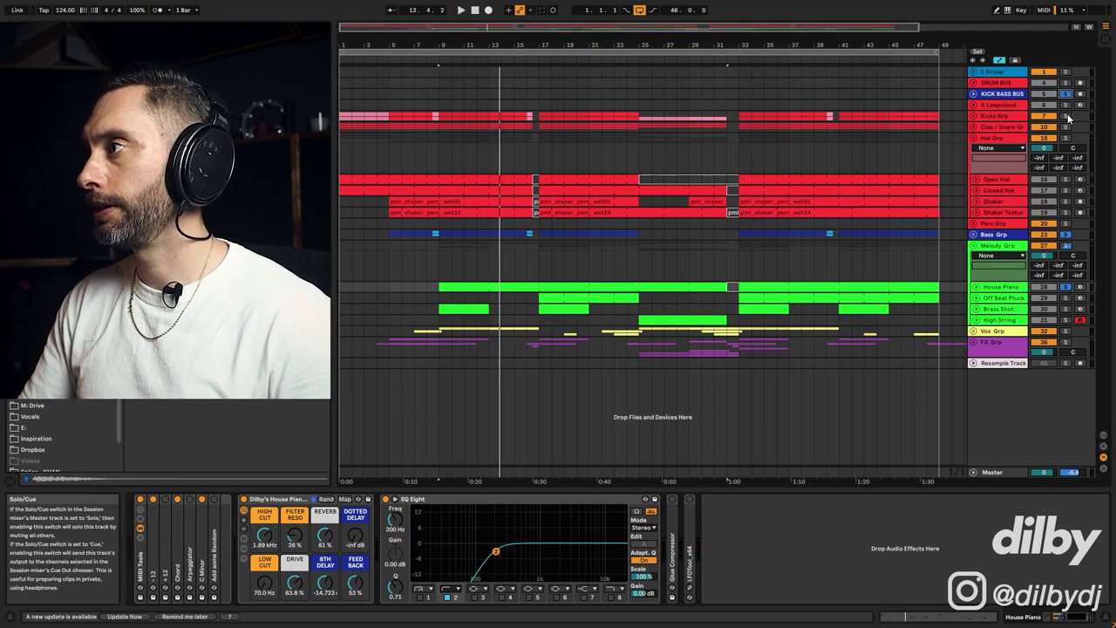
ctrl+click(1065, 83)
key(space)
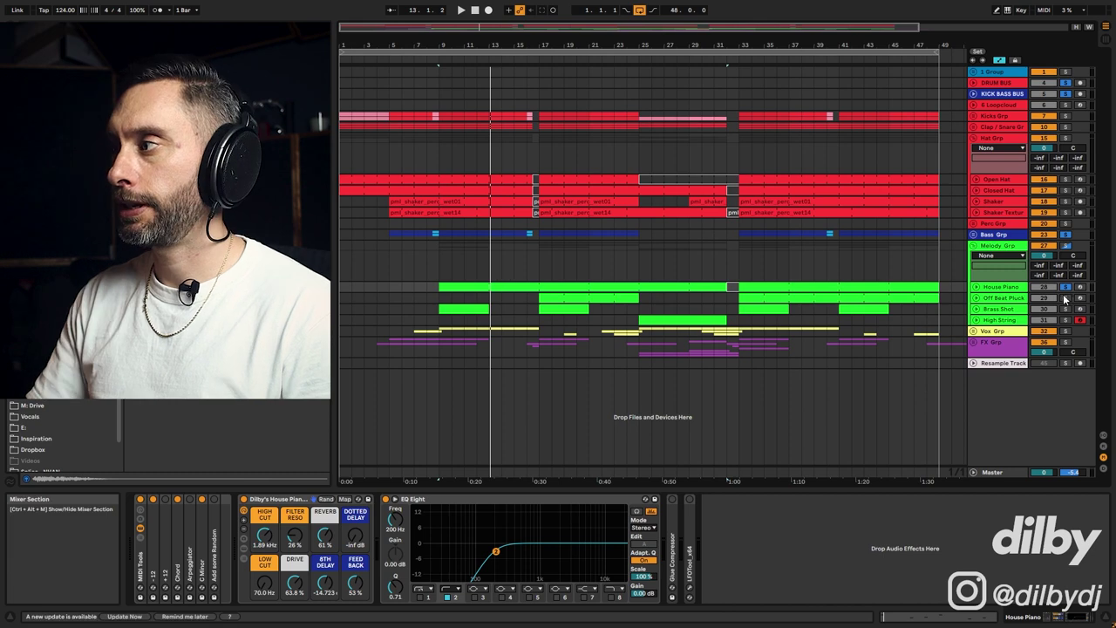
Open the Off Beat Pluck clip's off-beat C3 notes, play them, then show its device chain.
click(1022, 299)
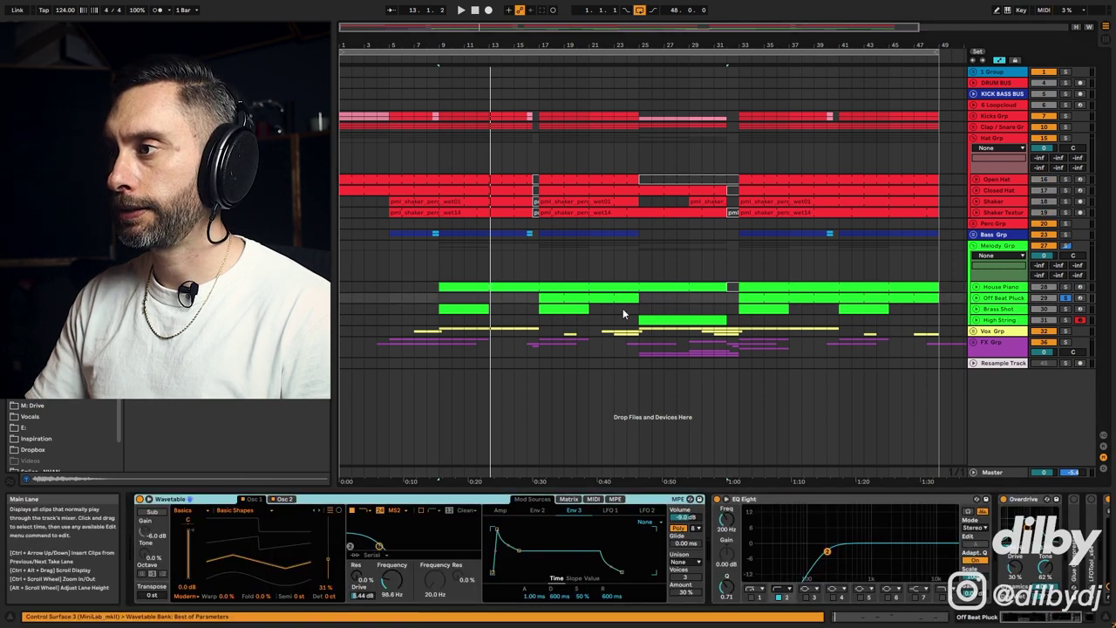
double_click(602, 299)
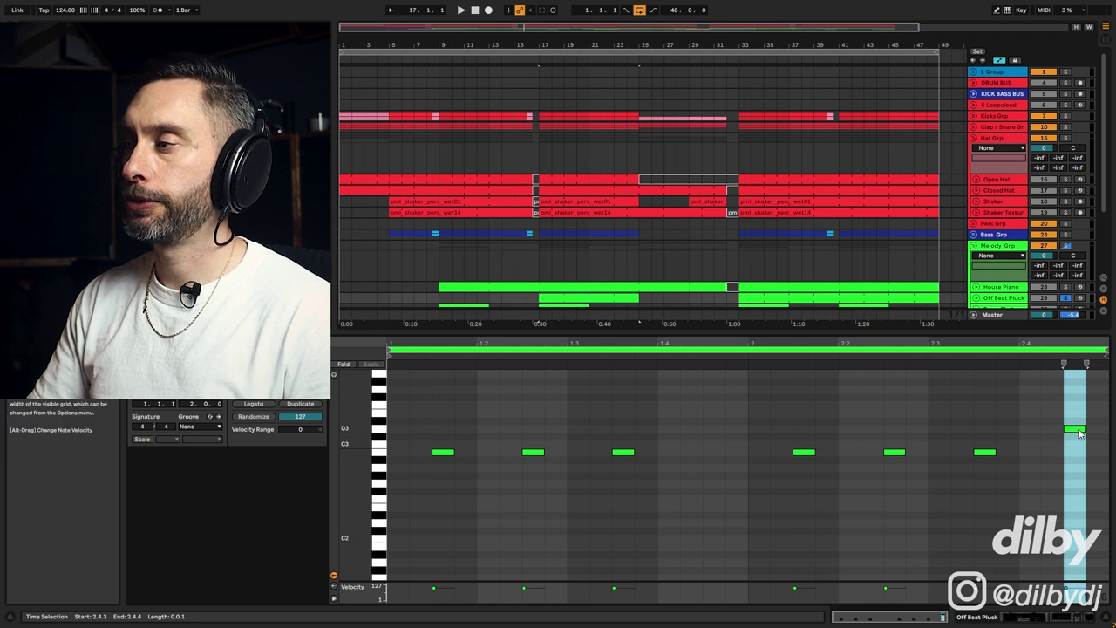
scroll(1061, 271, down, 2)
key(space)
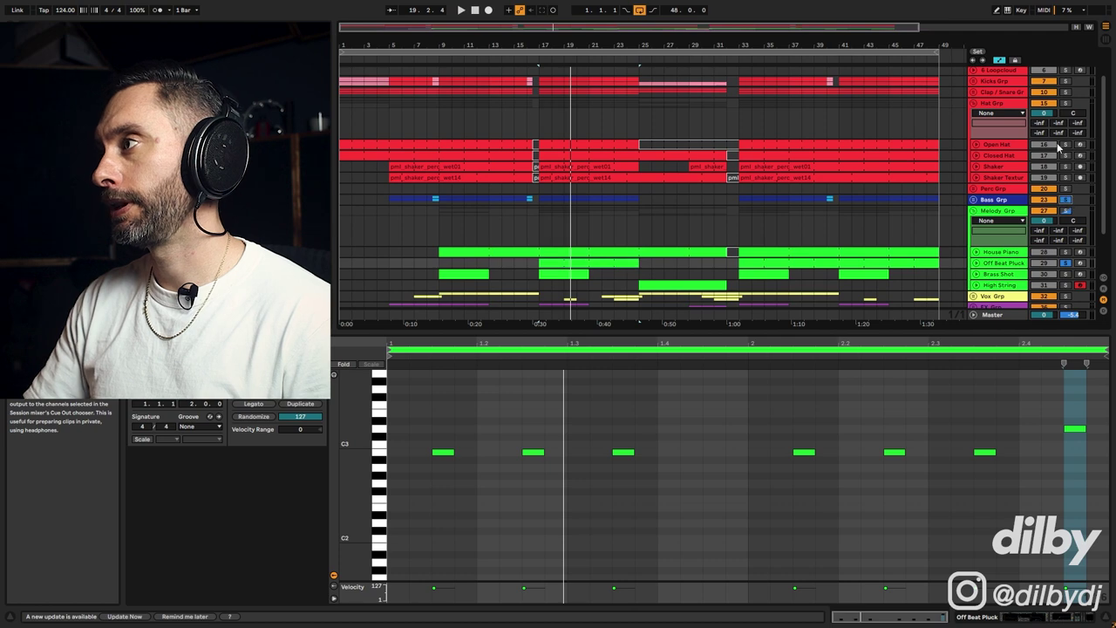
scroll(929, 201, down, 3)
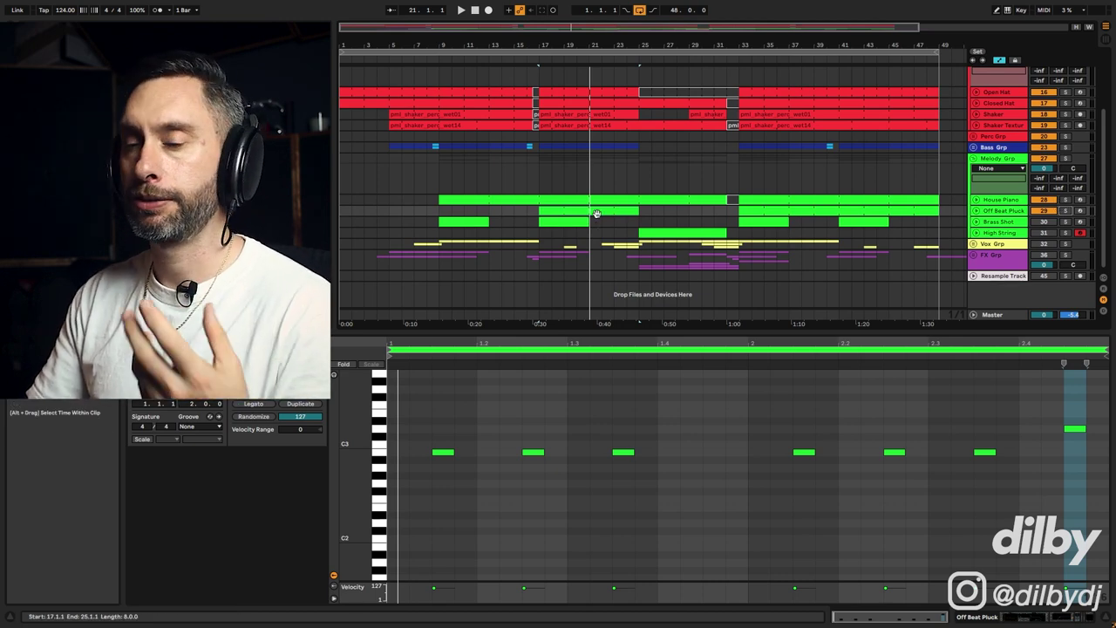
scroll(1002, 302, up, 3)
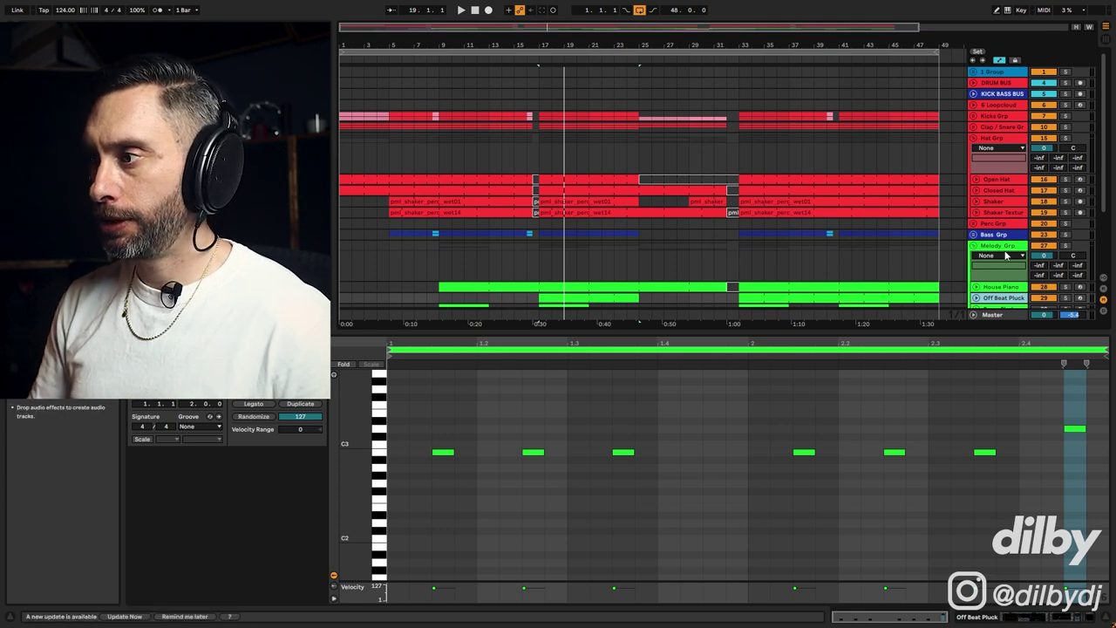
key(shift+Tab)
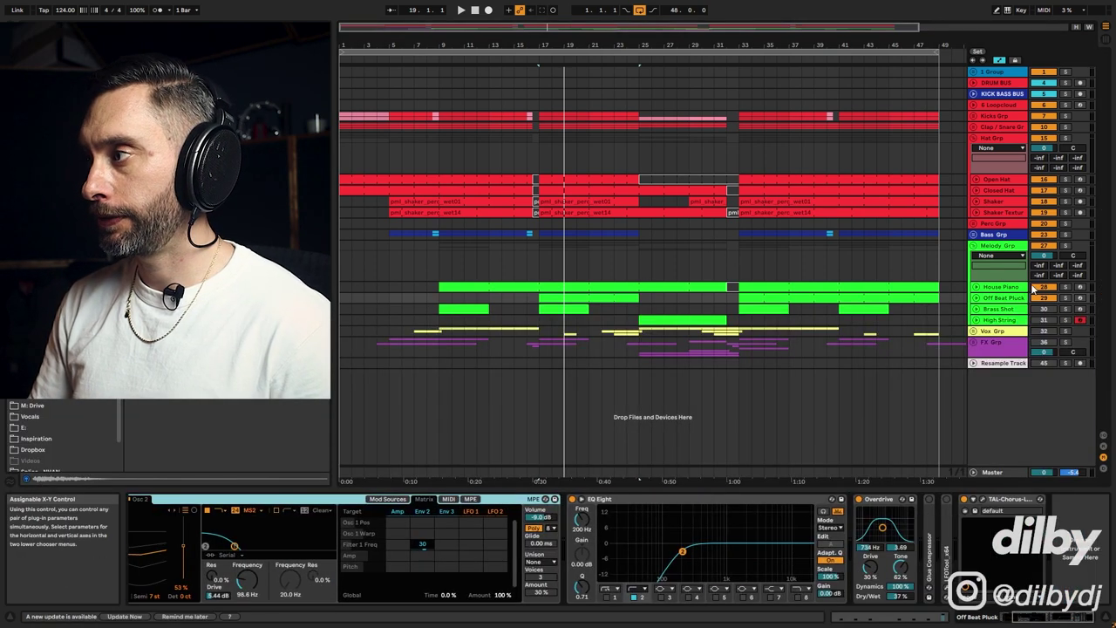
Solo Off Beat Pluck, play from bar 17, switch on Overdrive and bring Wavetable into view.
click(1066, 299)
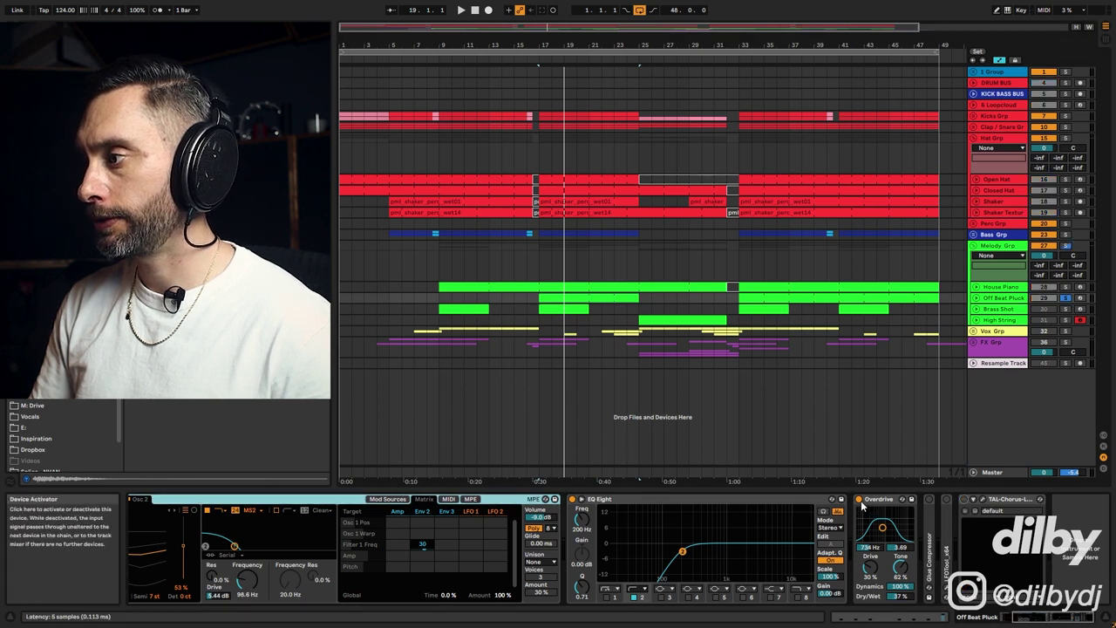
key(space)
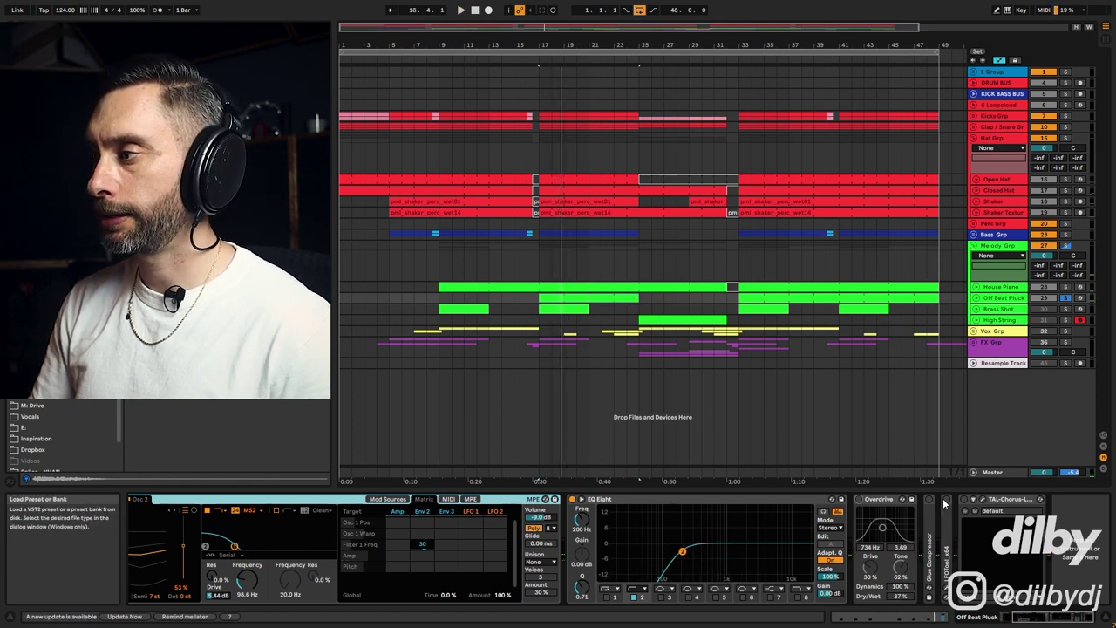
key(space)
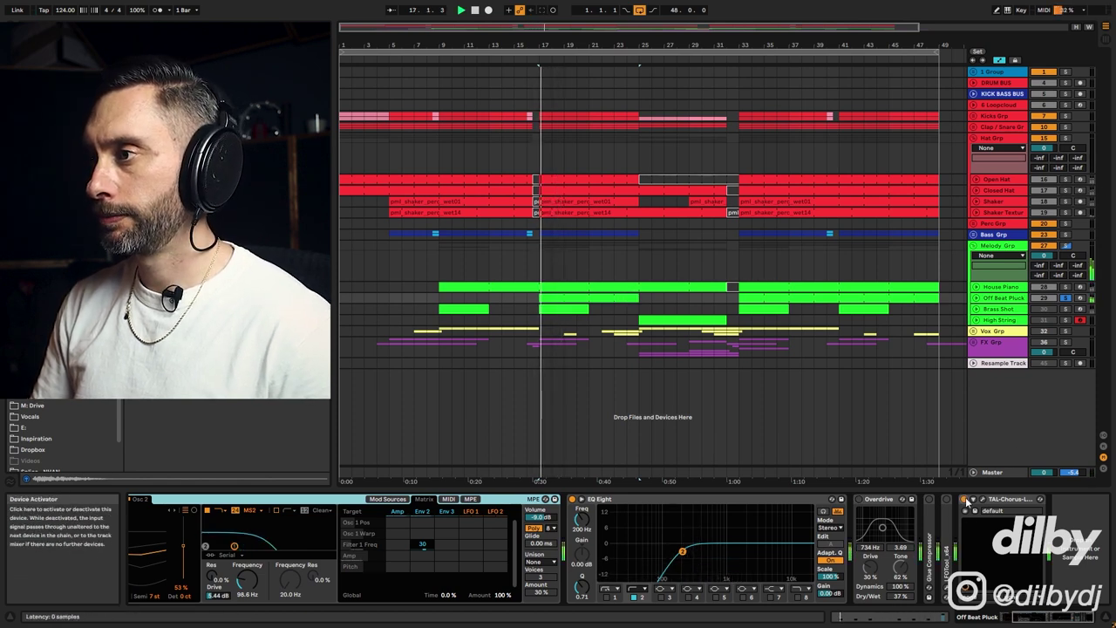
click(860, 500)
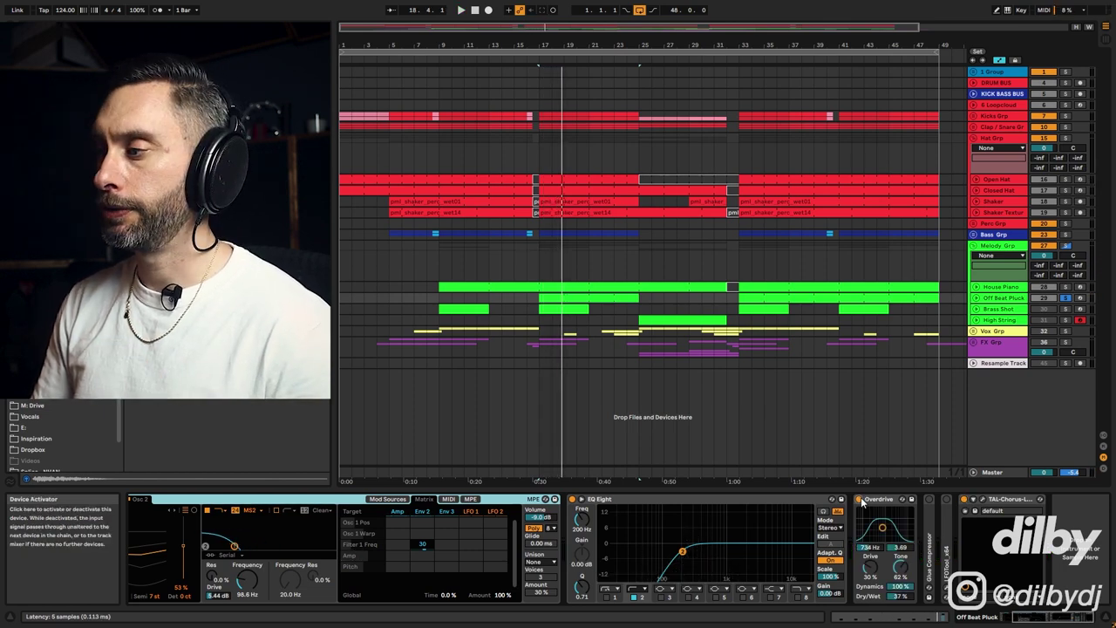
click(1022, 618)
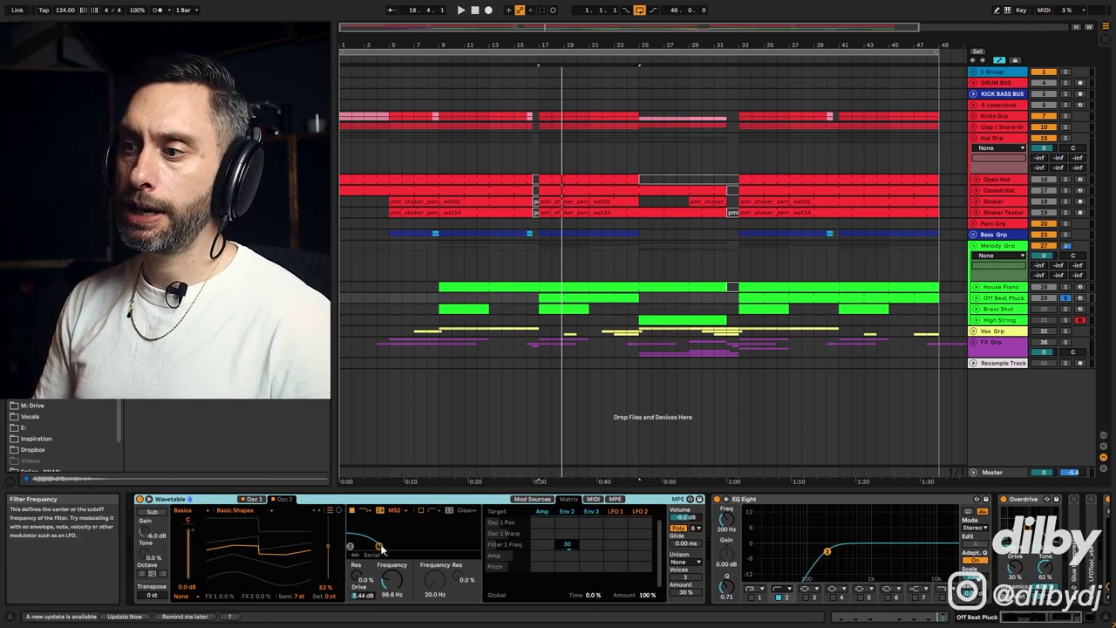
Inspect Wavetable's envelopes and Osc 1 and Osc 2 during playback, then show Brass Shot's devices.
click(389, 578)
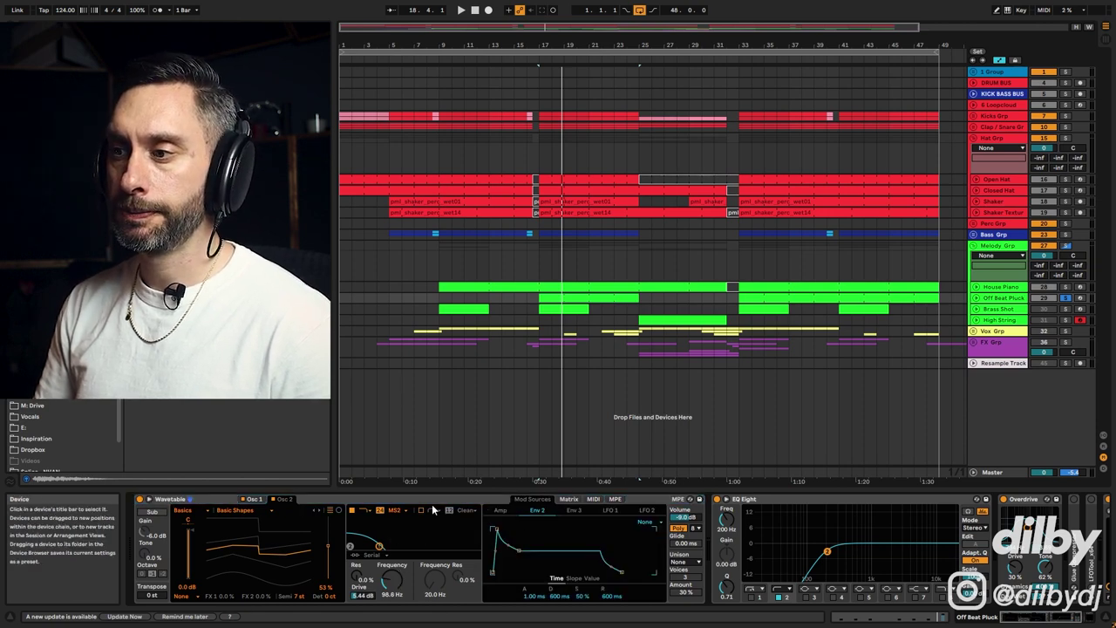
click(253, 499)
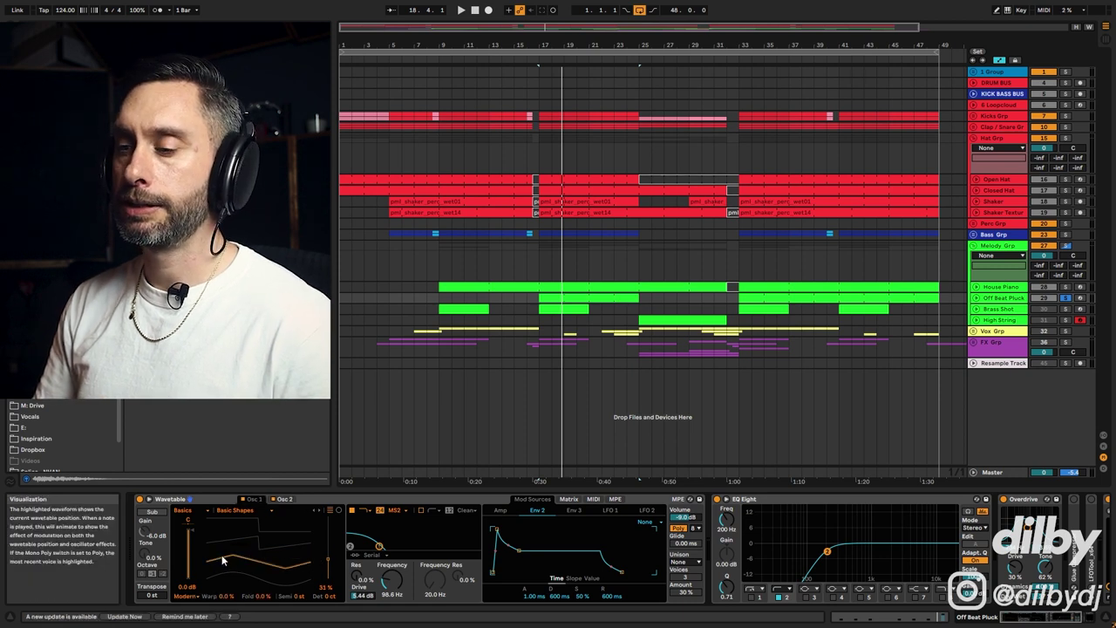
click(285, 500)
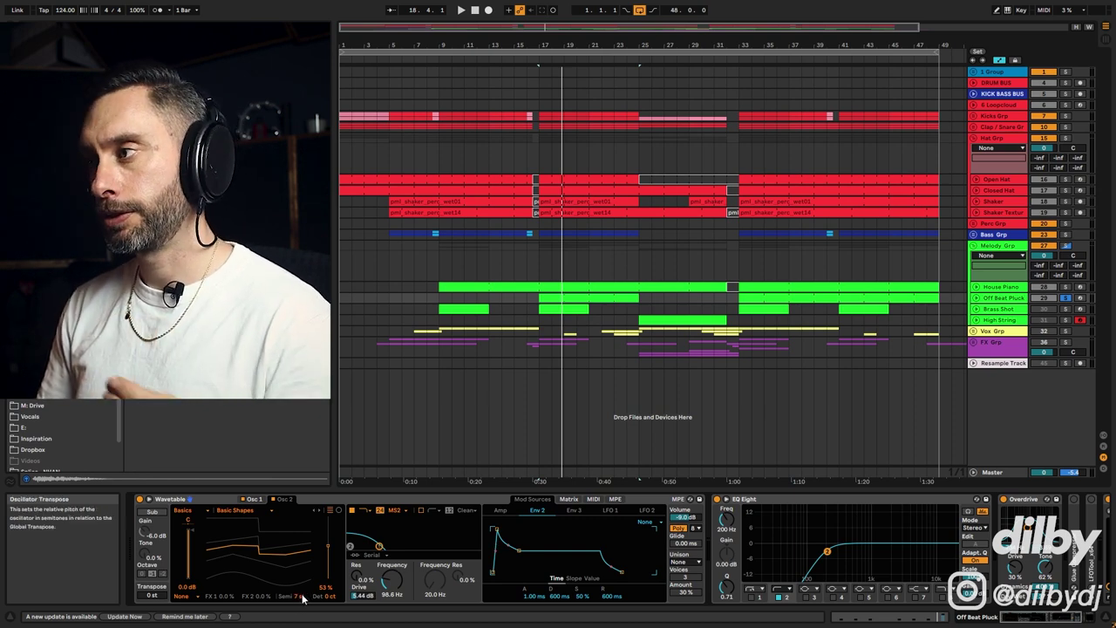
click(273, 501)
key(space)
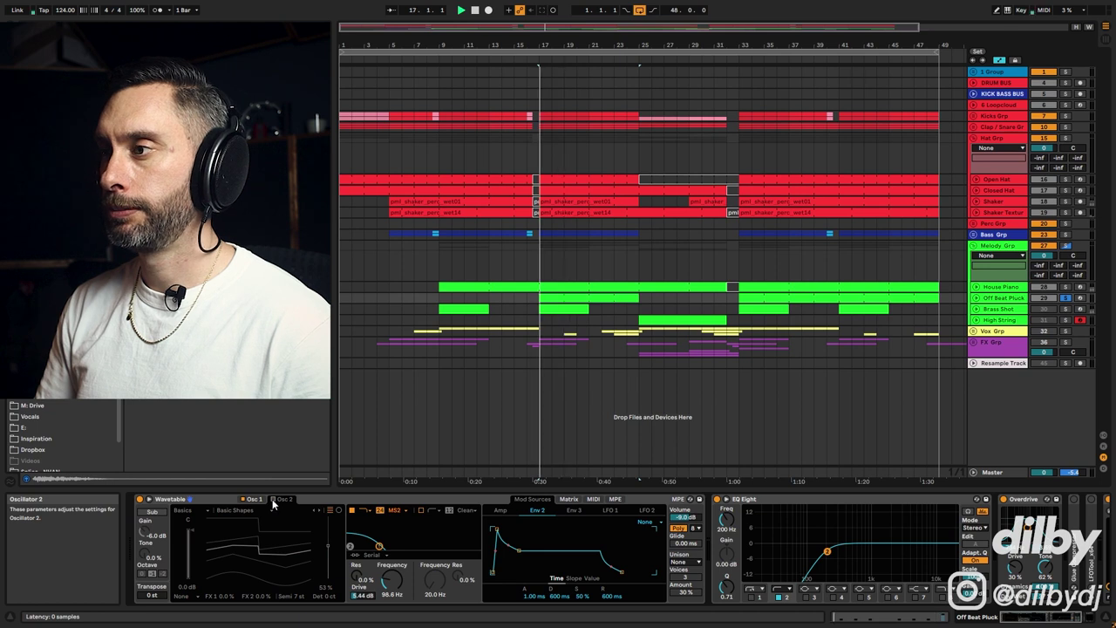
click(243, 501)
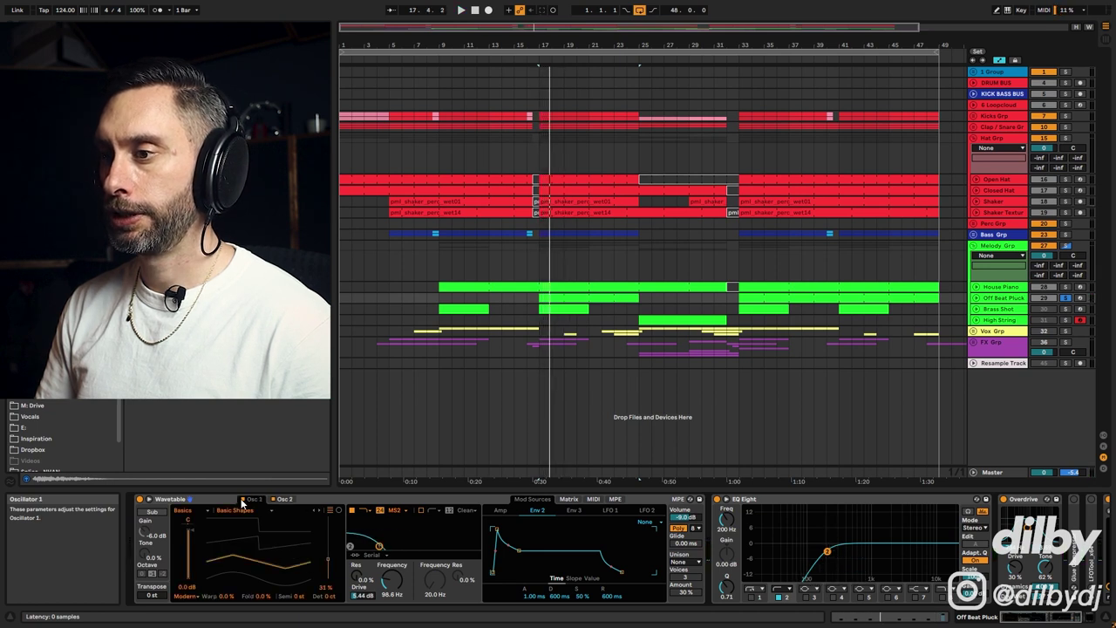
click(243, 502)
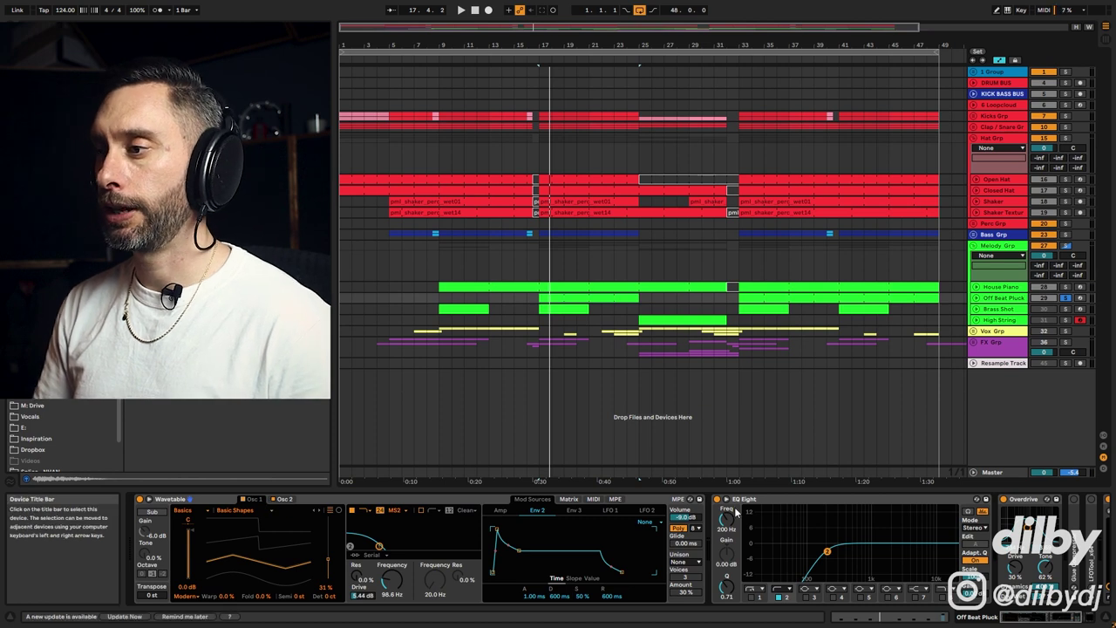
click(1000, 310)
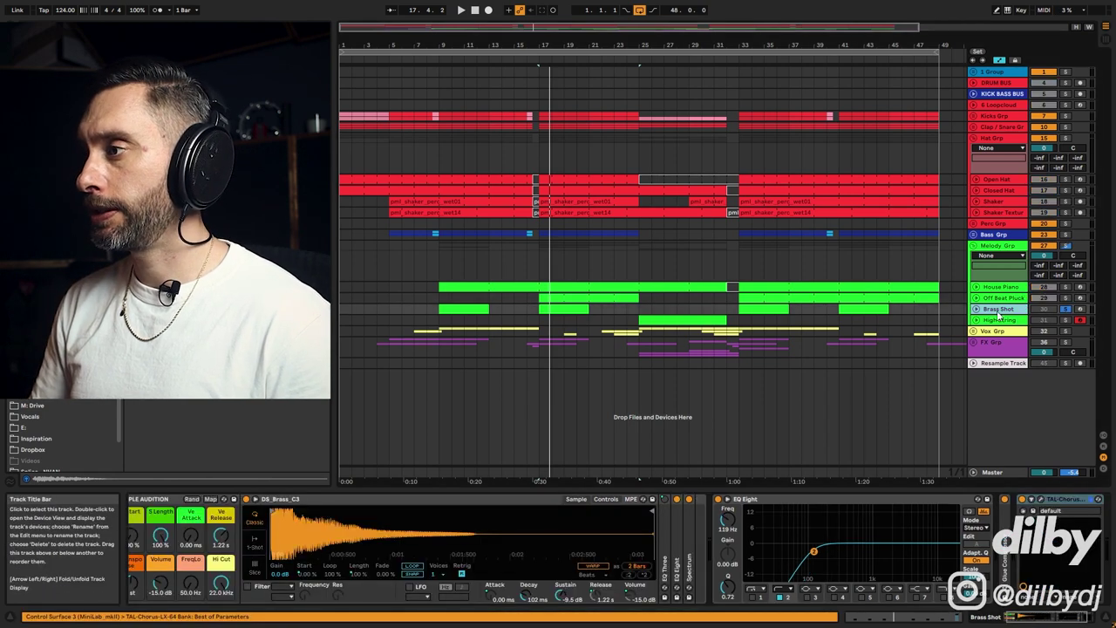
Play the arrangement, restart from around bar 14, then exit full screen with F11.
key(space)
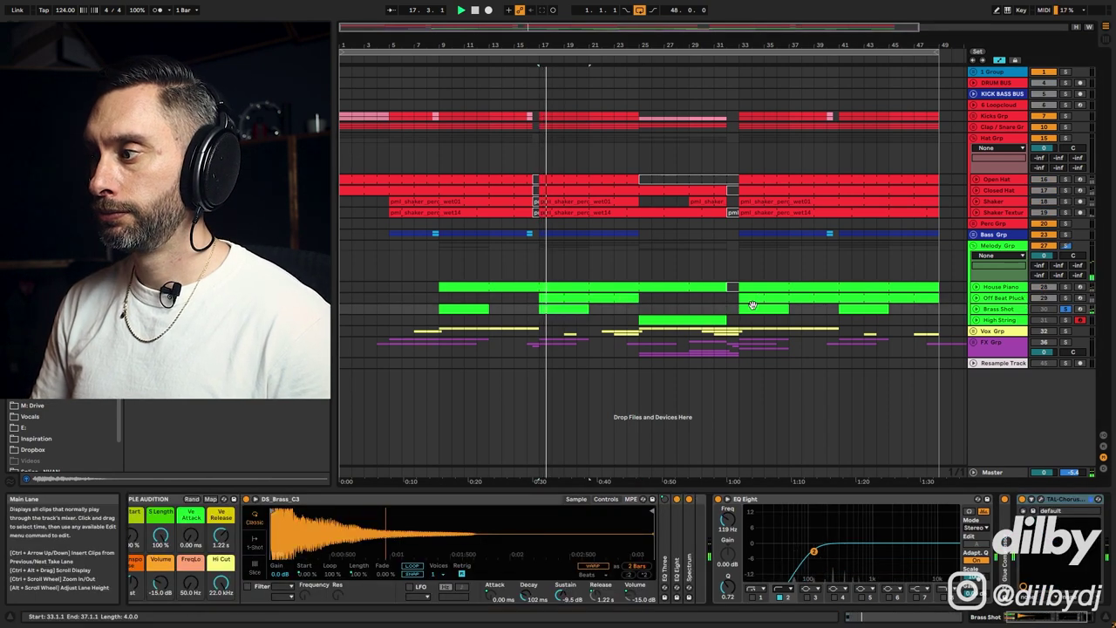
click(514, 61)
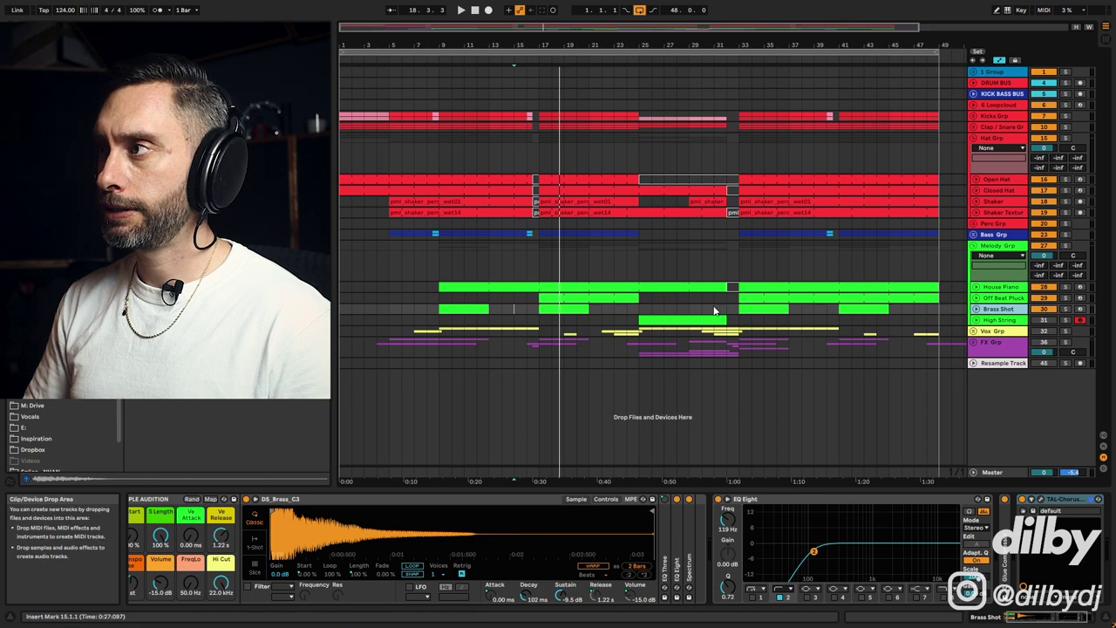
key(F11)
mouse_move(155, 617)
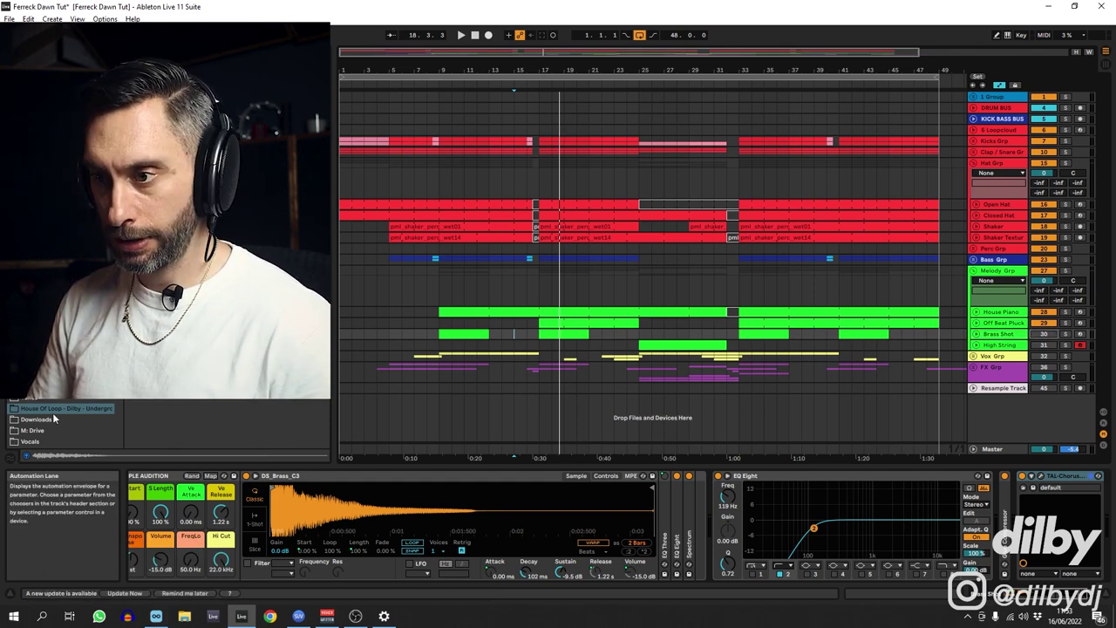
In Loopcloud, filter to Brass one-shots in key C with the Tone limit lowered to about 1.1 kHz.
click(156, 615)
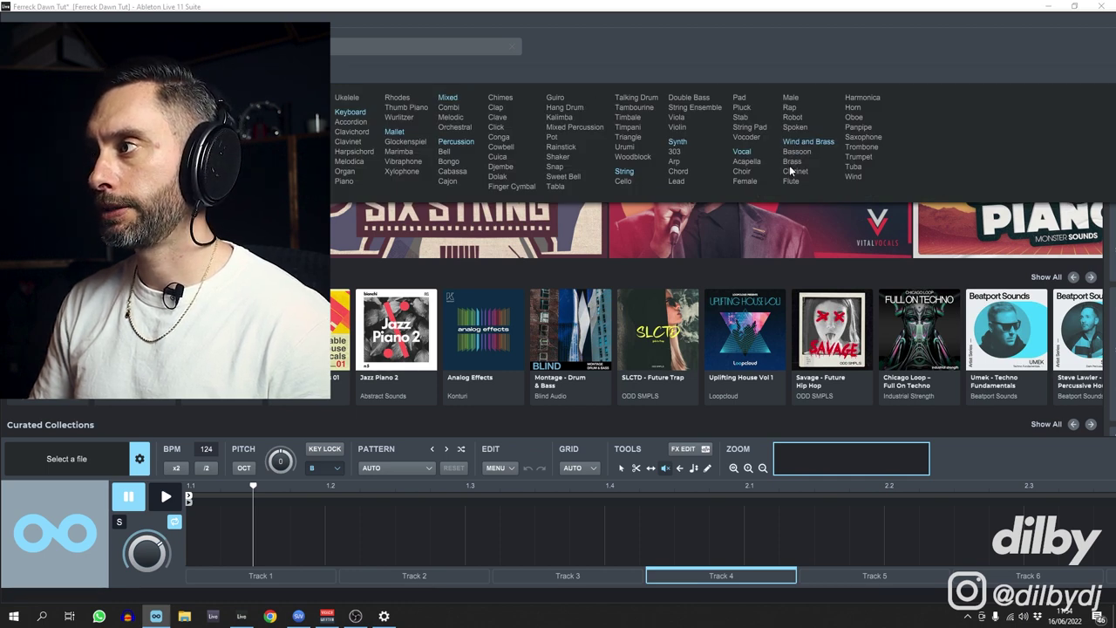
click(791, 162)
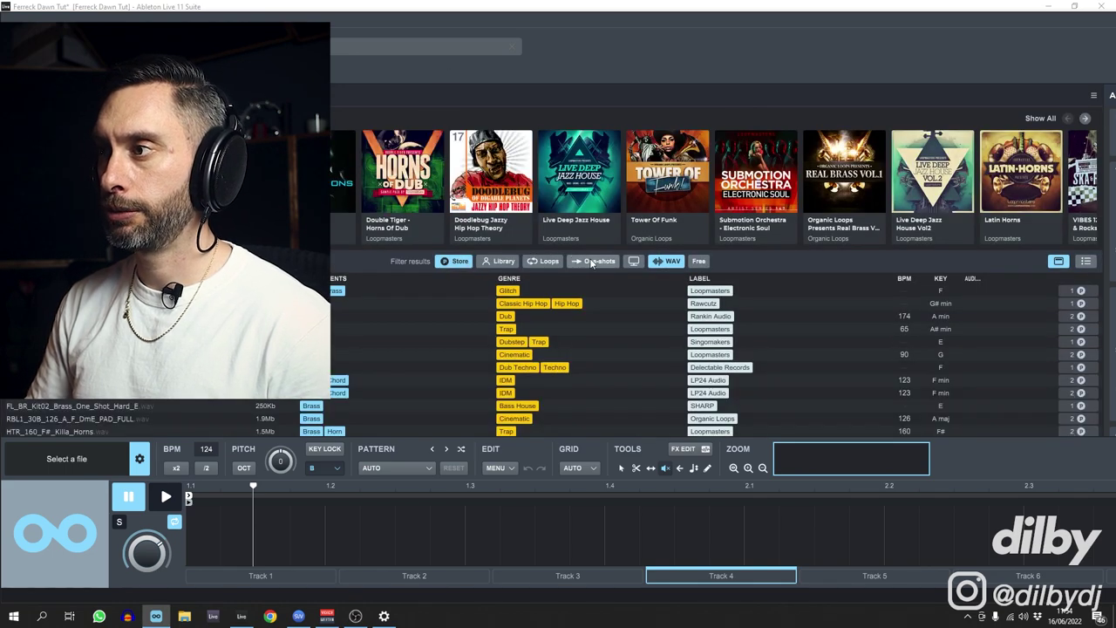
click(591, 260)
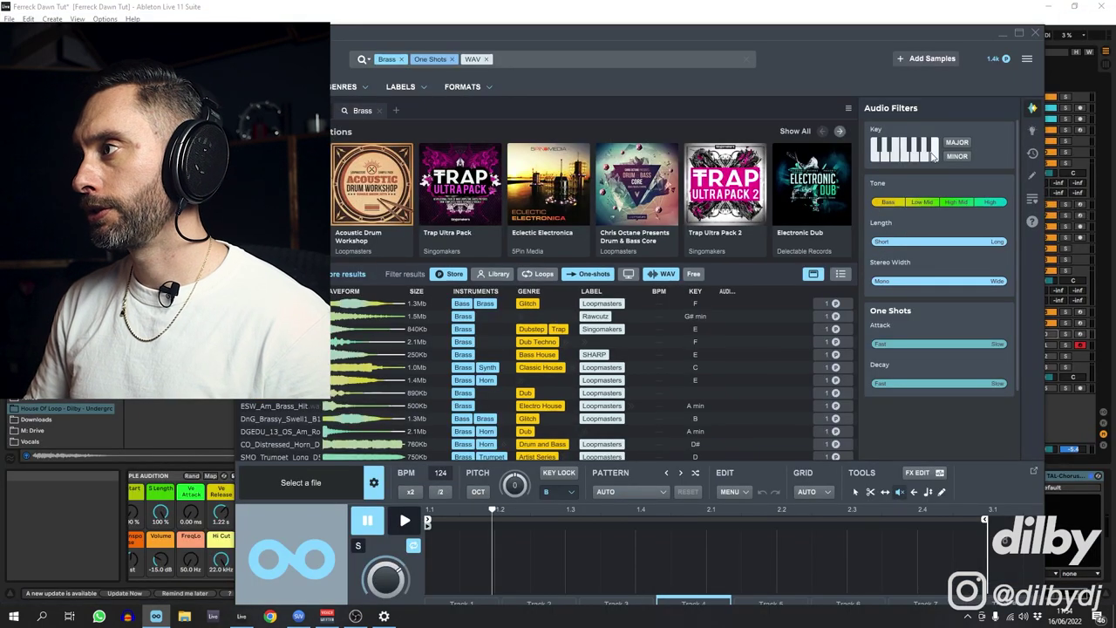
click(875, 154)
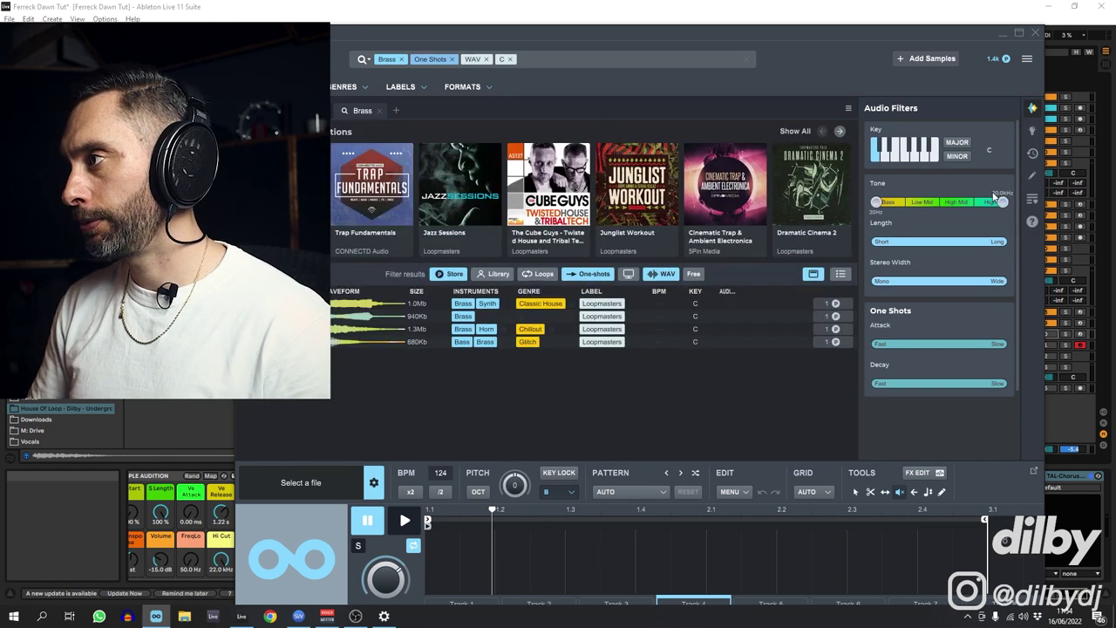
drag(1000, 202, 940, 202)
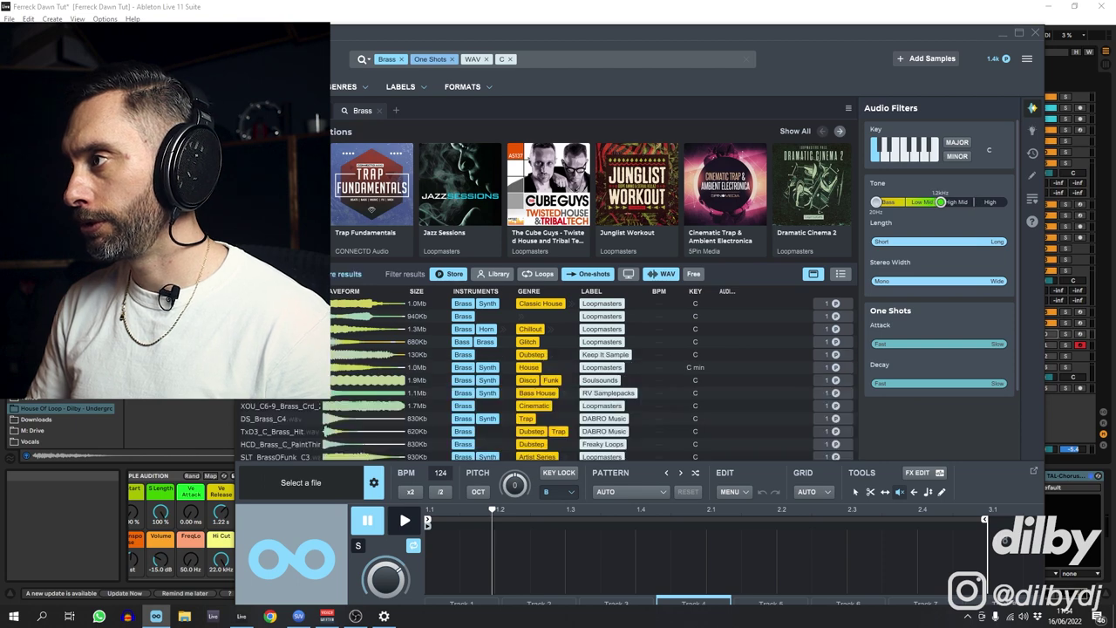
Restore the Loopcloud window and audition the first few brass one-shot results.
double_click(600, 30)
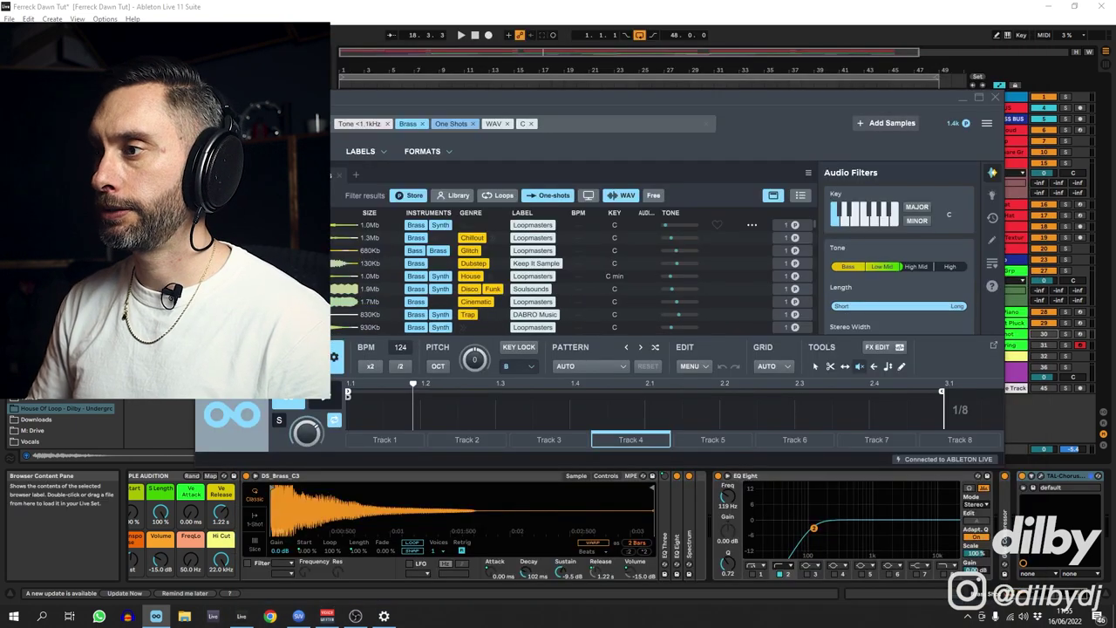
click(325, 400)
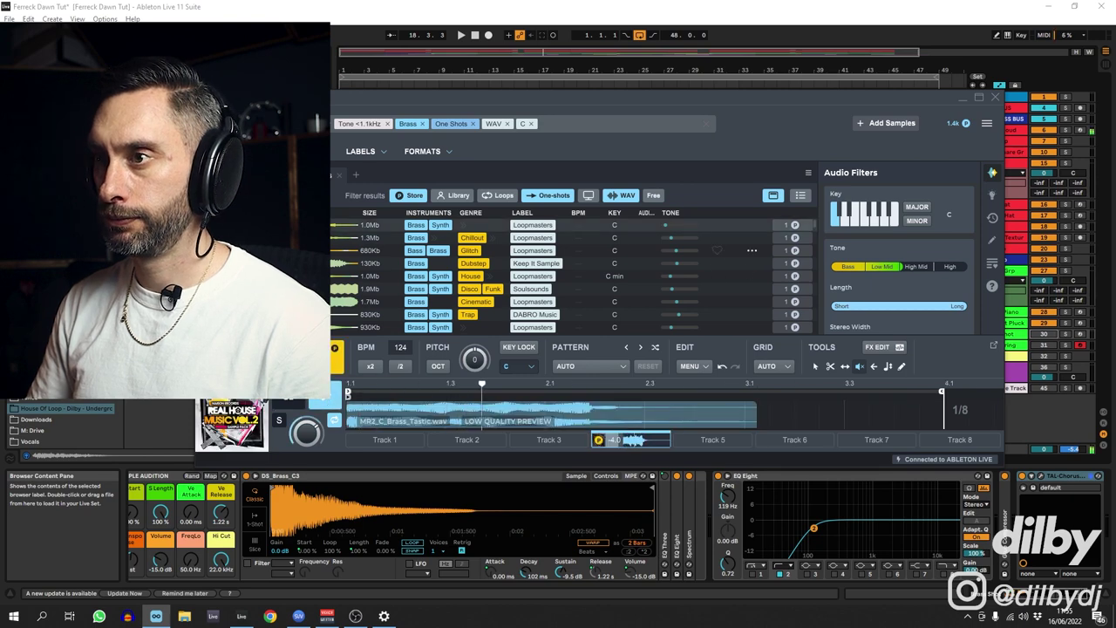
key(Down)
key(Down)
key(Down)
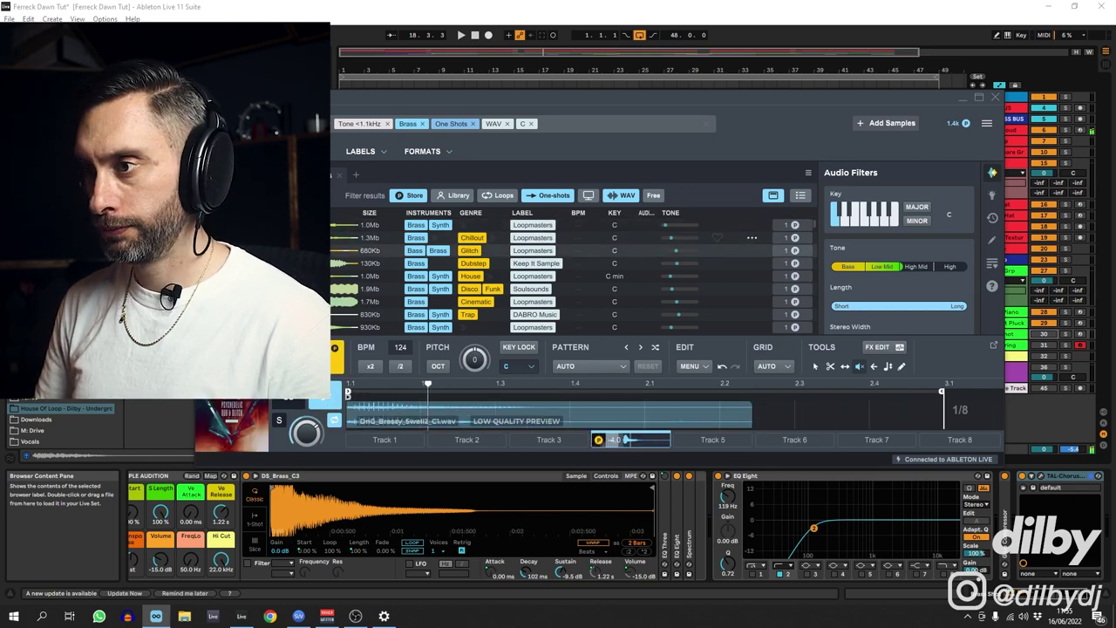
key(Down)
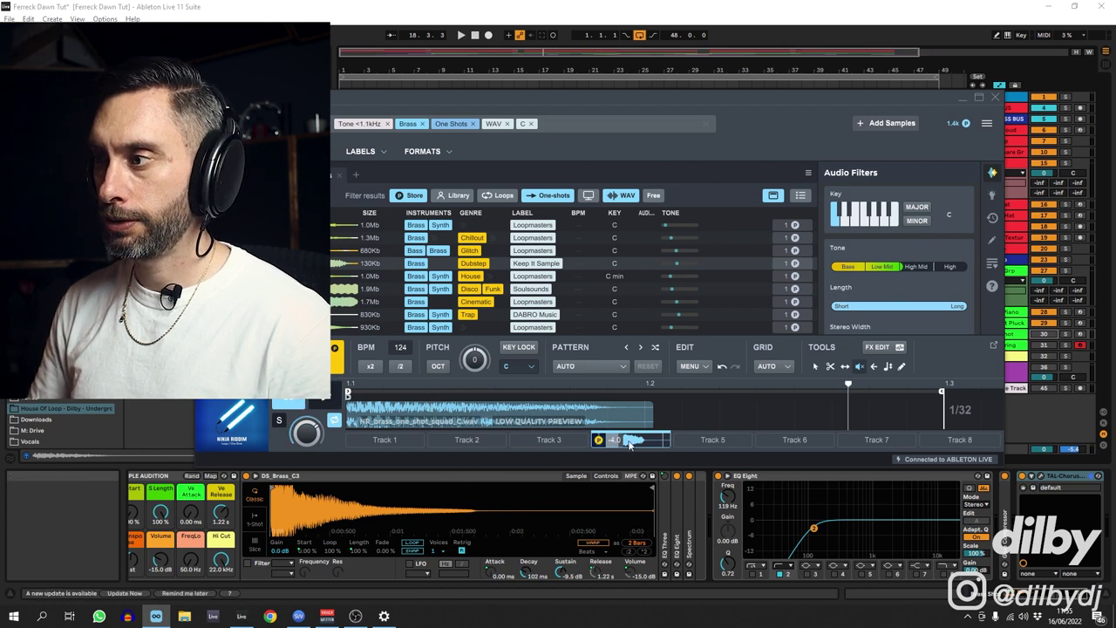
Preview further samples on the Track 3 lane, ending on DS_Brass_C4.wav, and move the window aside.
click(547, 437)
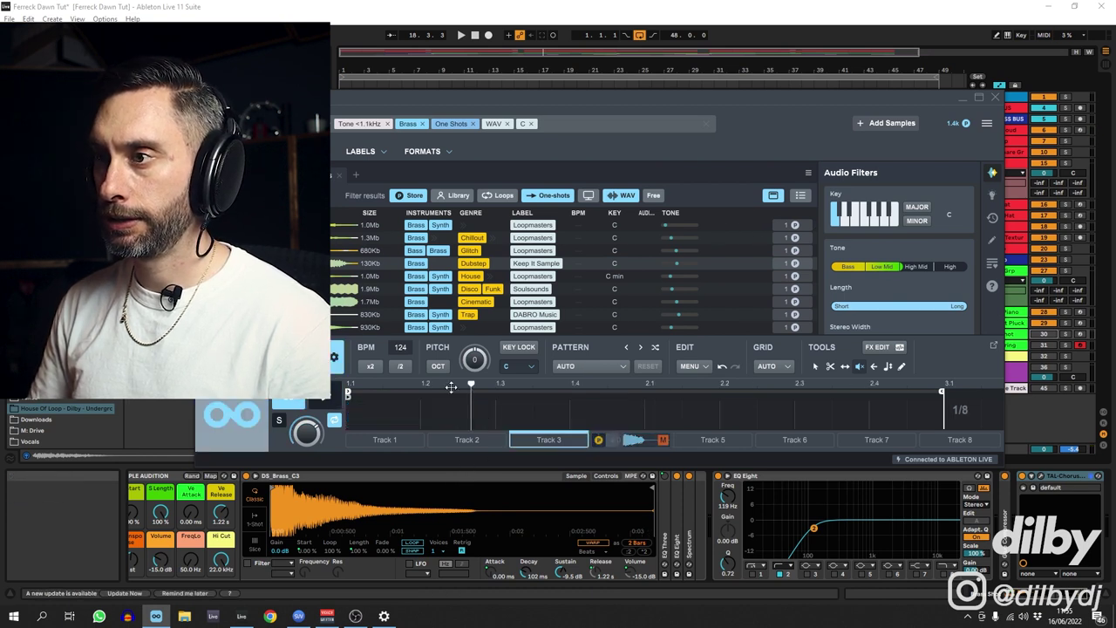
key(Down)
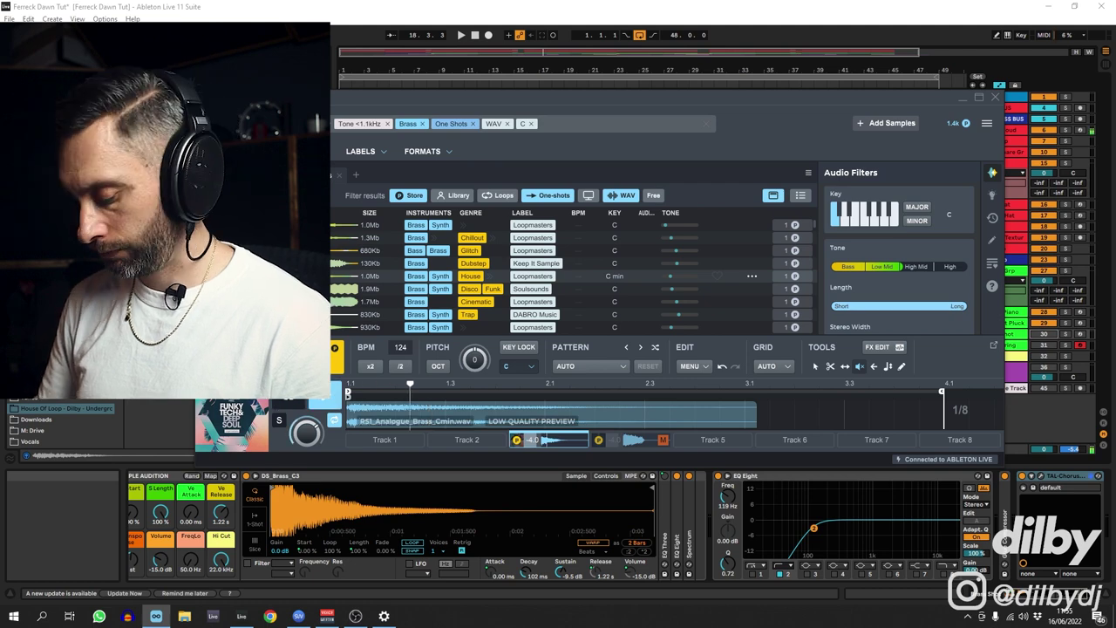
key(Down)
key(Down)
key(Down)
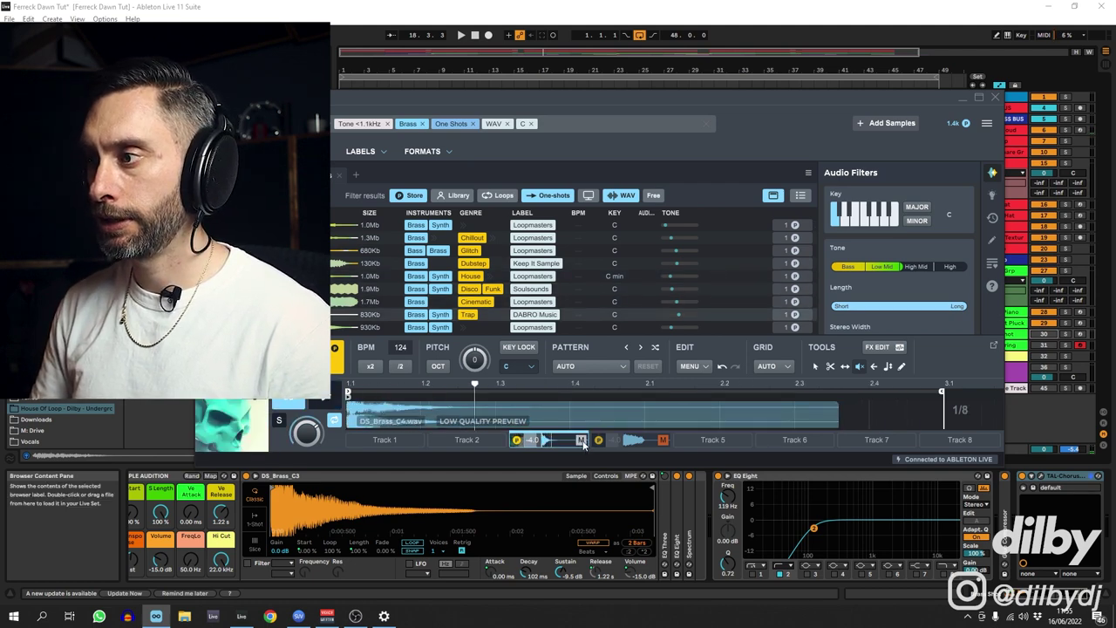
click(583, 441)
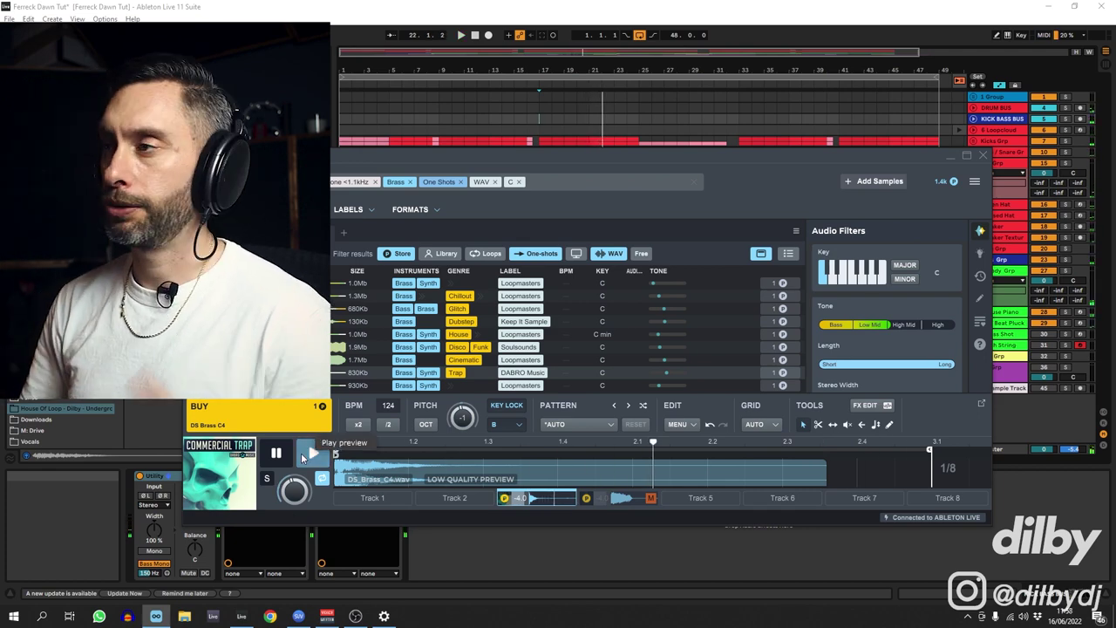
drag(879, 152, 848, 90)
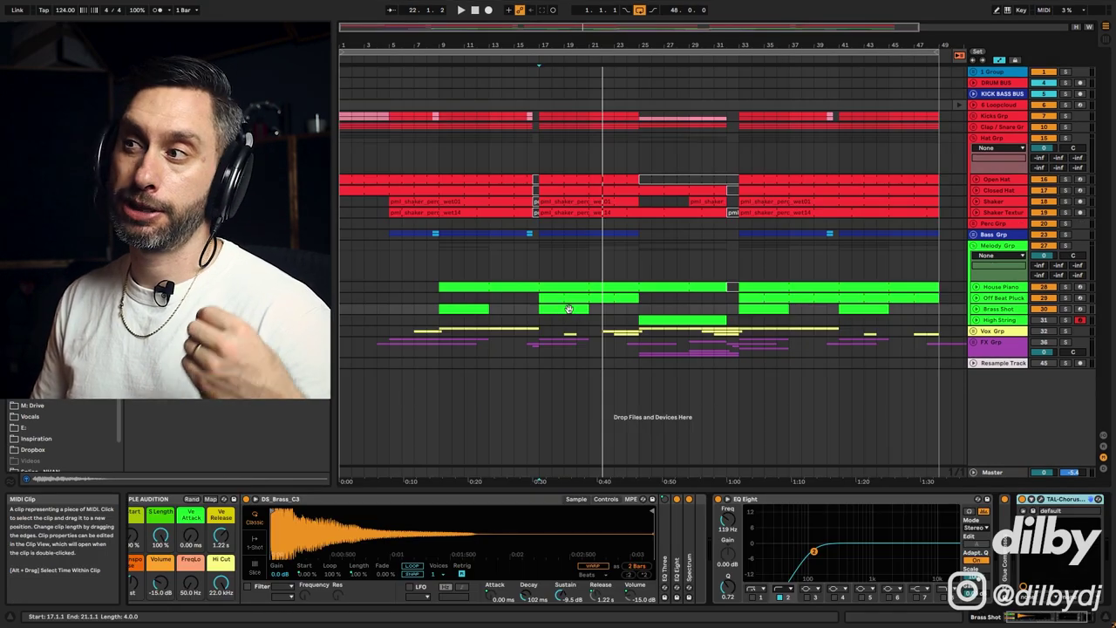
Select the Brass Shot clip at bars 17–21, then unfold and solo the High String track.
click(573, 308)
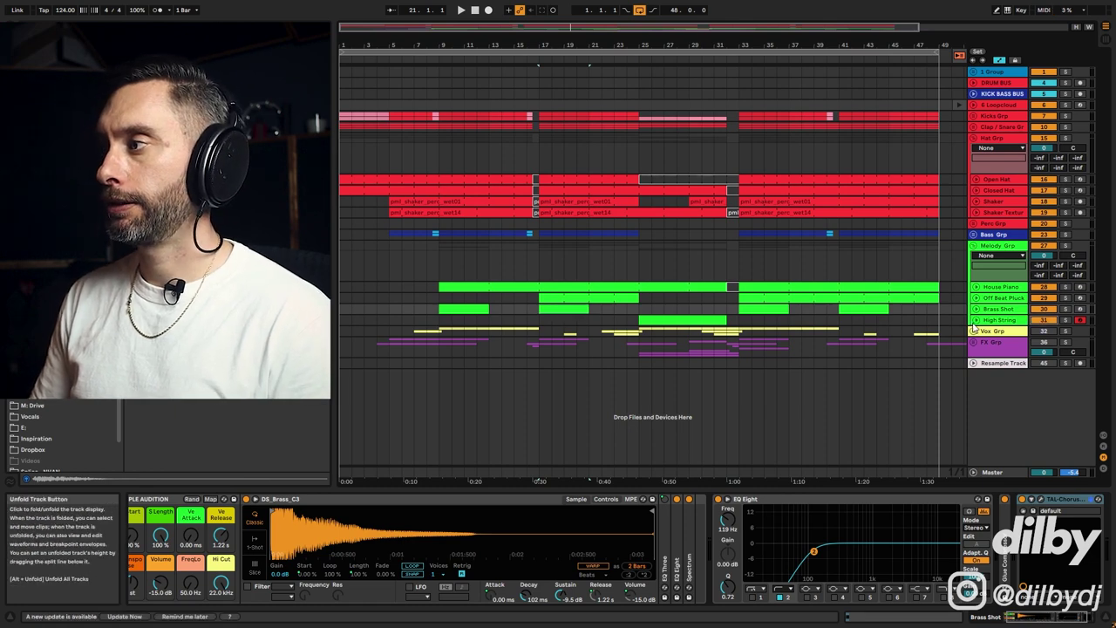
click(973, 319)
click(670, 350)
Play from bar 27 and open the High String chain's LFOTool window, moving it aside.
key(space)
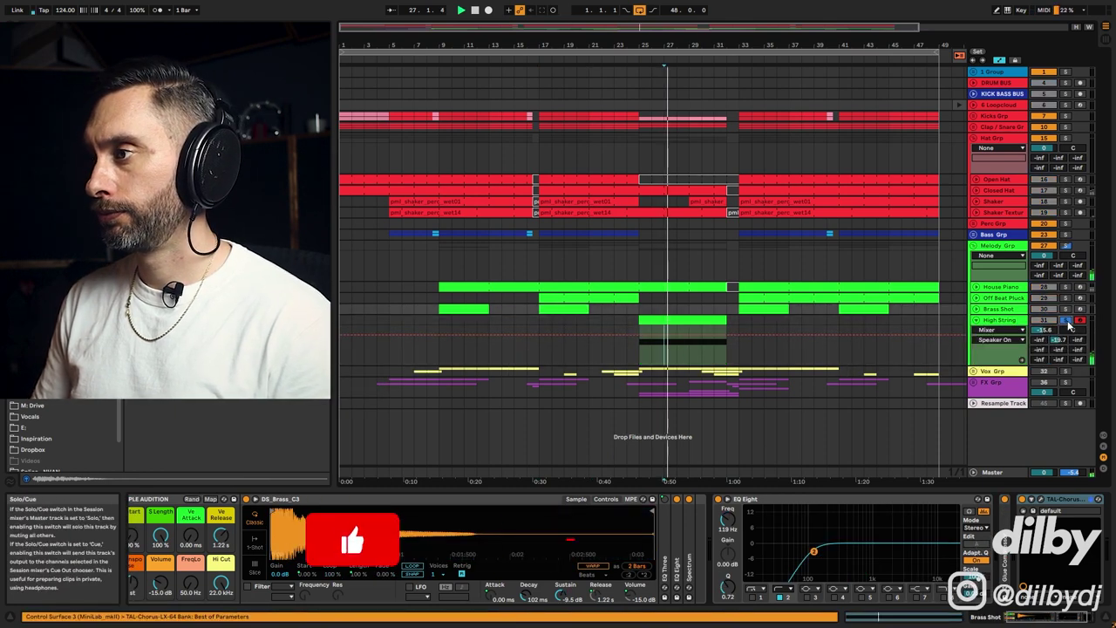
click(1066, 320)
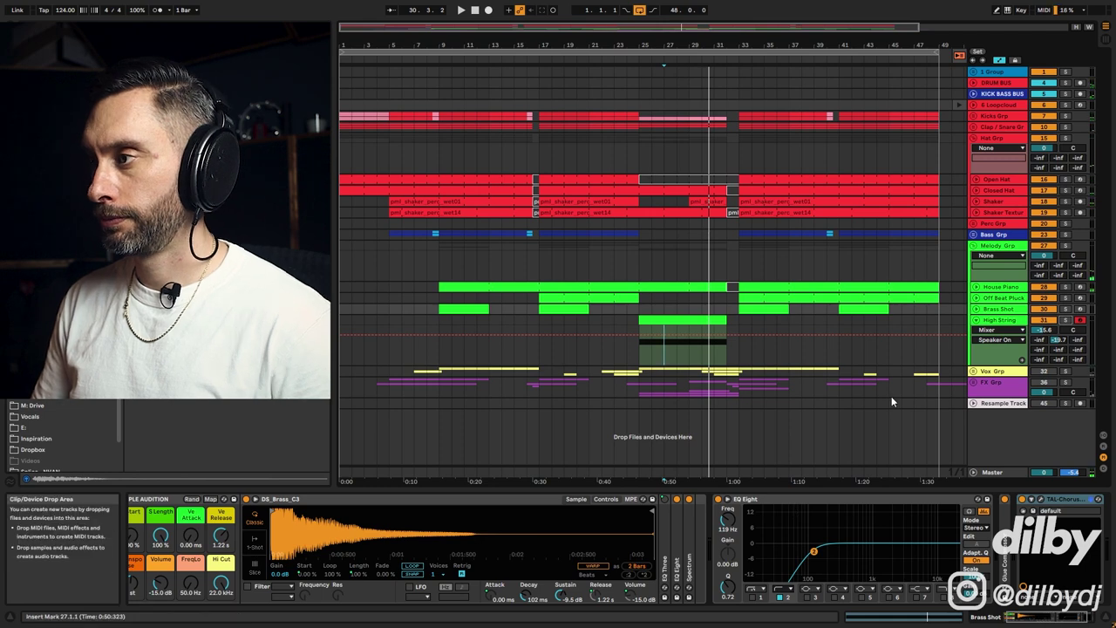
click(995, 323)
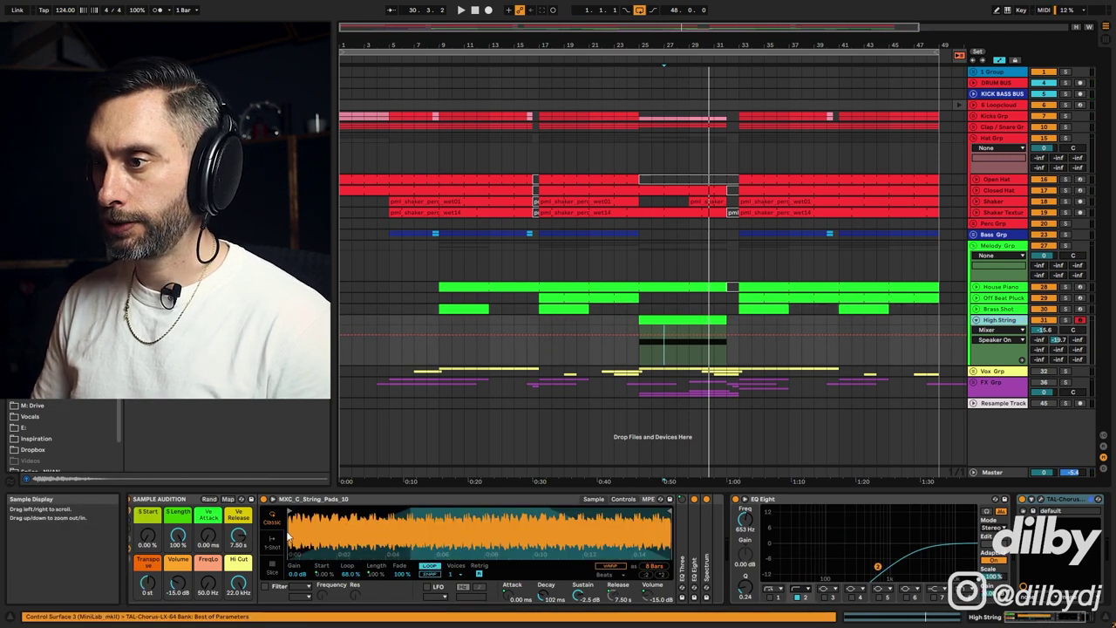
click(1030, 616)
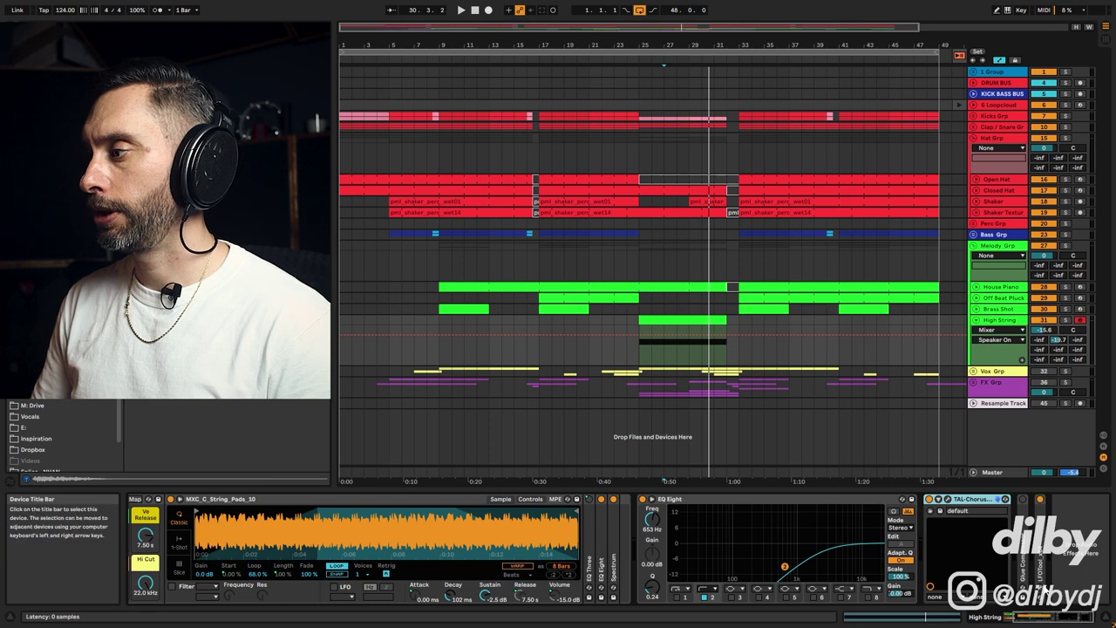
click(1046, 564)
drag(703, 106, 563, 133)
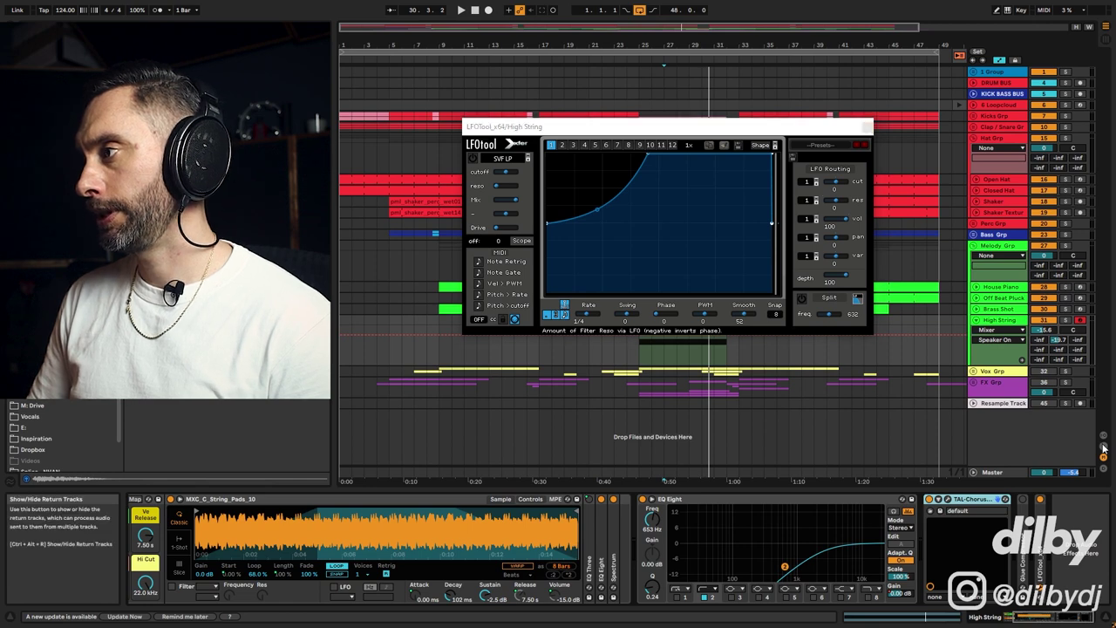
Inspect the B Synth Verb return's VerbSuite Classics reverb, then play and unfold Vox Grp.
click(1102, 446)
click(998, 384)
click(177, 498)
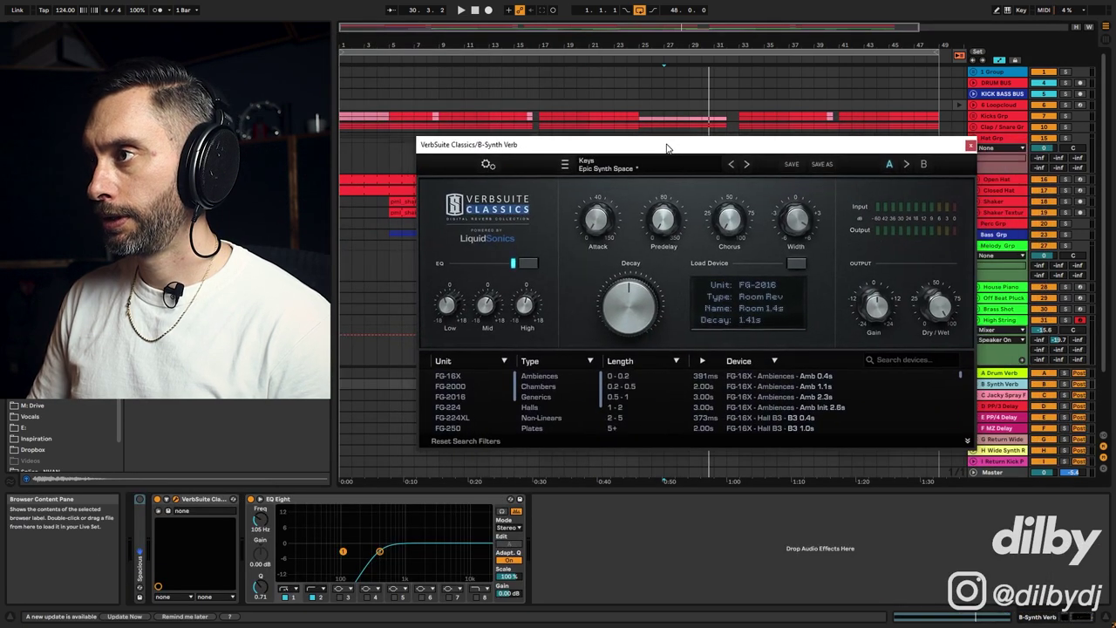
key(ctrl+alt+p)
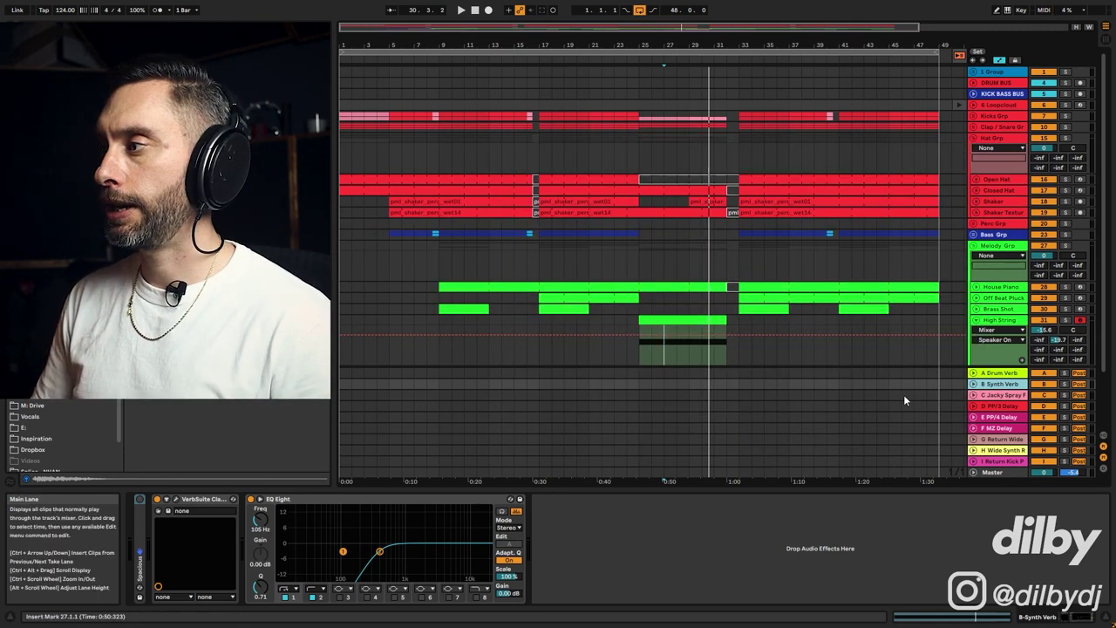
click(1103, 450)
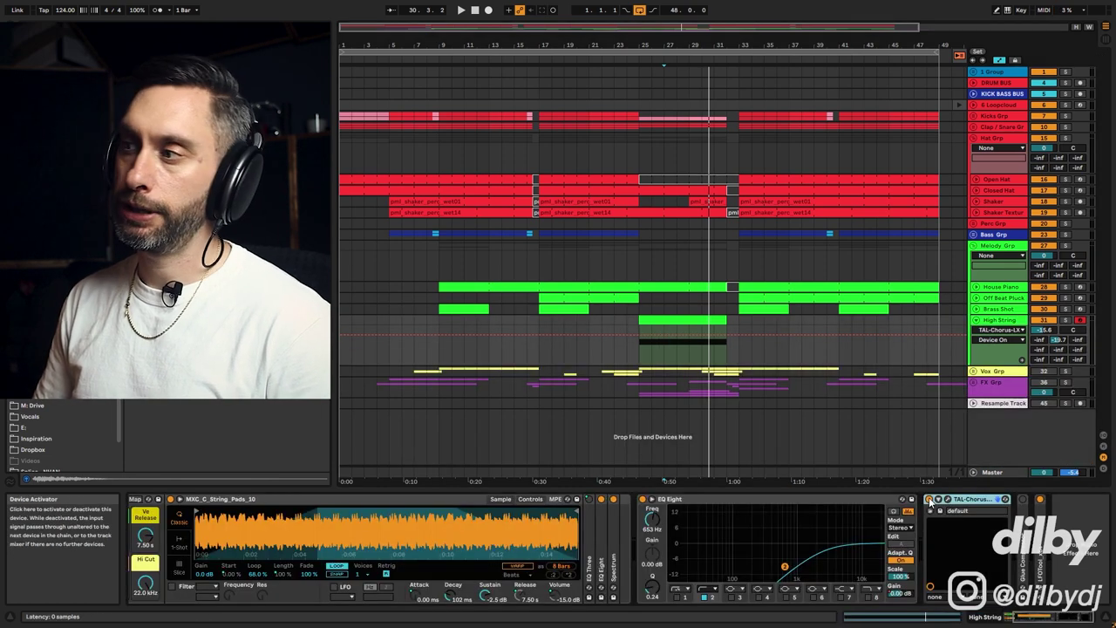
key(space)
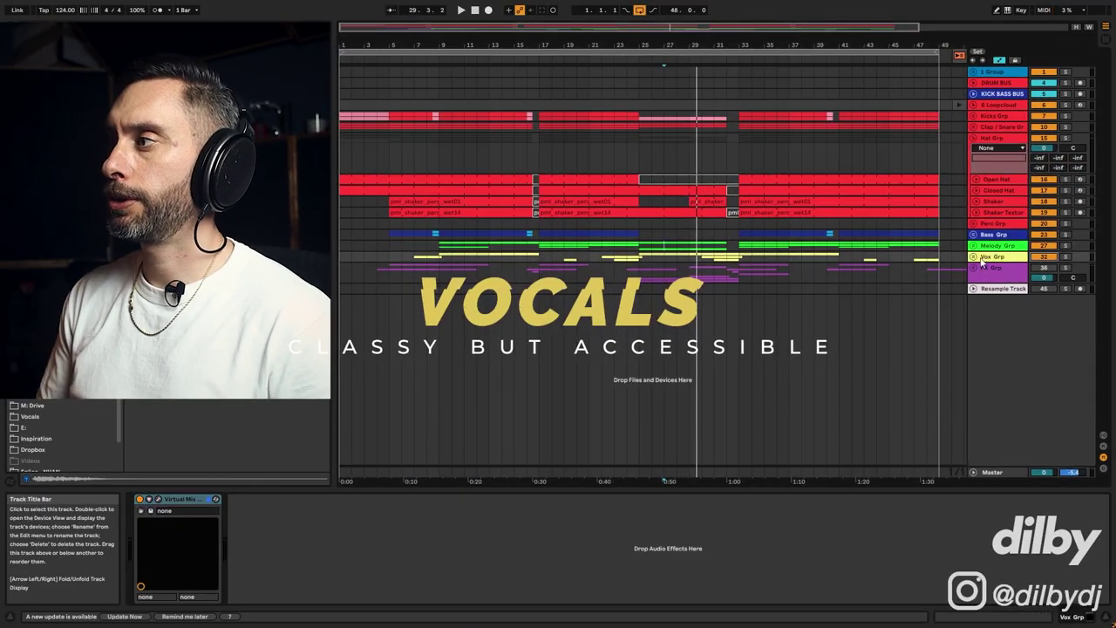
click(973, 256)
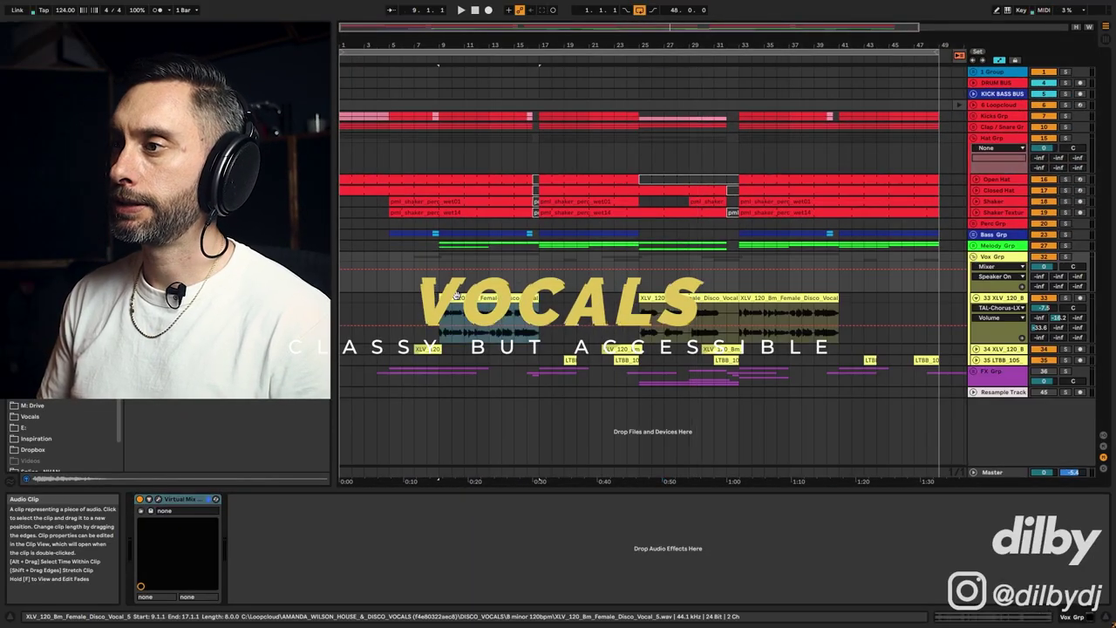
Select the track 33 vocal clip and play it in the full mix, then stop.
click(523, 324)
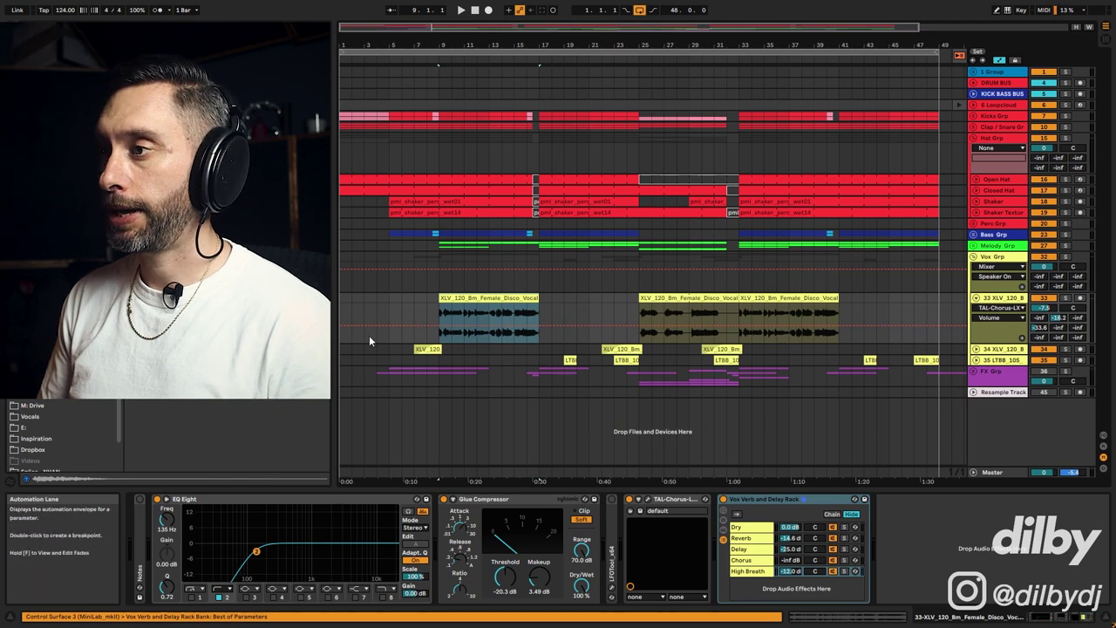
key(space)
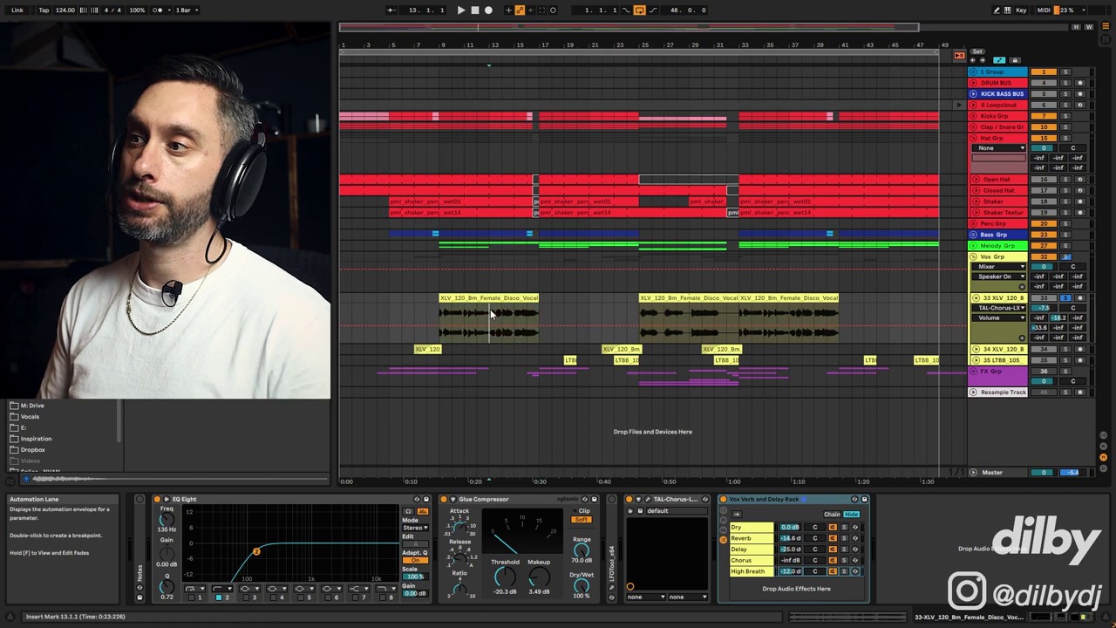
click(1065, 298)
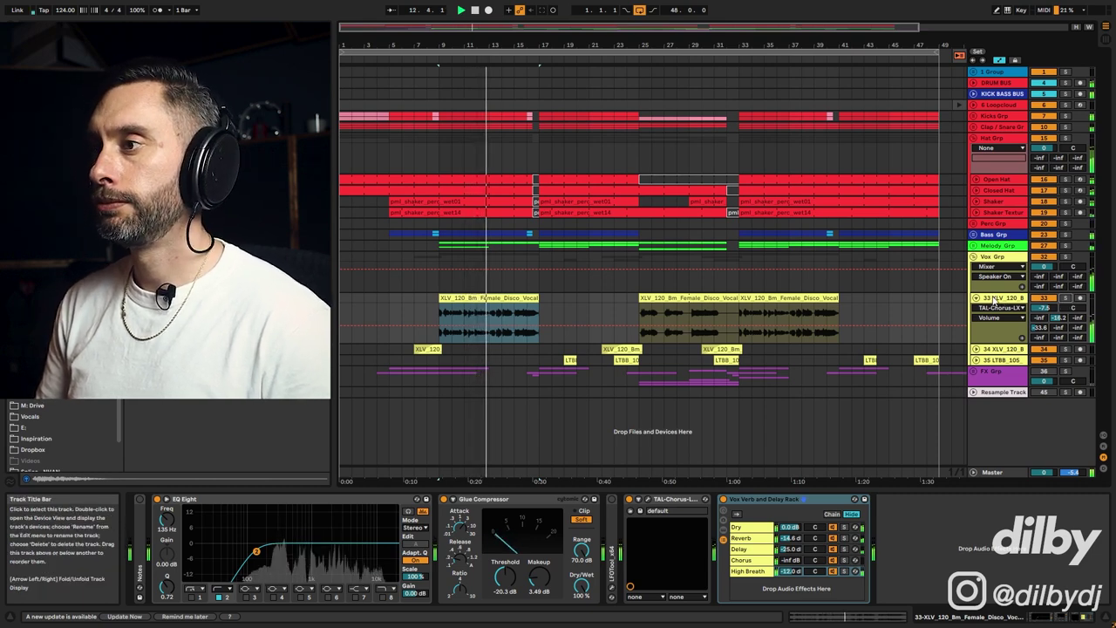
key(space)
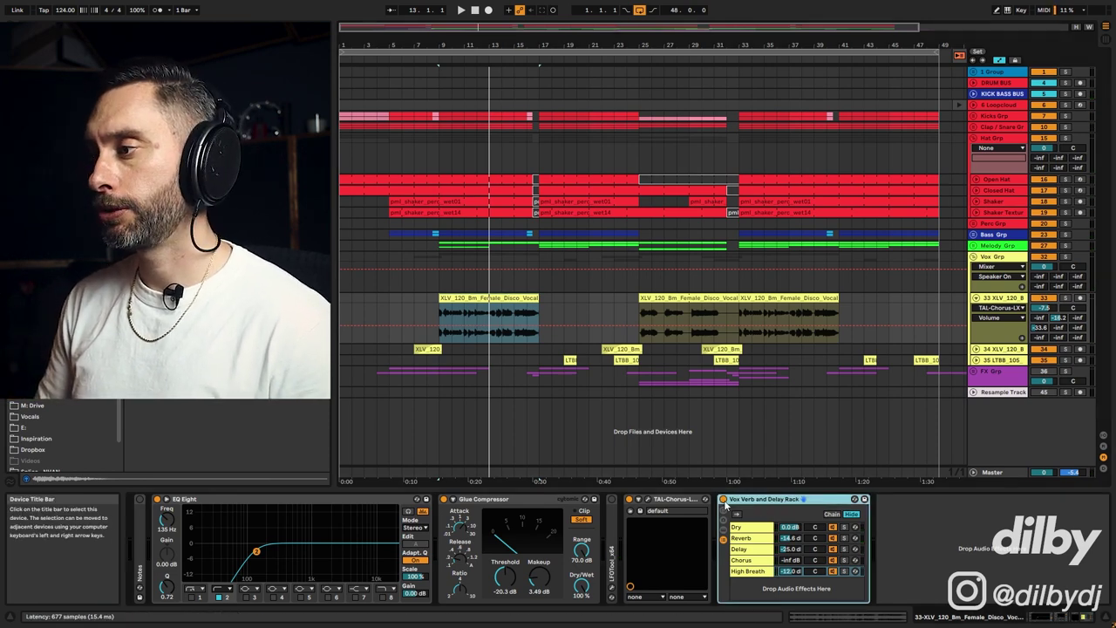
Examine the Vox Verb and Delay Rack's Reverb and Dry chains, then select TAL-Chorus-LX.
click(760, 538)
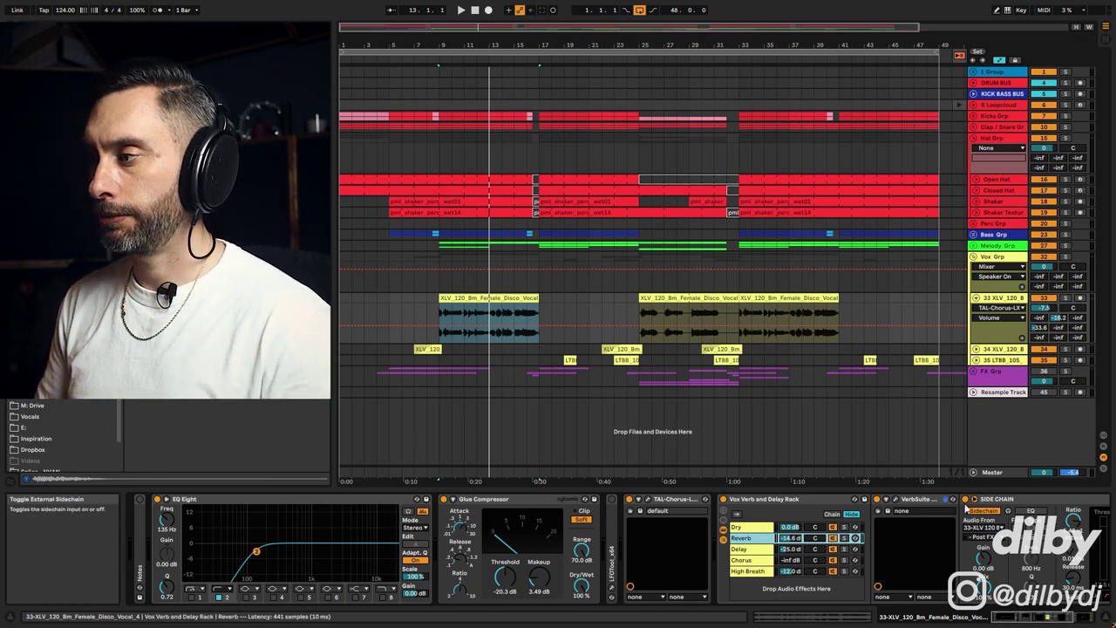
click(801, 526)
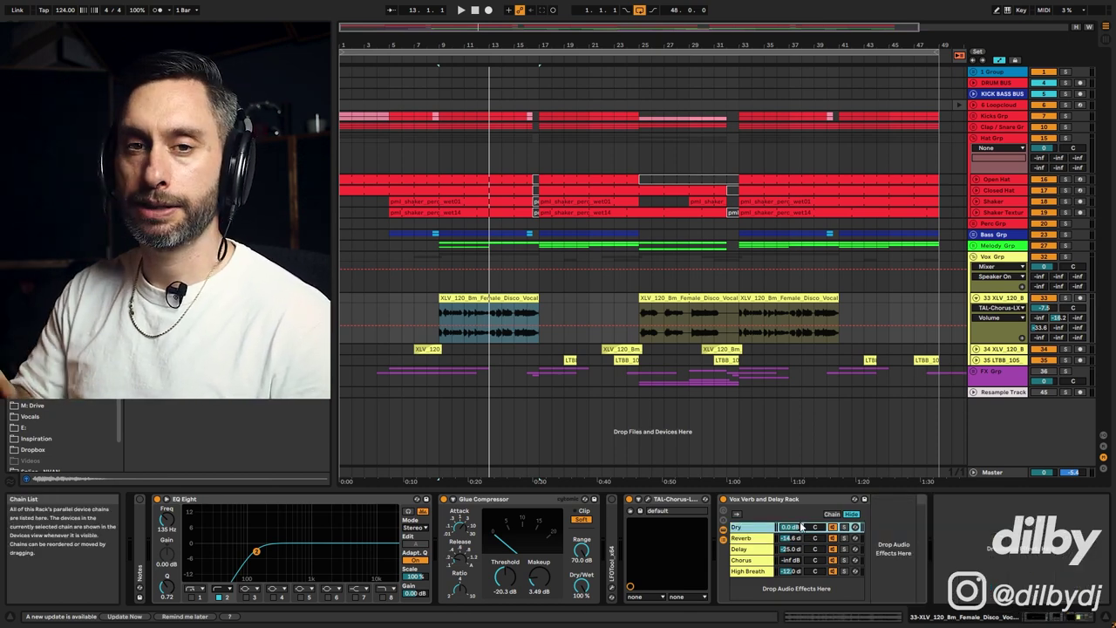
click(634, 502)
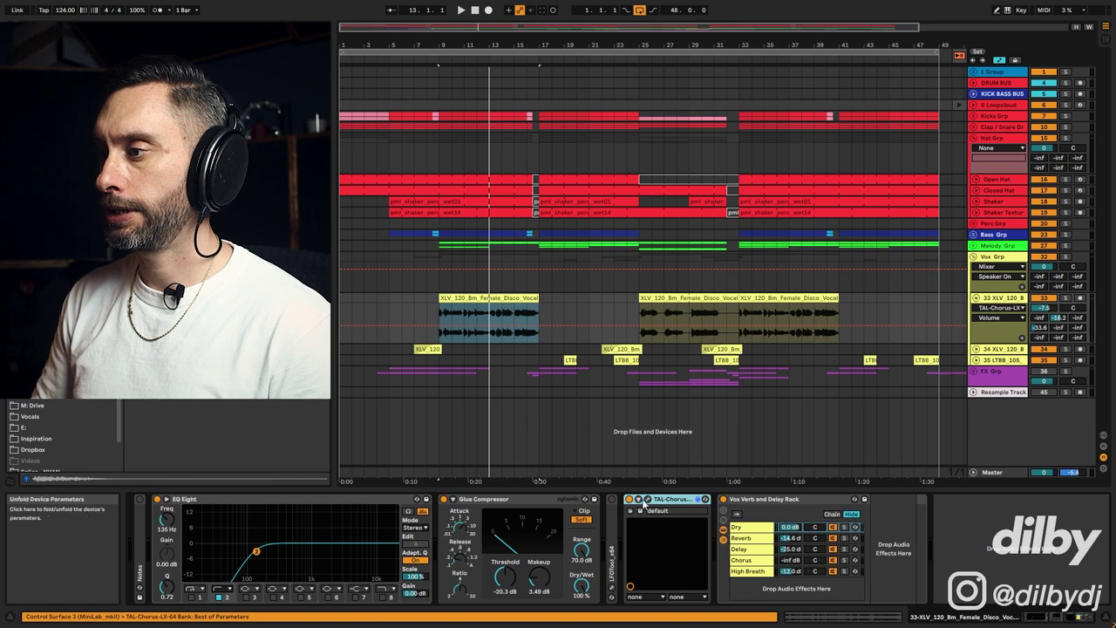
Solo the track 33 vocal and compare TAL-Chorus-LX on and off while playing from bar 9.
click(646, 500)
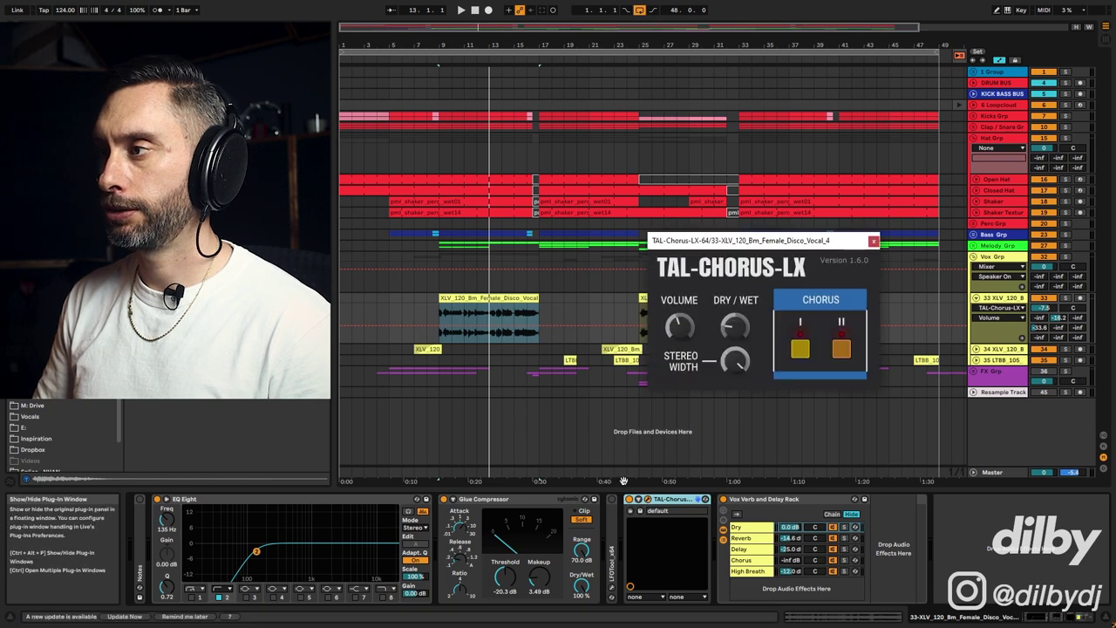
click(1064, 298)
key(space)
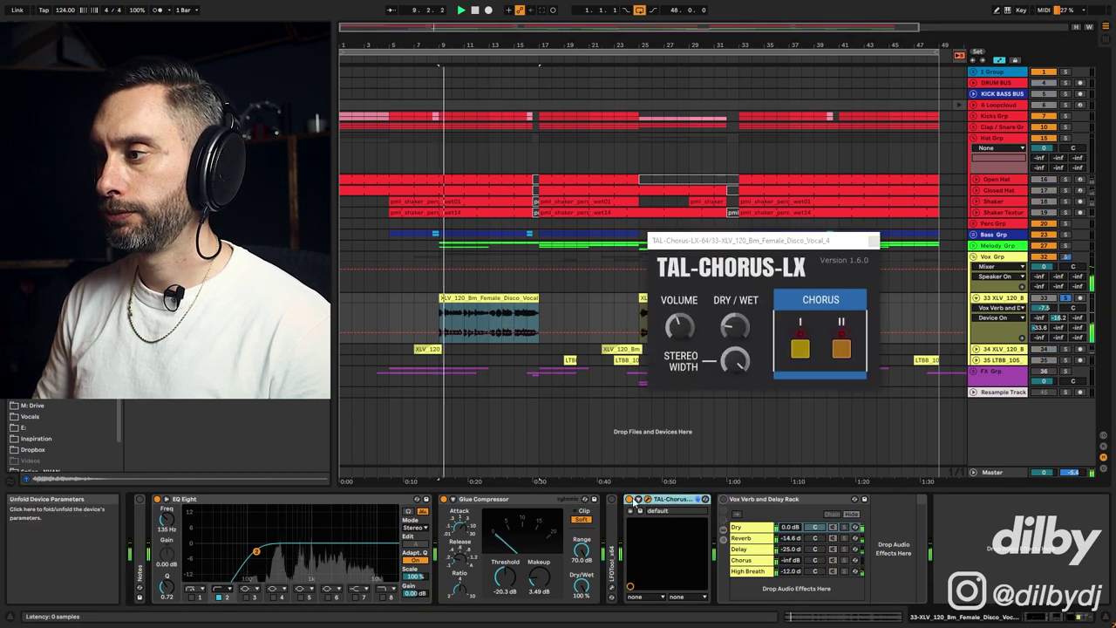
click(630, 500)
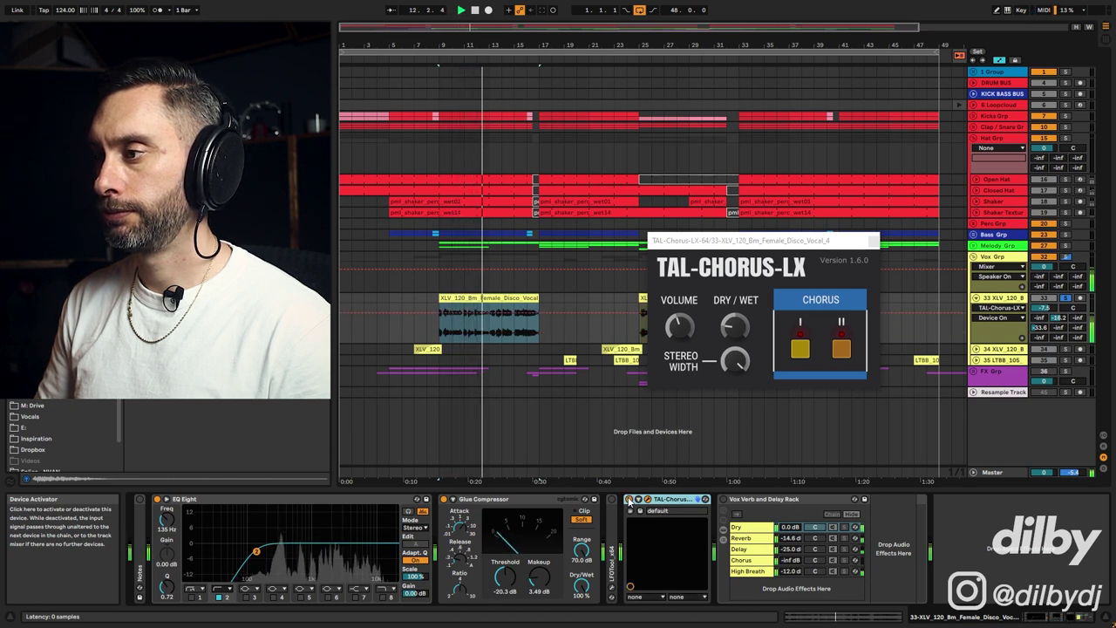
key(space)
key(ctrl+alt+p)
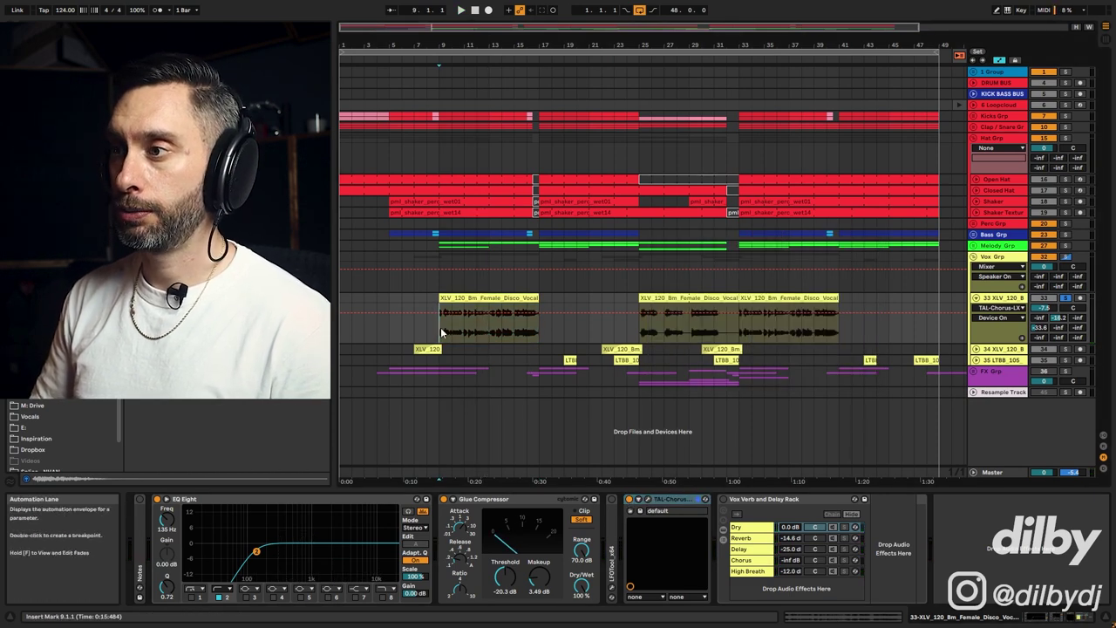
Play bars 9–16 of the vocal clip with the Glue Compressor bypassed, then restore it.
drag(441, 332, 536, 334)
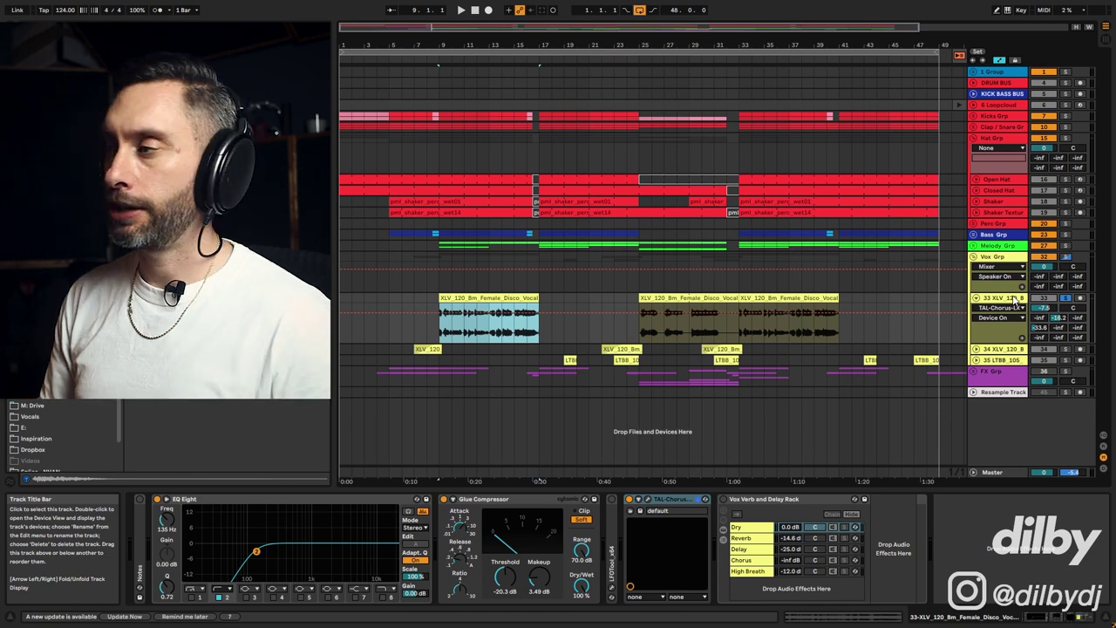
key(space)
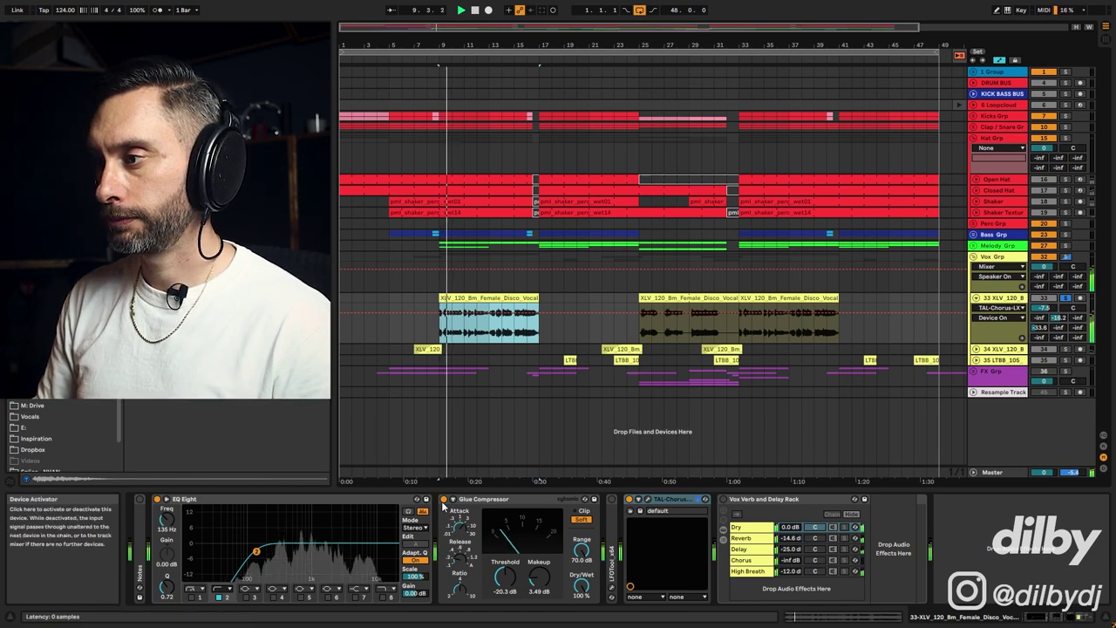
click(443, 499)
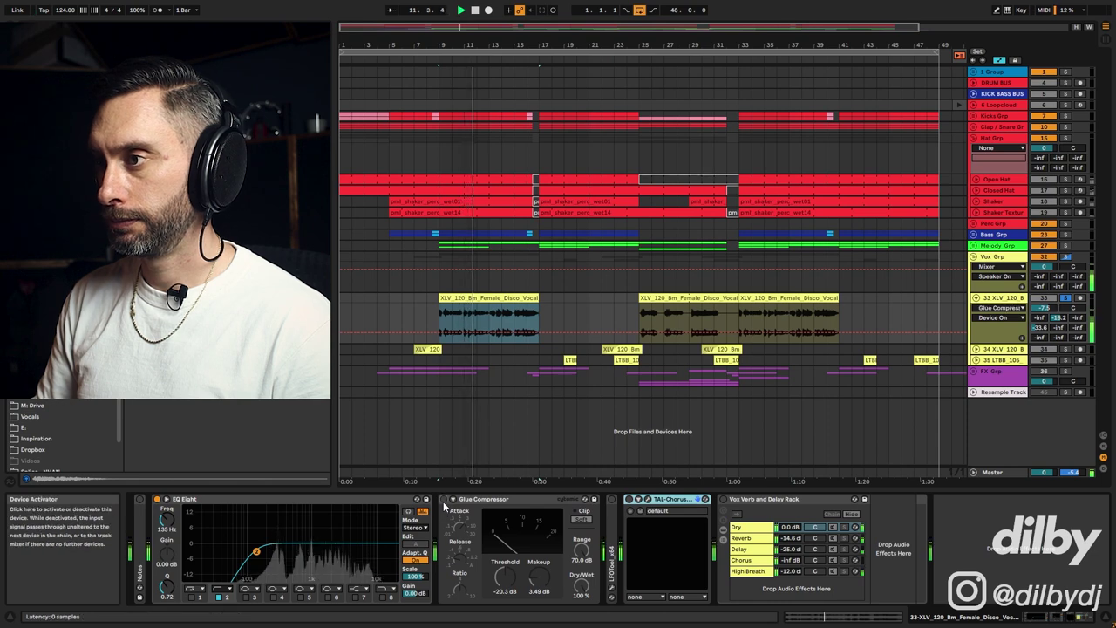
click(444, 501)
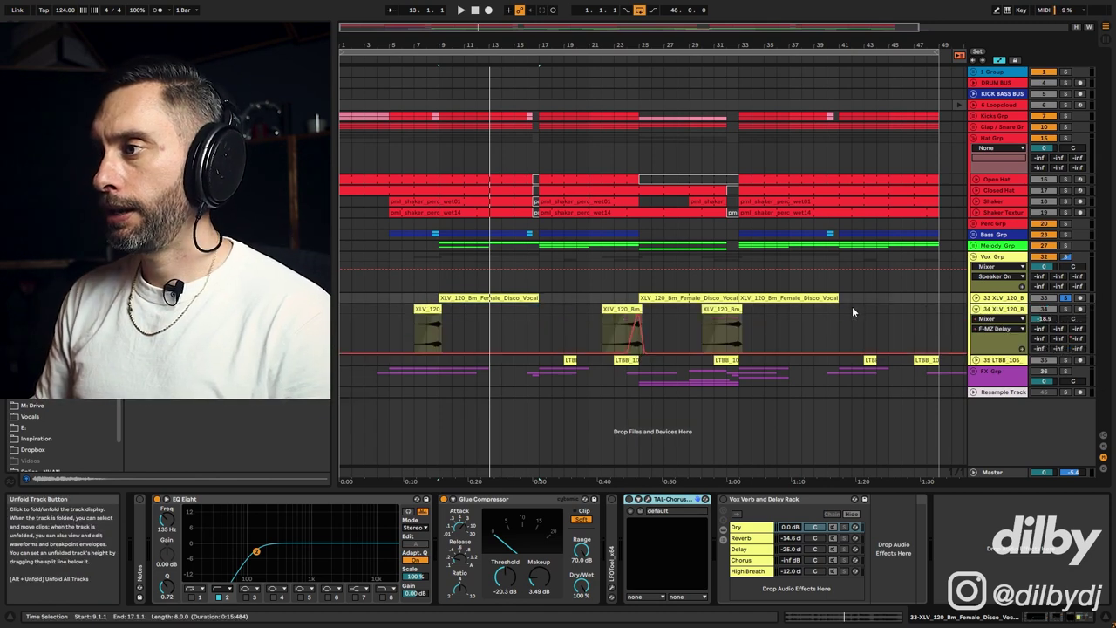
Unfold track 33 and zoom to where track 34's reversed tail meets the vocal.
click(427, 330)
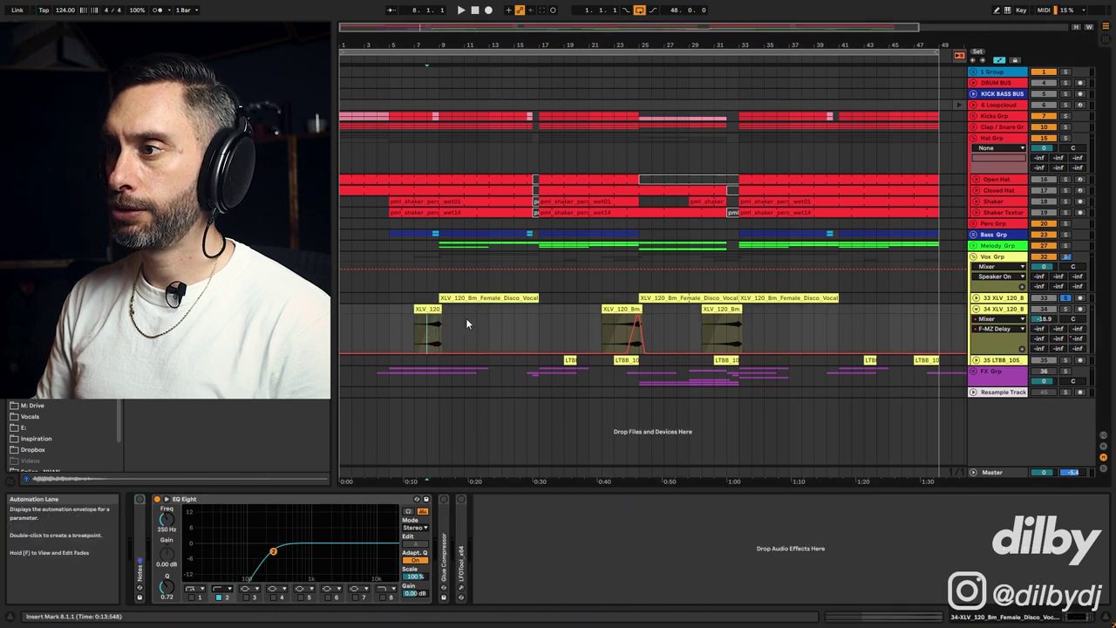
click(974, 297)
mouse_move(445, 26)
mouse_down()
mouse_move(443, 40)
mouse_move(427, 26)
mouse_up()
drag(708, 309, 615, 309)
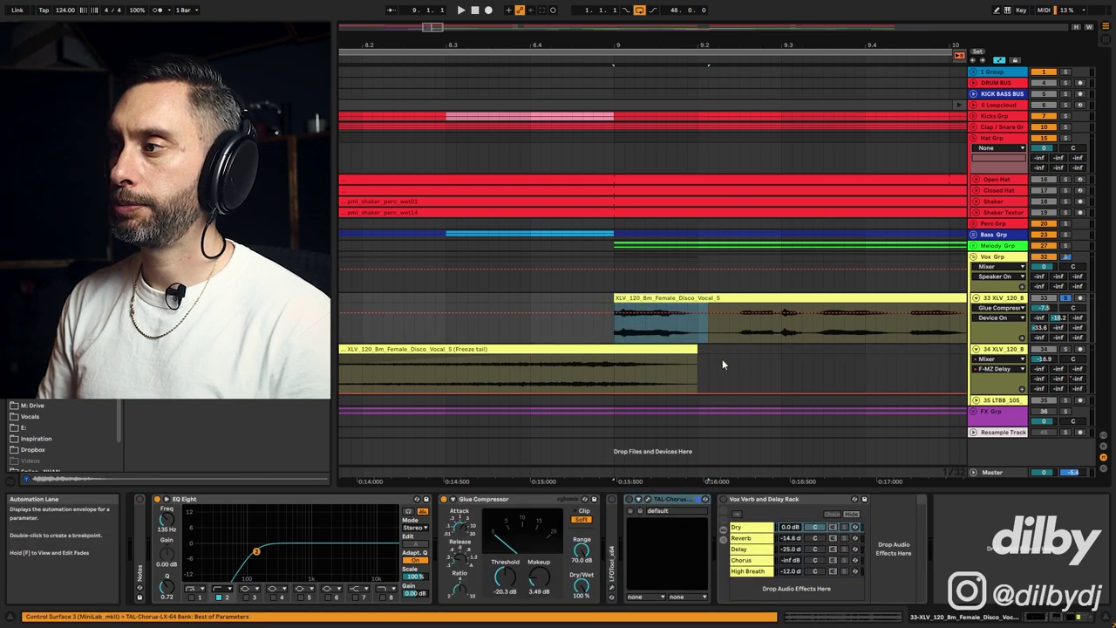
scroll(635, 353, down, 5)
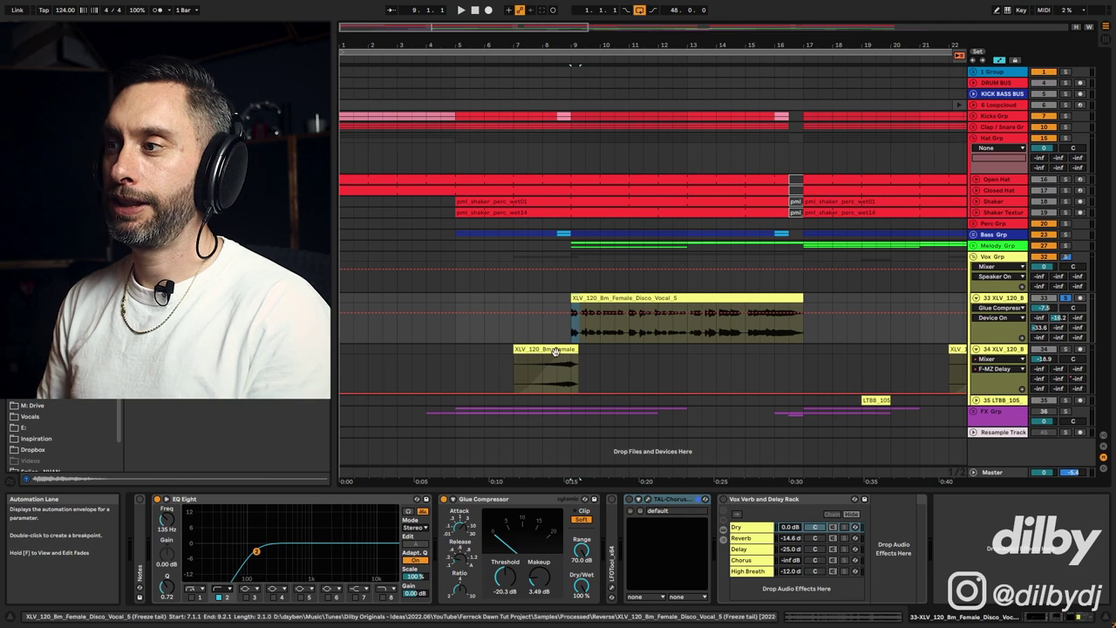
Play track 34's reversed freeze-tail clip from bar 7 into the main vocal.
click(543, 373)
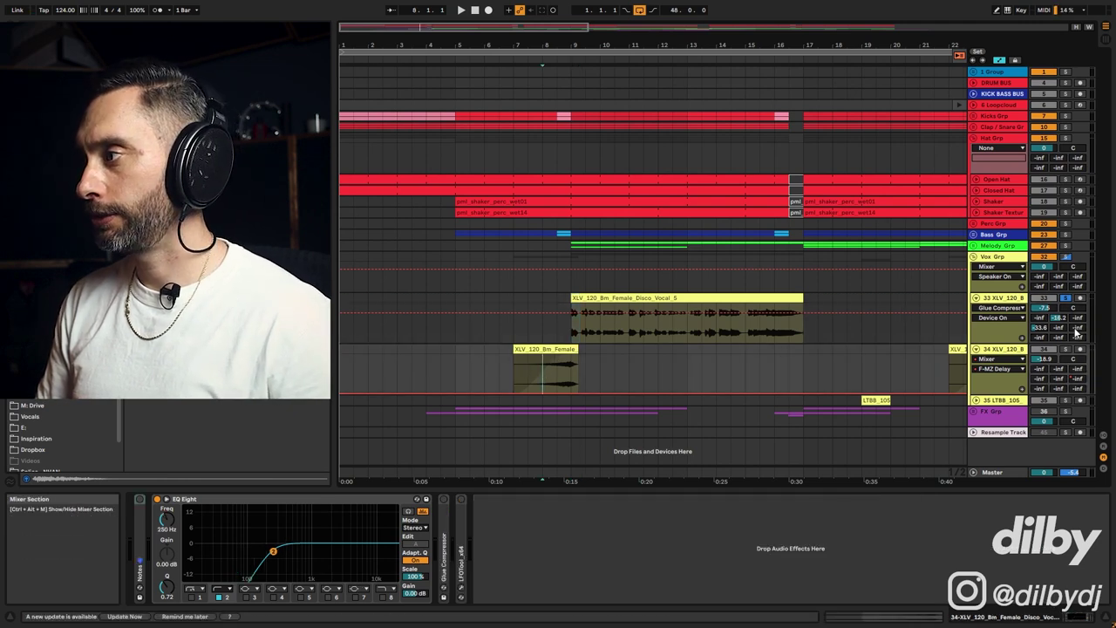
click(533, 349)
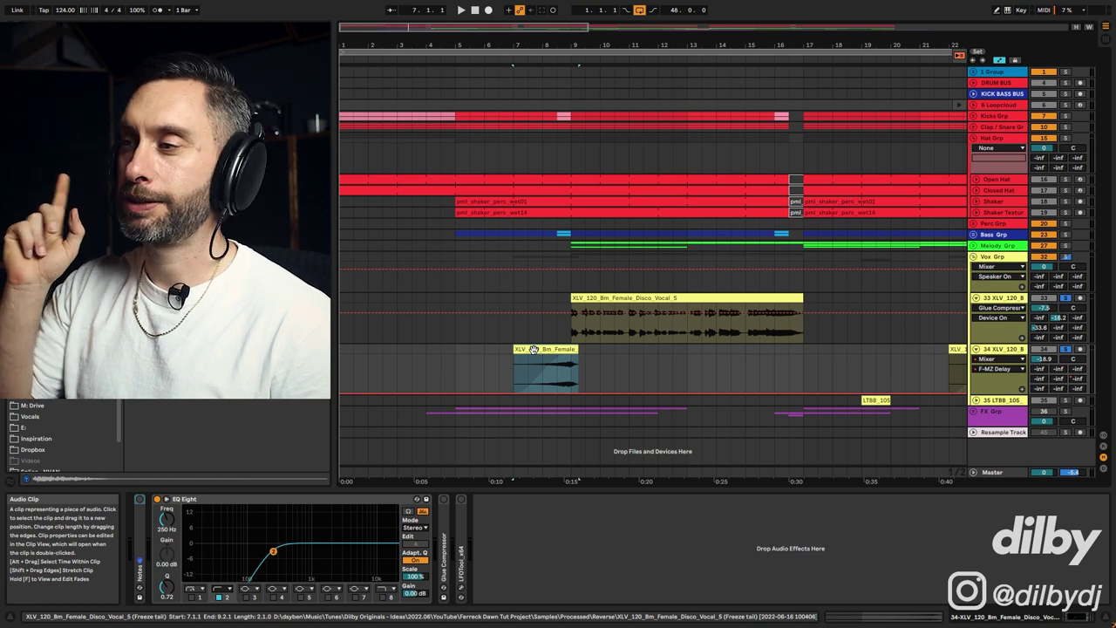
key(space)
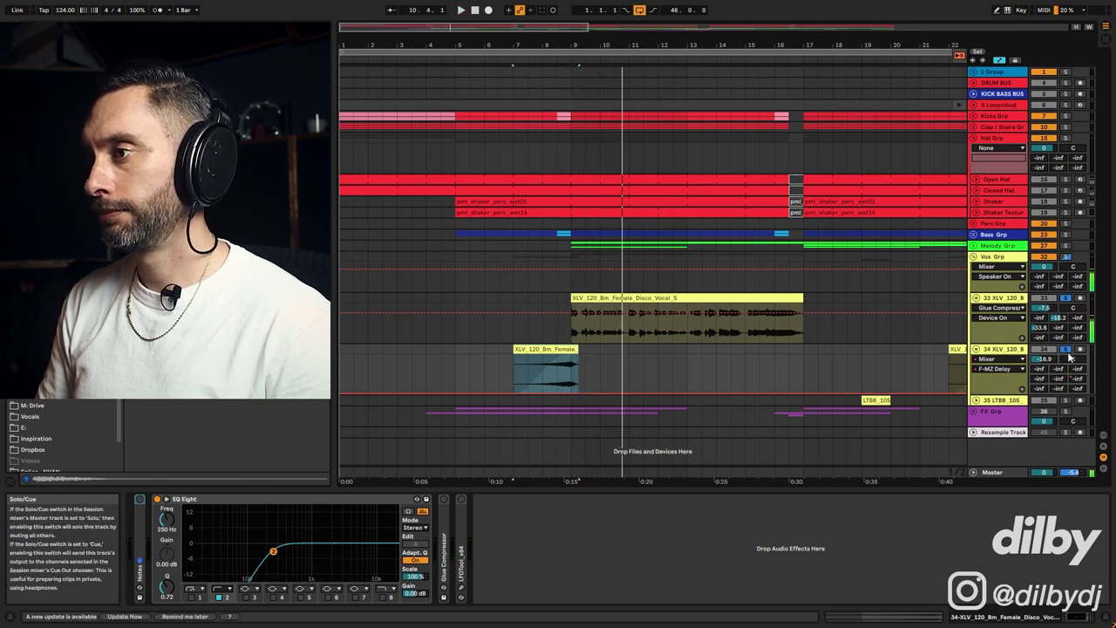
Play the arrangement from bar 18 to bar 23, then select the short LTBB clip at bar 19.
click(543, 375)
key(space)
key(space)
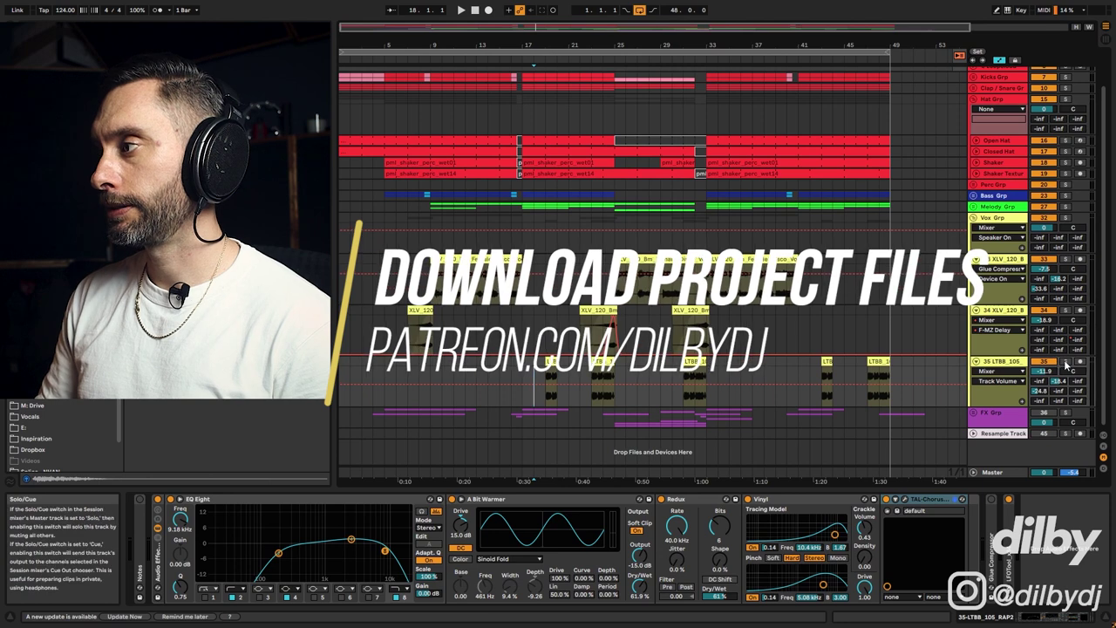
key(space)
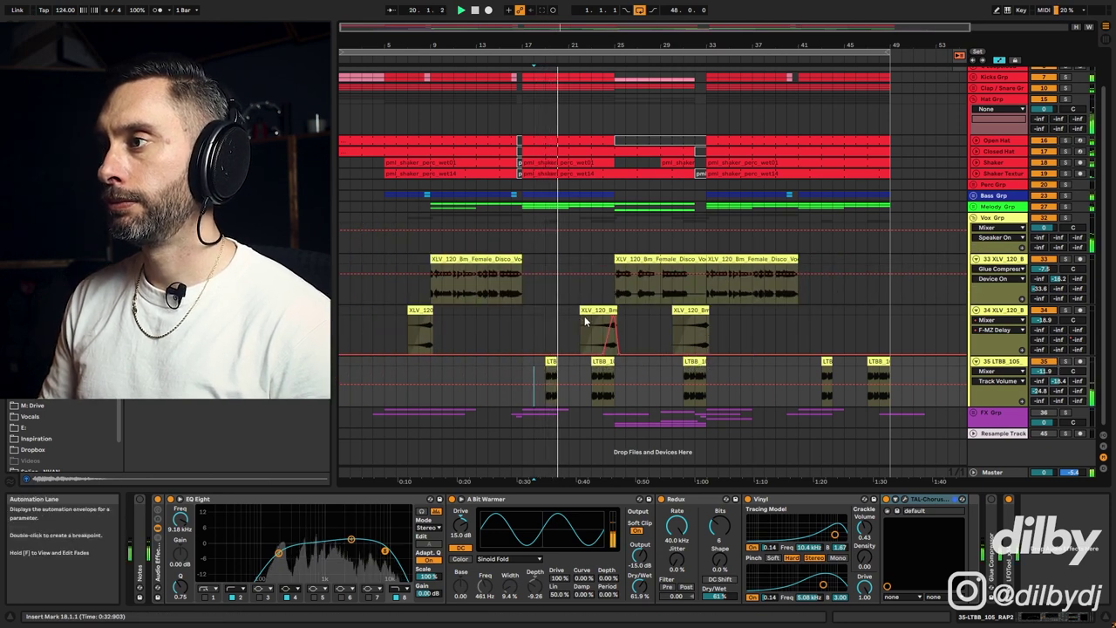
click(599, 371)
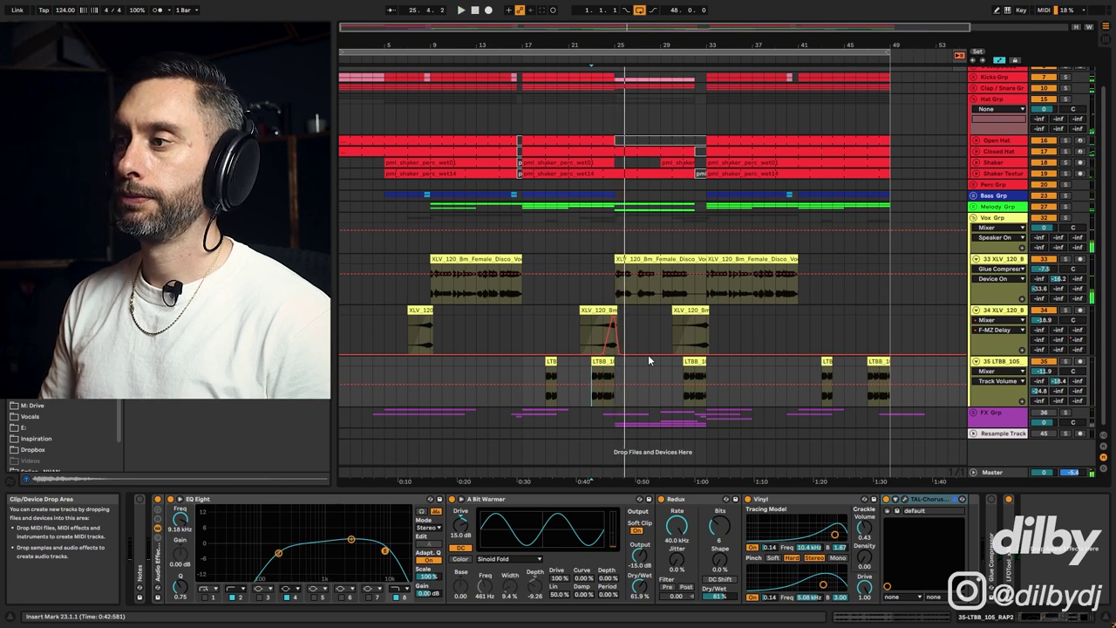
key(space)
click(547, 372)
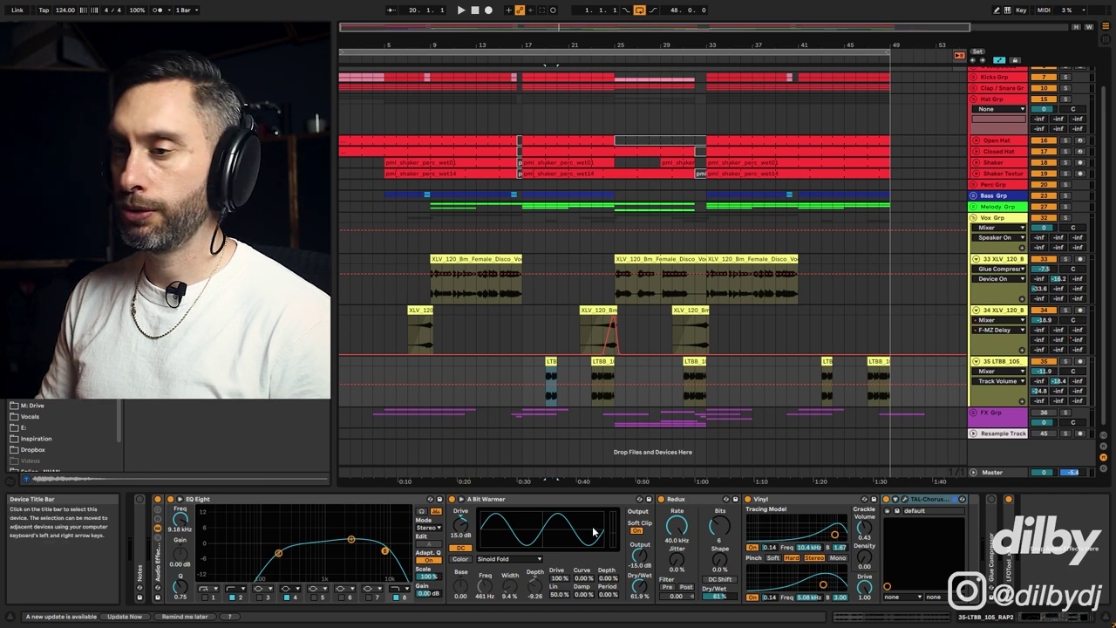
Bypass track 35's effect rack, then reactivate EQ Eight and TAL-Chorus-LX and compare Redux.
key(0)
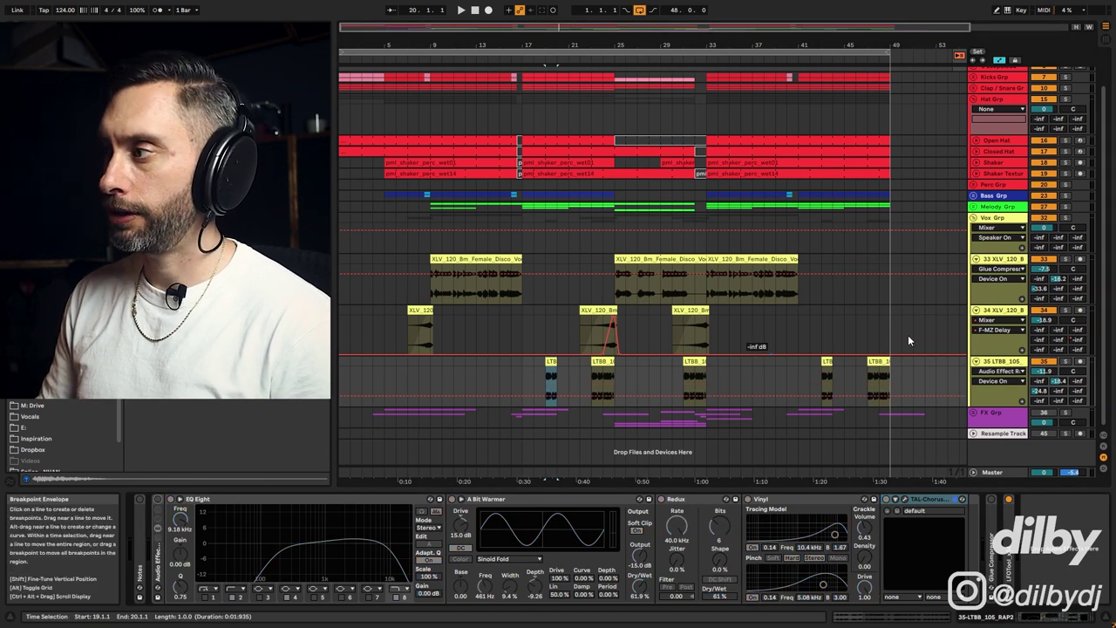
key(space)
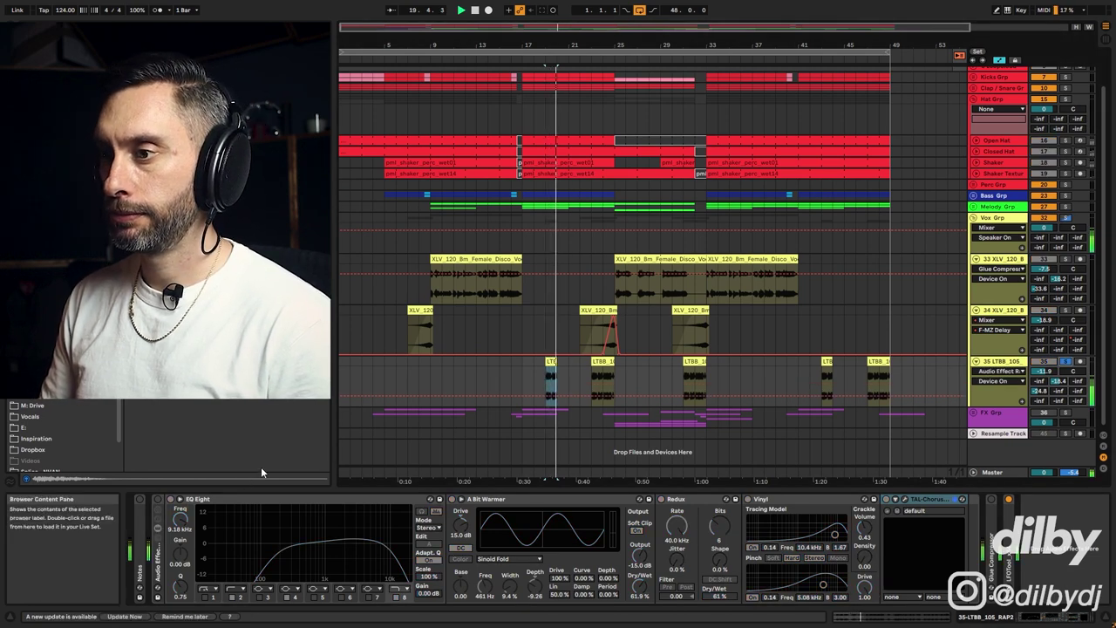
click(158, 499)
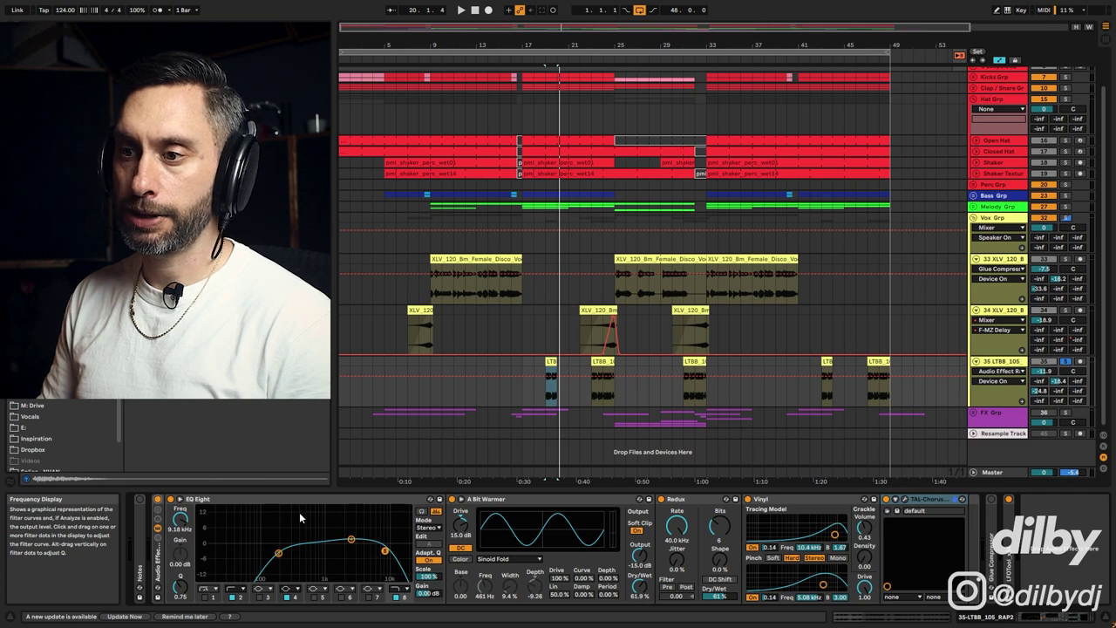
click(887, 499)
click(662, 499)
click(662, 499)
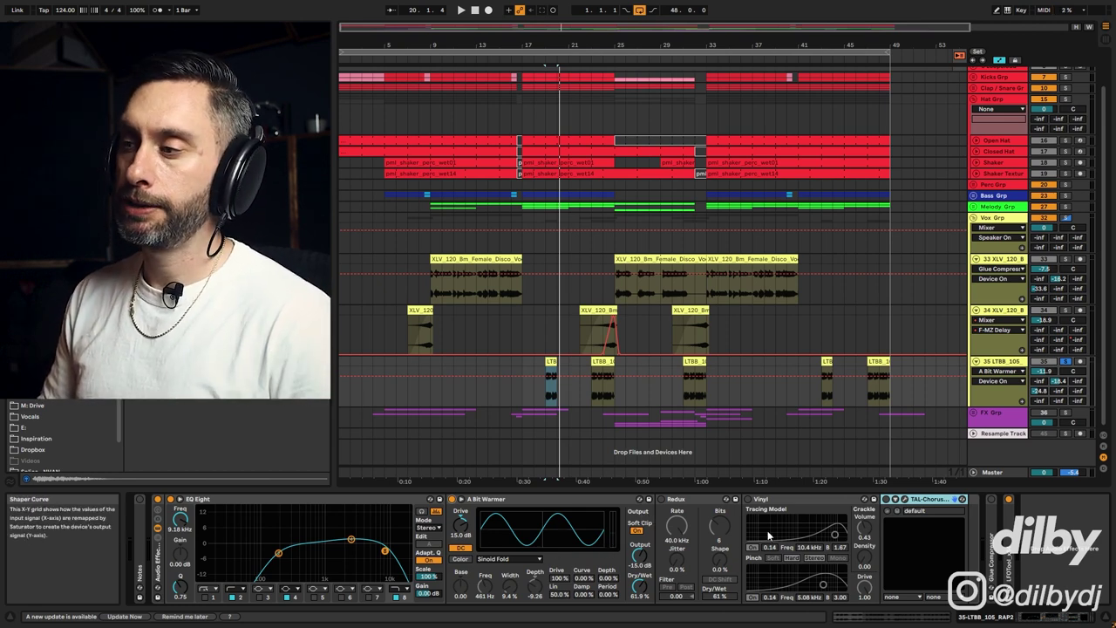
Bypass A Bit Warmer, switch on Redux and raise its Dry/Wet to 100 %.
key(space)
click(452, 499)
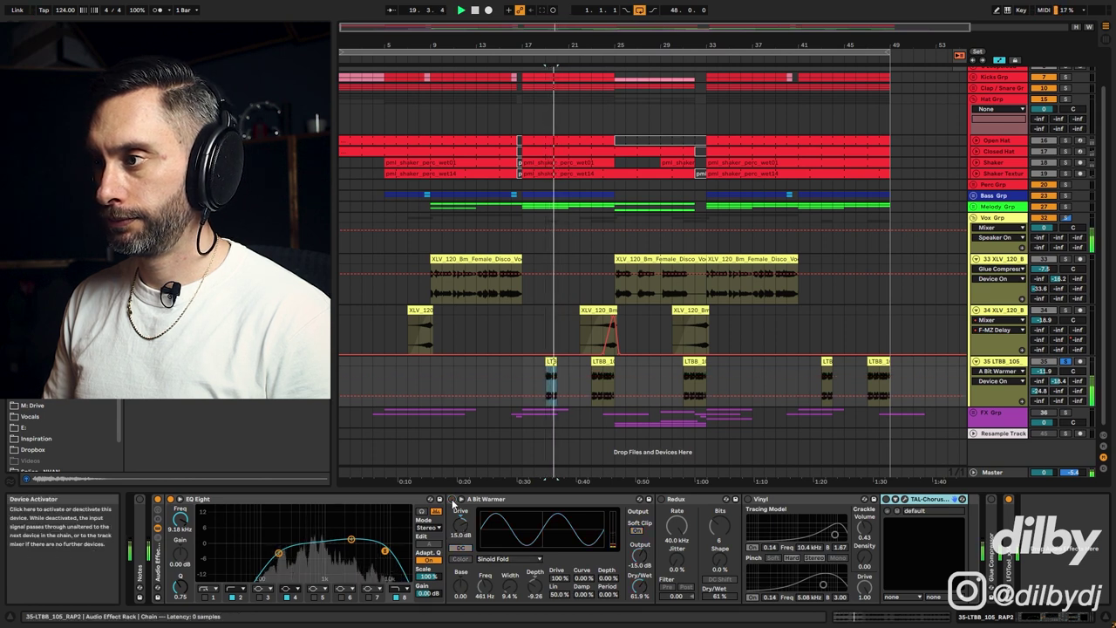
click(675, 500)
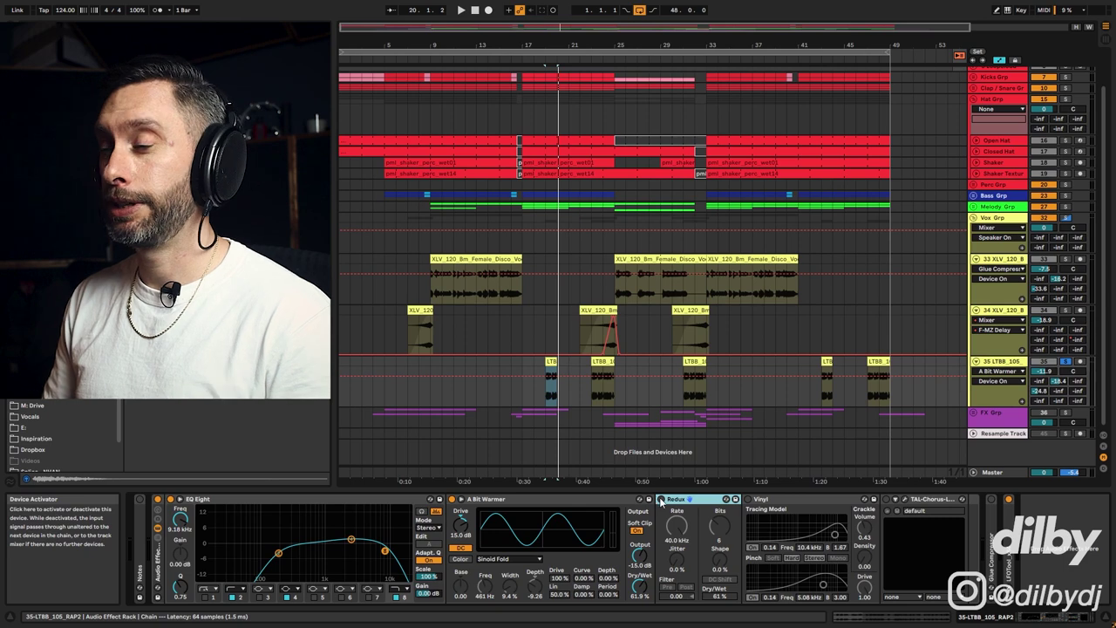
click(660, 501)
key(space)
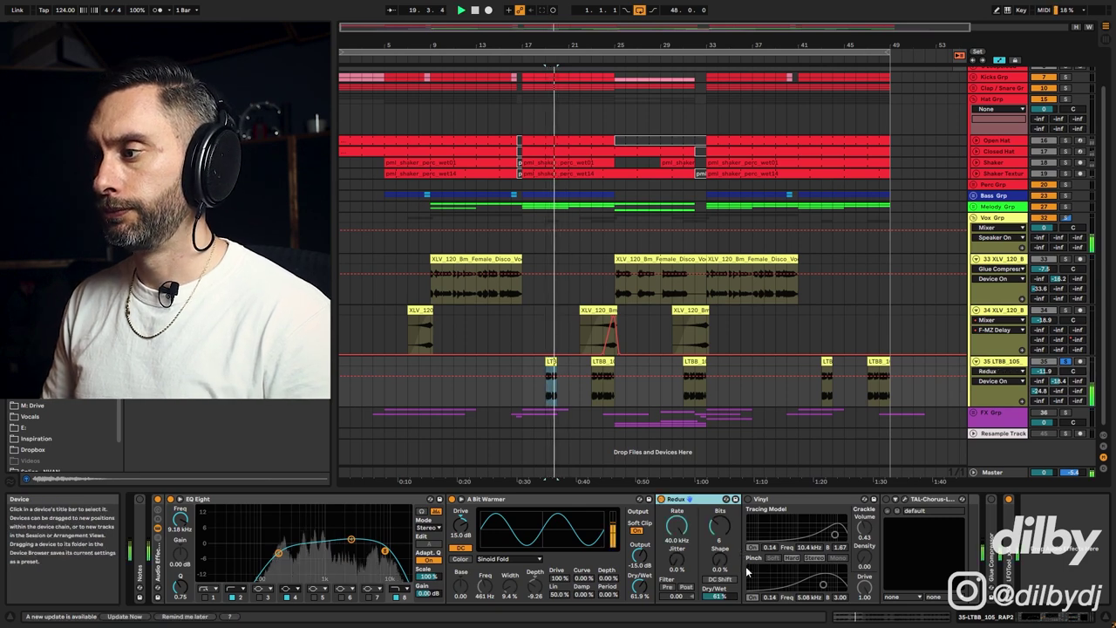
drag(717, 597, 720, 563)
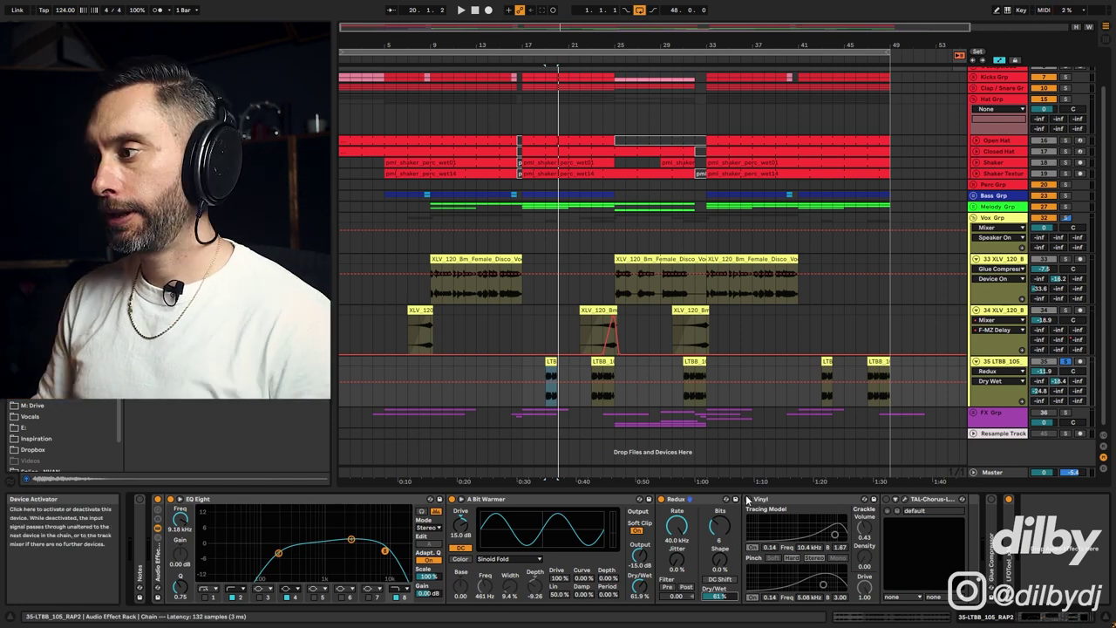
Compare the Vinyl effect off and on, then view and close the TAL-Chorus-LX window.
click(748, 541)
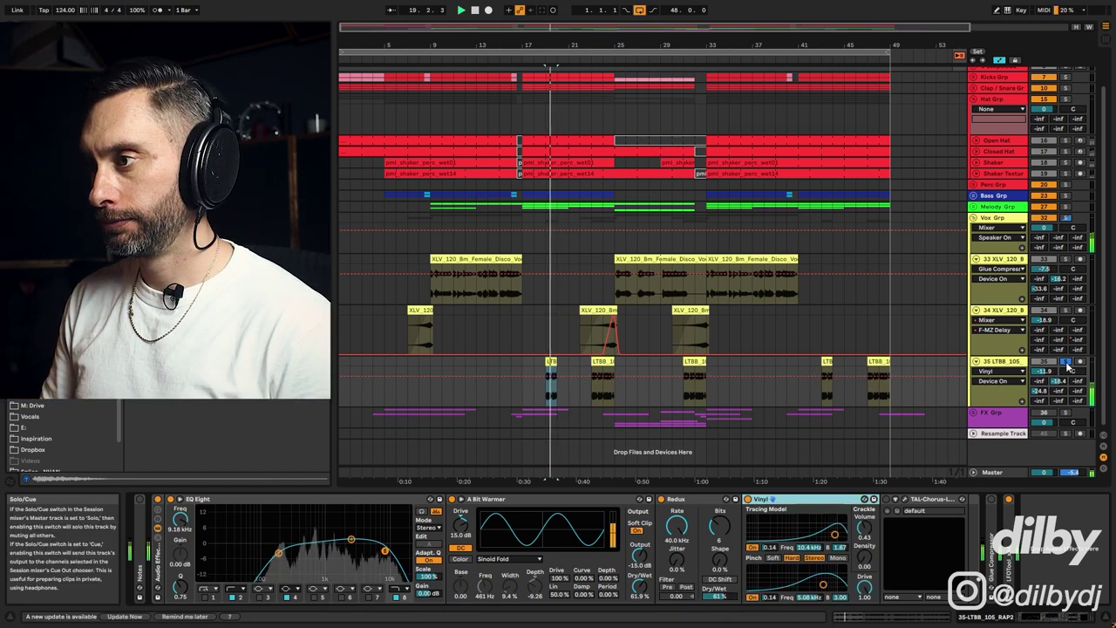
click(747, 499)
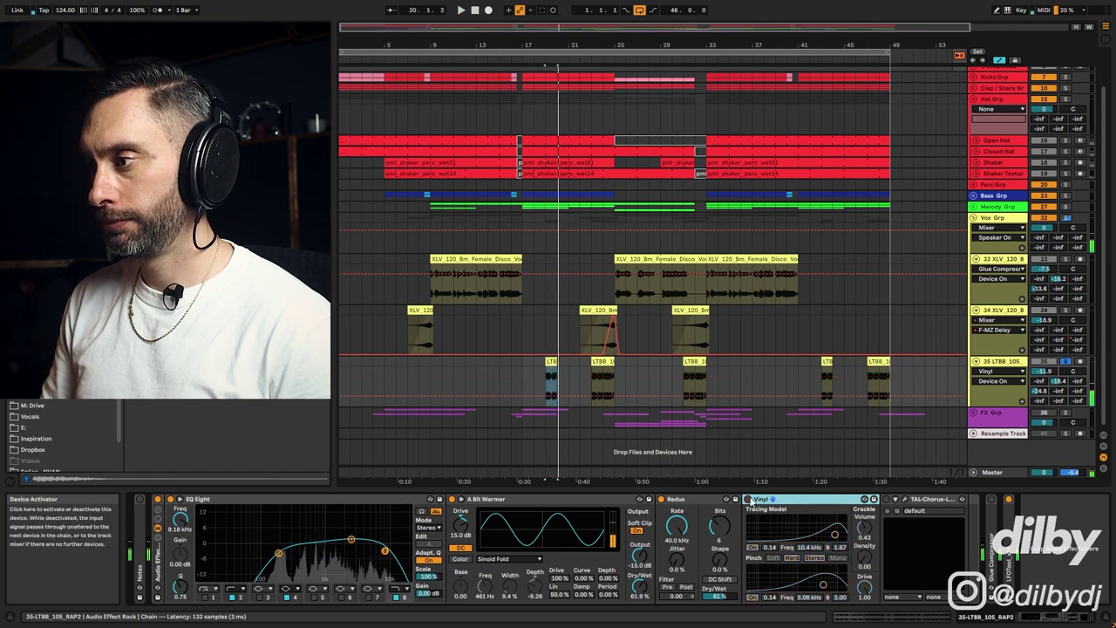
click(747, 499)
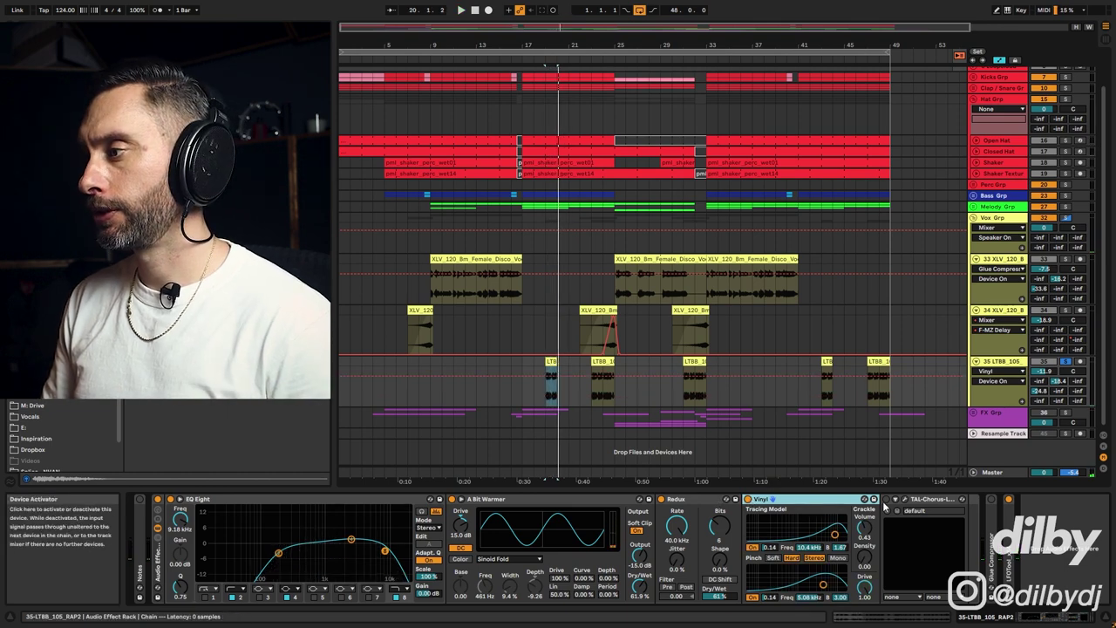
click(930, 500)
click(906, 502)
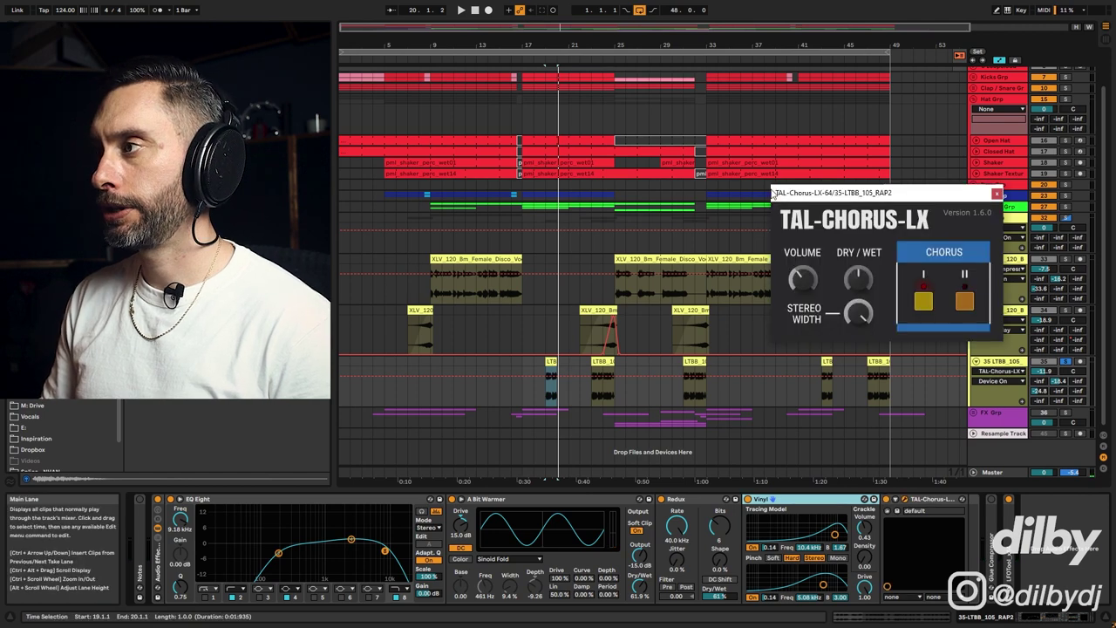
drag(802, 187, 741, 186)
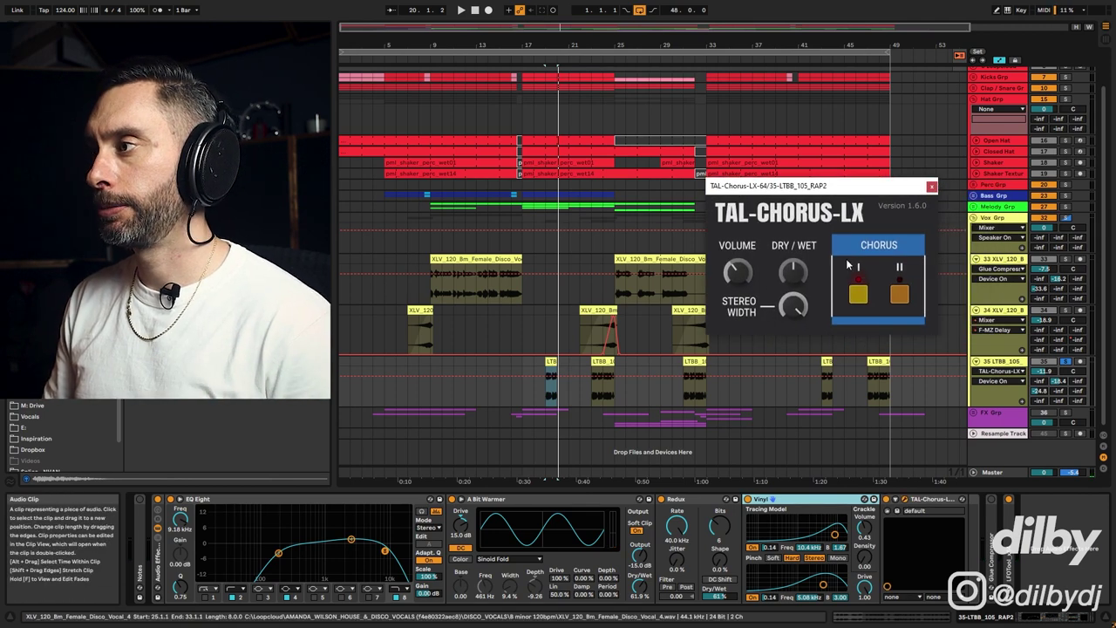
click(931, 186)
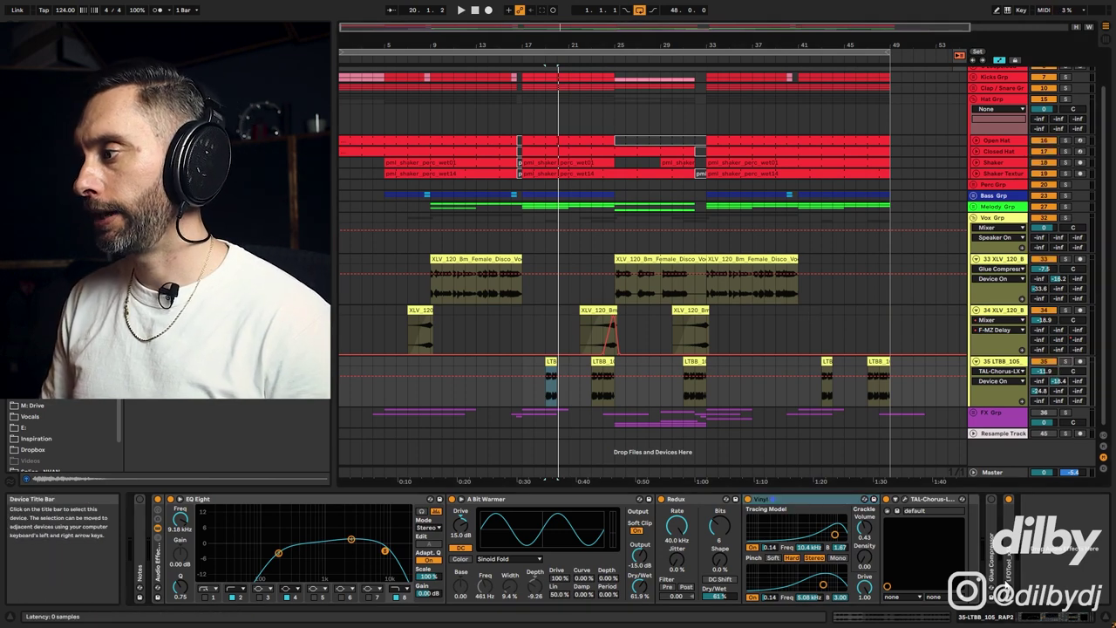
Check LFOtool, fold the 35 LTBB_105 track during playback, and set the play position to bar 9.
click(1009, 589)
click(877, 211)
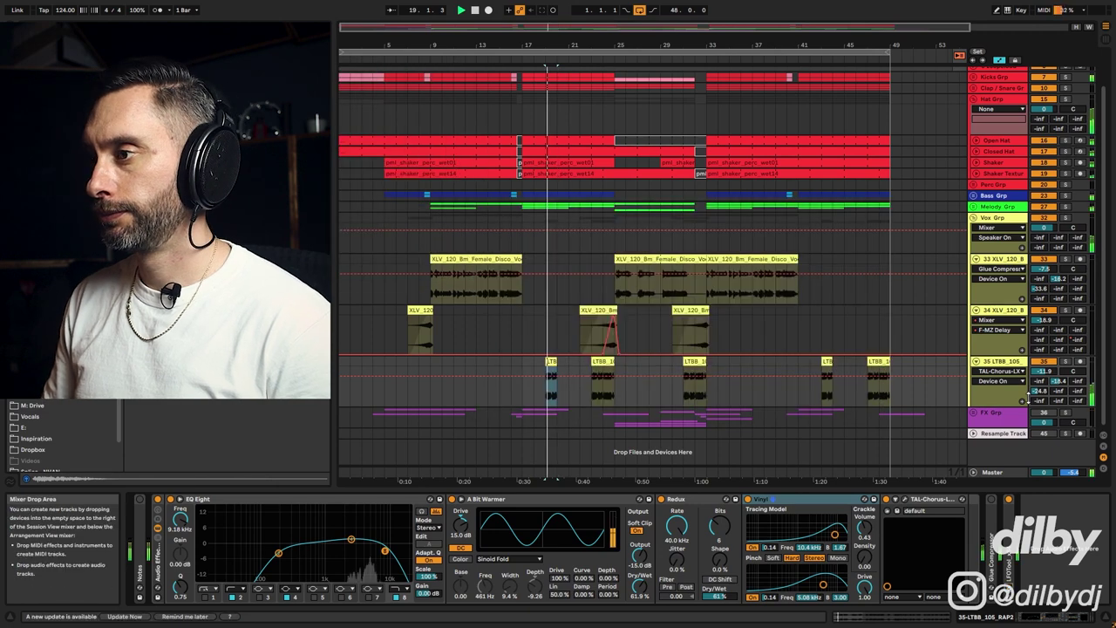
key(space)
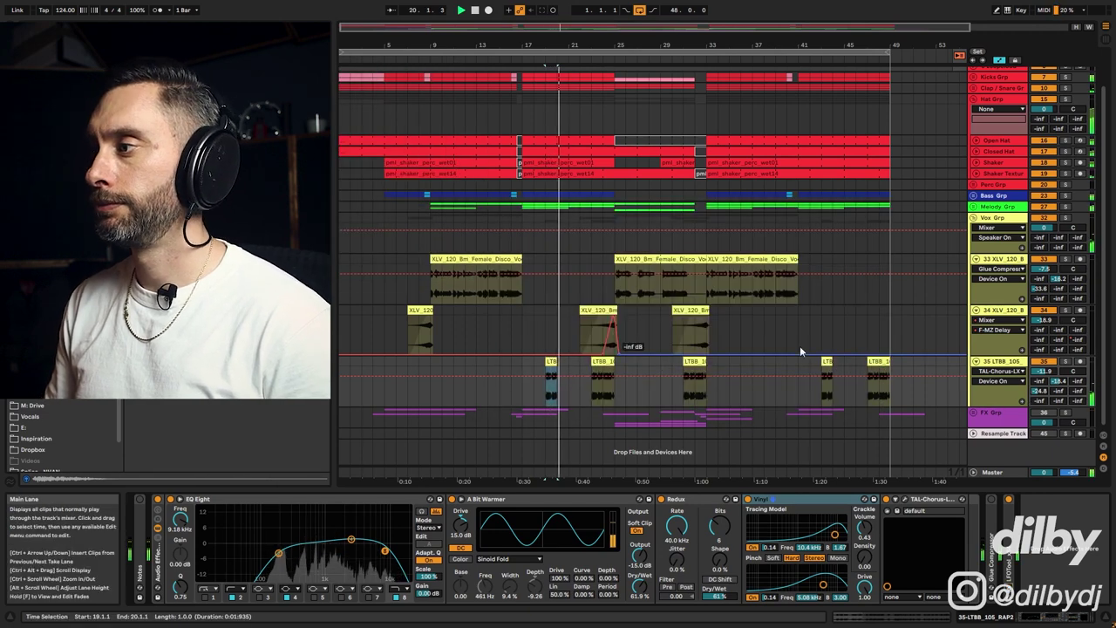
click(976, 361)
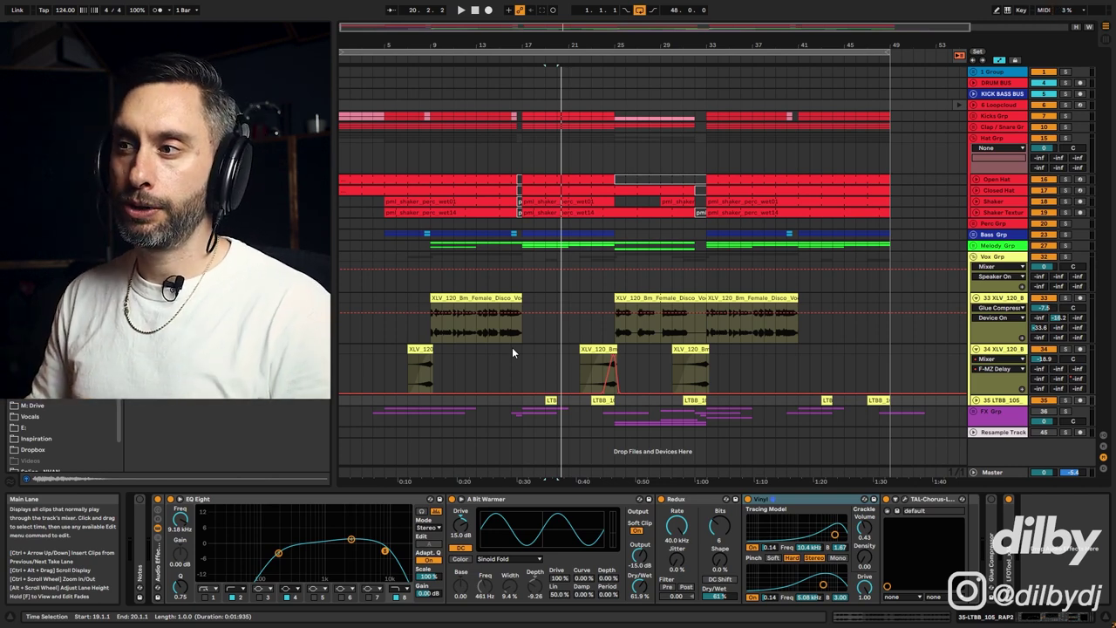
click(429, 326)
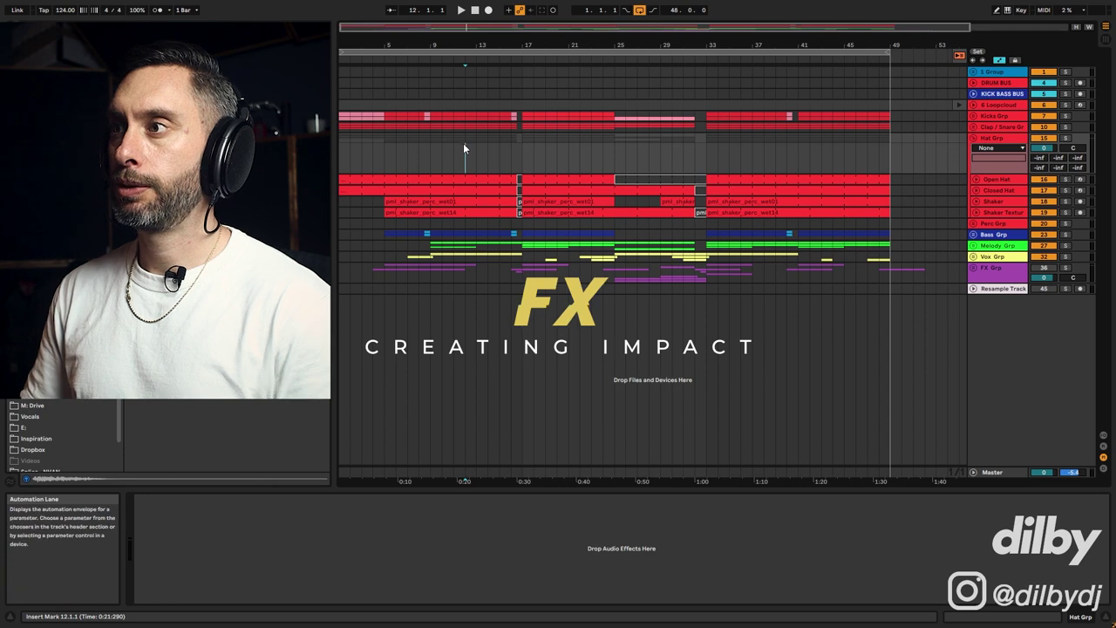
Fold the Hat Grp, unfold the FX Grp, and play the FX clip from bar 17.
click(975, 140)
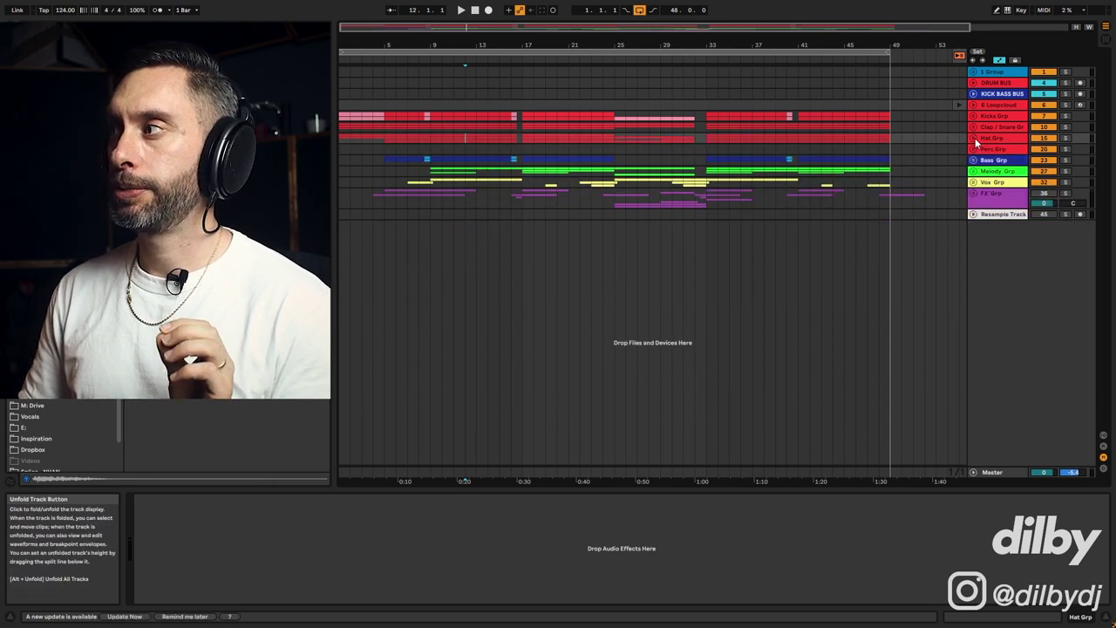
click(974, 195)
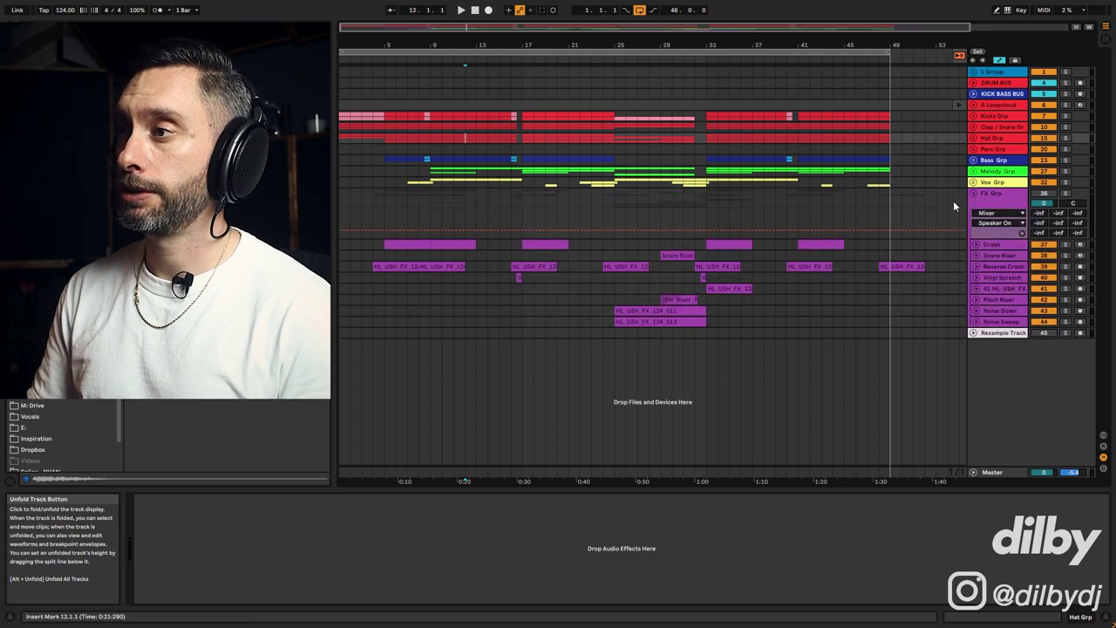
click(538, 245)
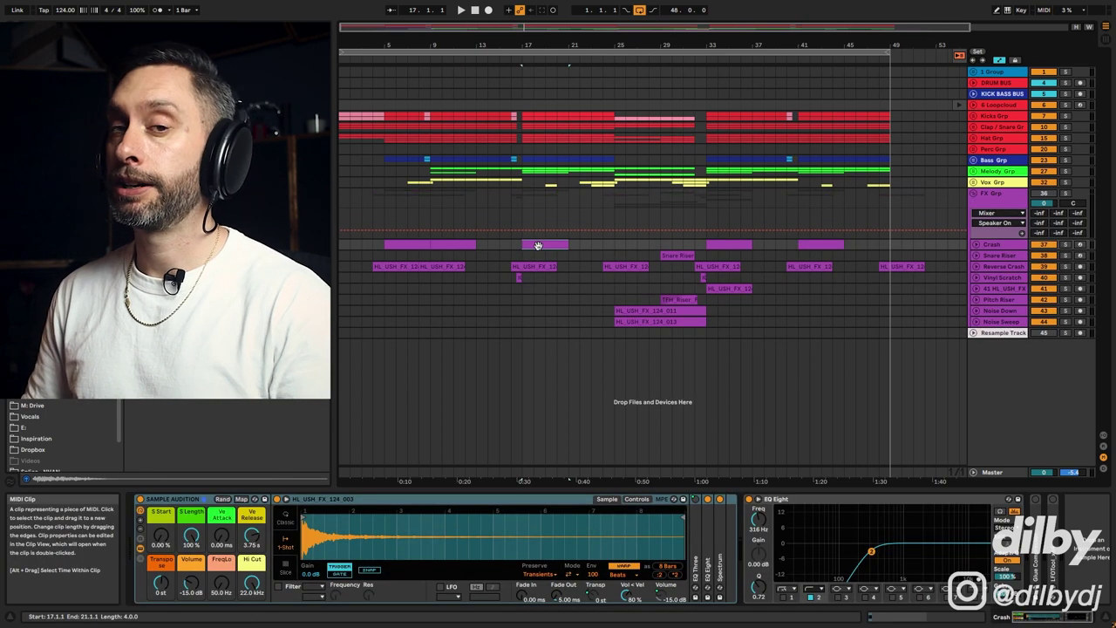
key(space)
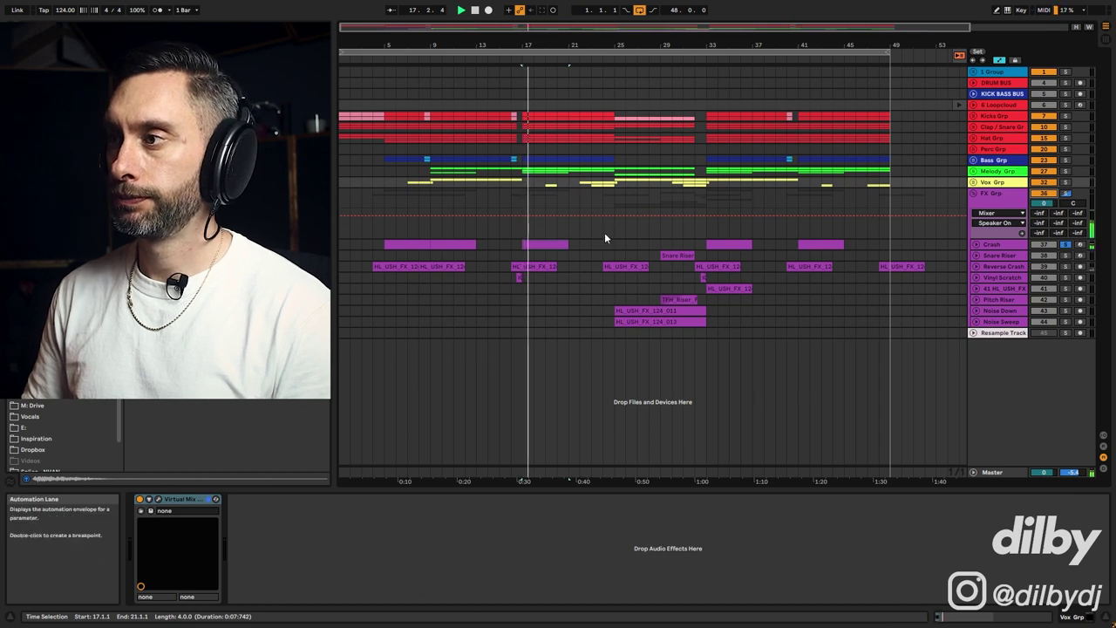
key(space)
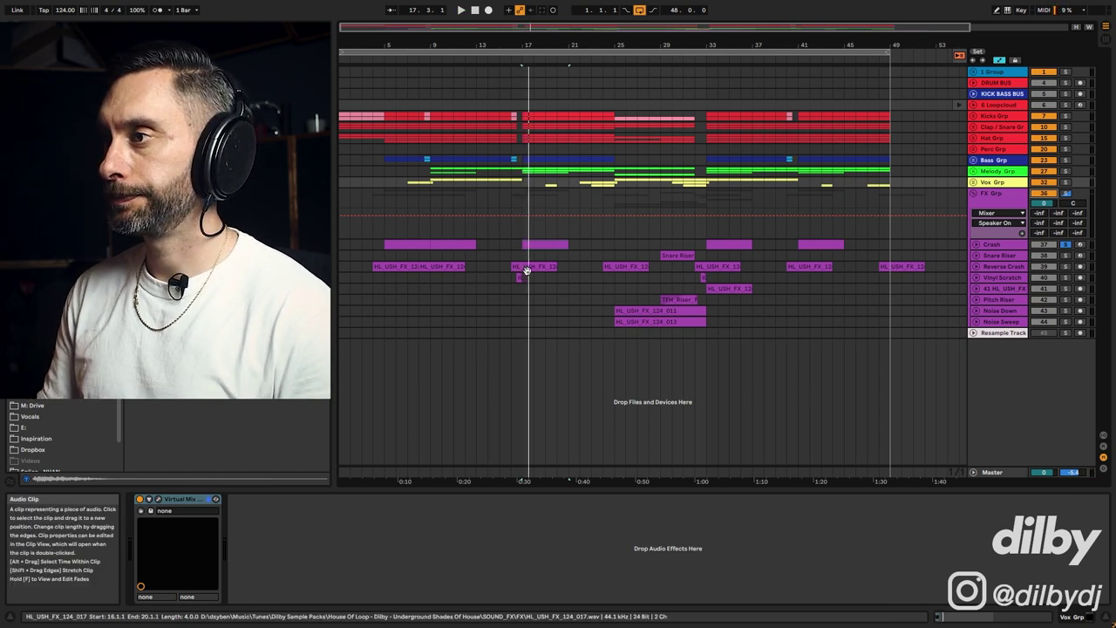
Play Reverse Crash from bar 16 and enable EQ Eight's low-cut filter band.
click(512, 270)
key(space)
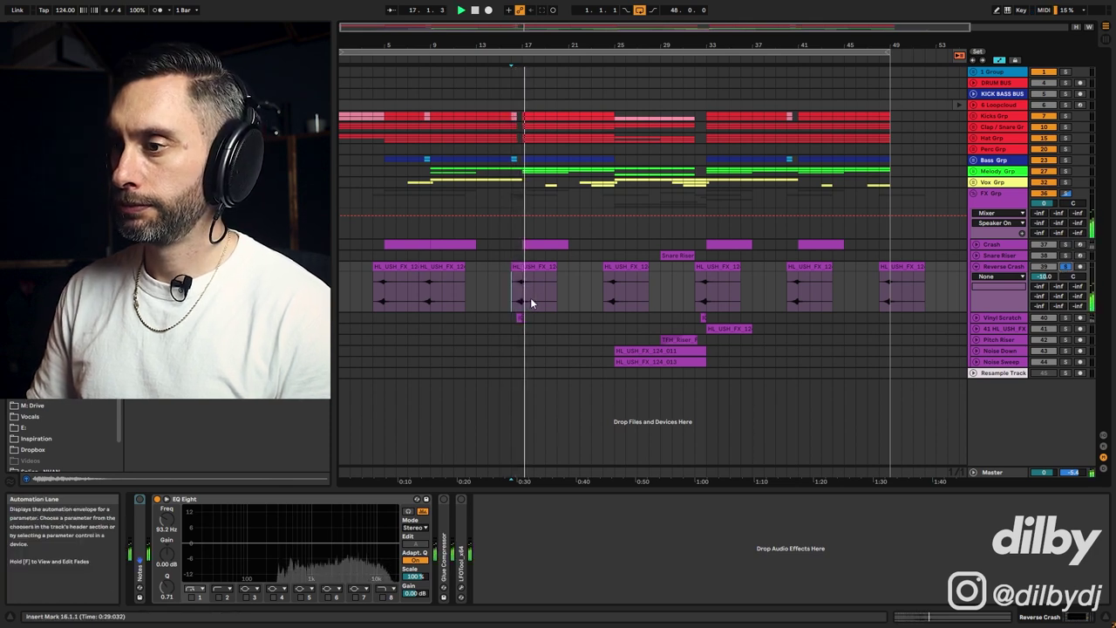
key(space)
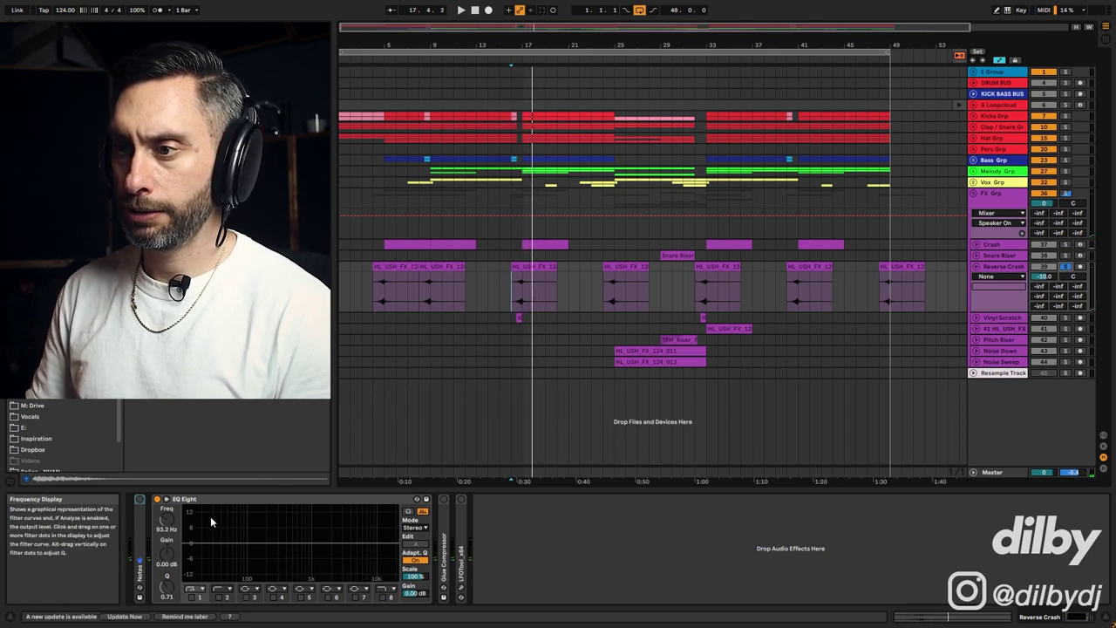
click(220, 599)
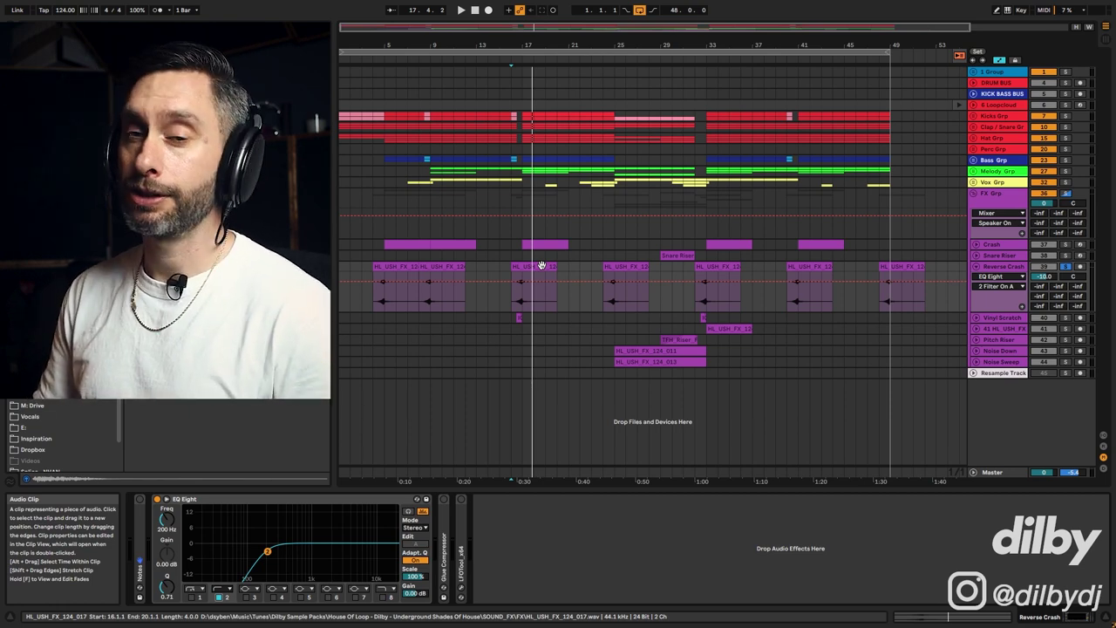
click(519, 317)
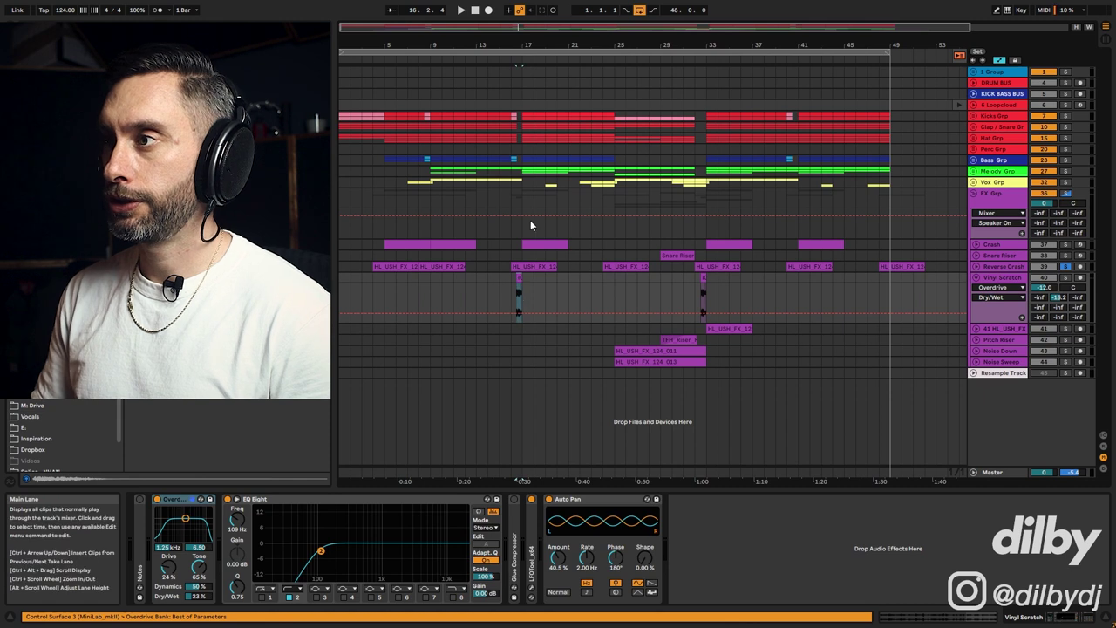
Solo Vinyl Scratch, play from bar 16, and inspect the short scratch clip's waveform in Clip View.
click(510, 292)
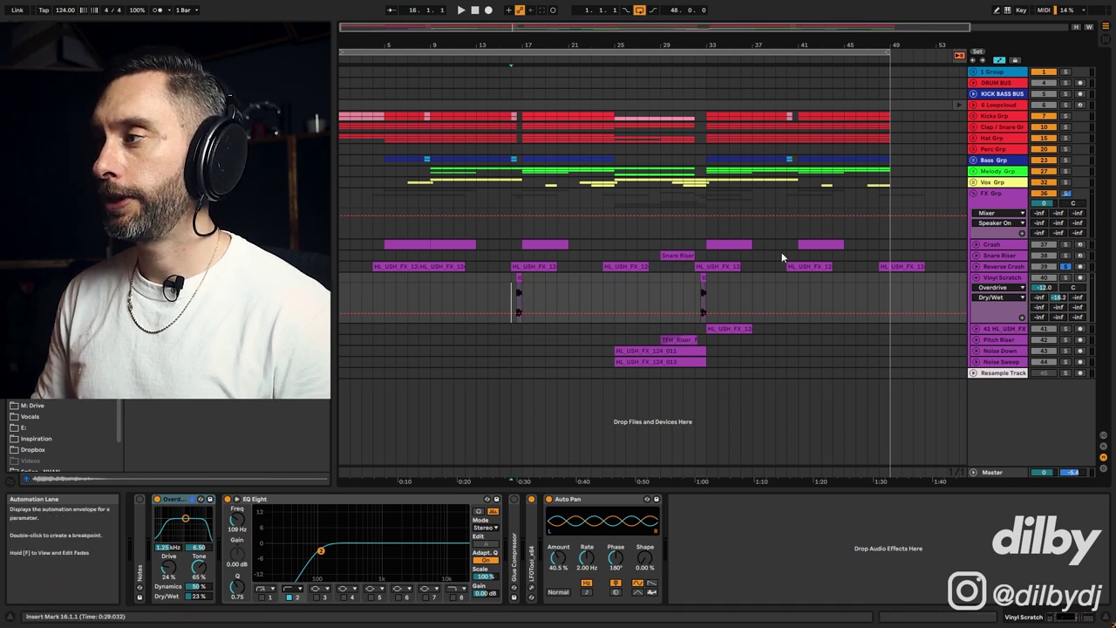
click(1065, 277)
key(space)
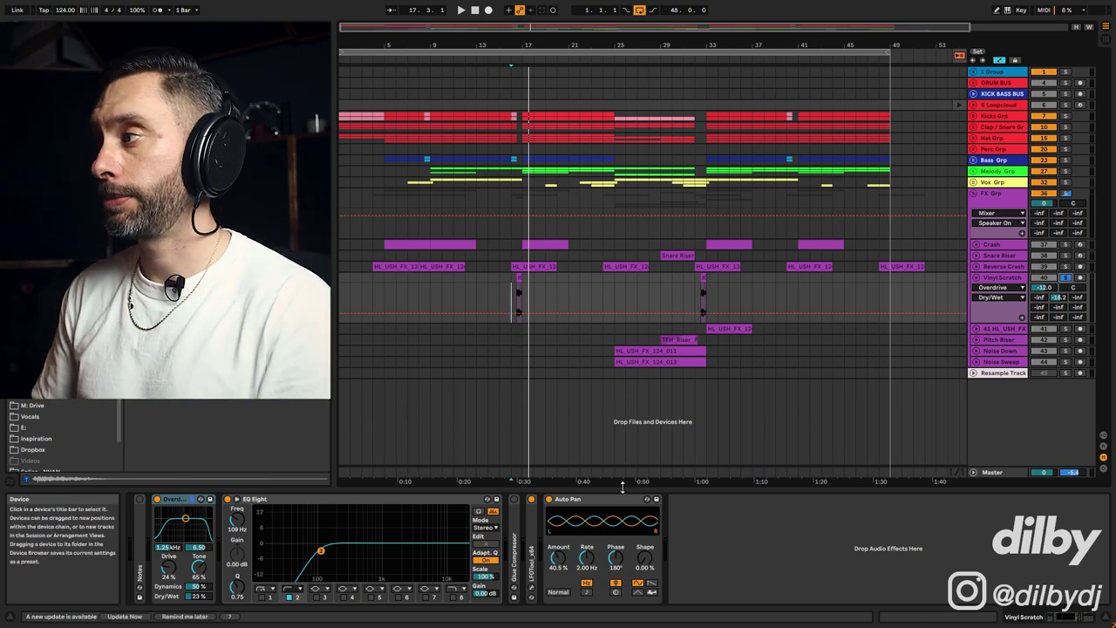
click(520, 277)
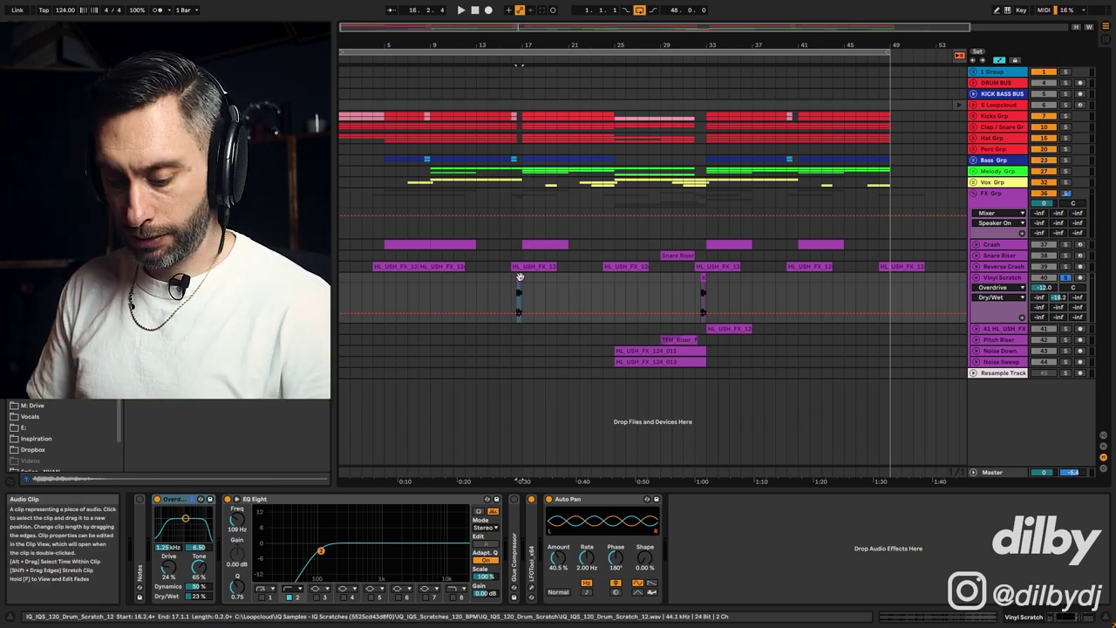
double_click(520, 277)
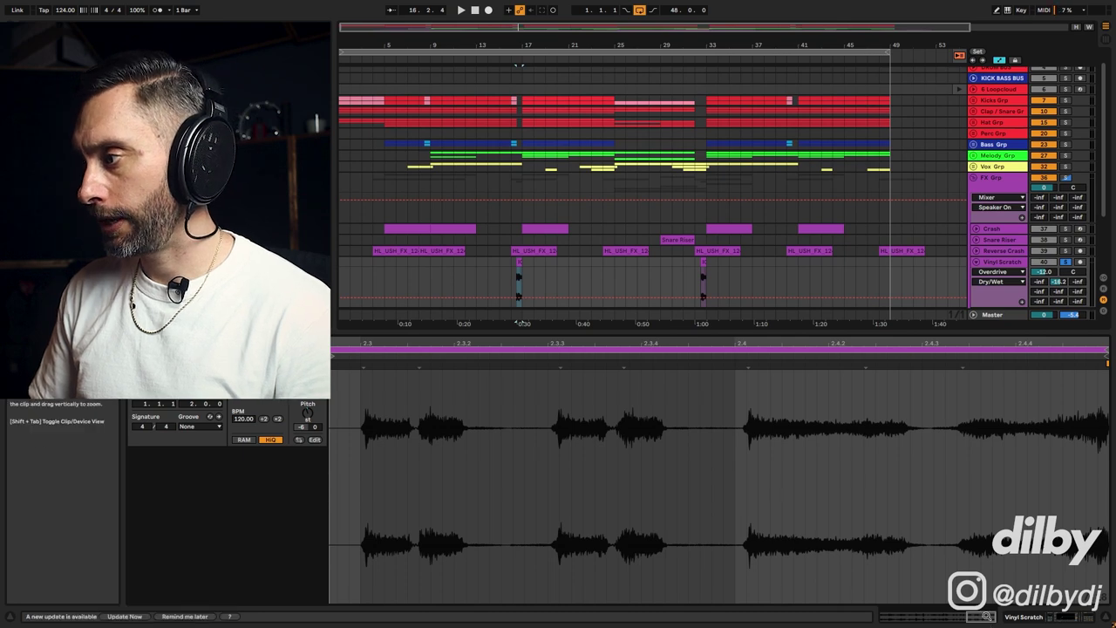
drag(906, 350, 907, 340)
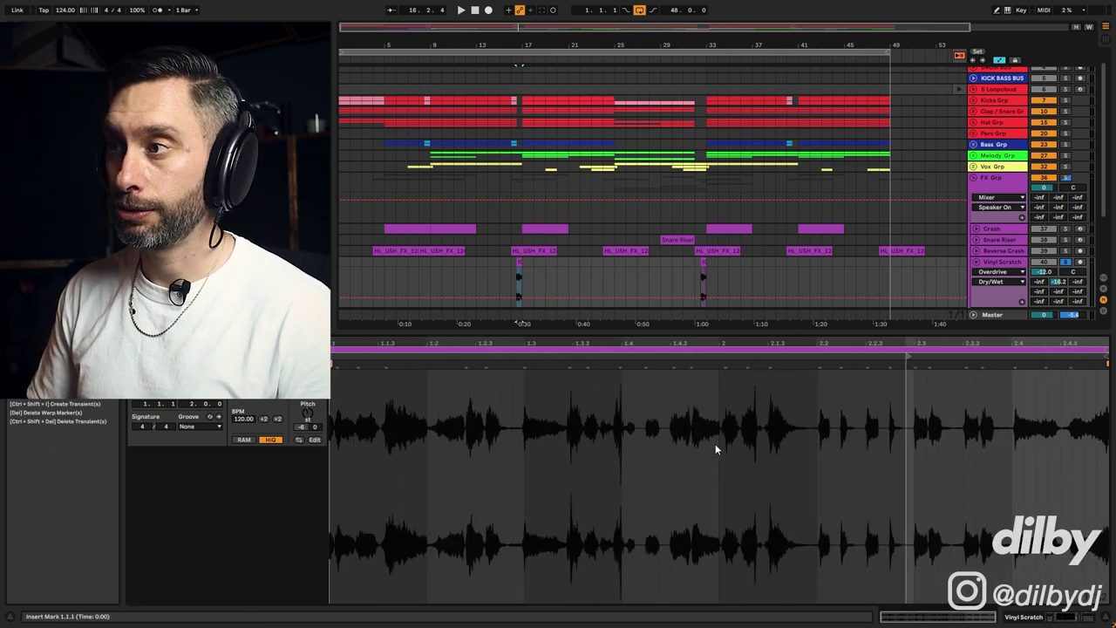
drag(551, 31, 551, 40)
click(486, 272)
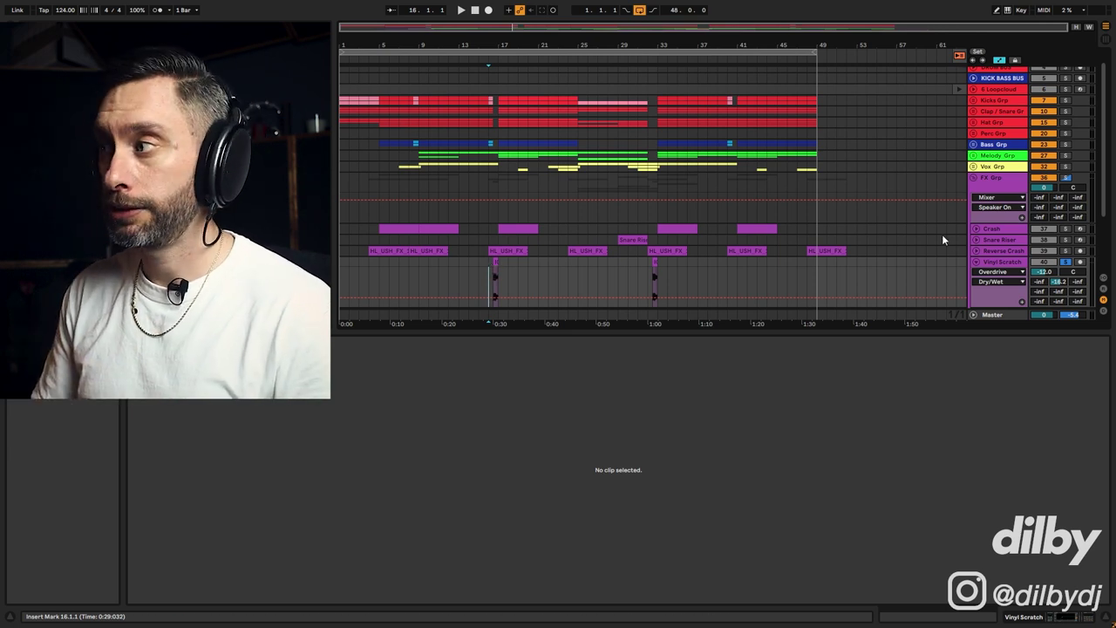
Fold Vinyl Scratch, play the FX section from bar 15, and unfold track 41 HL_USH_FX.
click(975, 261)
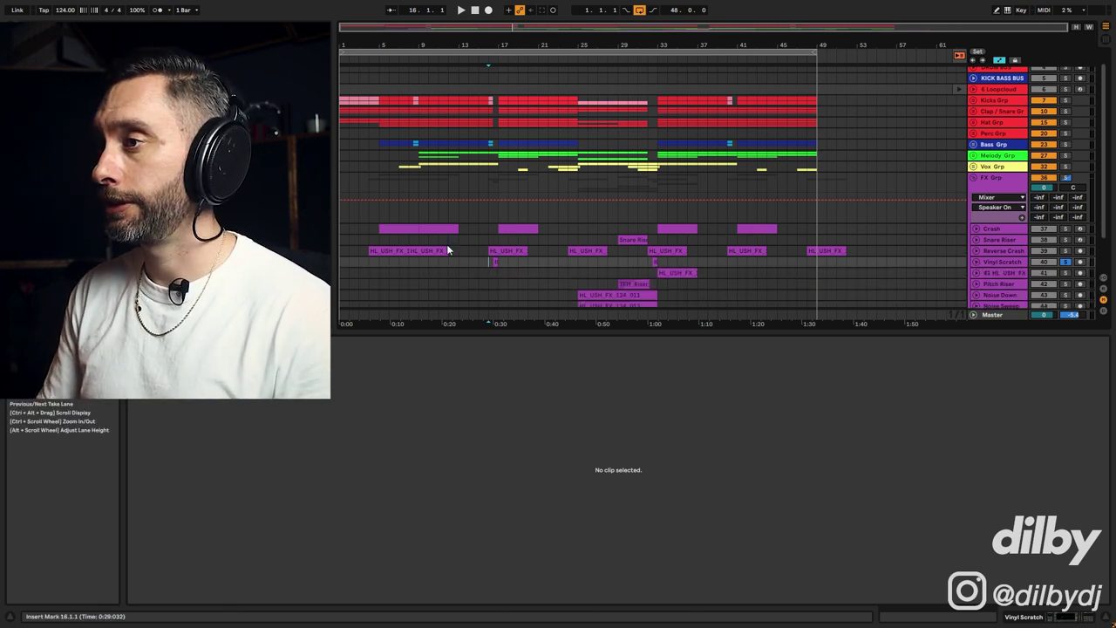
key(space)
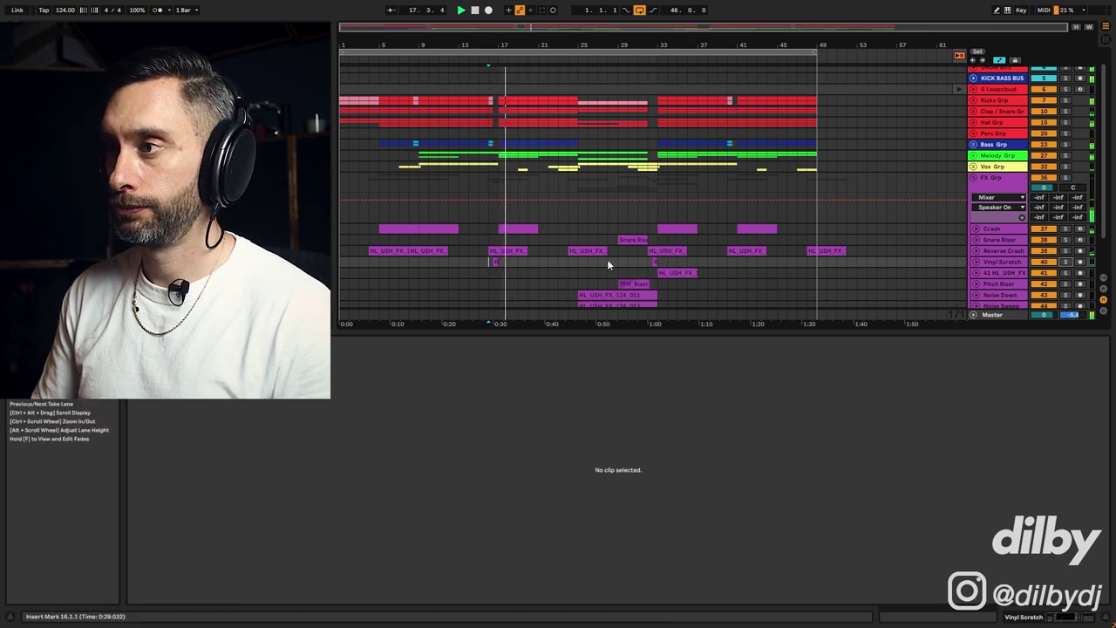
click(480, 261)
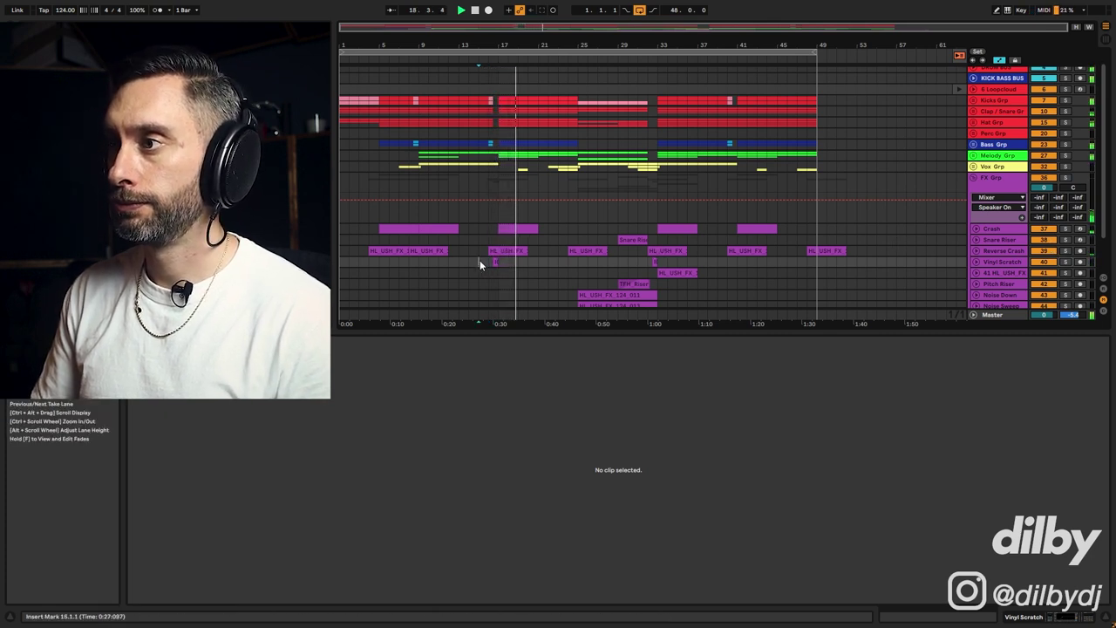
key(space)
key(space)
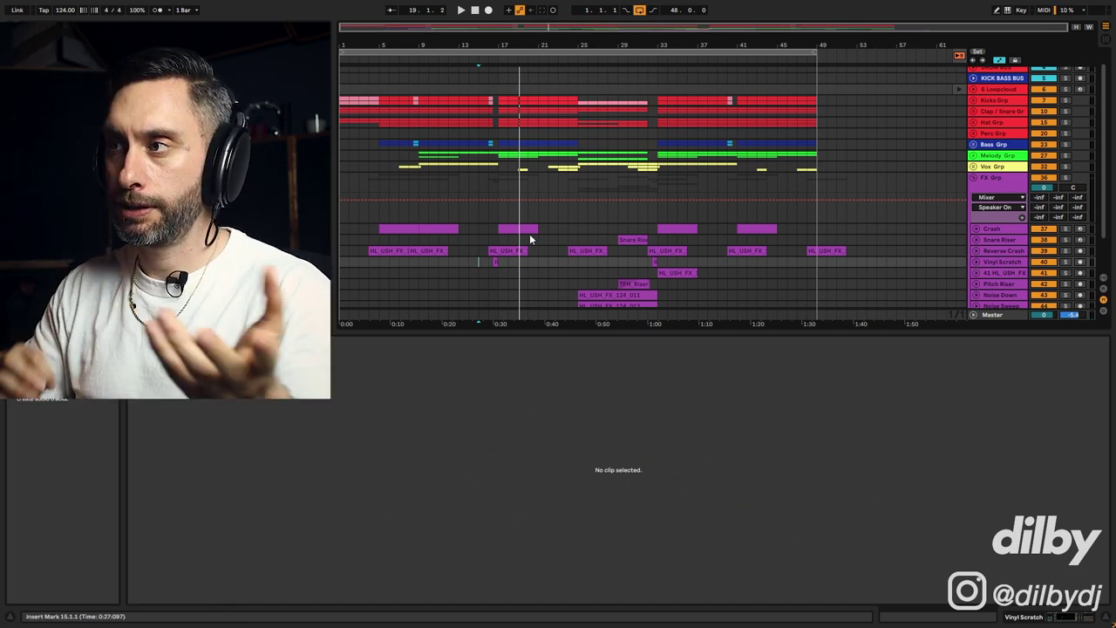
click(689, 273)
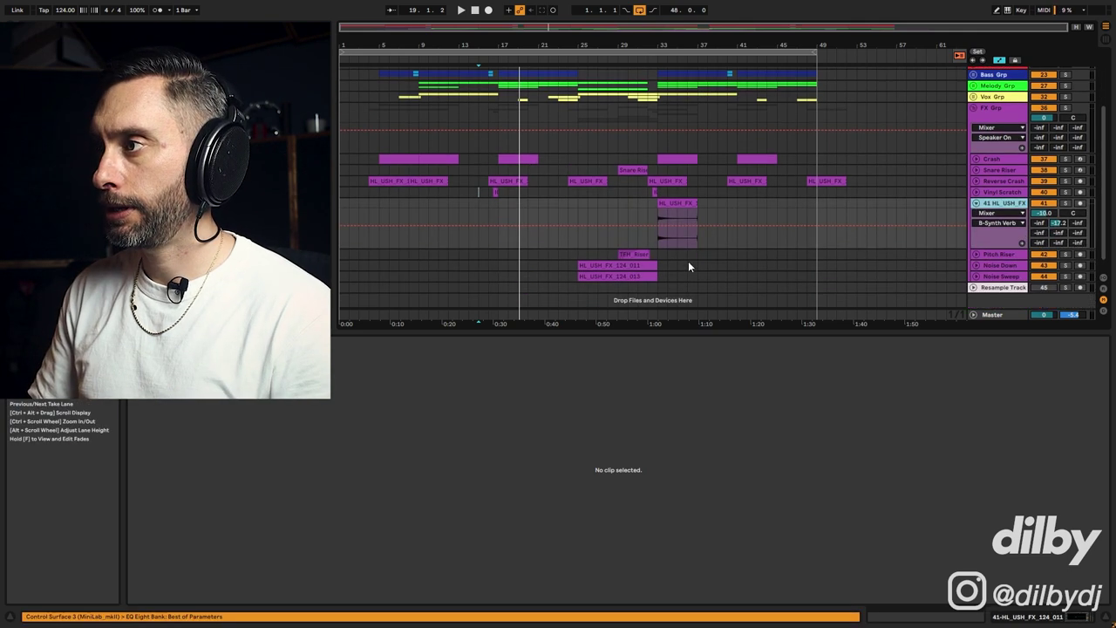
Solo track 41 HL_USH_FX and play its clip at bar 33.
click(675, 202)
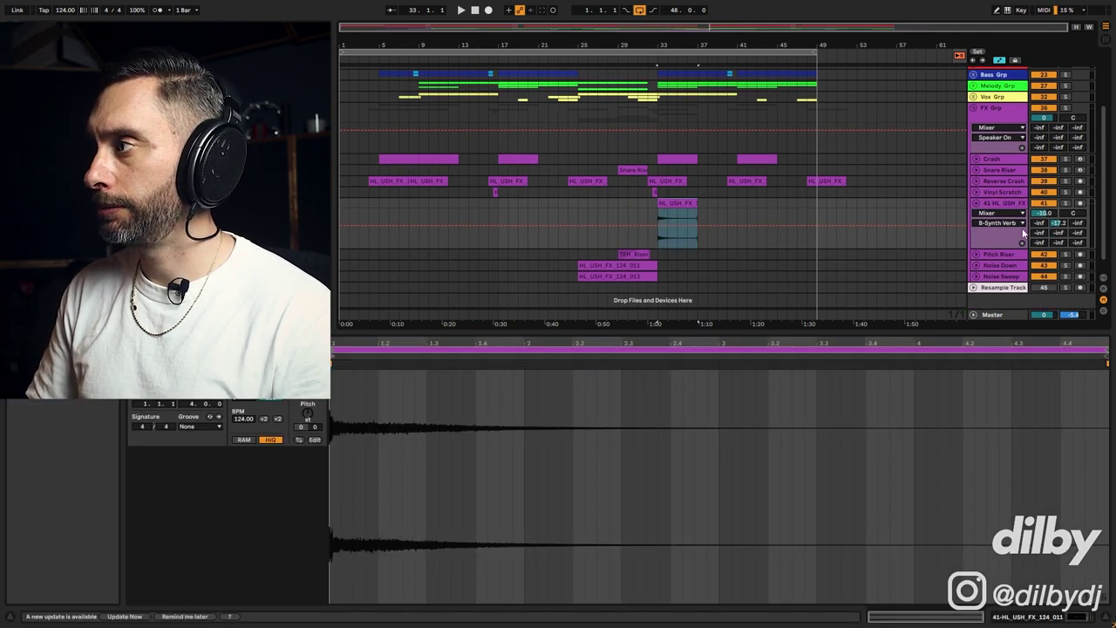
click(1066, 203)
key(space)
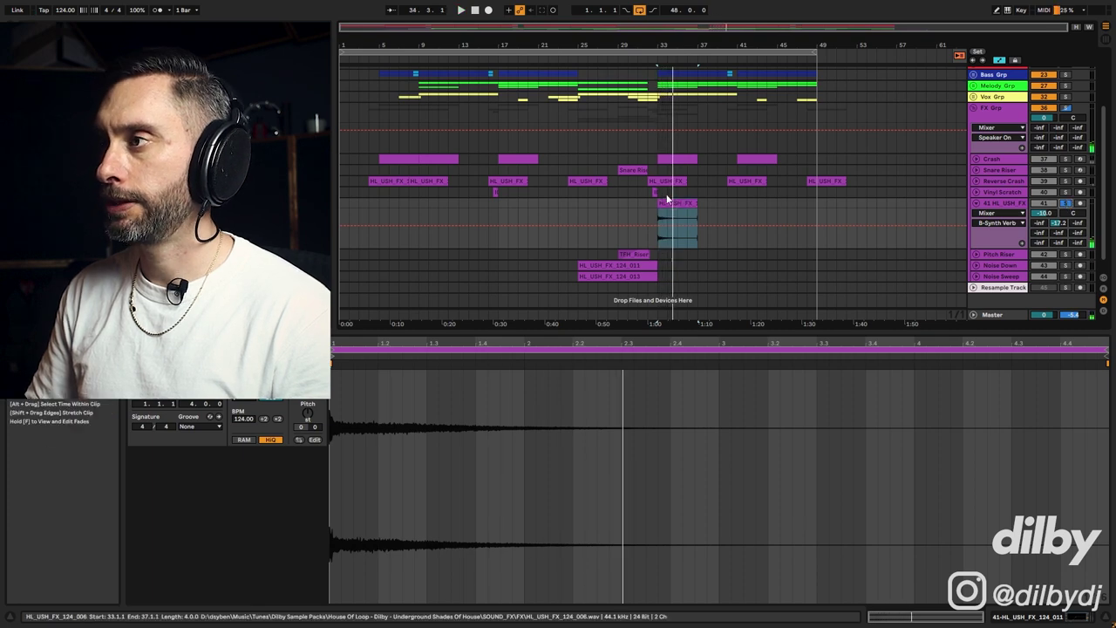
Check the Crash clips at bars 33 and 41 playing from bar 31, then reopen the track-41 clip.
click(667, 157)
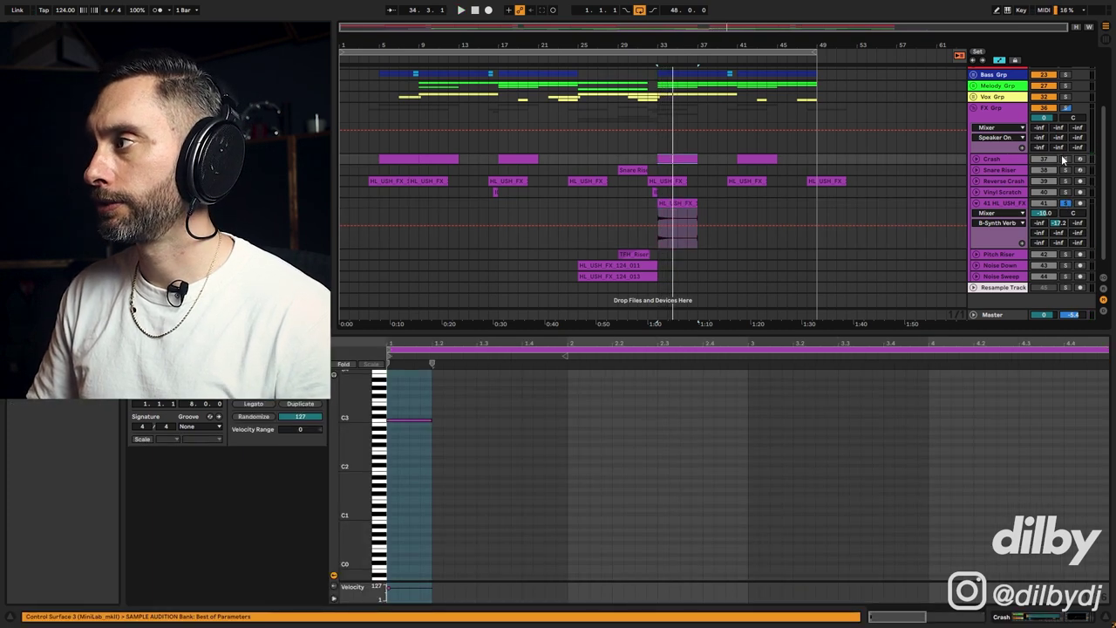
scroll(631, 215, up, 3)
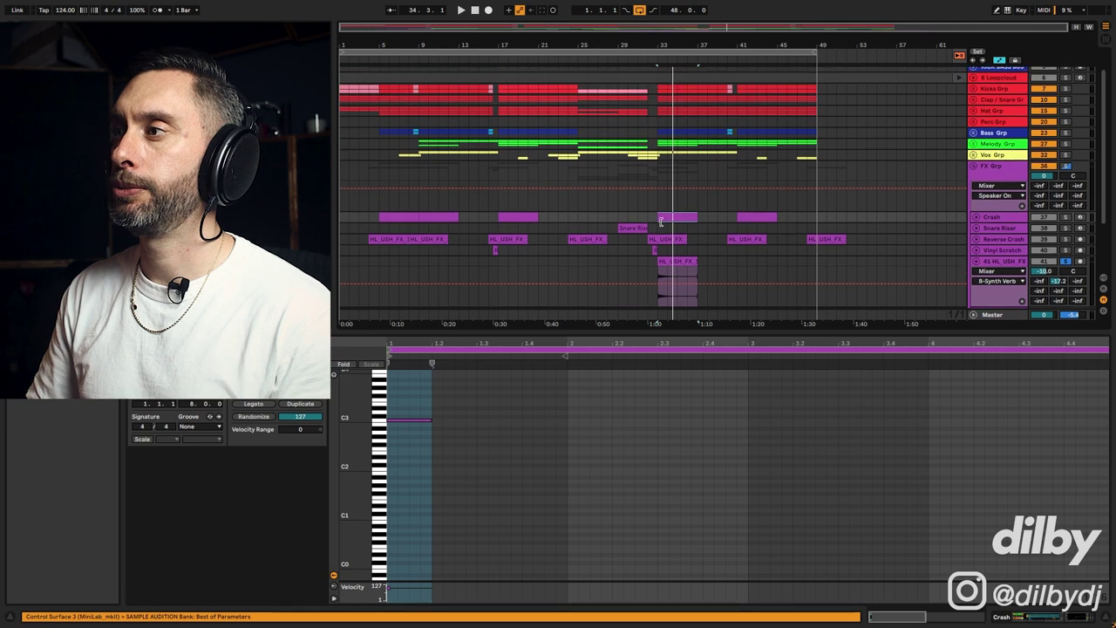
click(635, 124)
scroll(1062, 253, down, 1)
key(space)
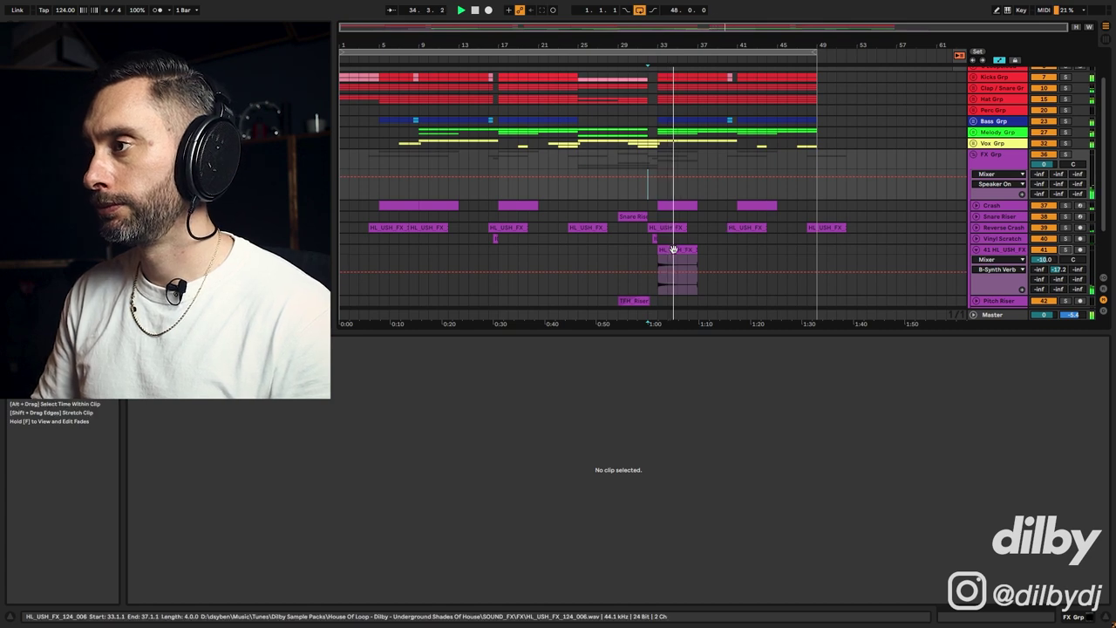
scroll(706, 251, down, 1)
click(755, 196)
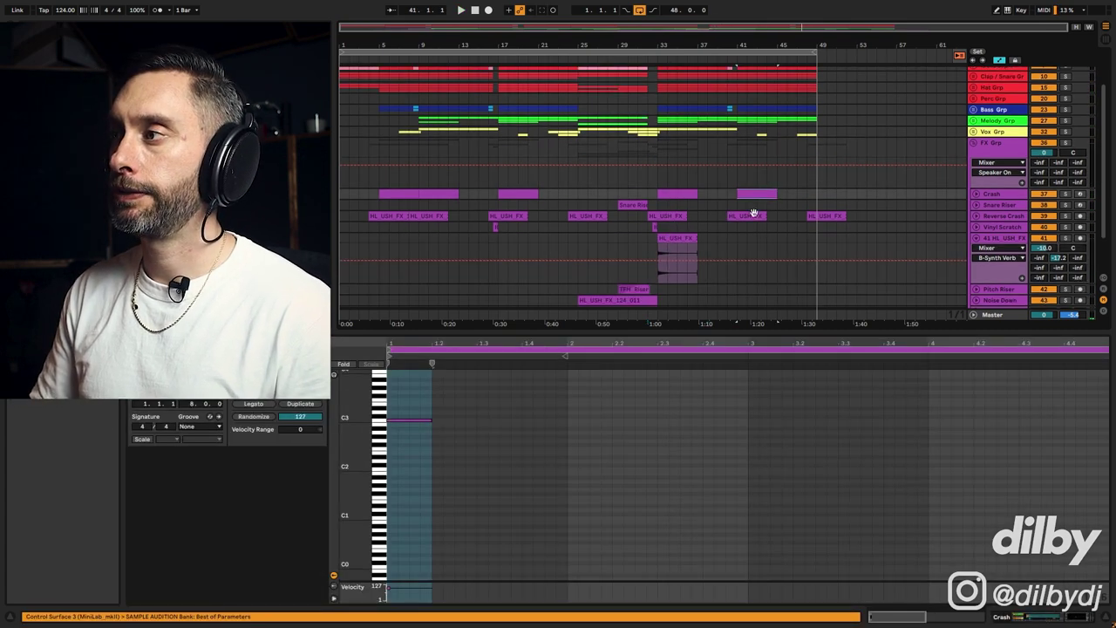
click(667, 239)
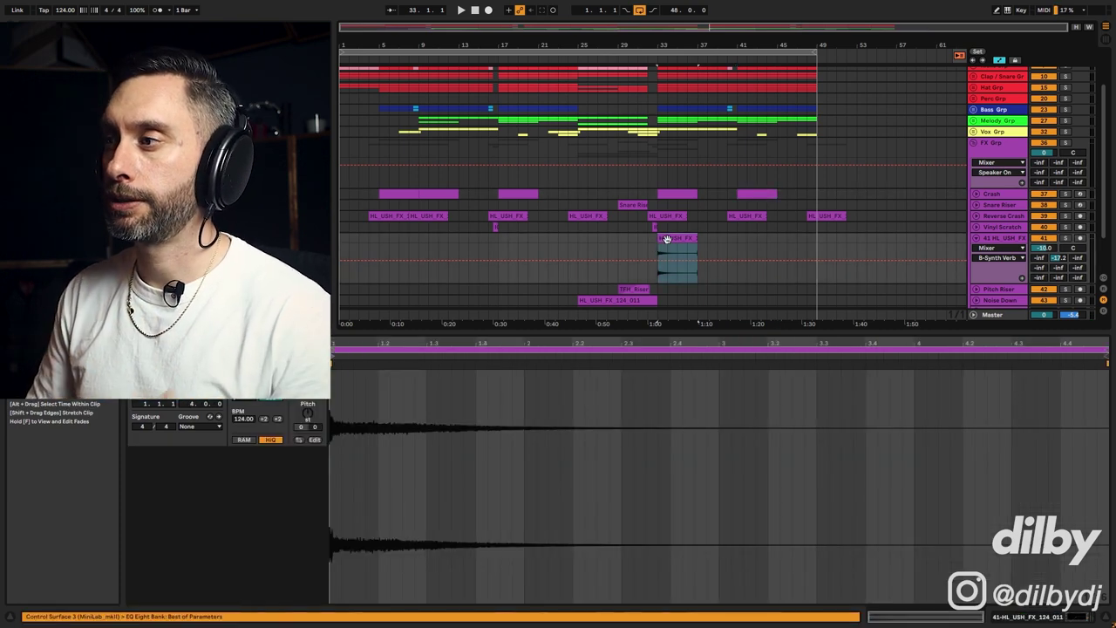
scroll(667, 239, down, 4)
Unfold the Pitch Riser track and audition its TFH_Riser clip.
click(999, 254)
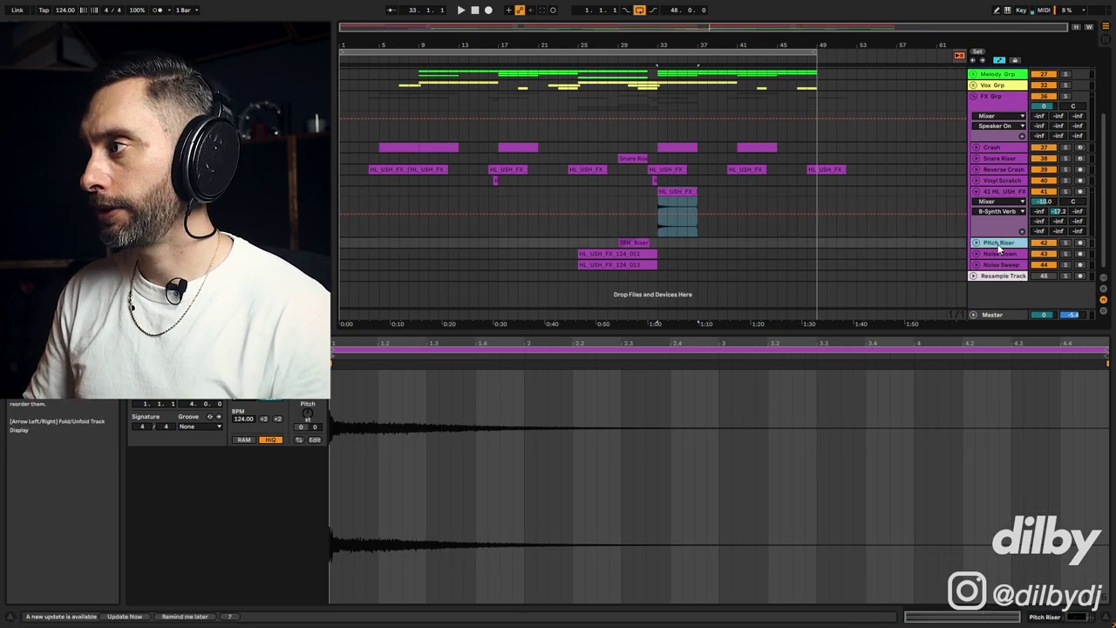
key(Up)
key(space)
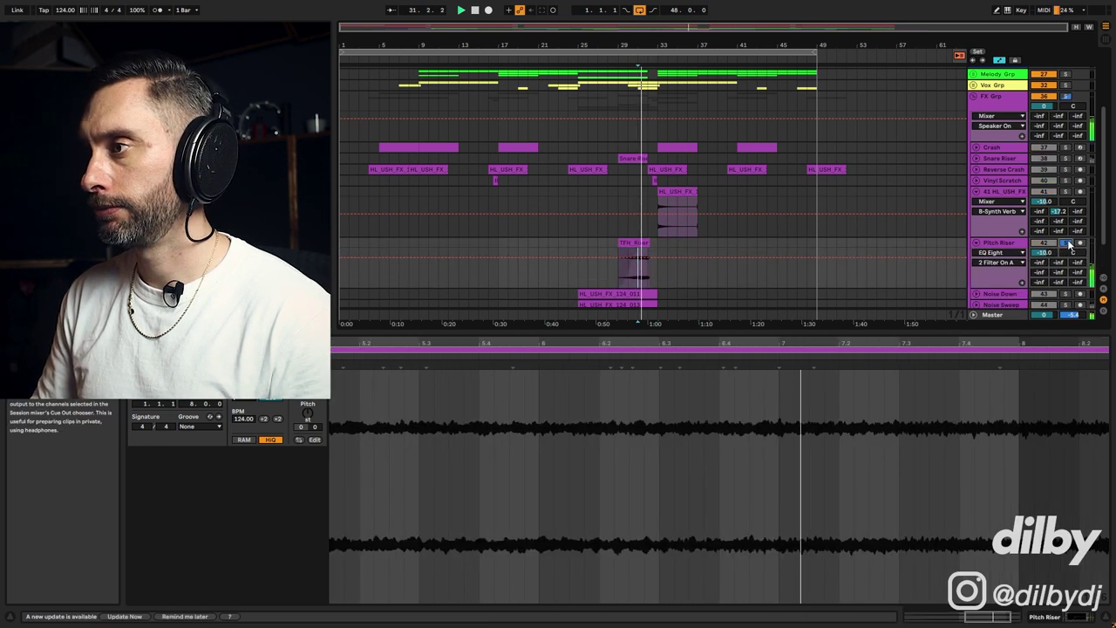
click(637, 246)
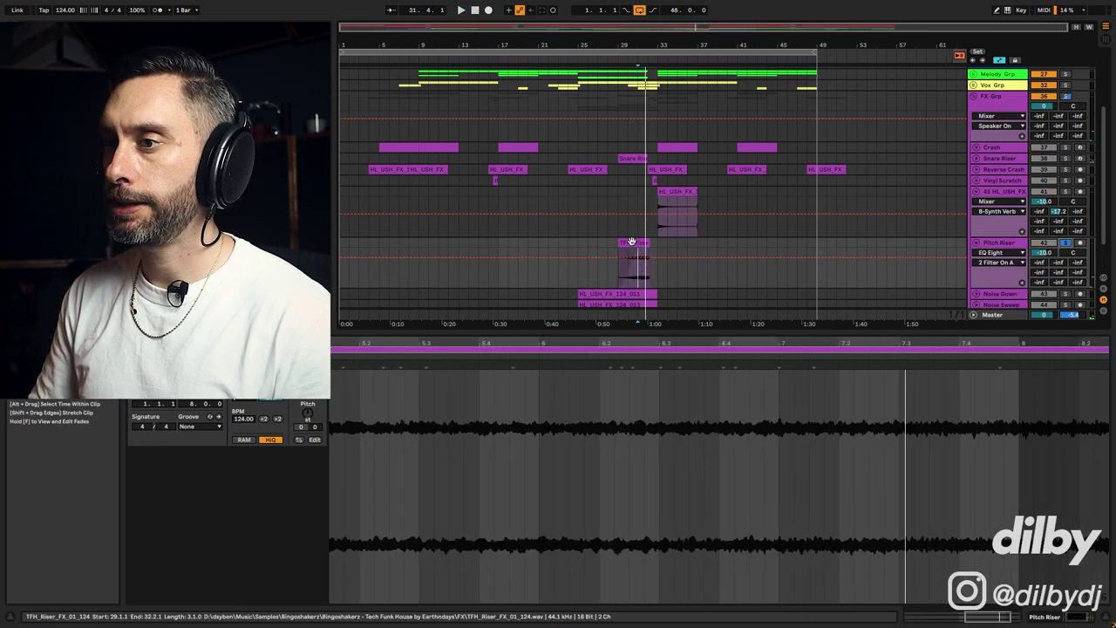
key(space)
scroll(596, 295, down, 2)
Open the HL_USH_FX_124_011 clip and play the Noise Sweep track soloed.
click(608, 264)
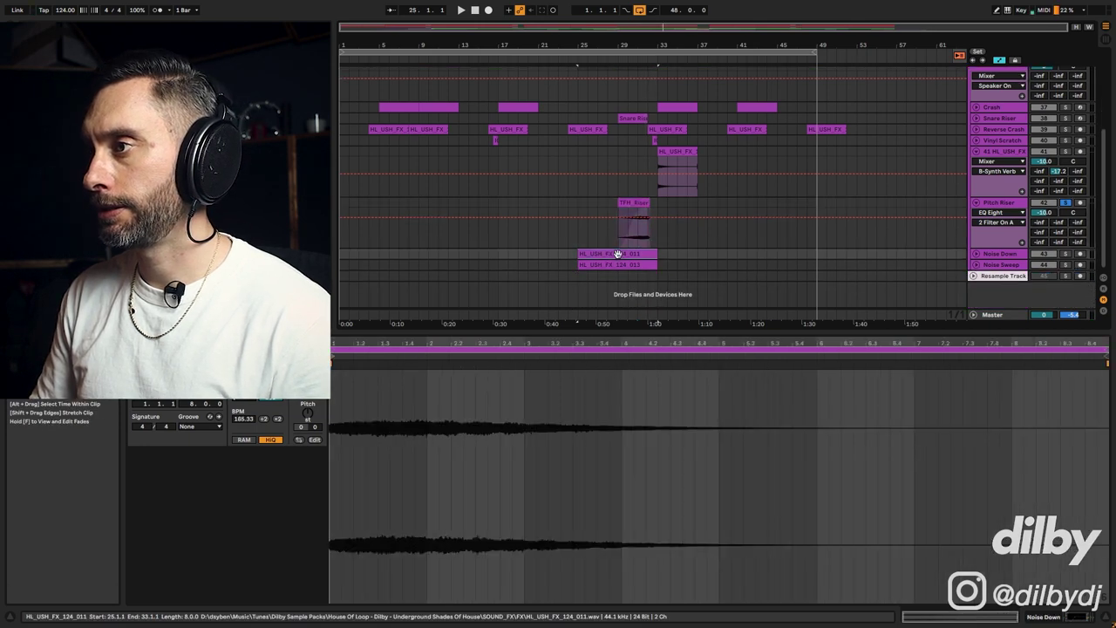
click(1064, 266)
key(space)
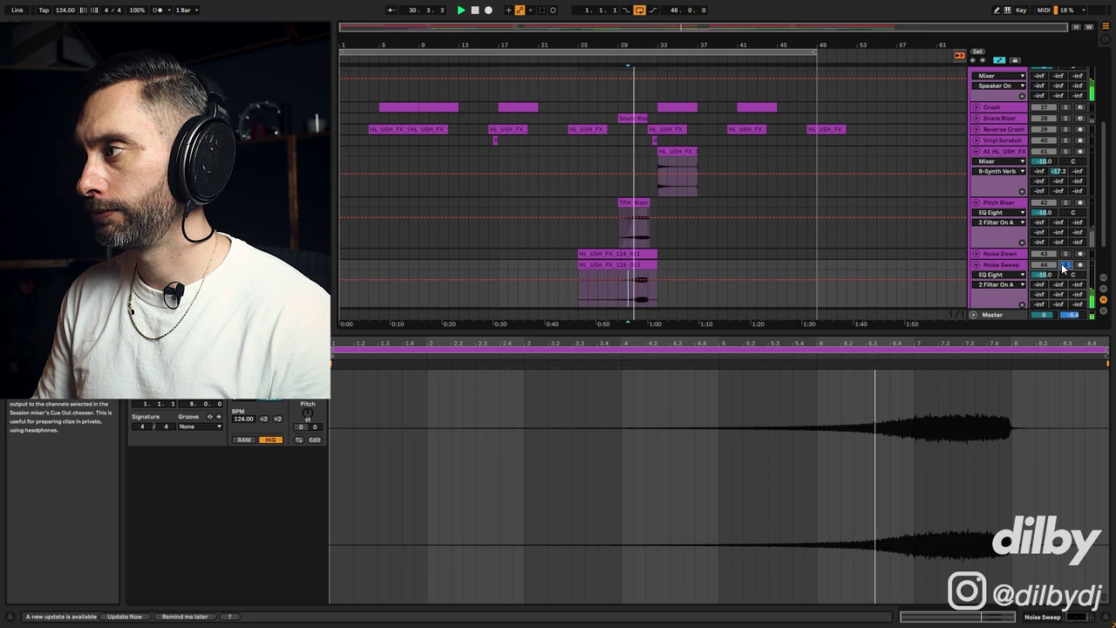
click(994, 118)
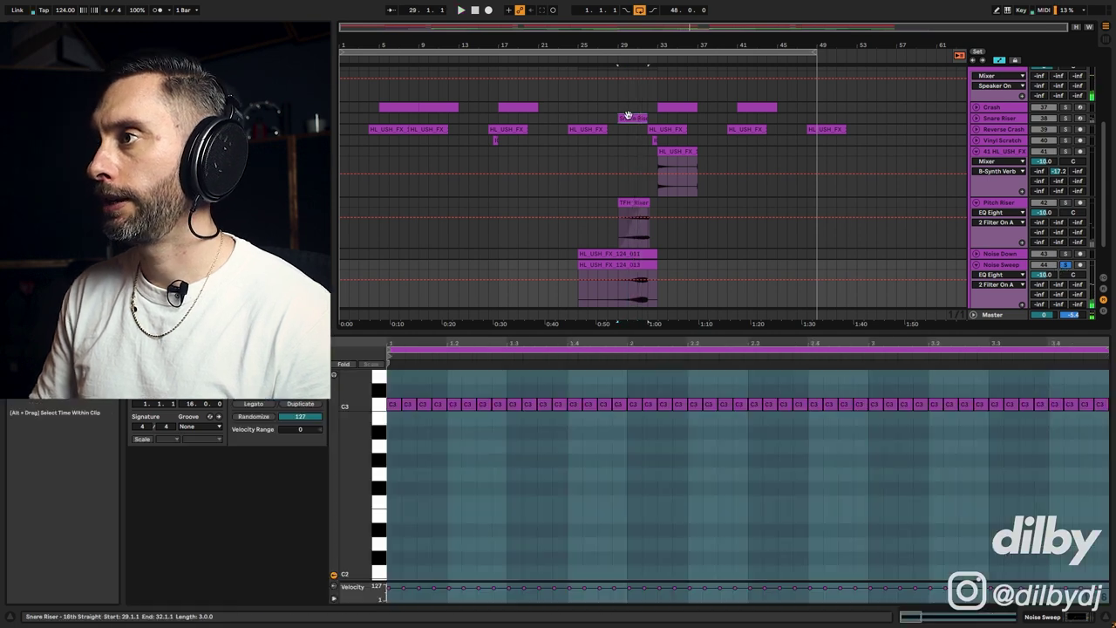
key(space)
Unfold Snare Riser to show Echo and LP Freq, solo it, and play from bar 31.
click(976, 118)
click(1064, 117)
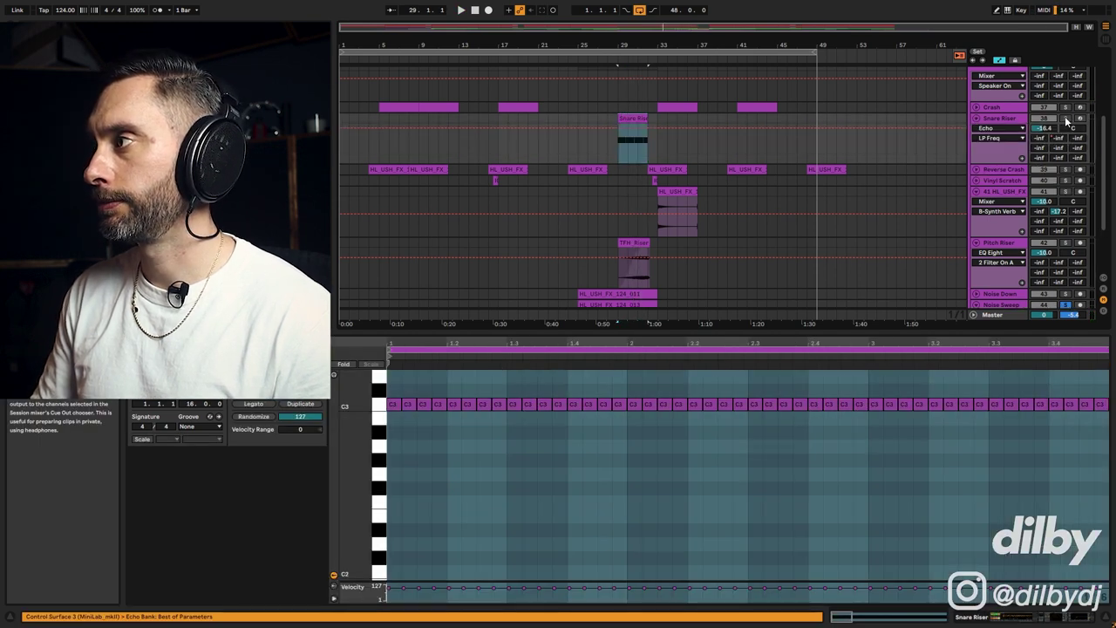
key(space)
click(646, 140)
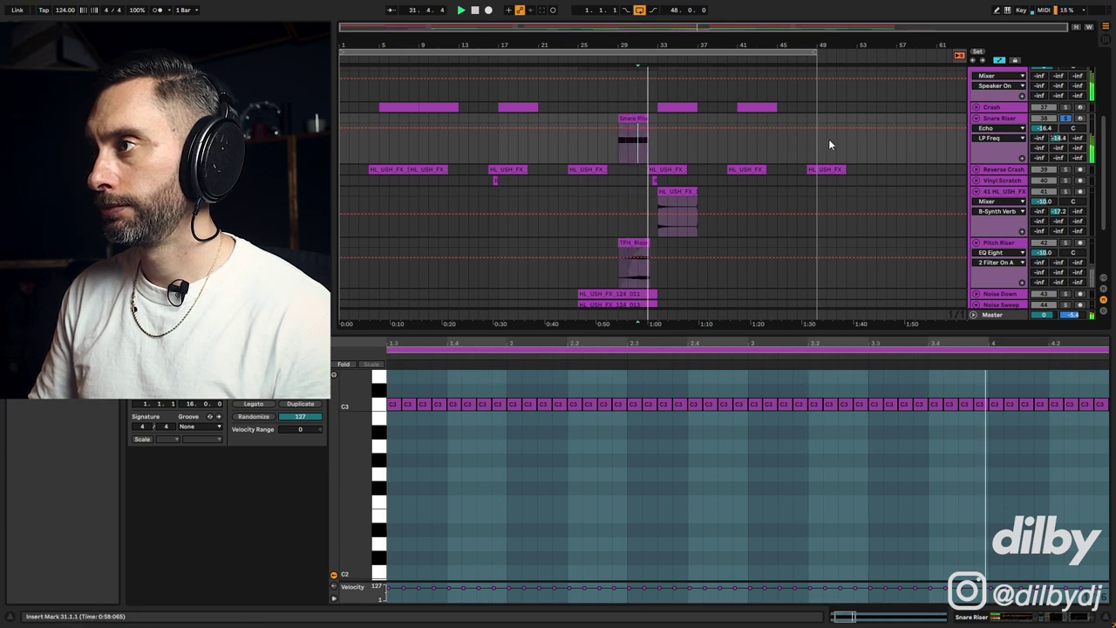
scroll(622, 204, down, 3)
click(621, 204)
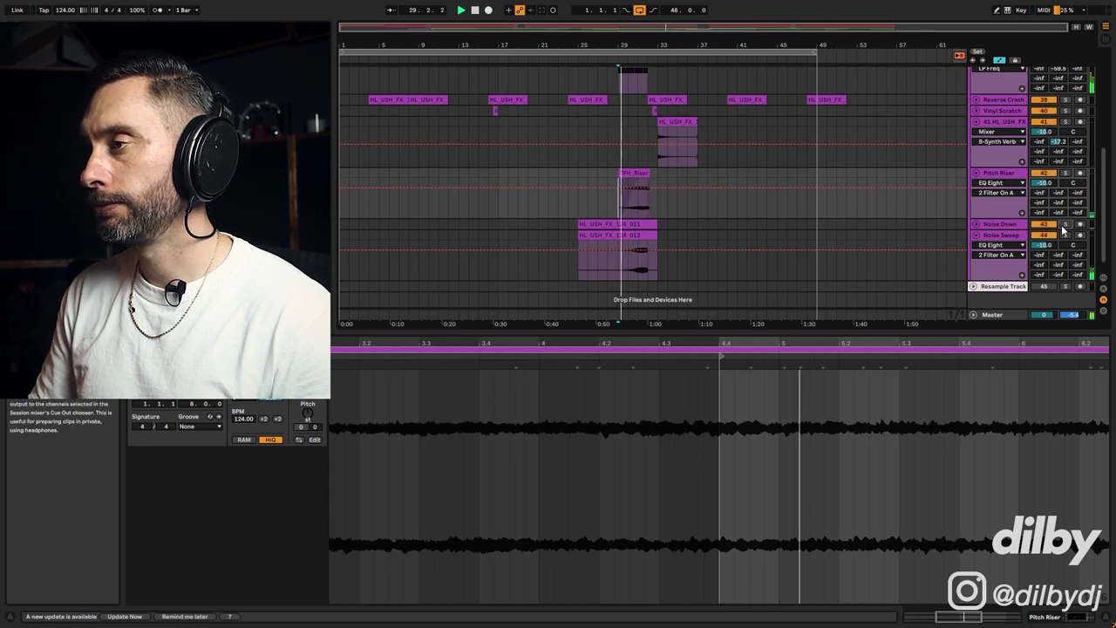
View the Snare Riser clip's MIDI notes and enlarge the arrangement area.
scroll(752, 170, up, 3)
scroll(752, 169, up, 3)
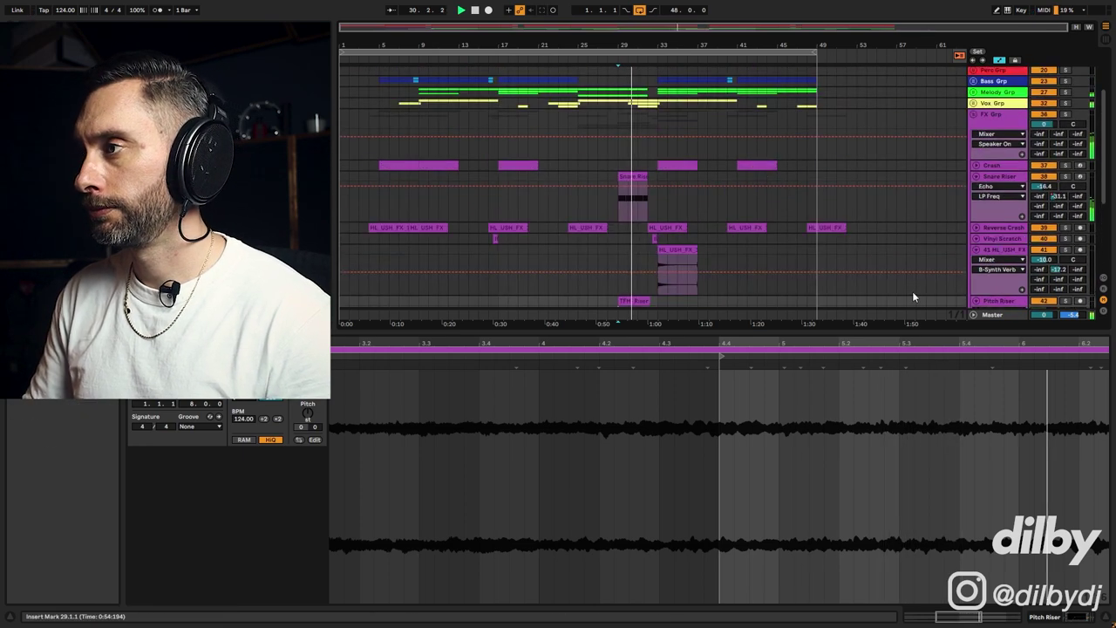
scroll(767, 229, up, 1)
click(645, 191)
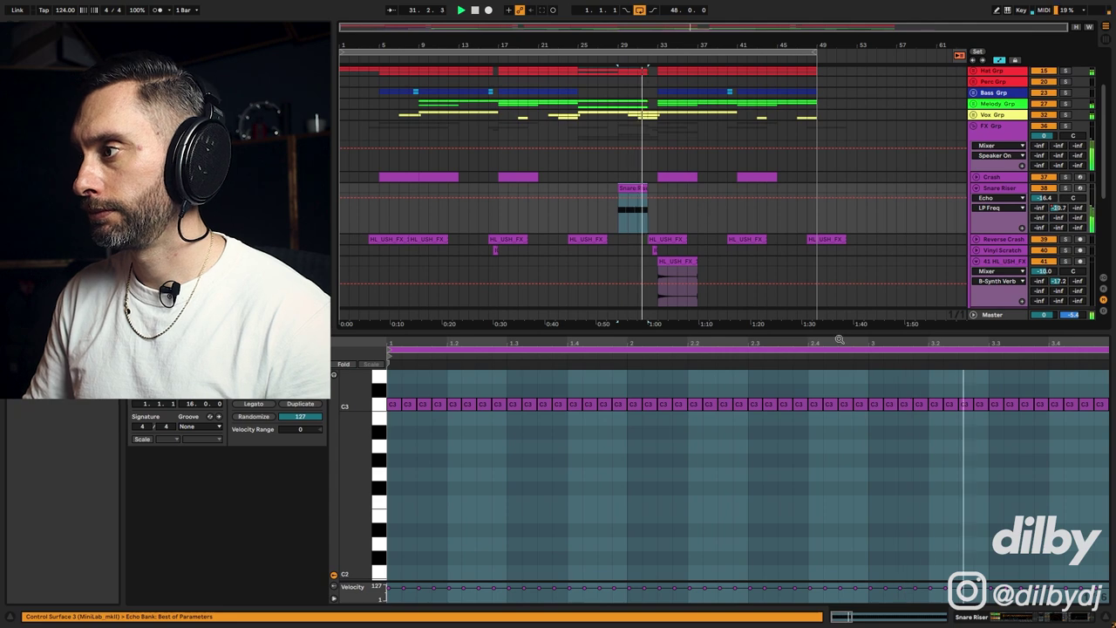
drag(839, 338, 832, 377)
scroll(827, 272, up, 3)
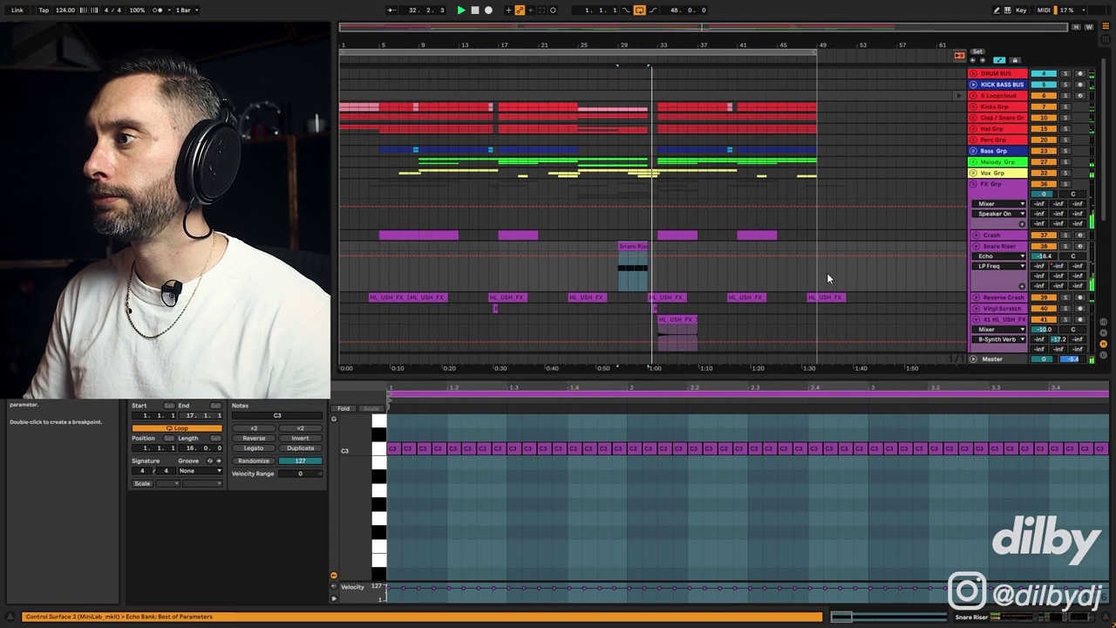
scroll(826, 272, down, 1)
scroll(827, 272, down, 5)
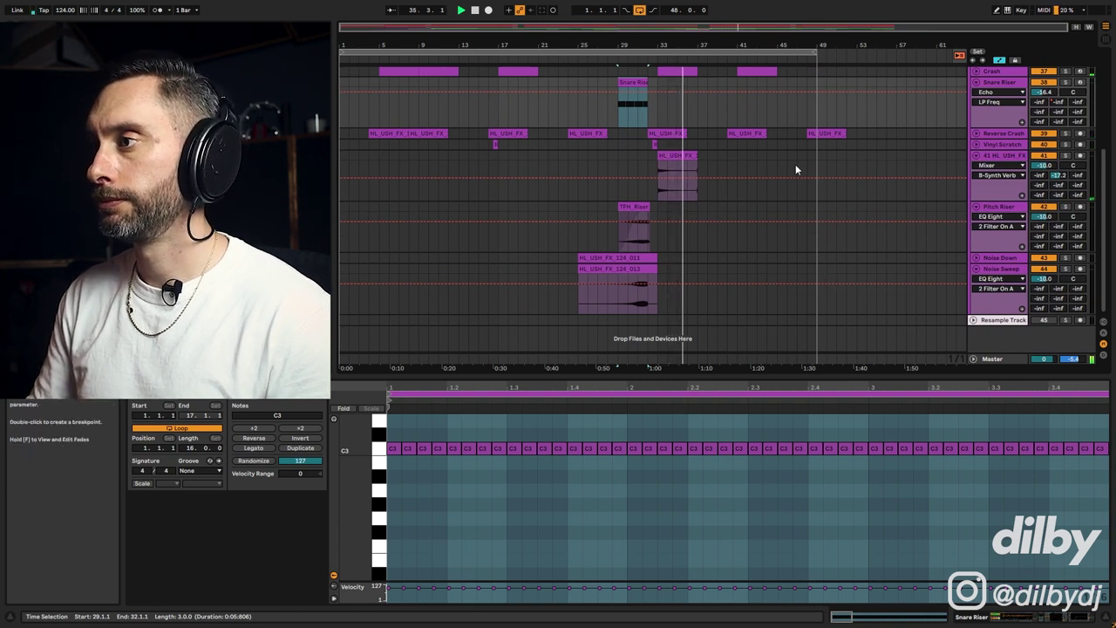
Unfold the Noise Down track and play its clip from bar 23.
click(1008, 258)
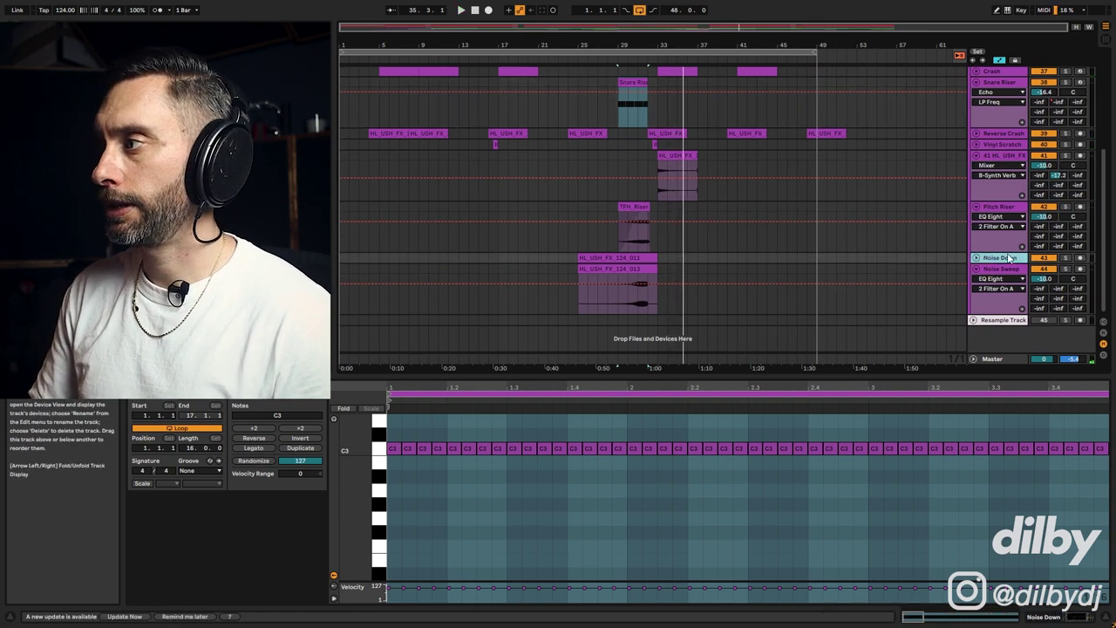
click(977, 258)
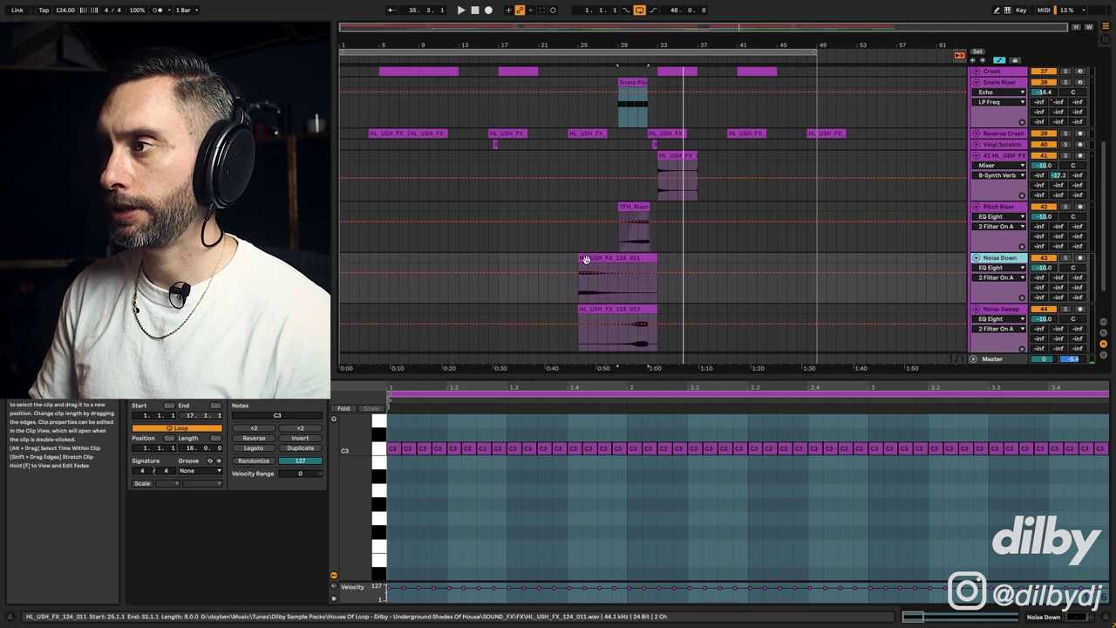
click(589, 259)
key(space)
click(560, 260)
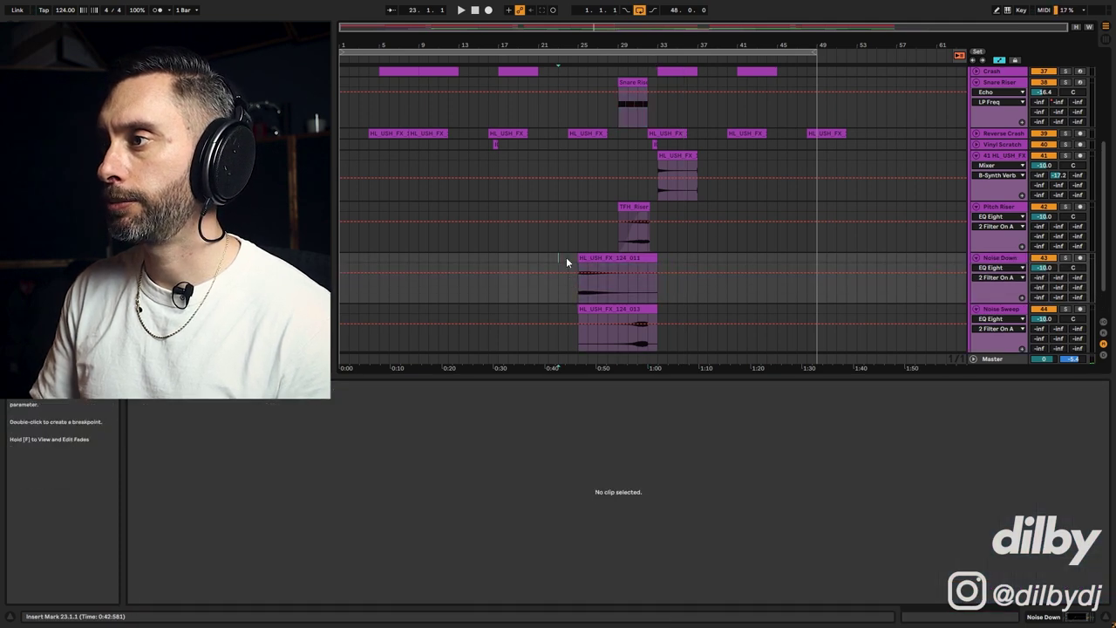
key(space)
click(598, 258)
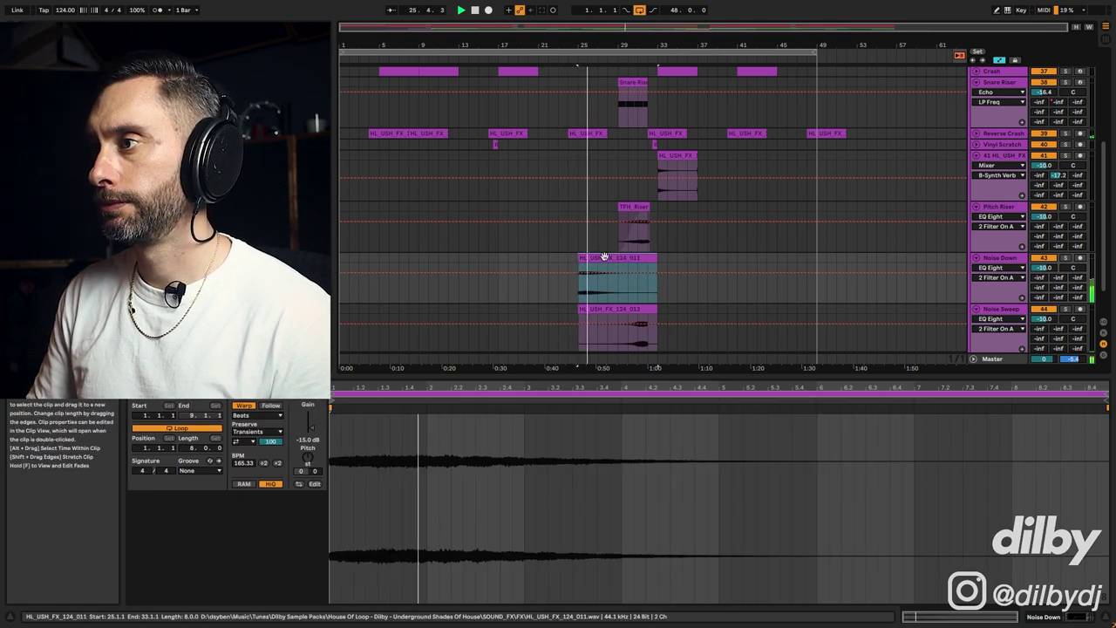
scroll(610, 262, up, 6)
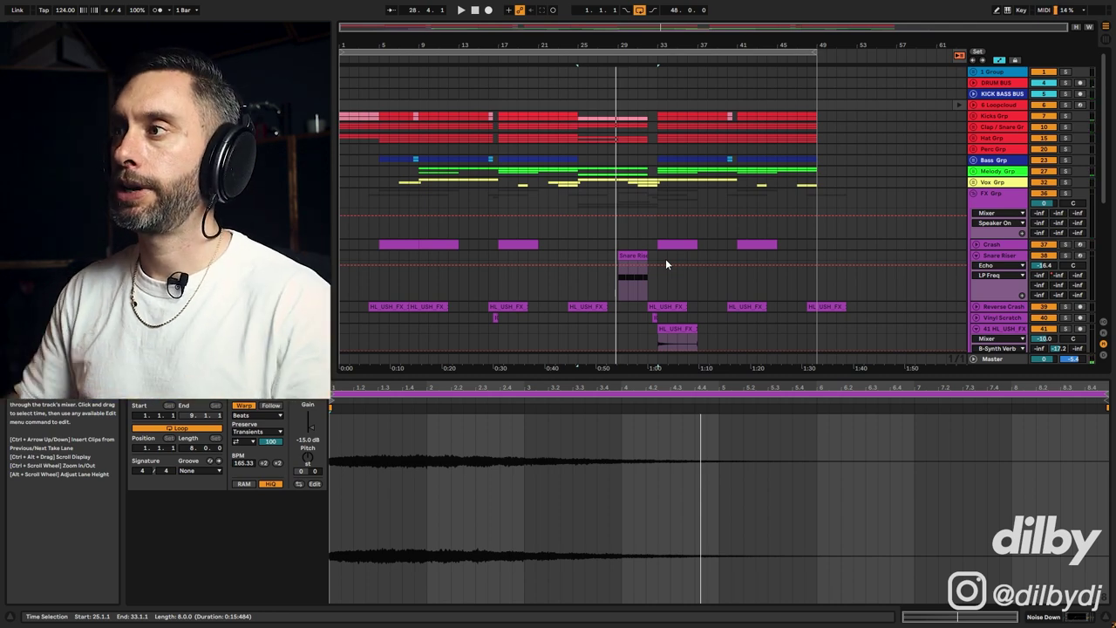
scroll(665, 258, down, 5)
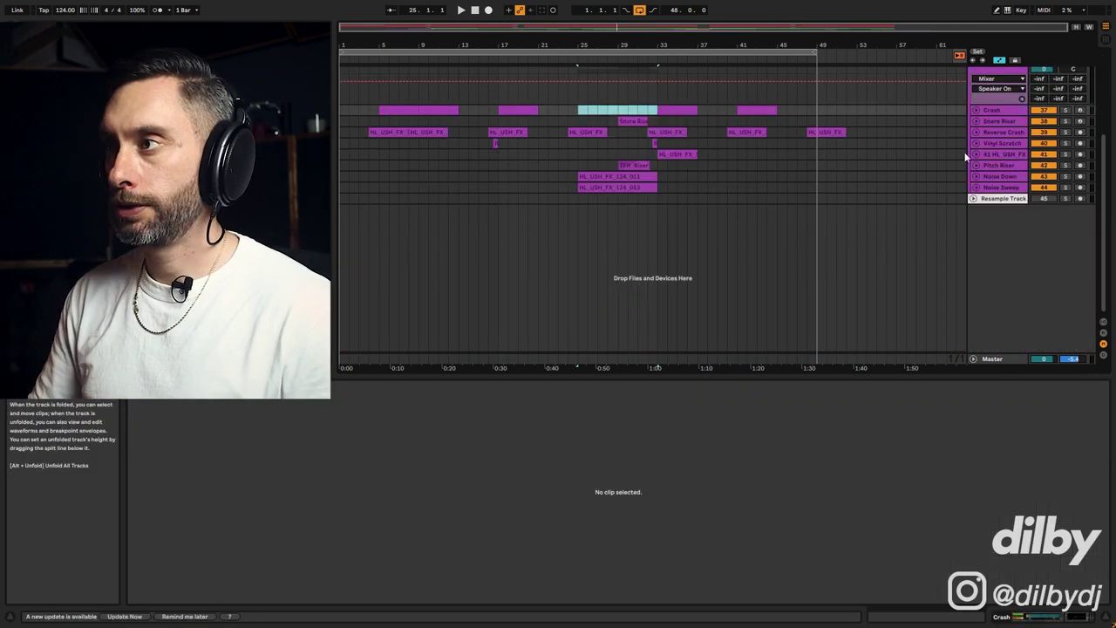
Show the Snare Riser's automation lanes, ending on the rising B-Synth Verb send.
click(632, 122)
click(998, 121)
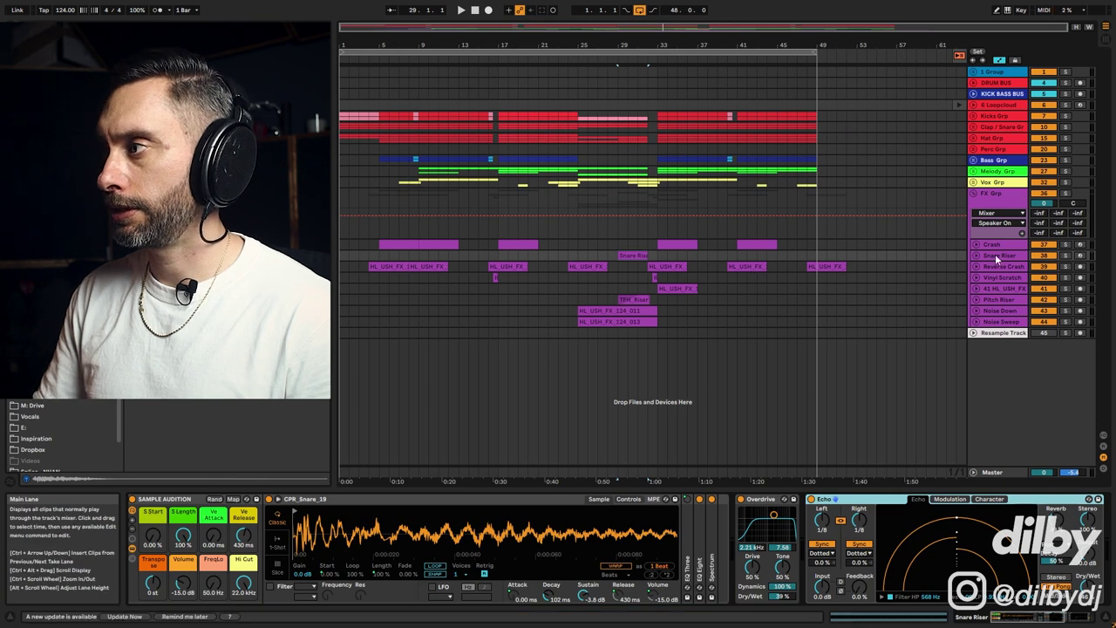
click(975, 255)
scroll(745, 558, right, 5)
click(745, 555)
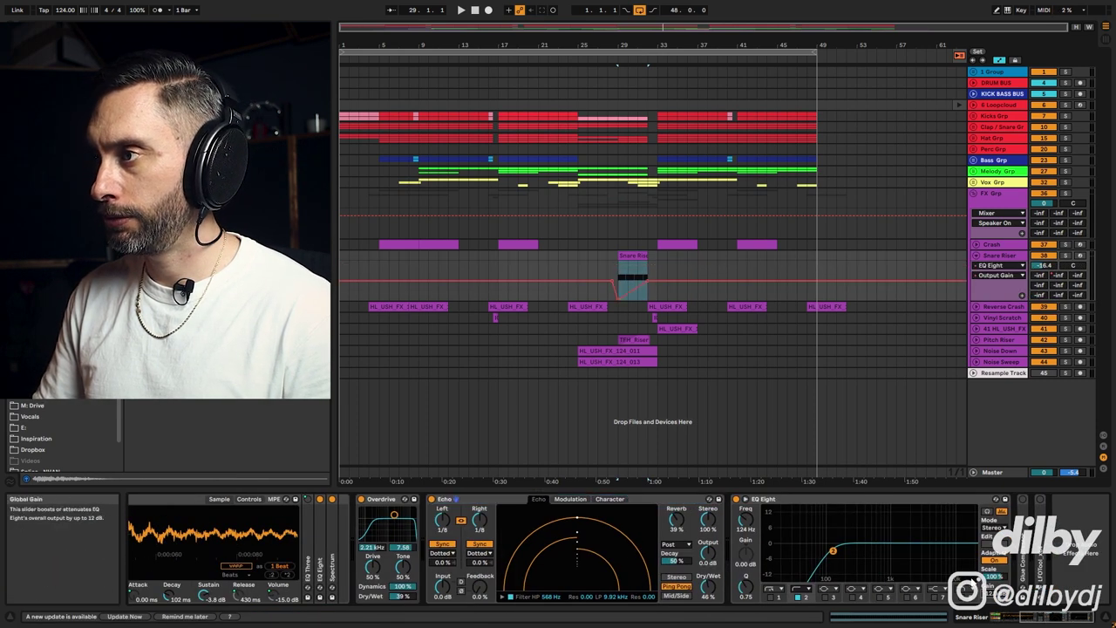
click(1058, 276)
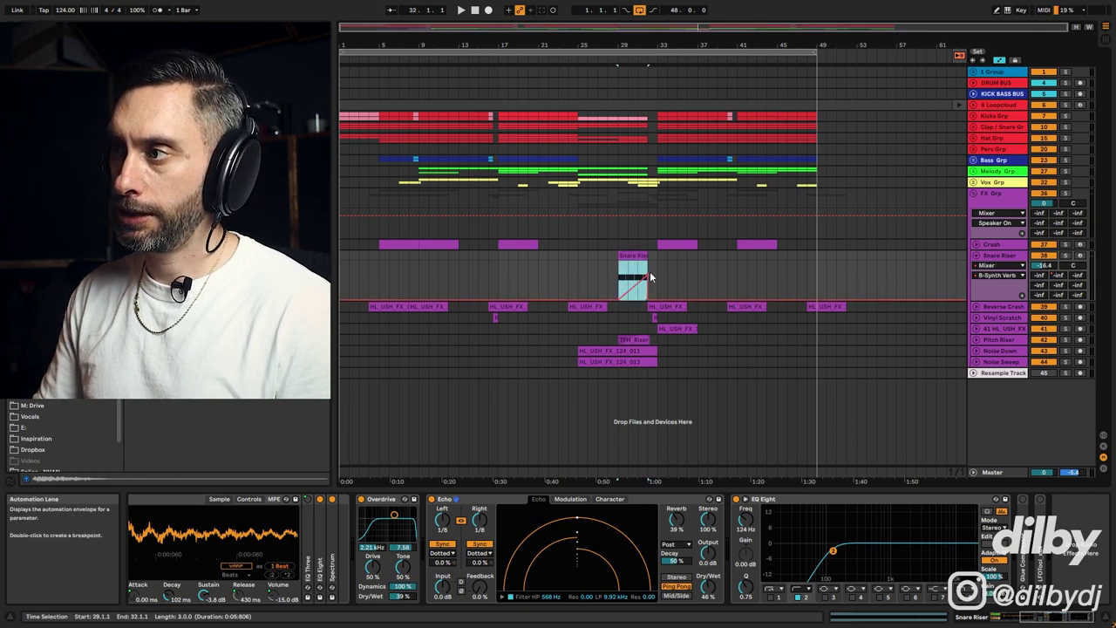
Extend the time selection past the riser, solo the Snare Riser and play it back.
drag(647, 272, 667, 272)
click(1065, 255)
key(space)
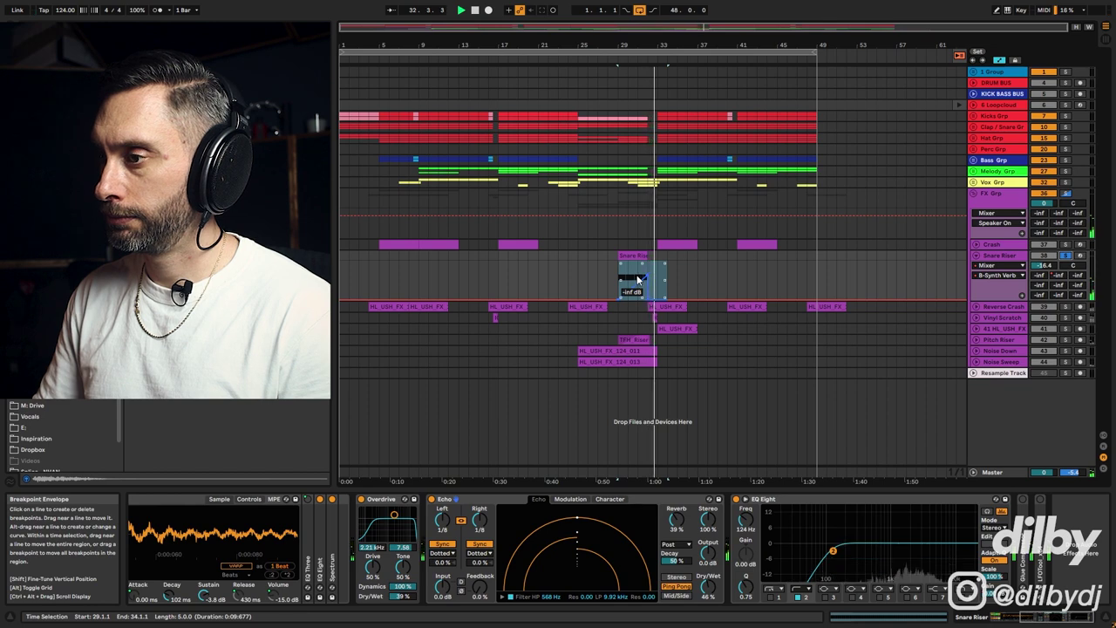
click(469, 503)
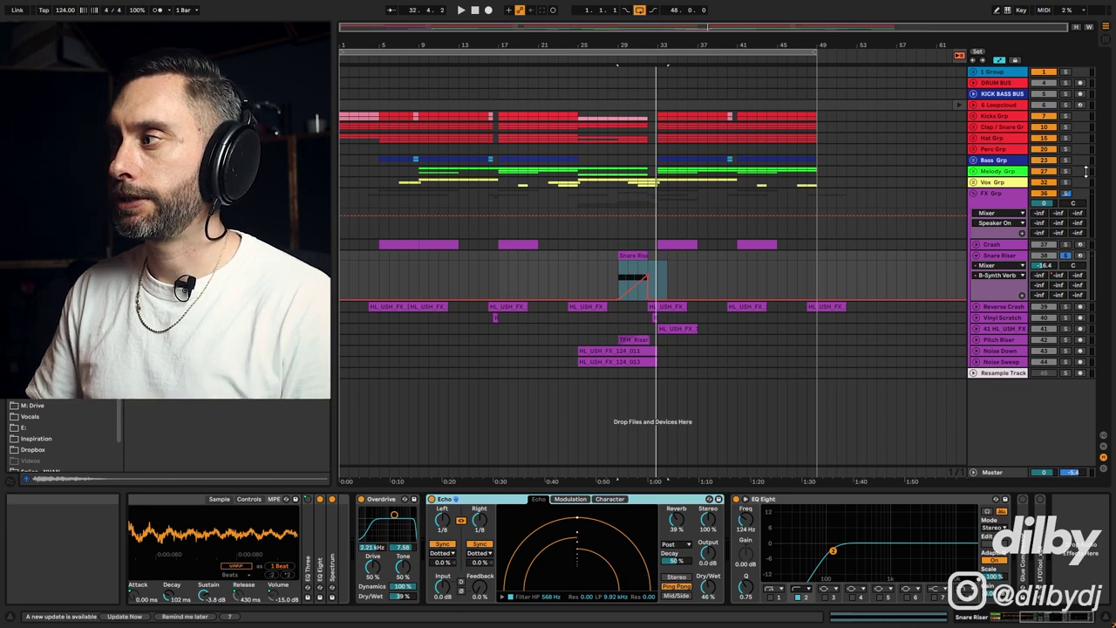
Move the playback start point from bar 33 back to bar 32.
click(648, 265)
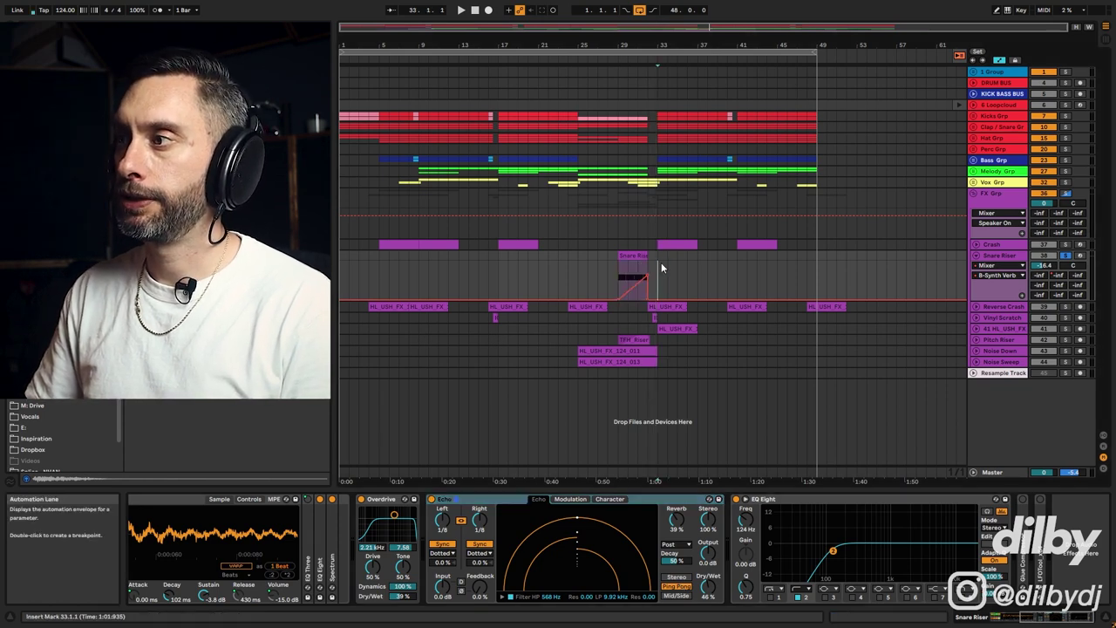
click(647, 353)
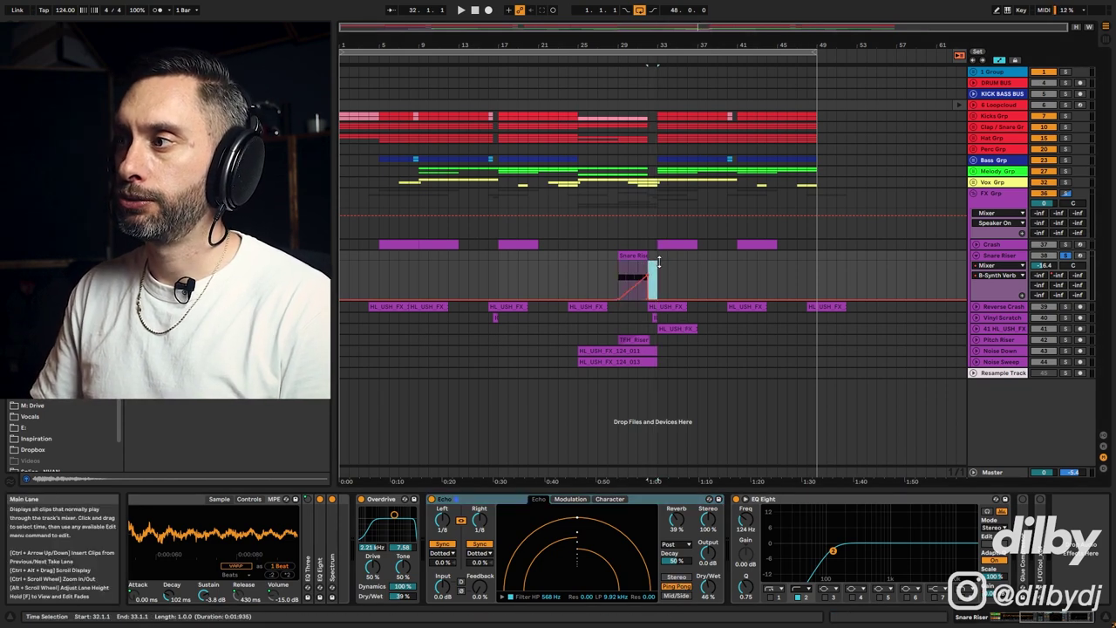
click(648, 236)
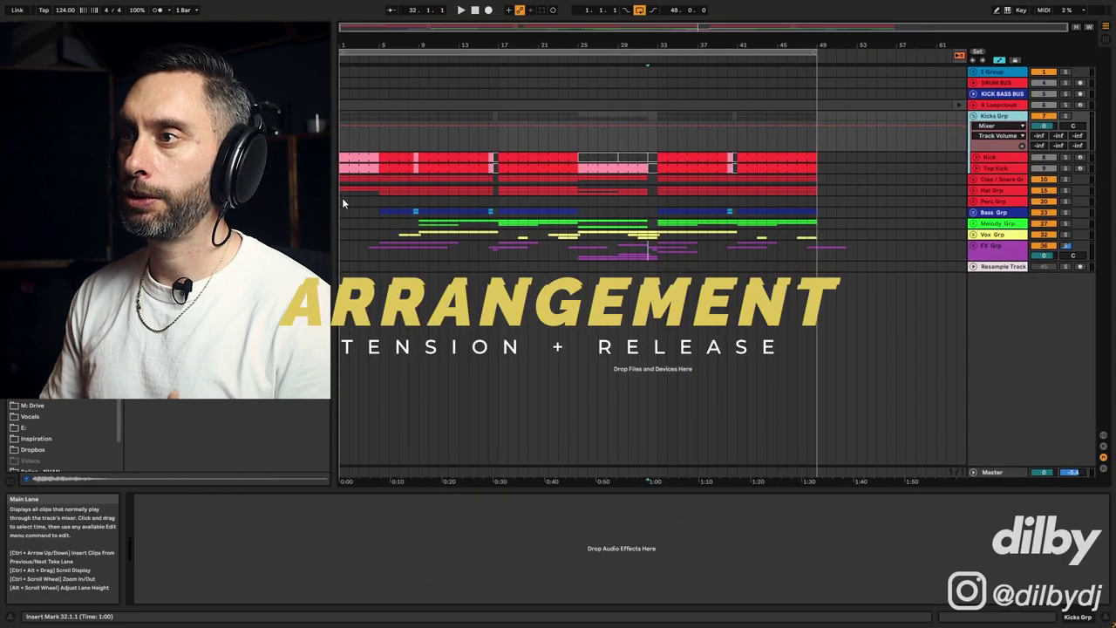
Audition the opening kick section from bar 2.
click(364, 161)
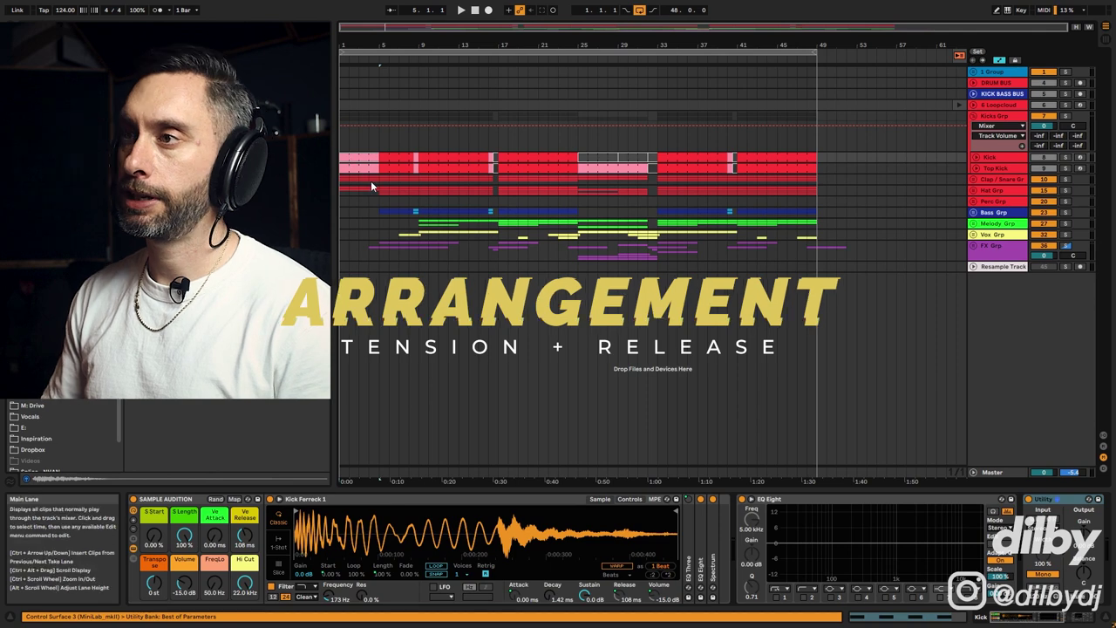
click(349, 199)
key(space)
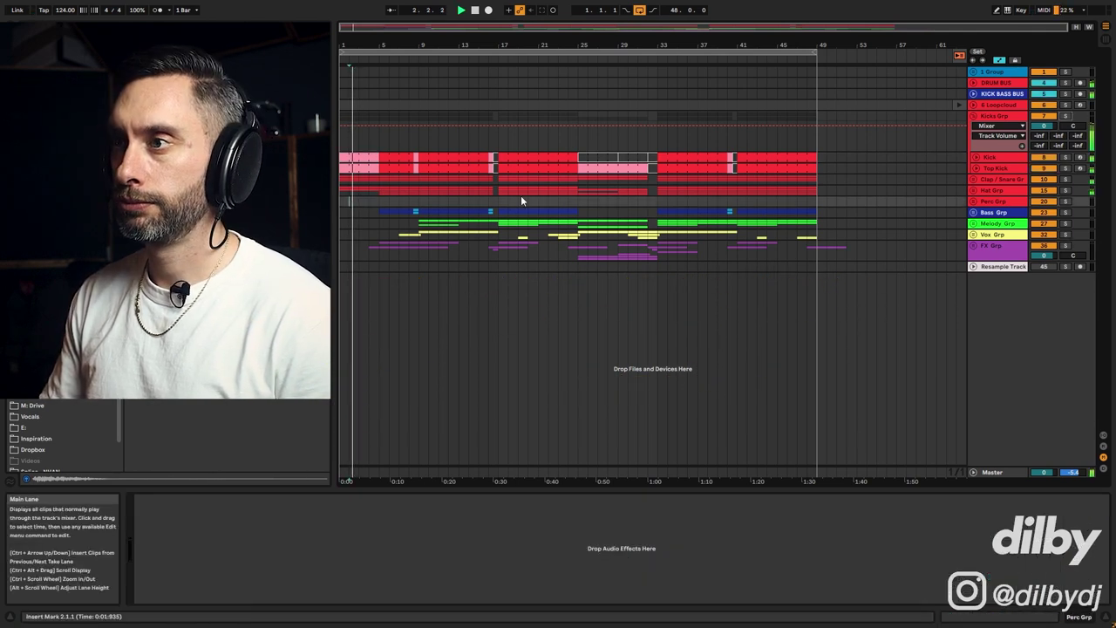
key(space)
Play from bar 5, set the start at bar 9, and unfold the Vox group.
click(376, 197)
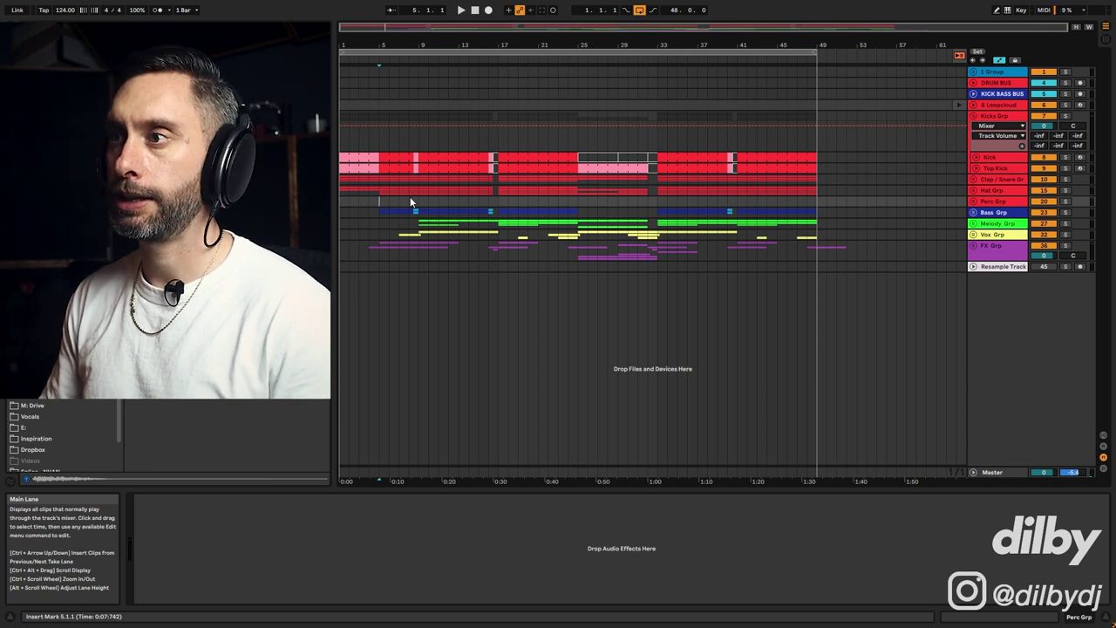
drag(378, 197, 418, 196)
click(376, 197)
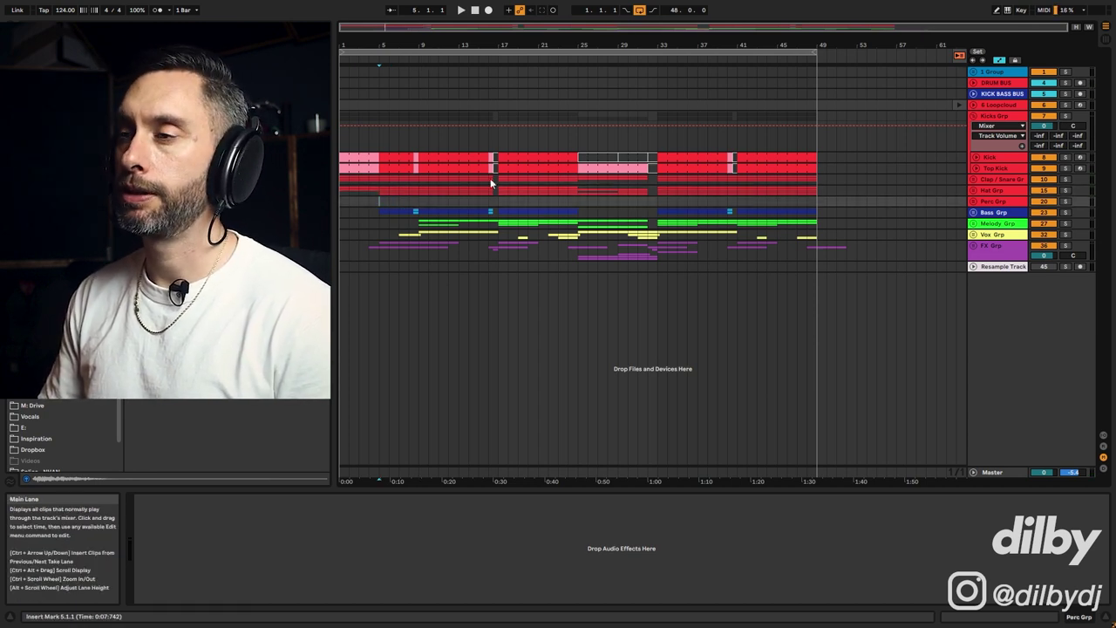
key(space)
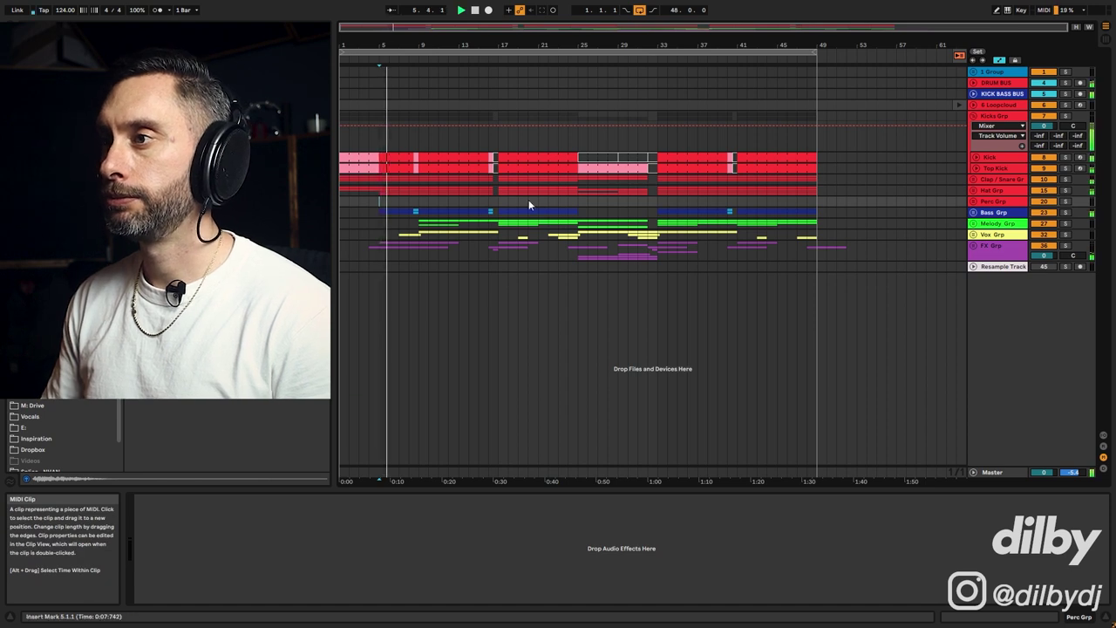
click(421, 202)
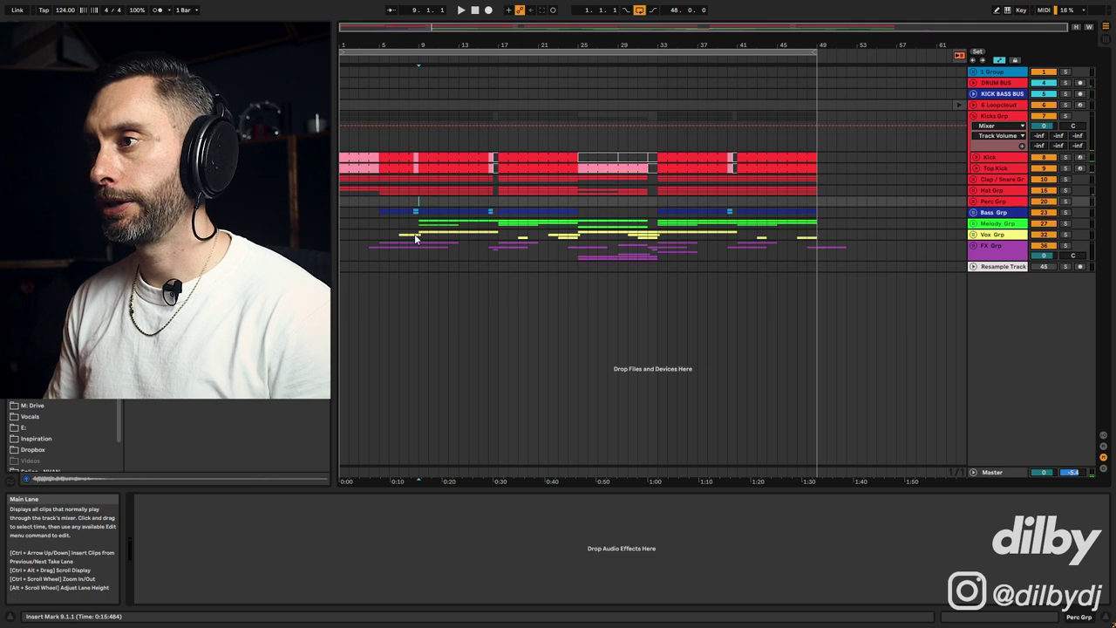
click(973, 234)
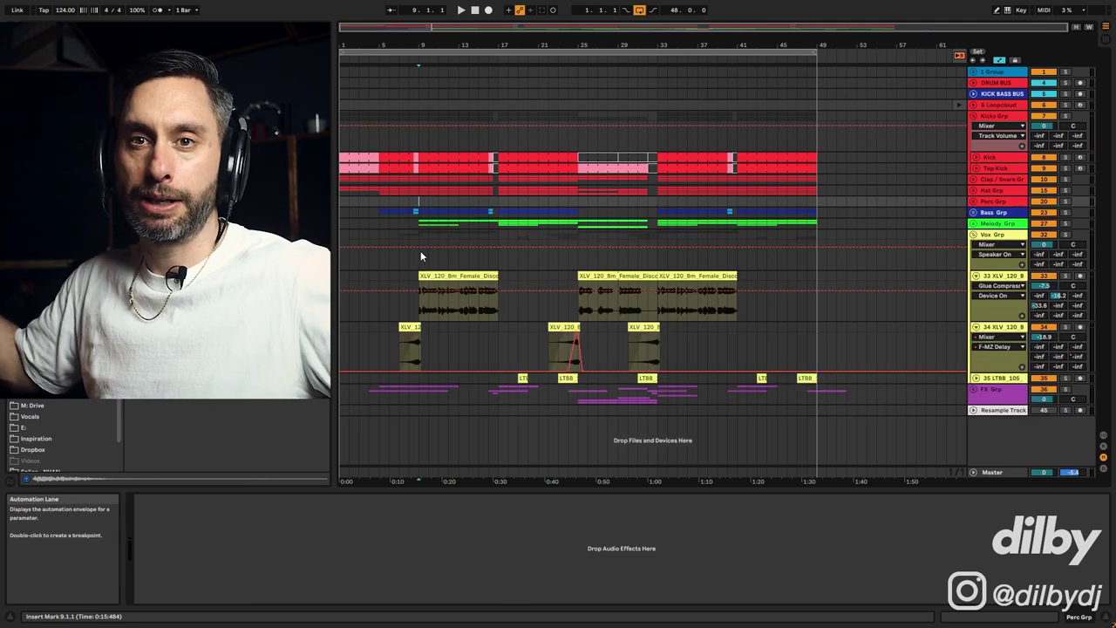
Play the vocals from bar 9 and bar 15, then unfold the Melody group.
key(space)
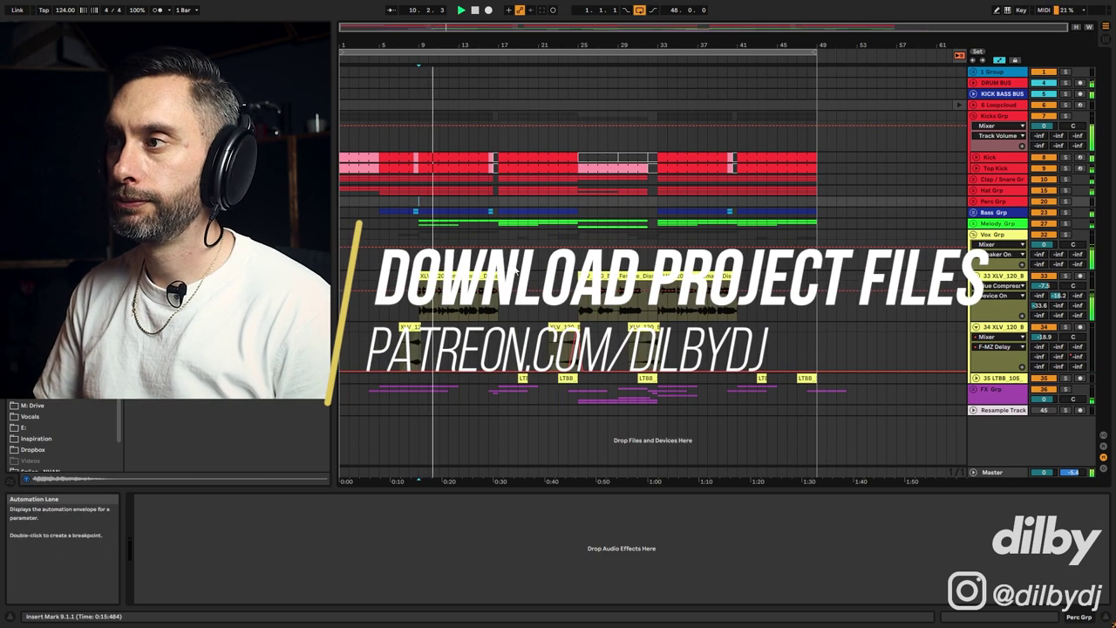
click(479, 264)
drag(479, 253, 578, 253)
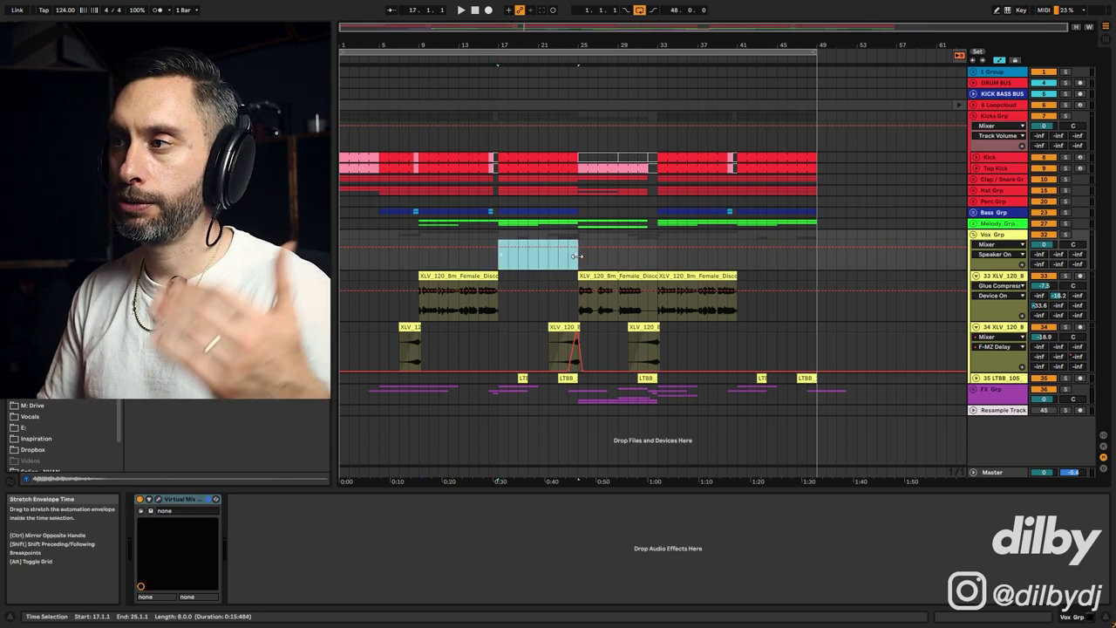
key(Right)
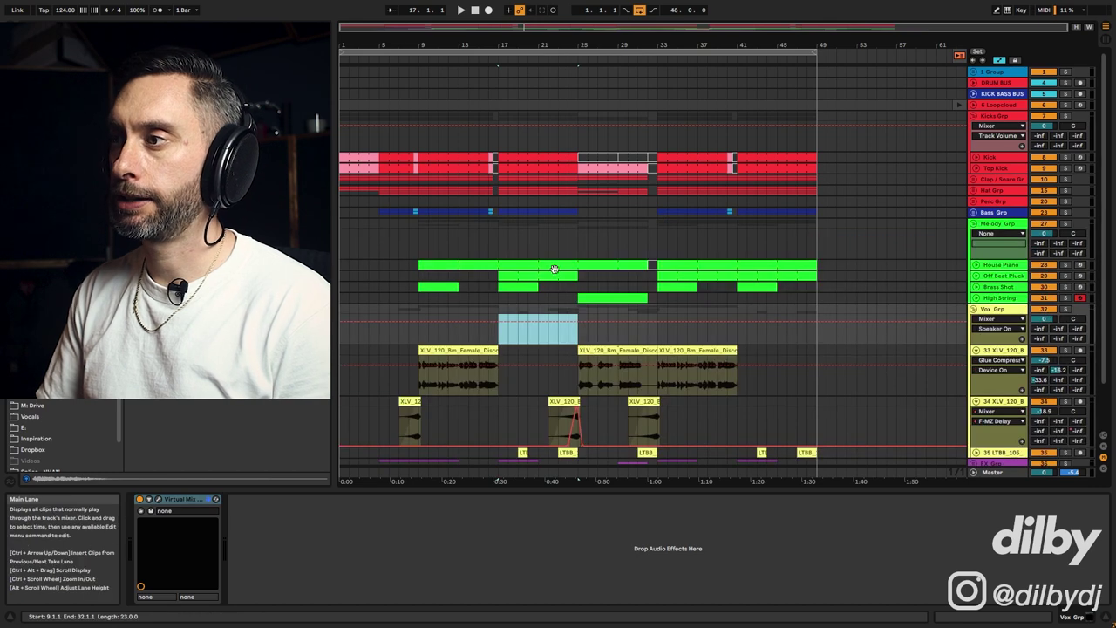
click(553, 275)
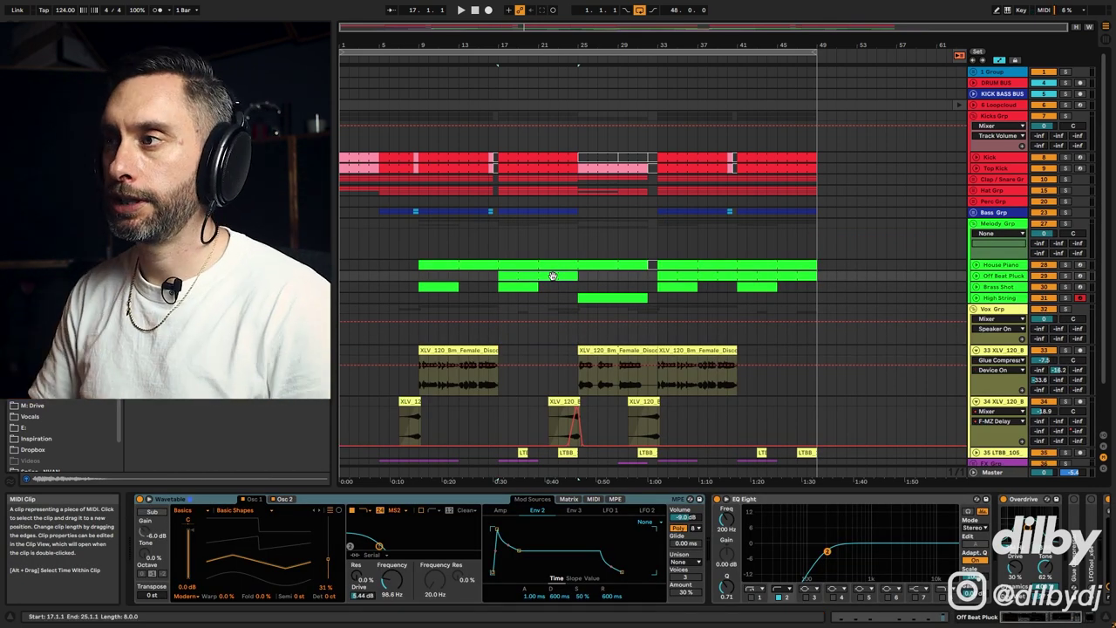
Select bars 25–33 across all tracks to show the breakdown, then select the High String clip.
scroll(558, 227, down, 2)
click(573, 180)
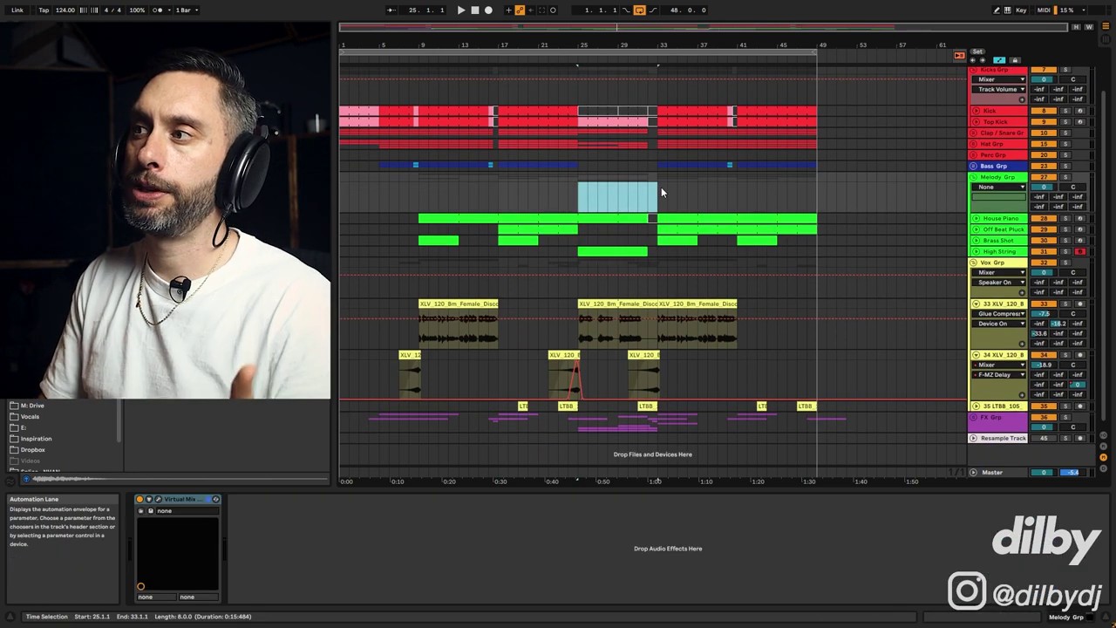
drag(578, 112, 655, 251)
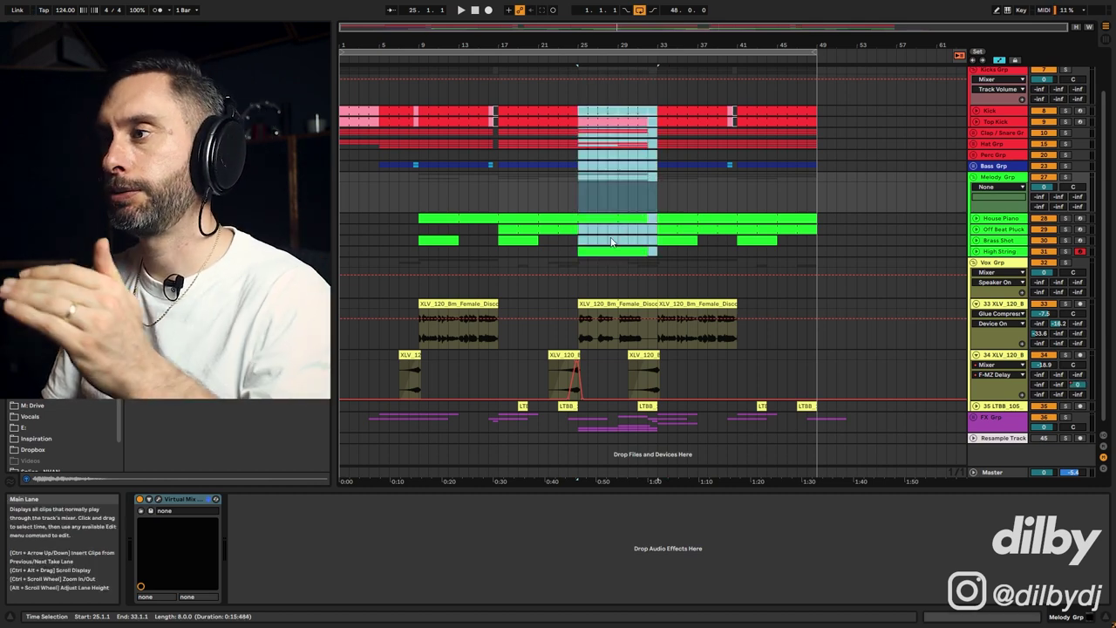
key(Delete)
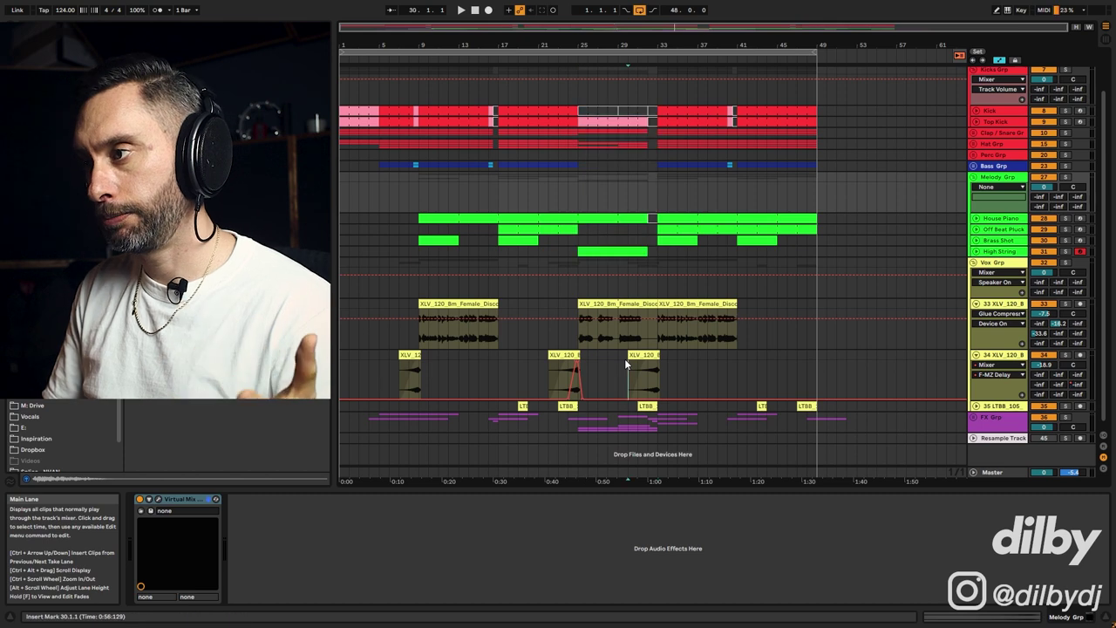
drag(624, 359, 668, 357)
click(607, 251)
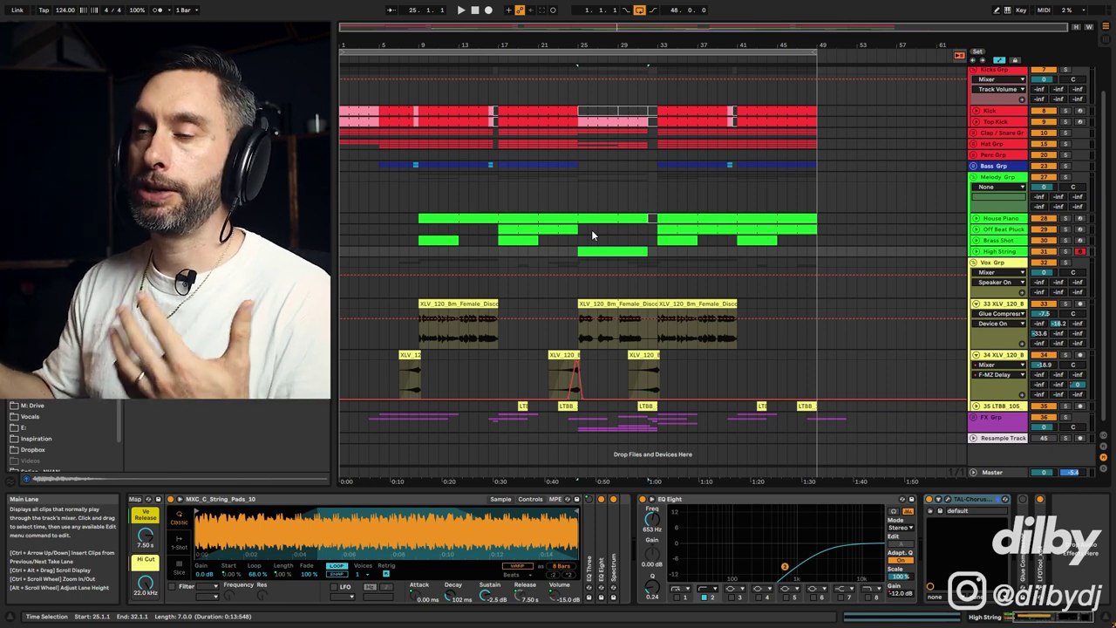
click(656, 196)
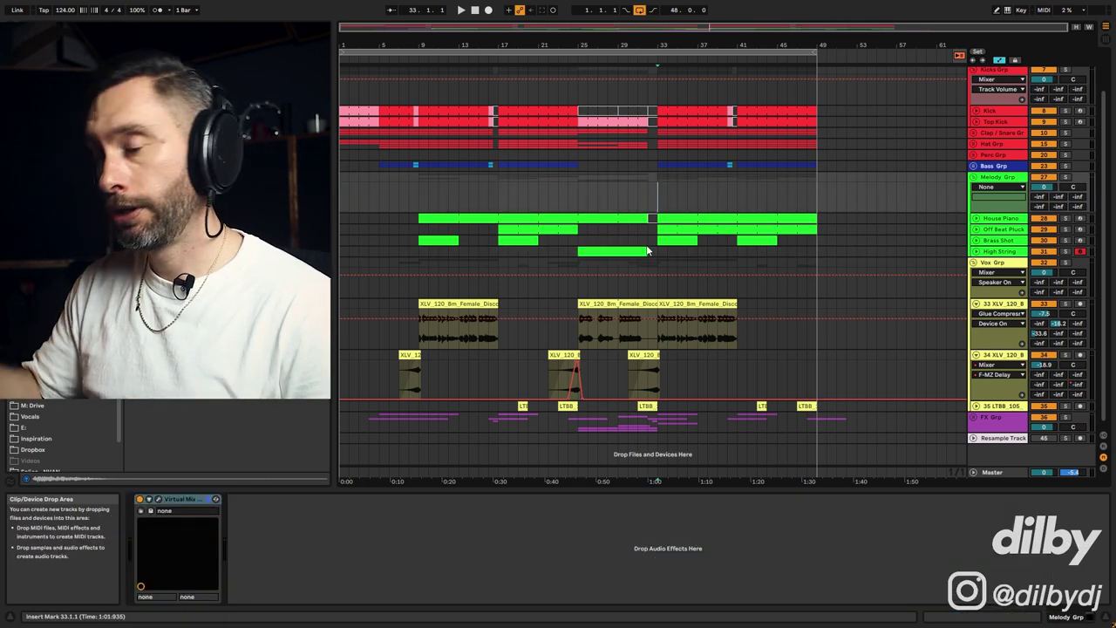